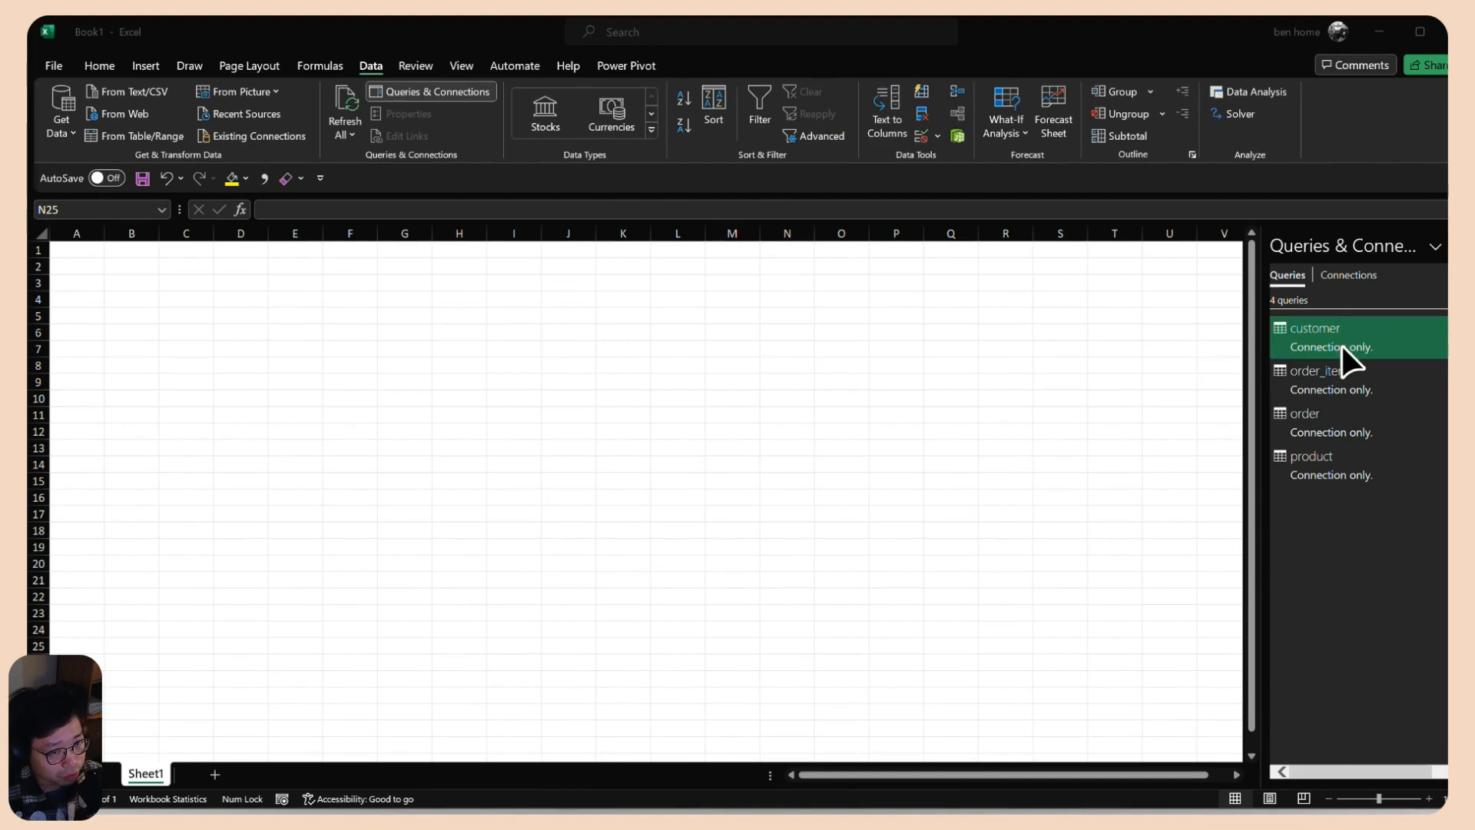
Open the customer query for editing in the Power Query Editor and maximize the editor window.
{"action": "mouse_move", "coordinate": [1310, 343]}
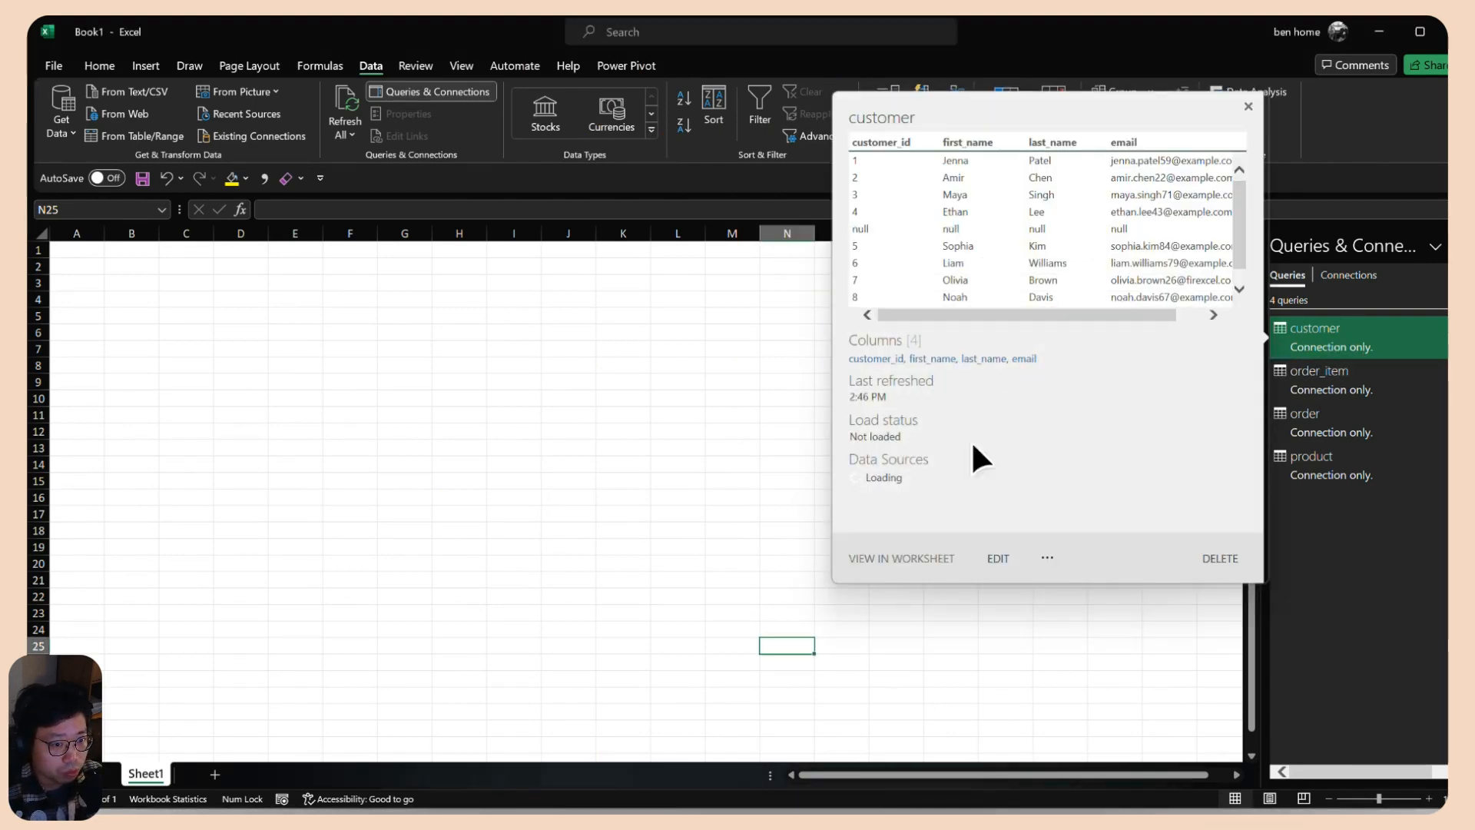
{"action": "left_click", "coordinate": [998, 557]}
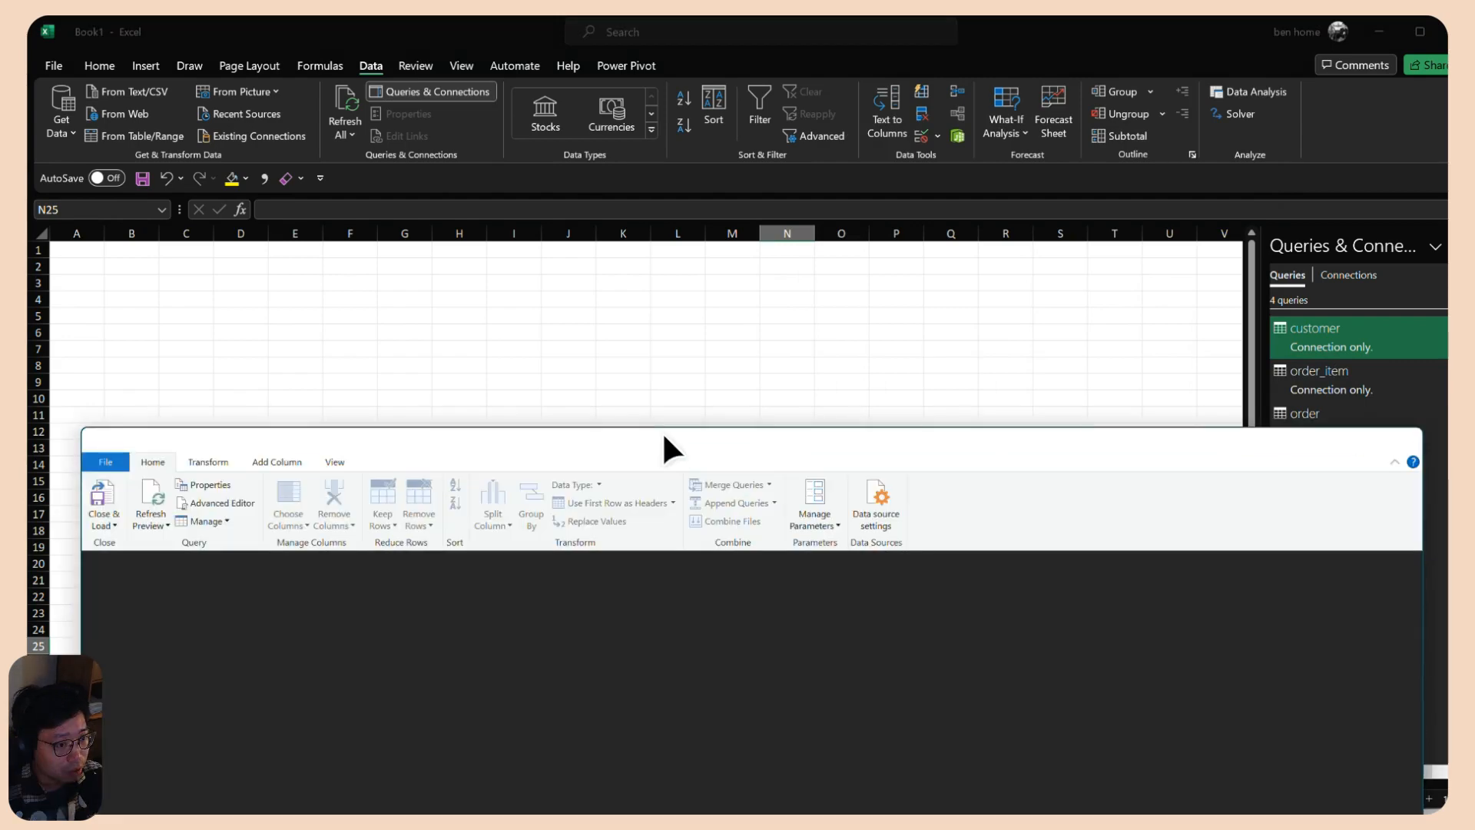
{"action": "left_click_drag", "start_coordinate": [667, 440], "coordinate": [638, 86]}
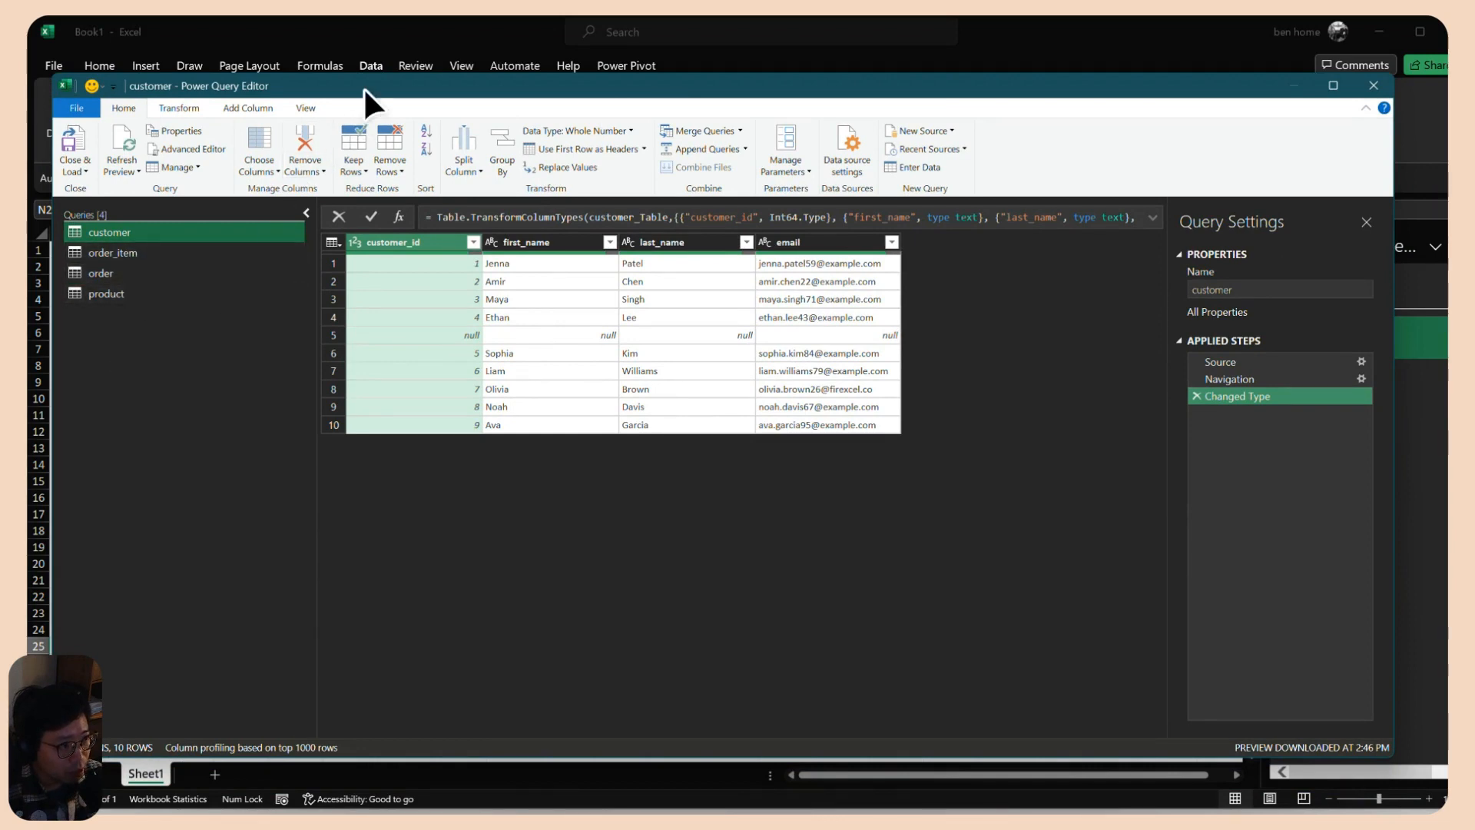
{"action": "left_click_drag", "start_coordinate": [363, 86], "coordinate": [582, 43]}
Look through the data previews of the customer, order_item, order and product queries.
{"action": "left_click", "coordinate": [154, 578]}
{"action": "left_click", "coordinate": [86, 230]}
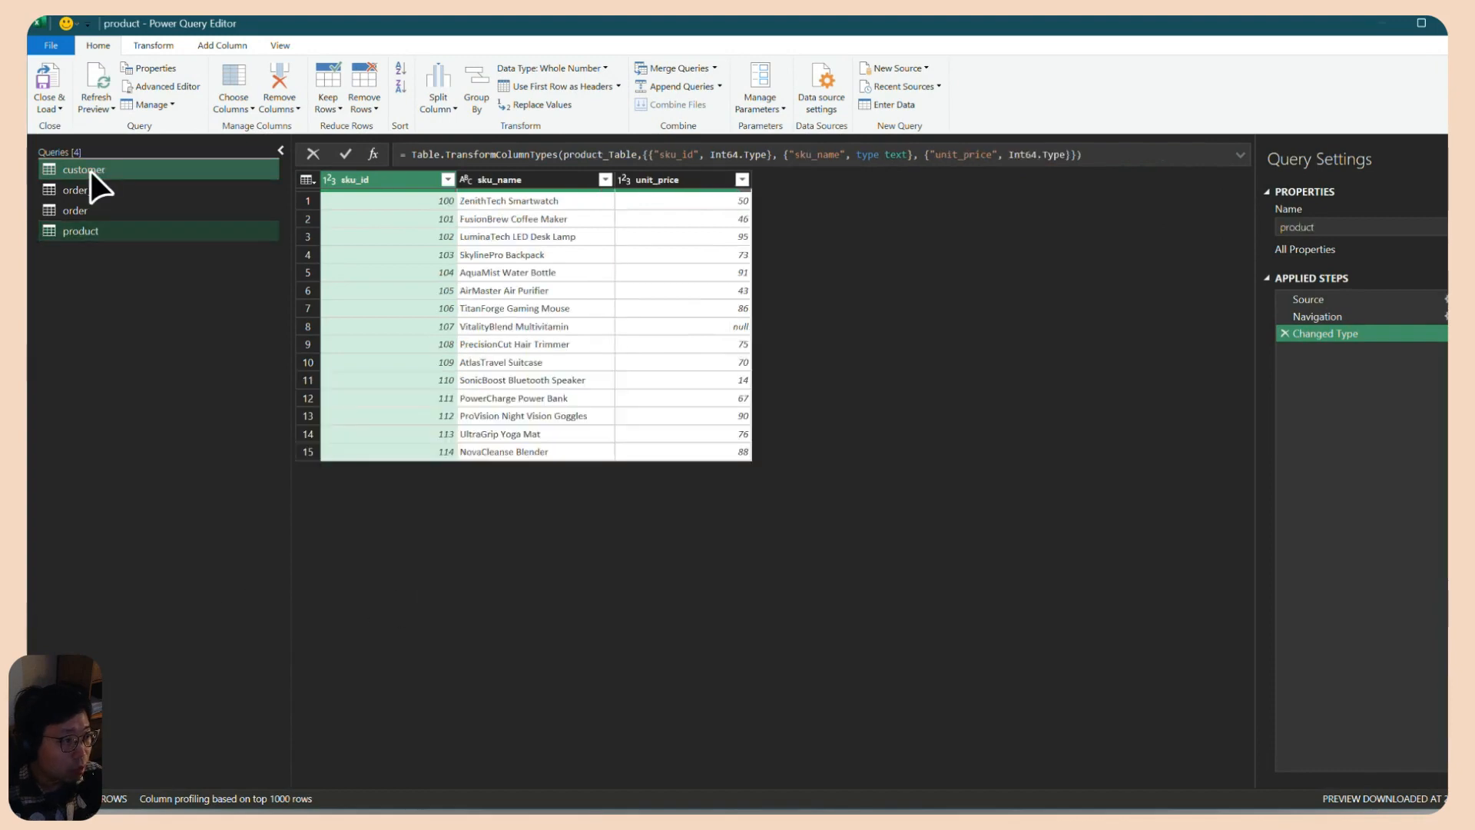
{"action": "left_click", "coordinate": [88, 172]}
{"action": "left_click", "coordinate": [83, 192]}
{"action": "left_click", "coordinate": [80, 213]}
{"action": "left_click", "coordinate": [86, 232]}
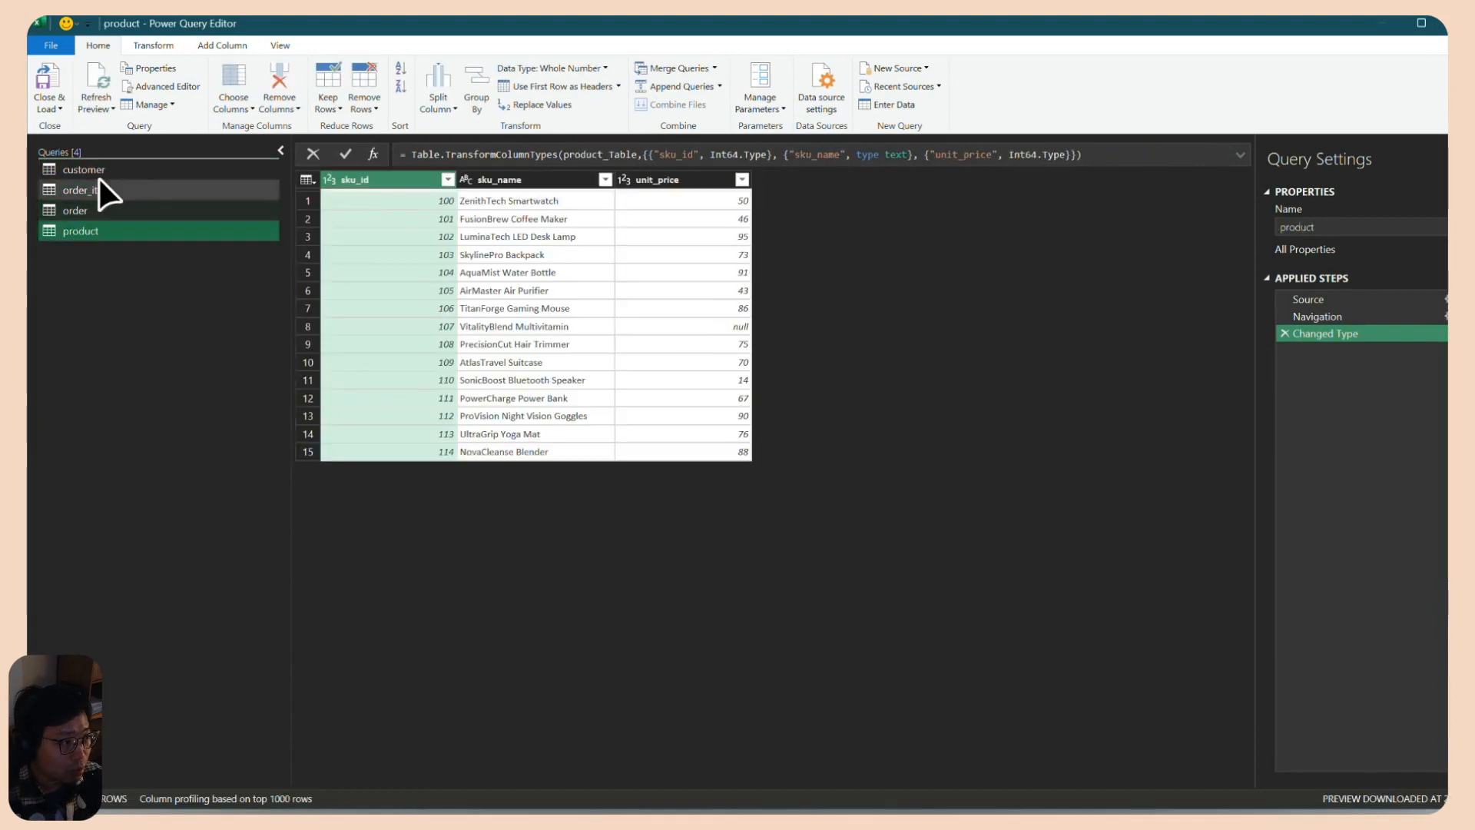
Filter the null row out of the customer query by excluding null from the customer_id column.
{"action": "left_click", "coordinate": [99, 173]}
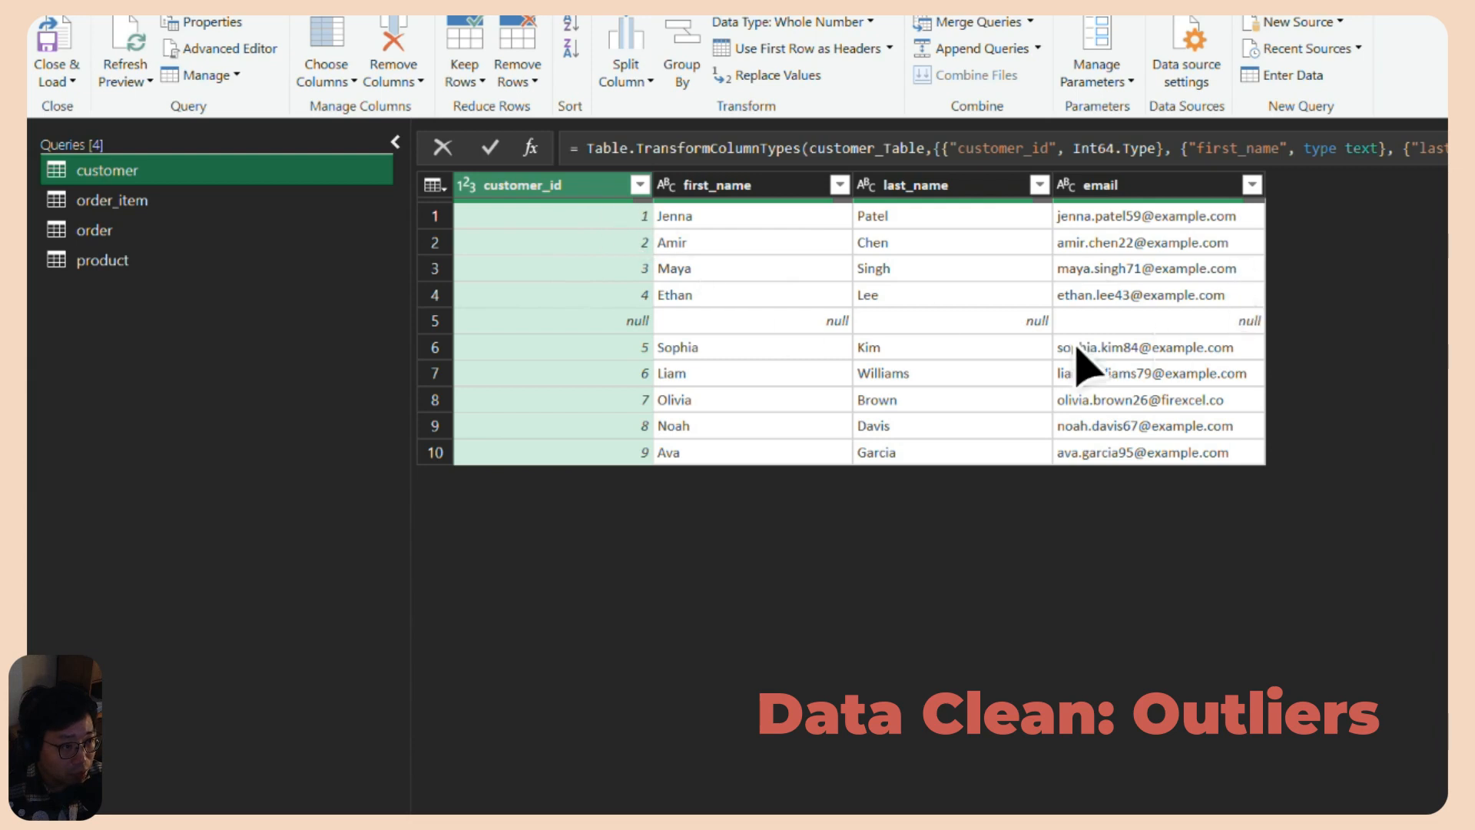
{"action": "left_click", "coordinate": [596, 318]}
{"action": "left_click", "coordinate": [905, 319]}
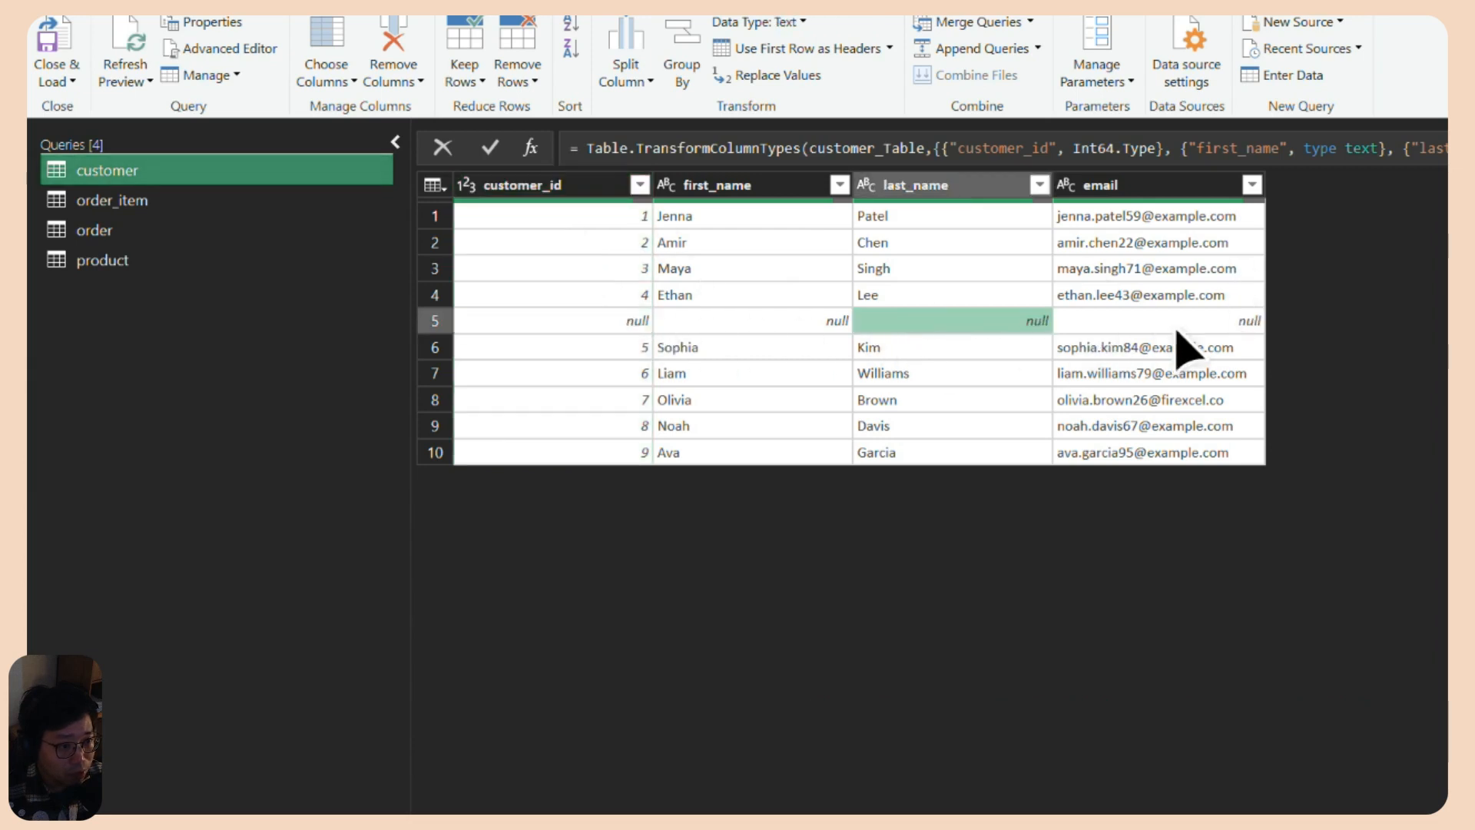
{"action": "left_click", "coordinate": [1187, 320]}
{"action": "left_click", "coordinate": [598, 321]}
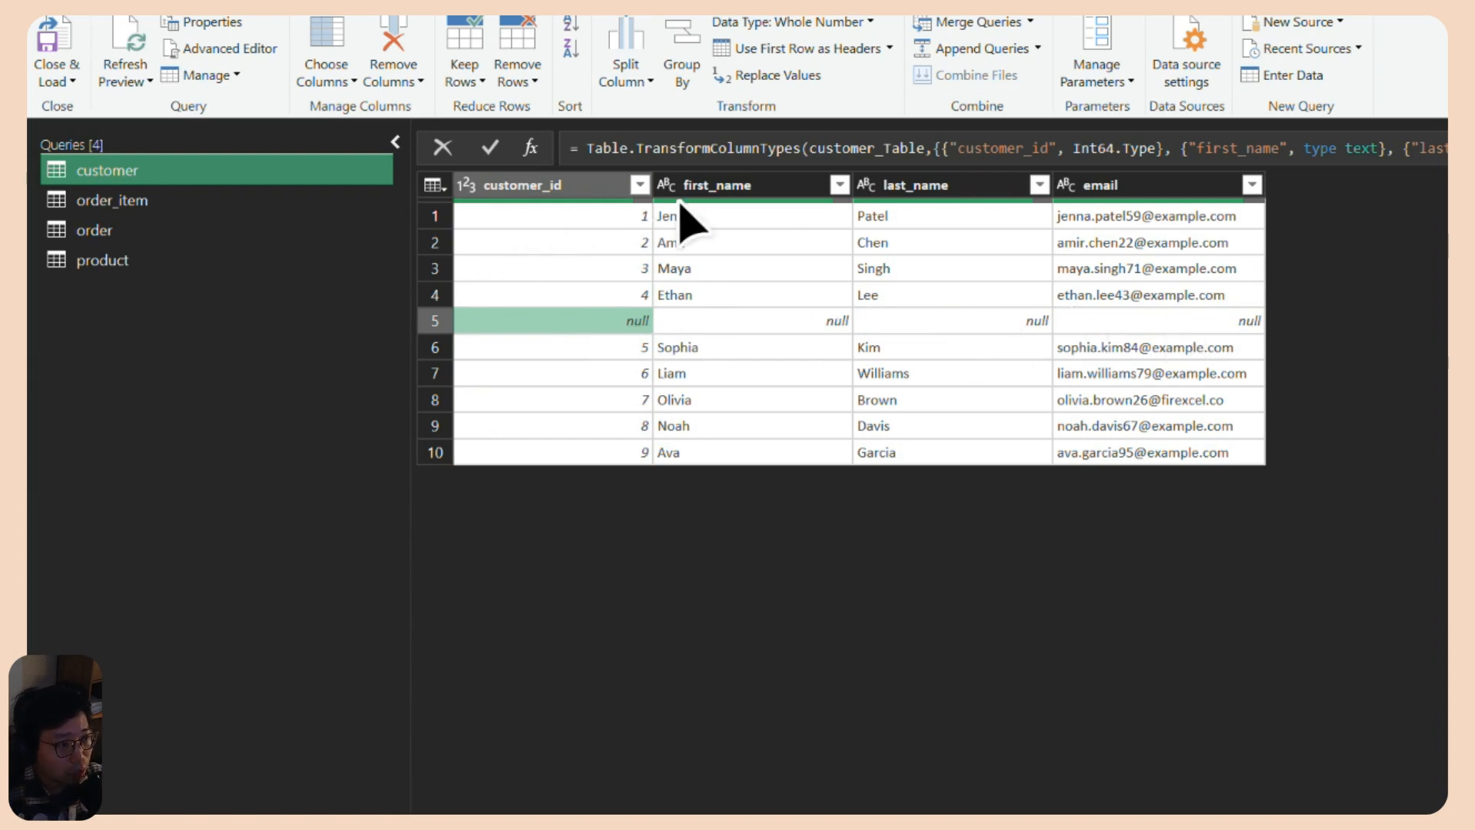
{"action": "left_click", "coordinate": [640, 186]}
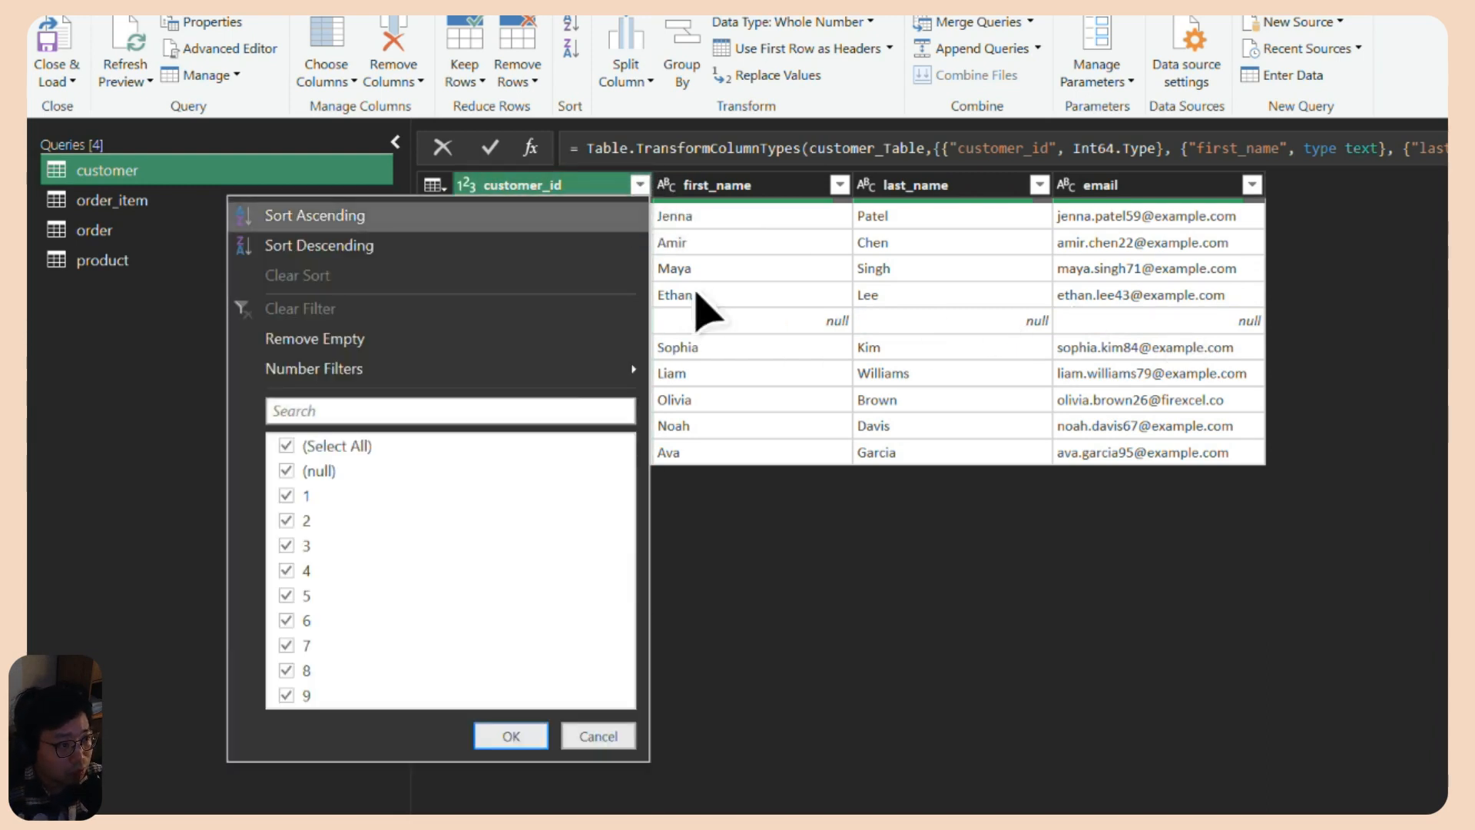
{"action": "left_click", "coordinate": [288, 472]}
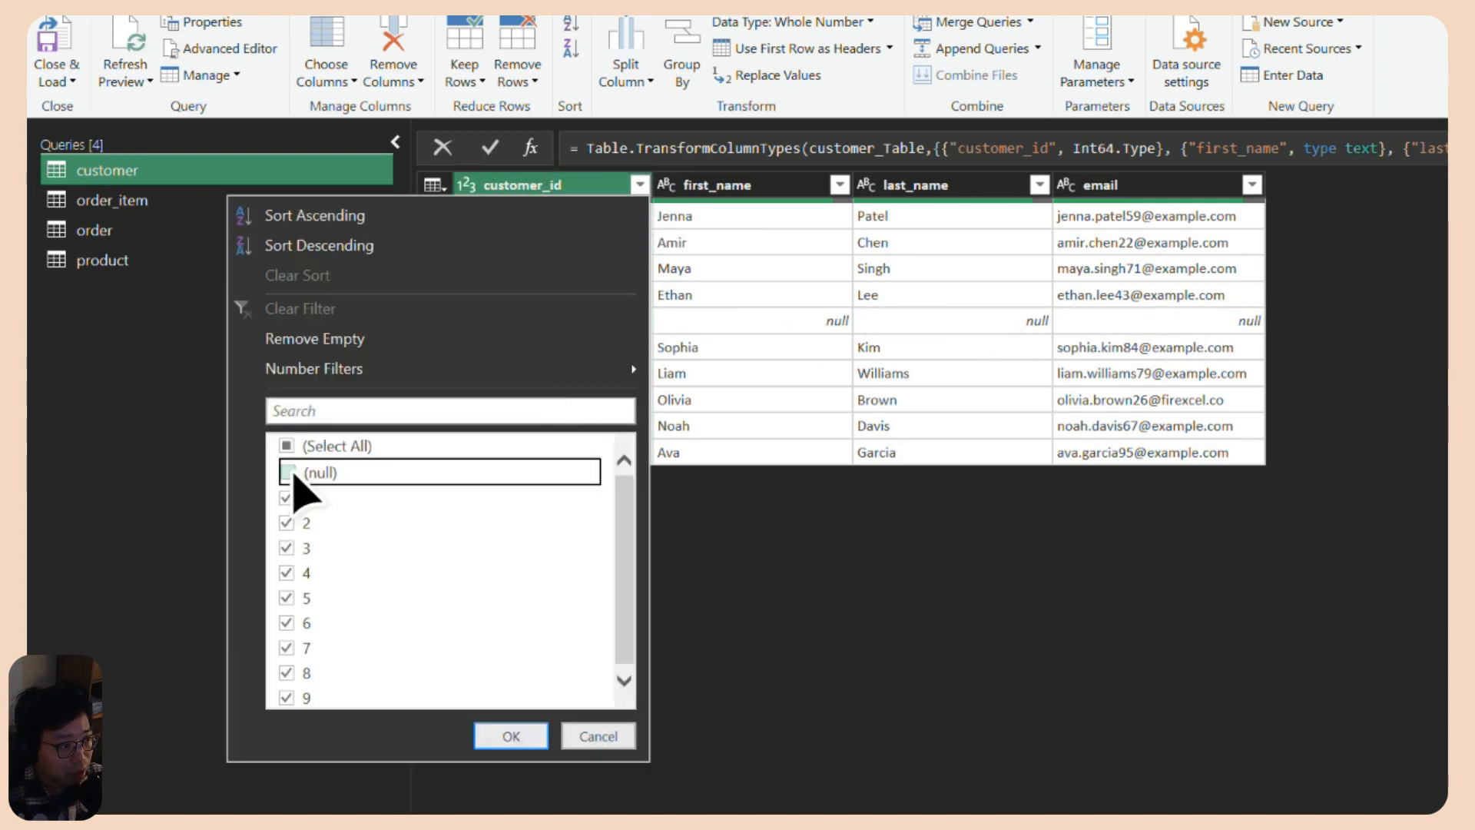
{"action": "left_click", "coordinate": [522, 736]}
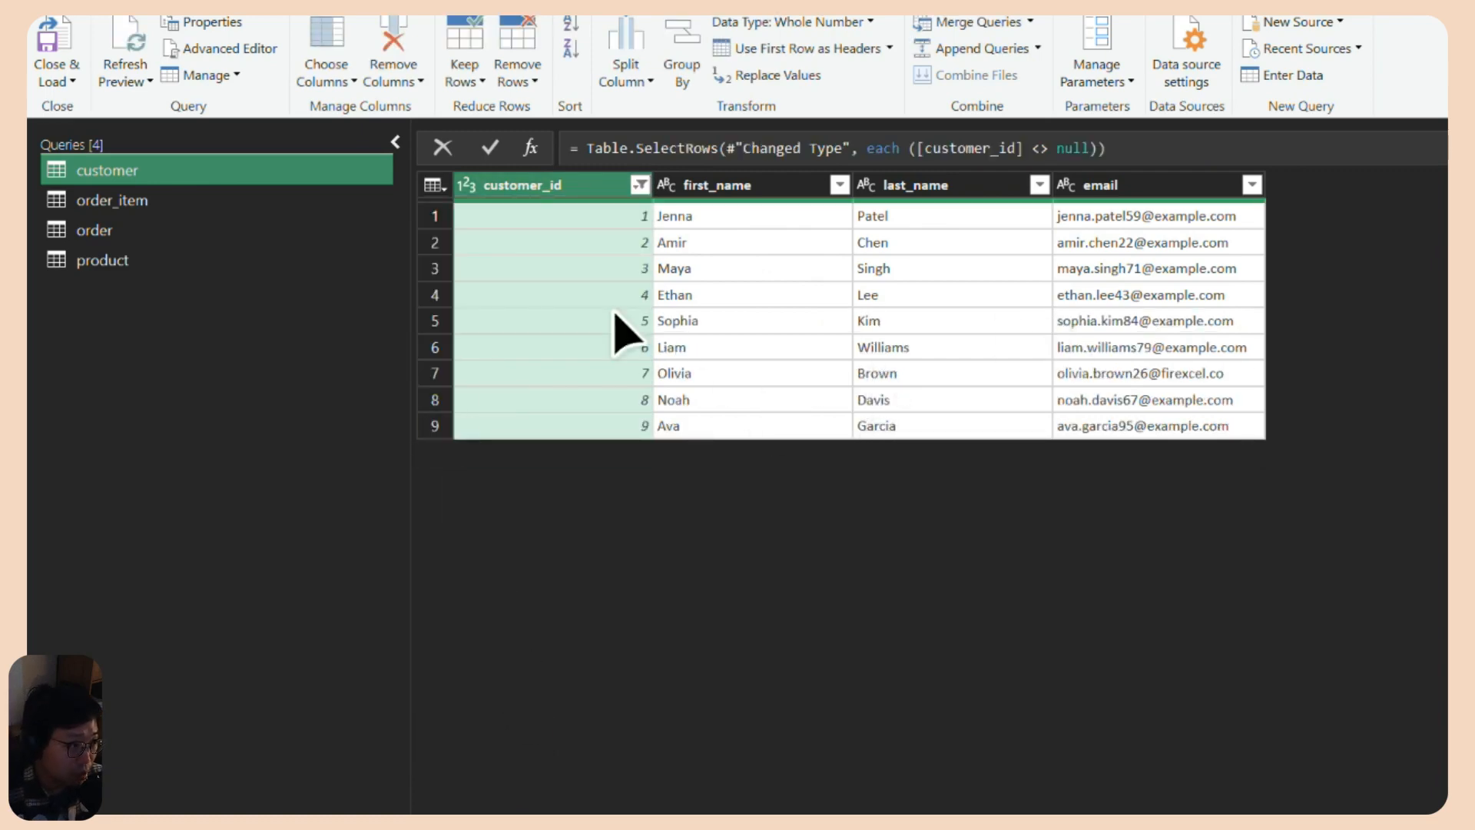
Sort the order_item query by order_item_id in ascending order.
{"action": "left_click", "coordinate": [143, 227]}
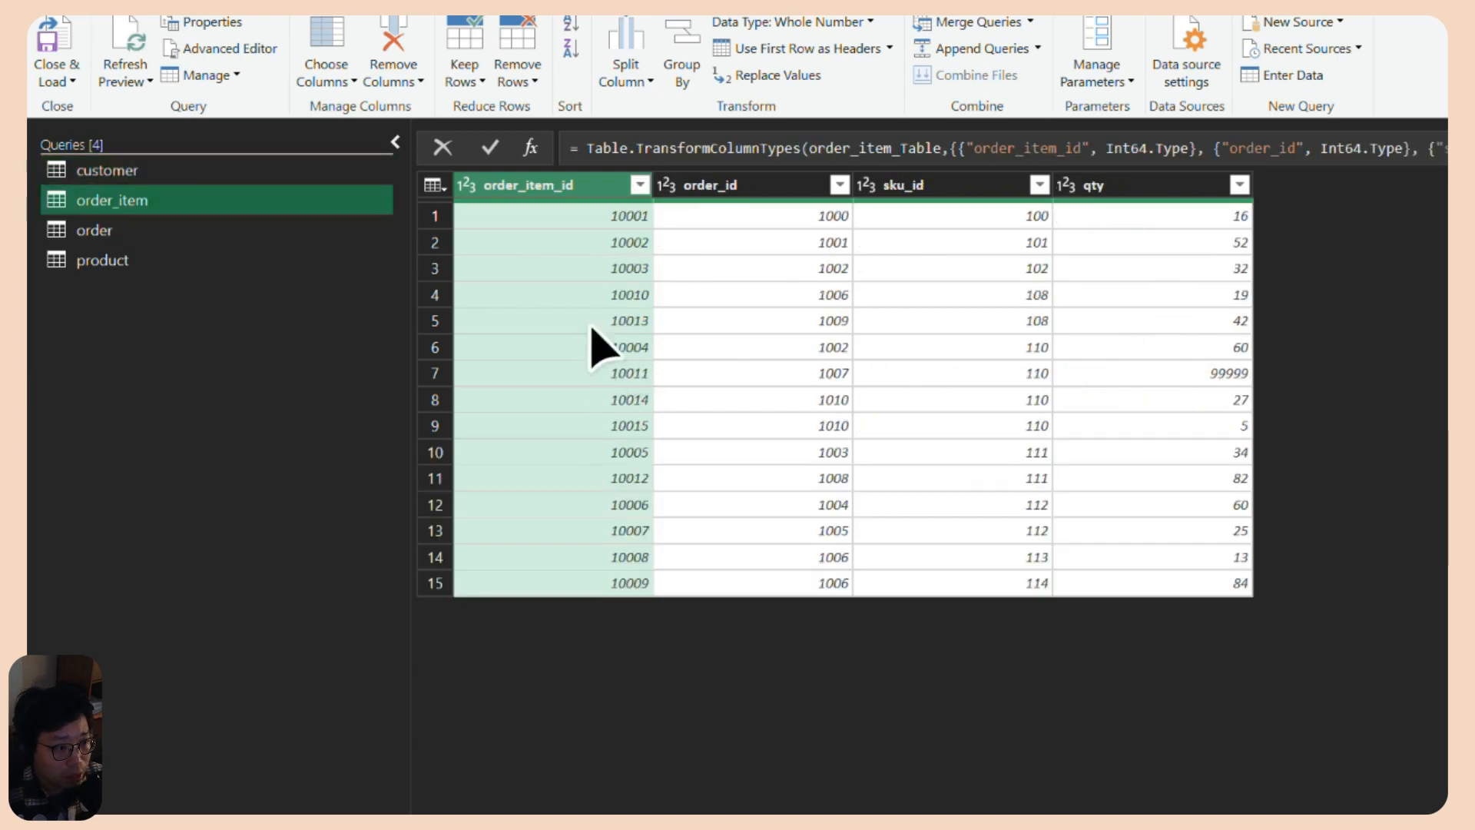
{"action": "left_click", "coordinate": [639, 184]}
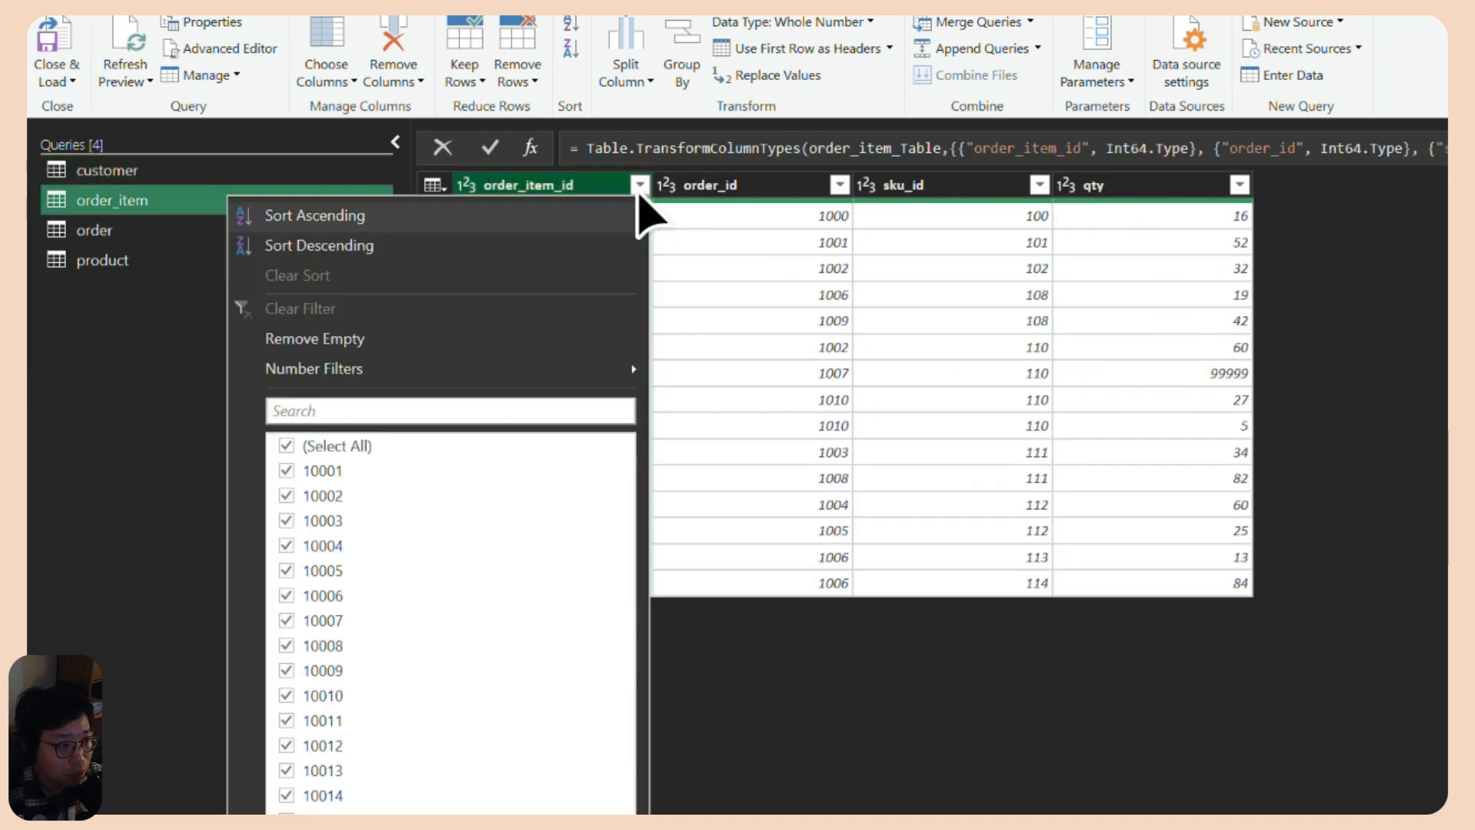
{"action": "left_click", "coordinate": [438, 215]}
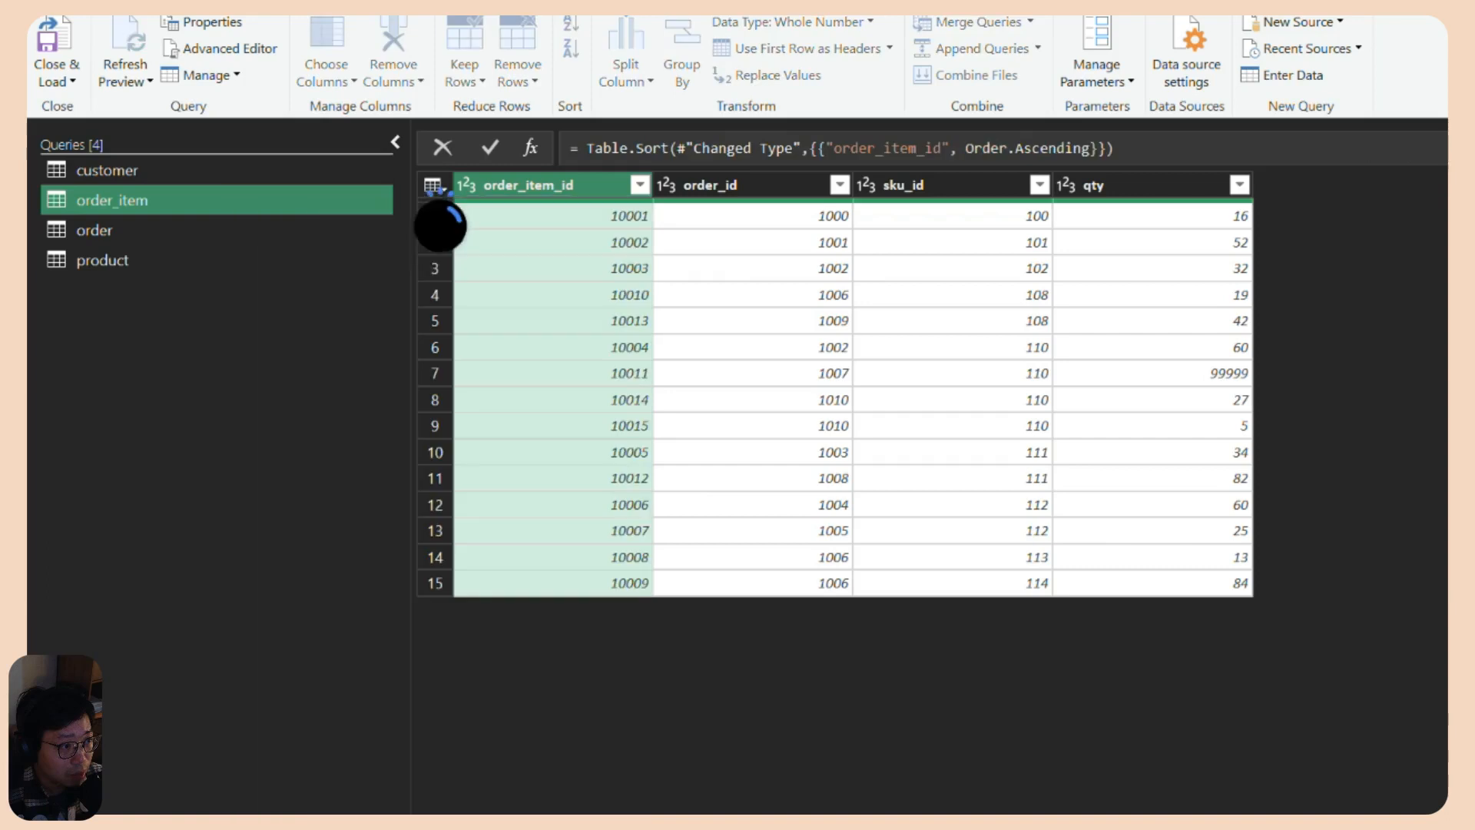
{"action": "left_click", "coordinate": [631, 222]}
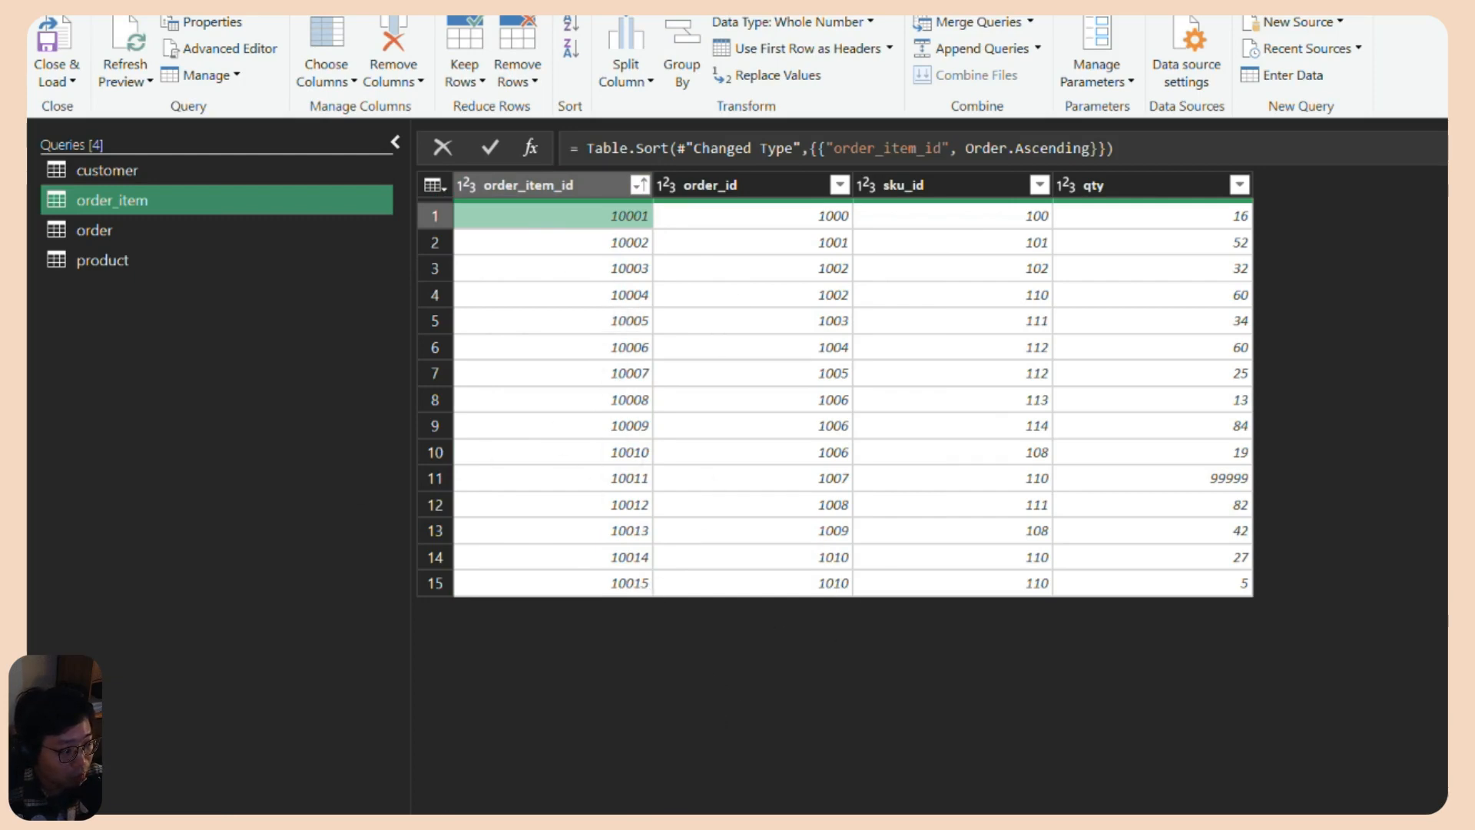
Trace the order_item row with qty 99999 through its matching order to the related customer record.
{"action": "left_click", "coordinate": [1166, 190]}
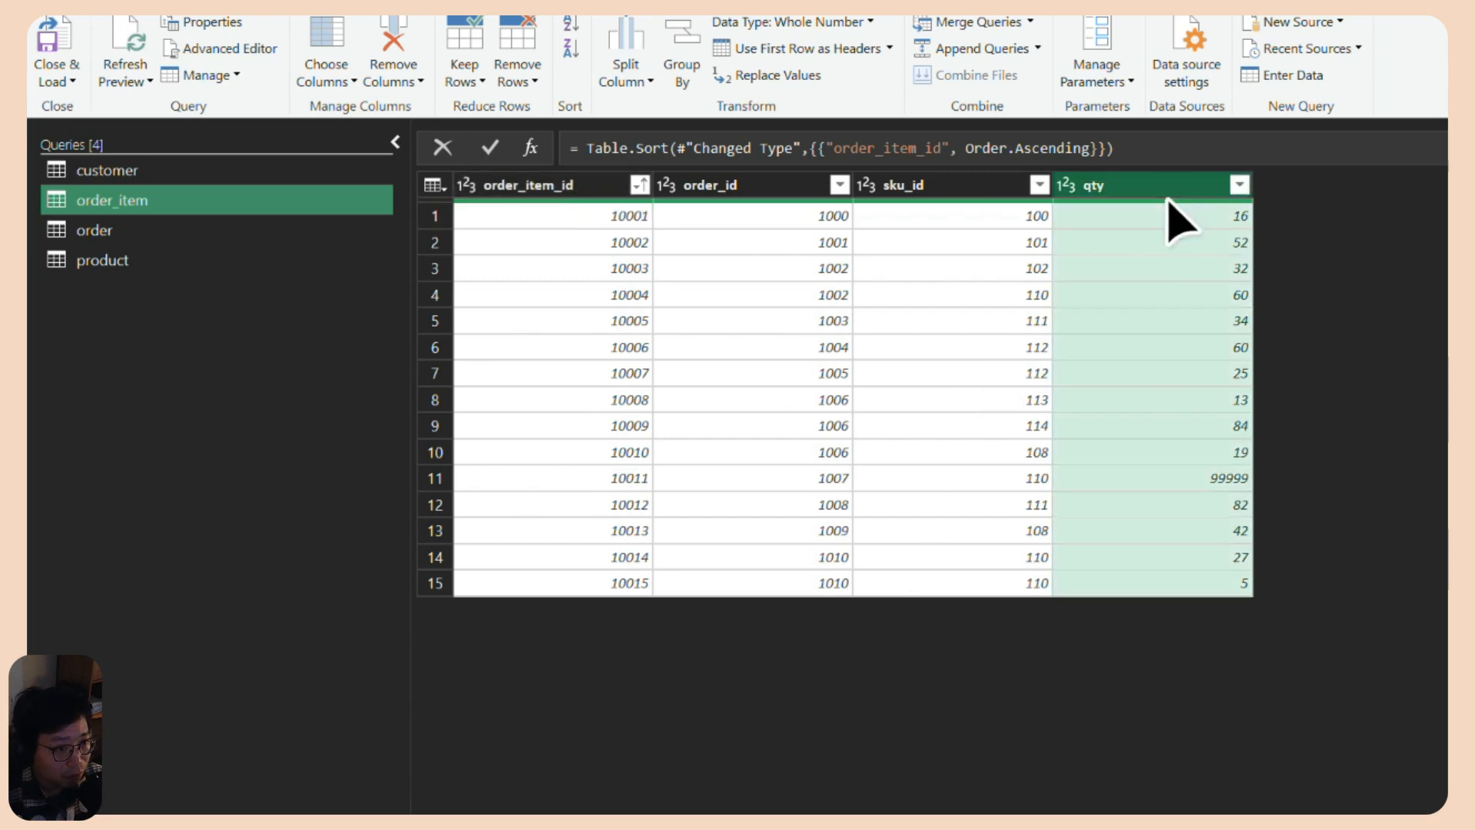
{"action": "left_click", "coordinate": [1226, 479]}
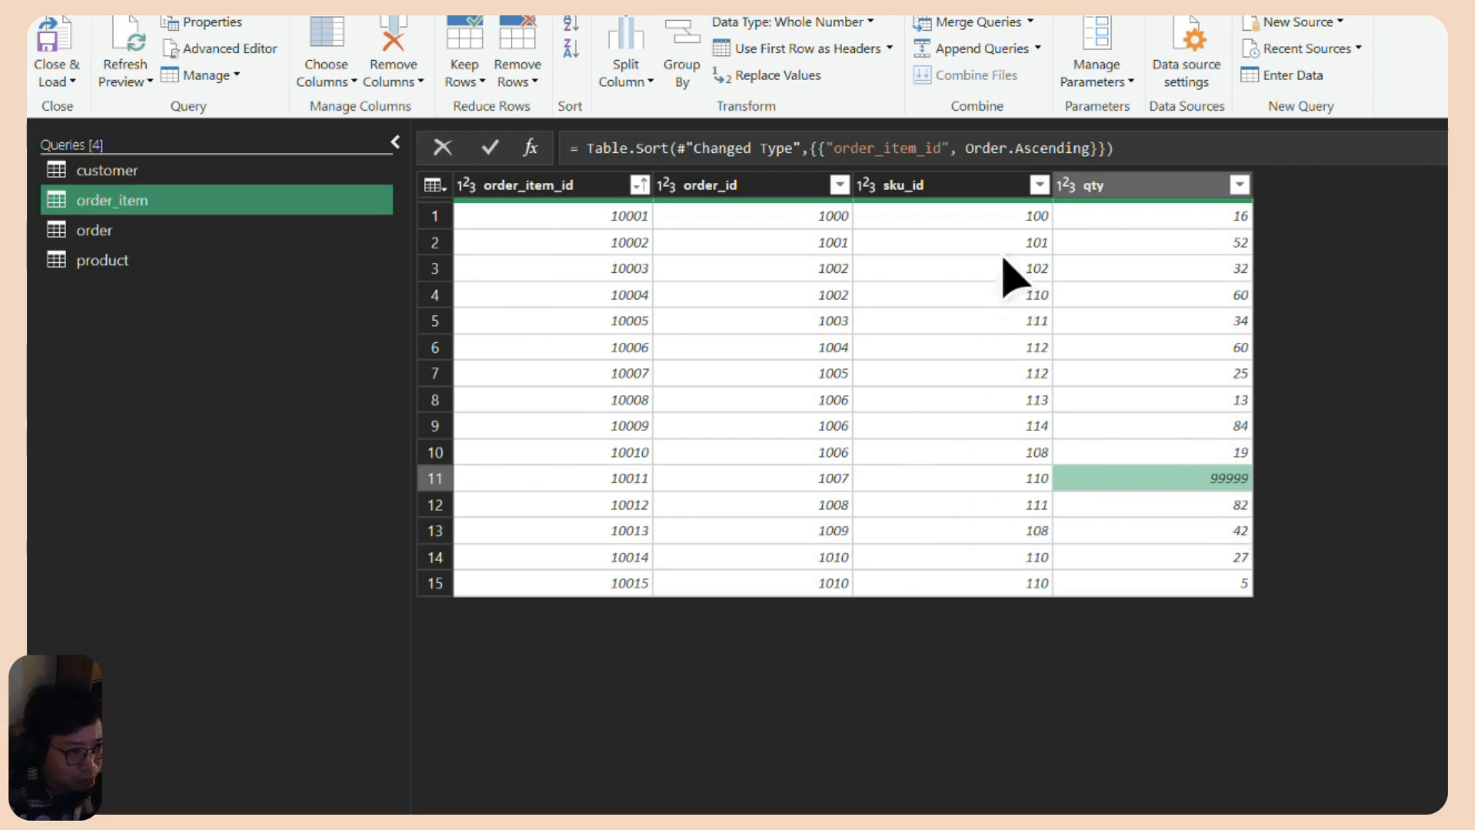
{"action": "left_click", "coordinate": [826, 480]}
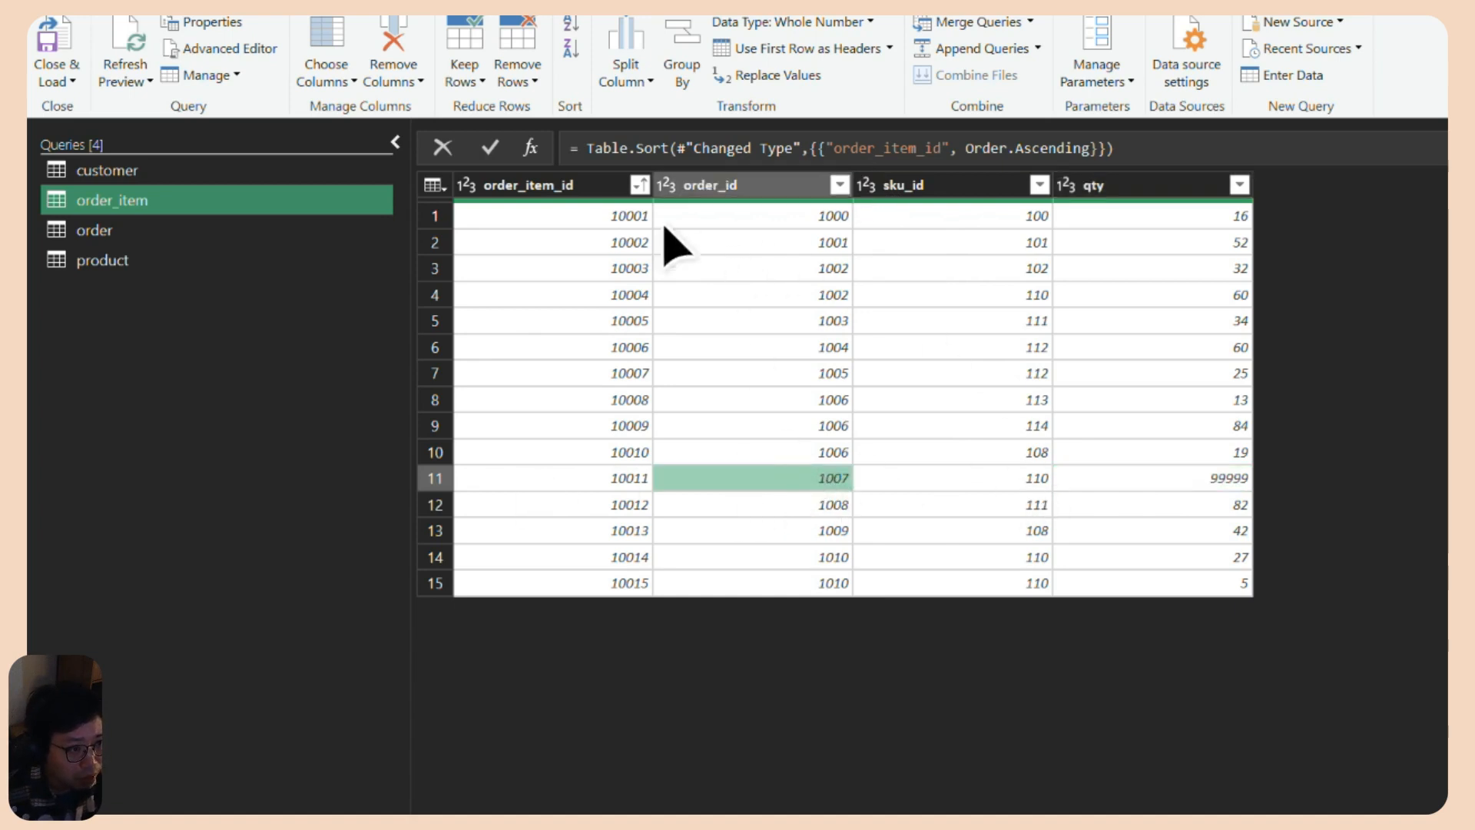
{"action": "left_click", "coordinate": [85, 231]}
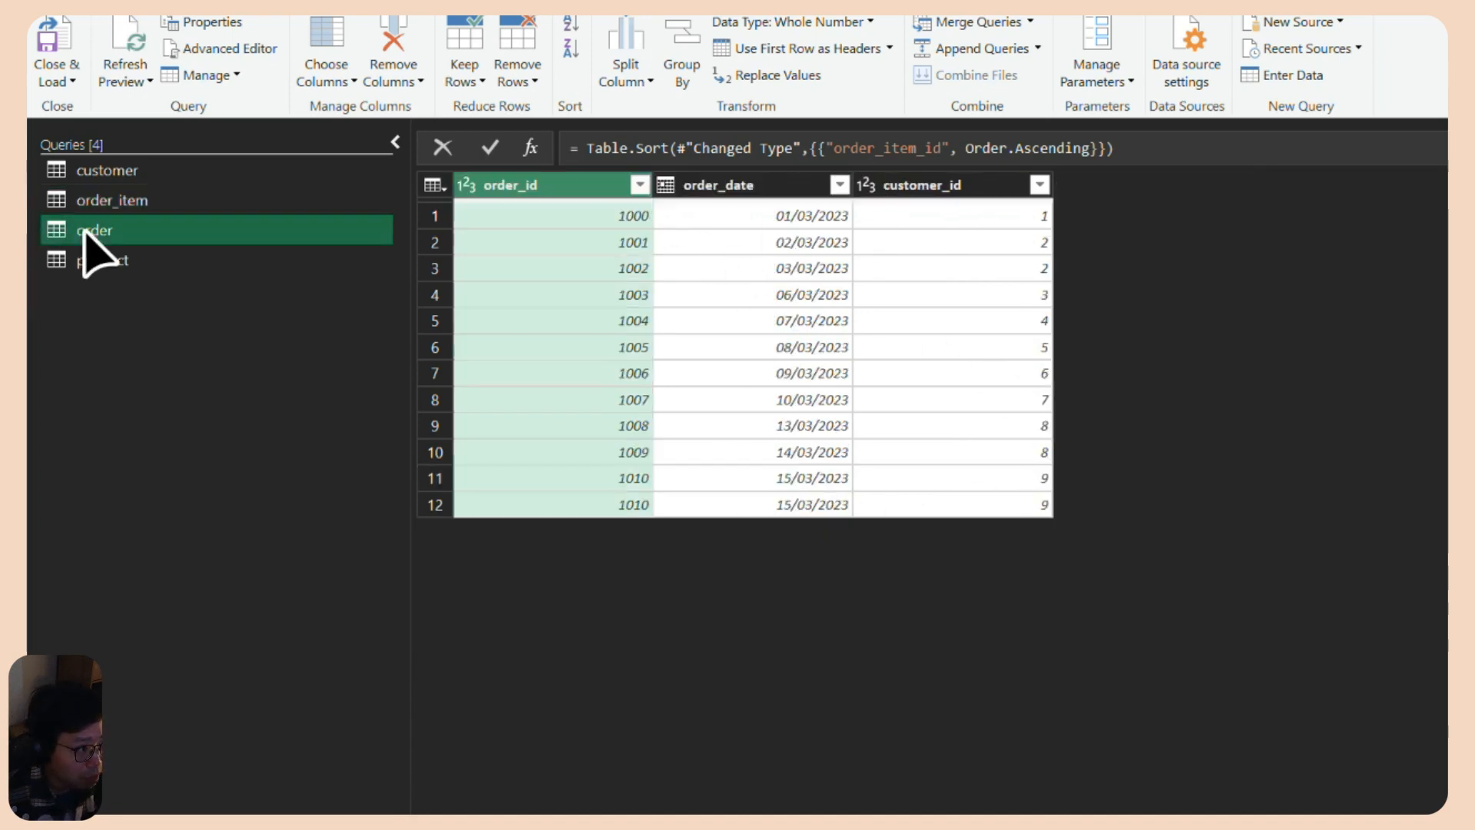
{"action": "left_click", "coordinate": [635, 399]}
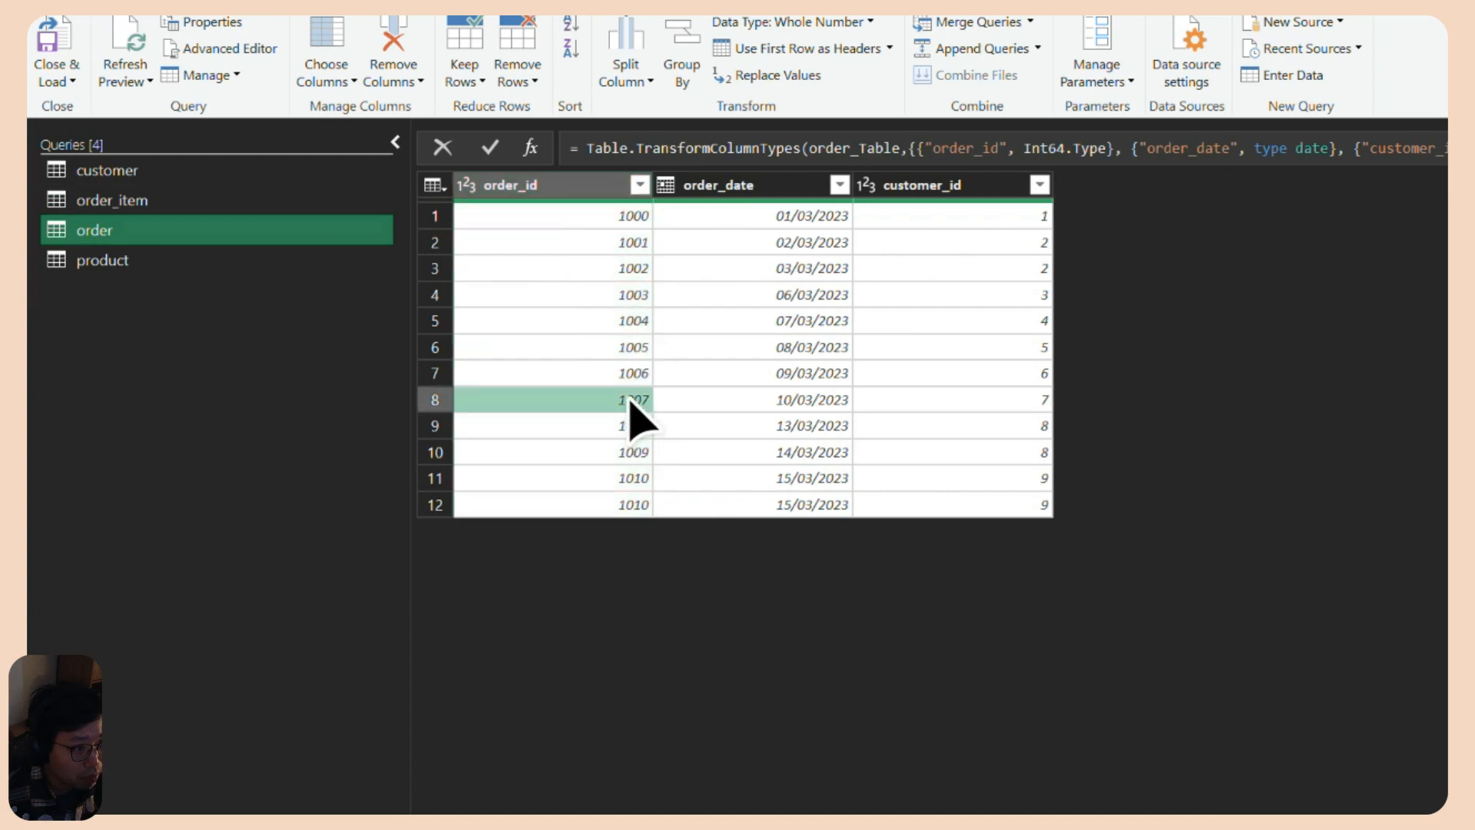
{"action": "left_click", "coordinate": [915, 401]}
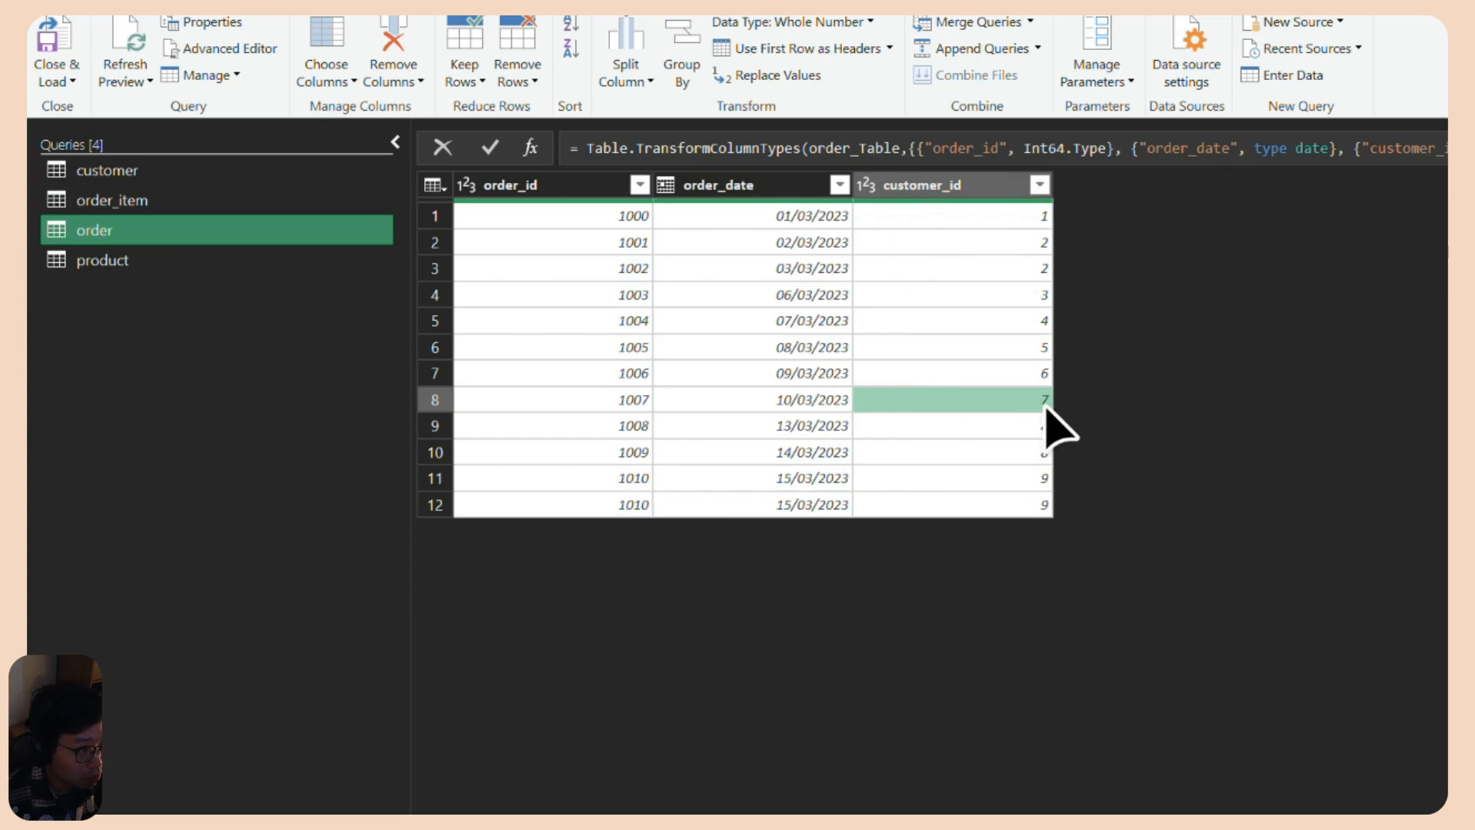
{"action": "left_click", "coordinate": [166, 174]}
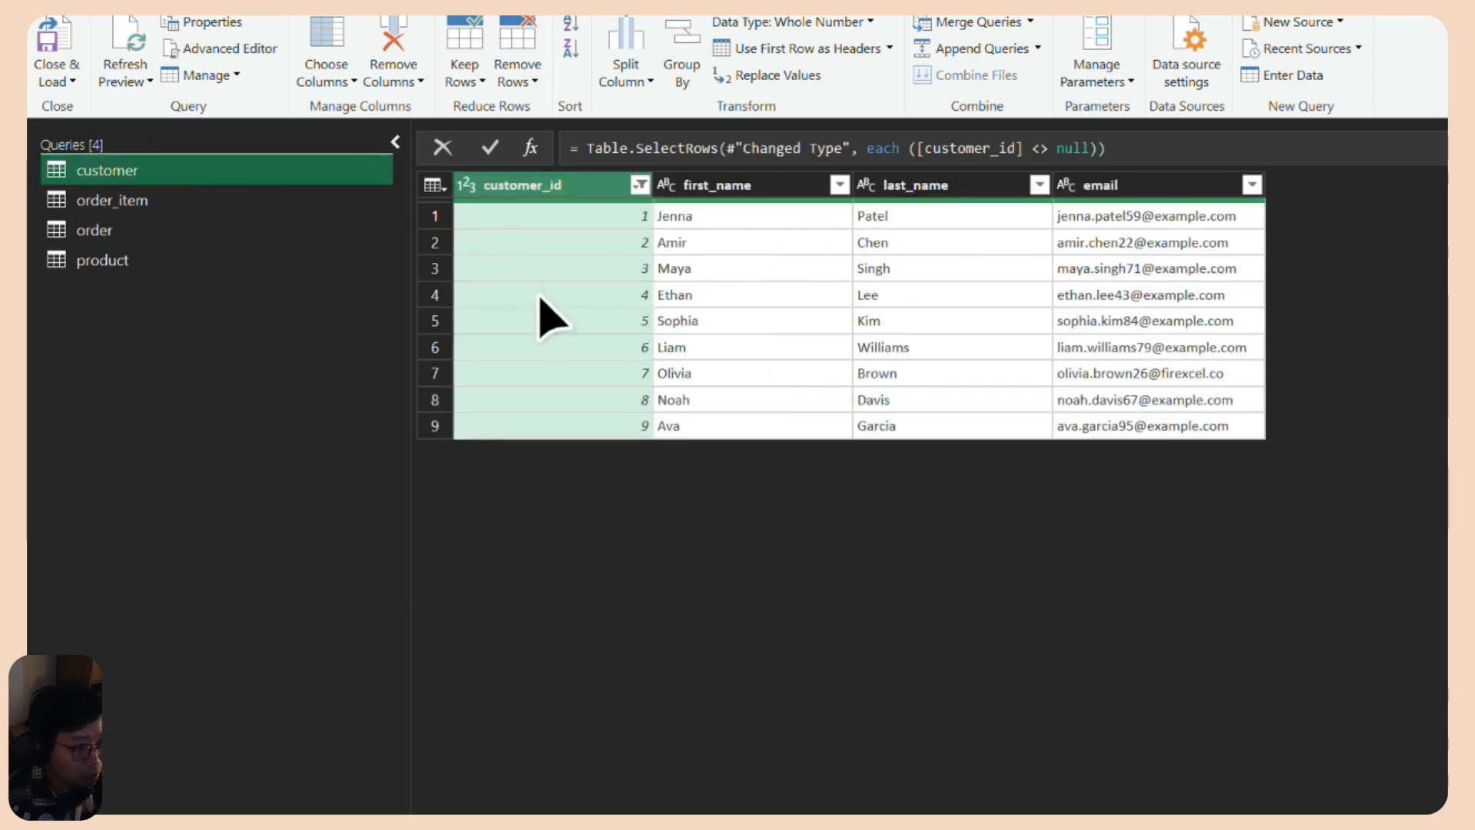
{"action": "left_click", "coordinate": [436, 372]}
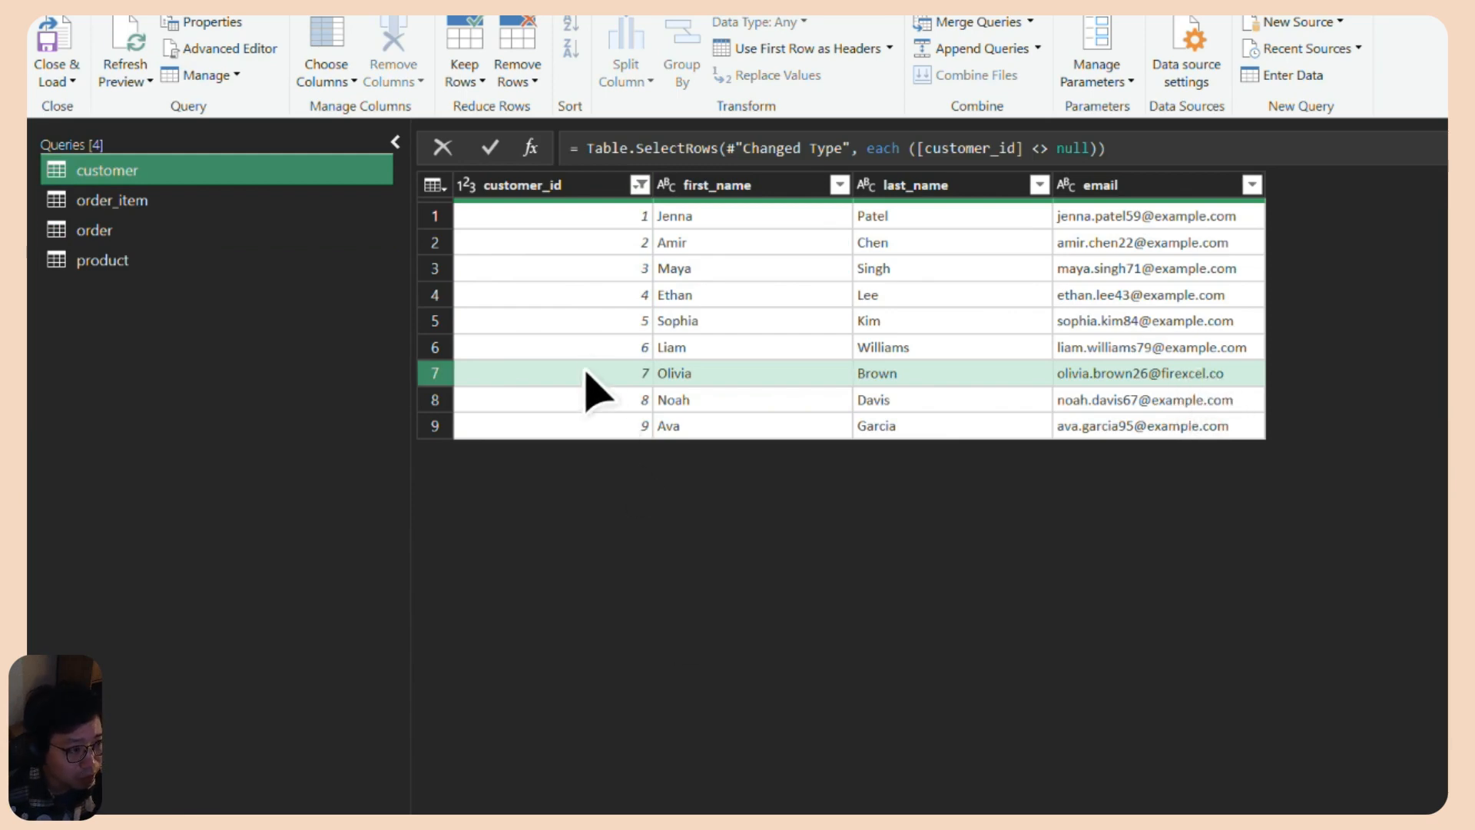
Filter the outlier row with qty 99999 out of the order_item query by excluding its order_id.
{"action": "left_click", "coordinate": [149, 201]}
{"action": "left_click", "coordinate": [1225, 480]}
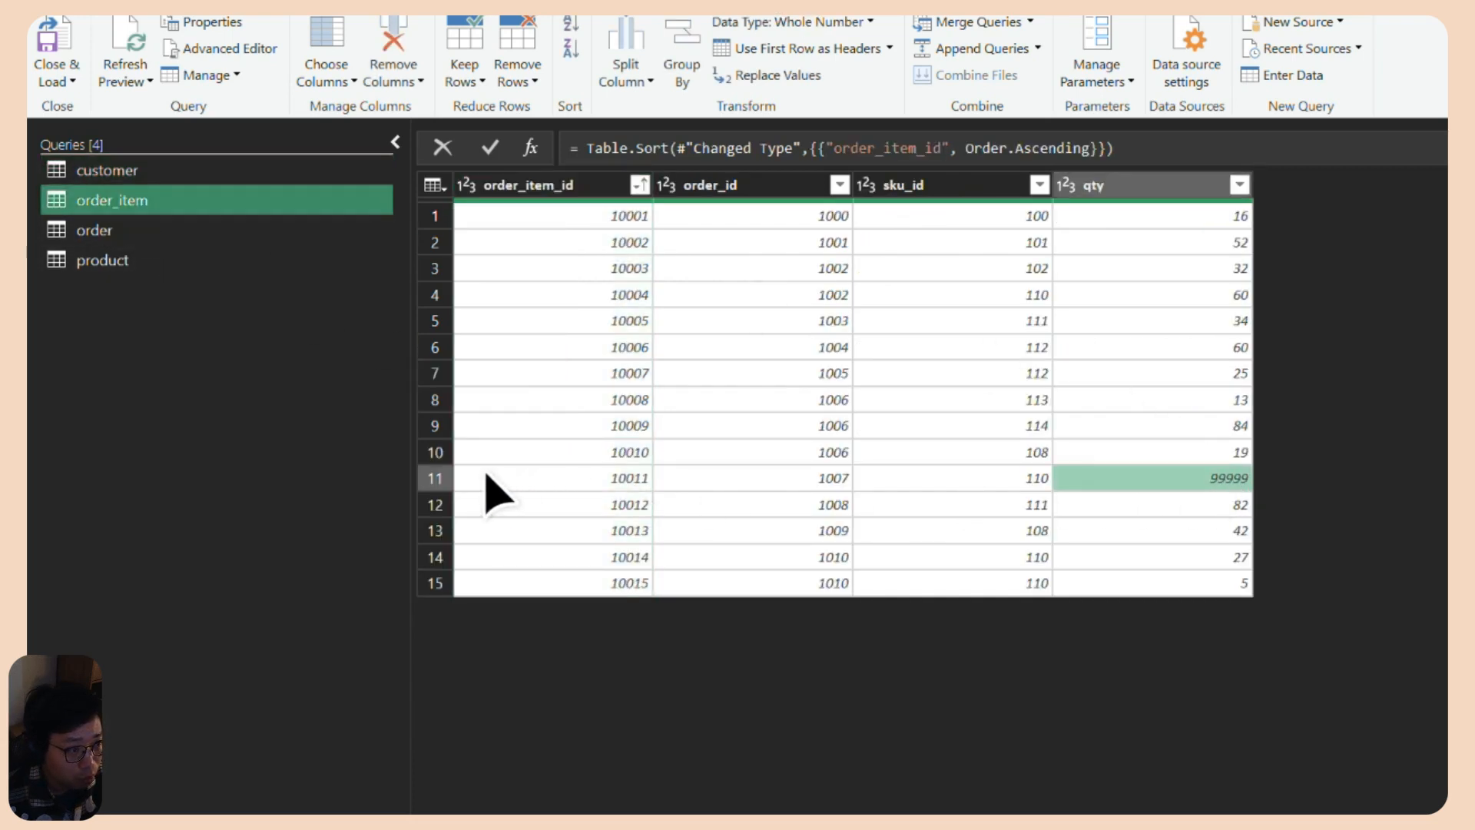
{"action": "left_click", "coordinate": [430, 478]}
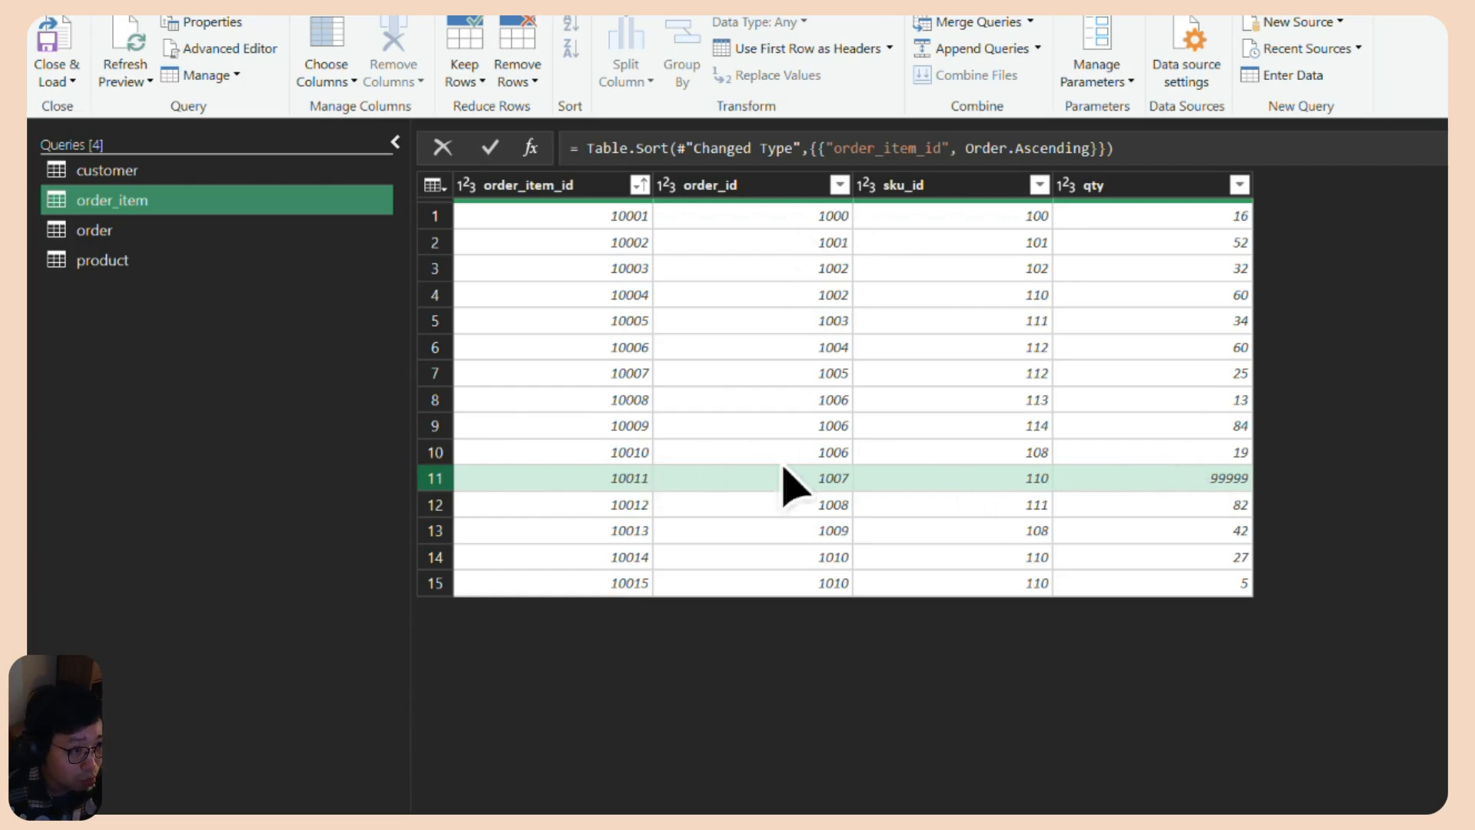
{"action": "left_click", "coordinate": [845, 482]}
{"action": "left_click", "coordinate": [1033, 480]}
{"action": "left_click", "coordinate": [834, 482]}
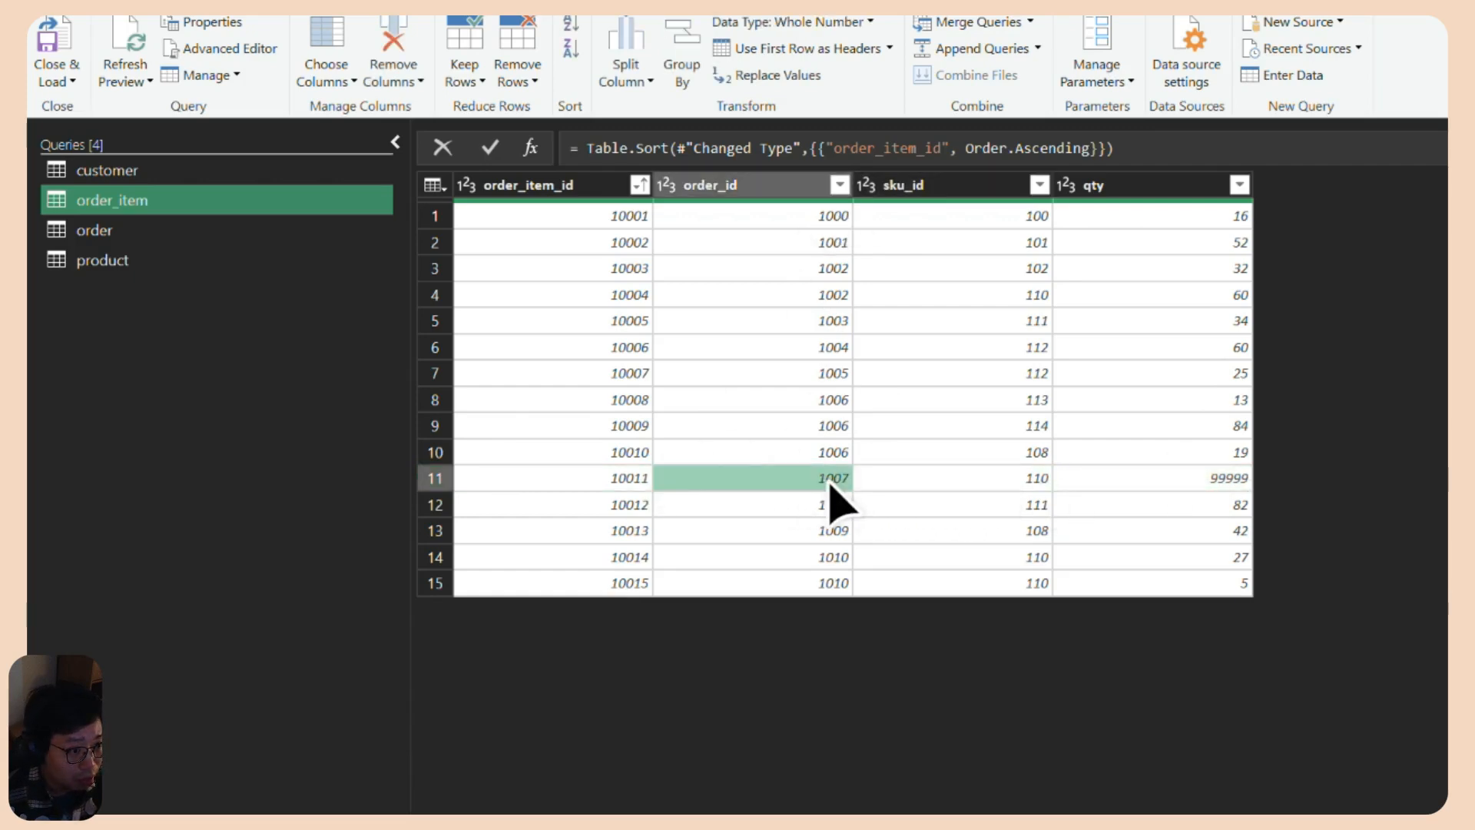
{"action": "left_click", "coordinate": [829, 189]}
{"action": "left_click", "coordinate": [838, 186]}
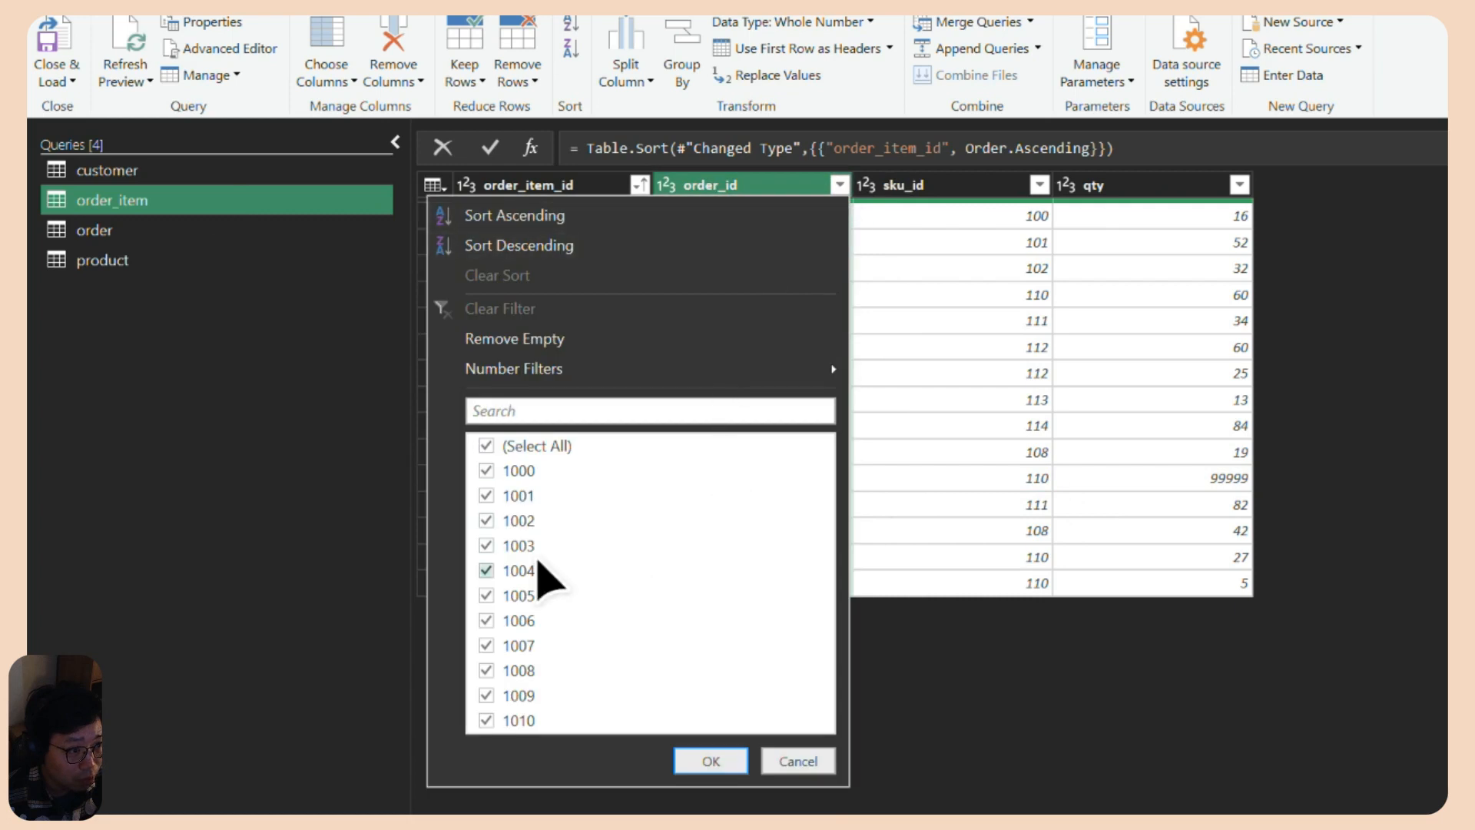
{"action": "left_click", "coordinate": [488, 648]}
{"action": "left_click", "coordinate": [700, 760]}
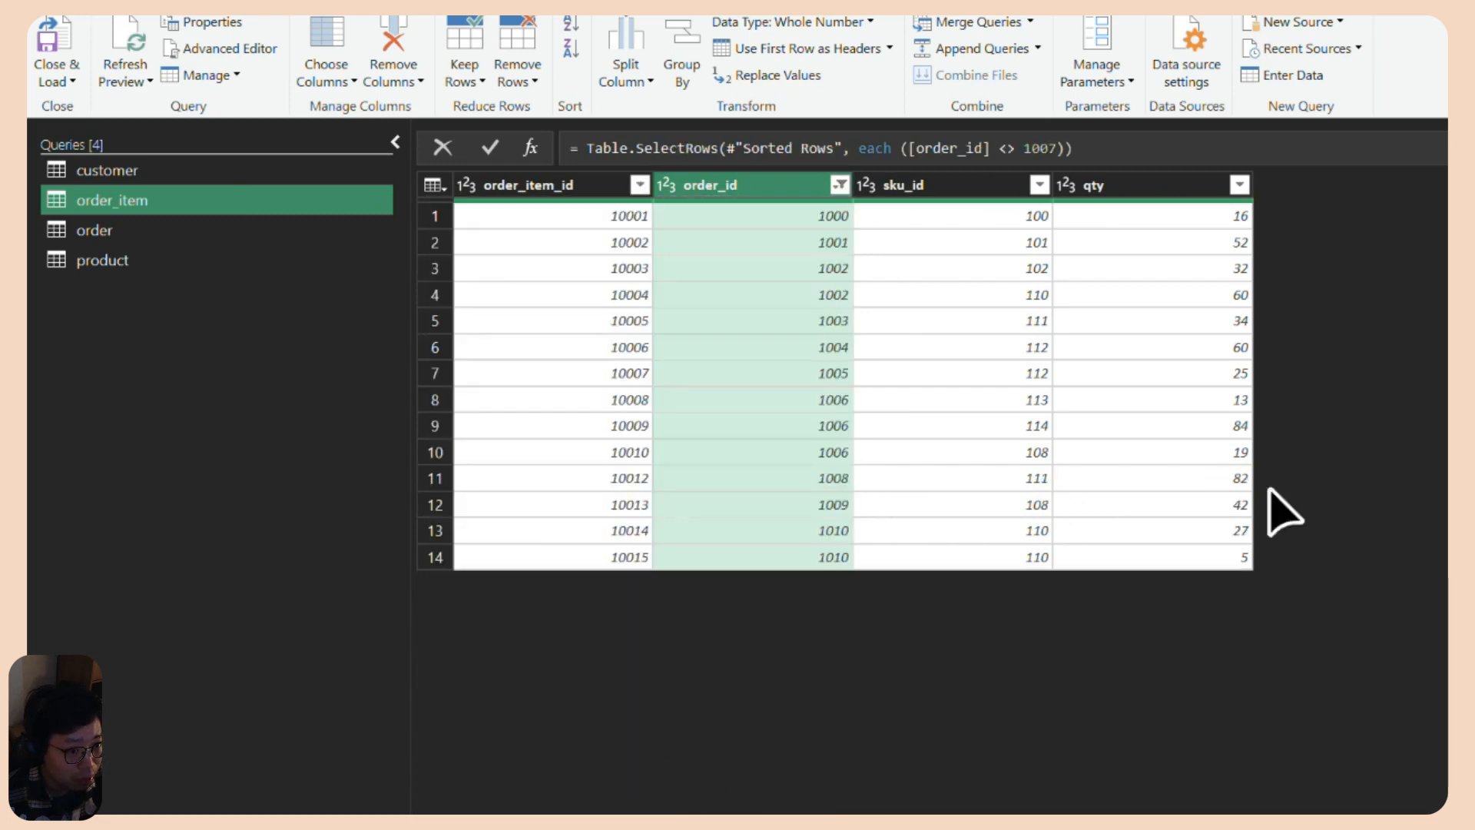
Filter the customer linked to the outlier order, in row 7, out of the customer query by excluding its customer_id.
{"action": "left_click", "coordinate": [135, 171]}
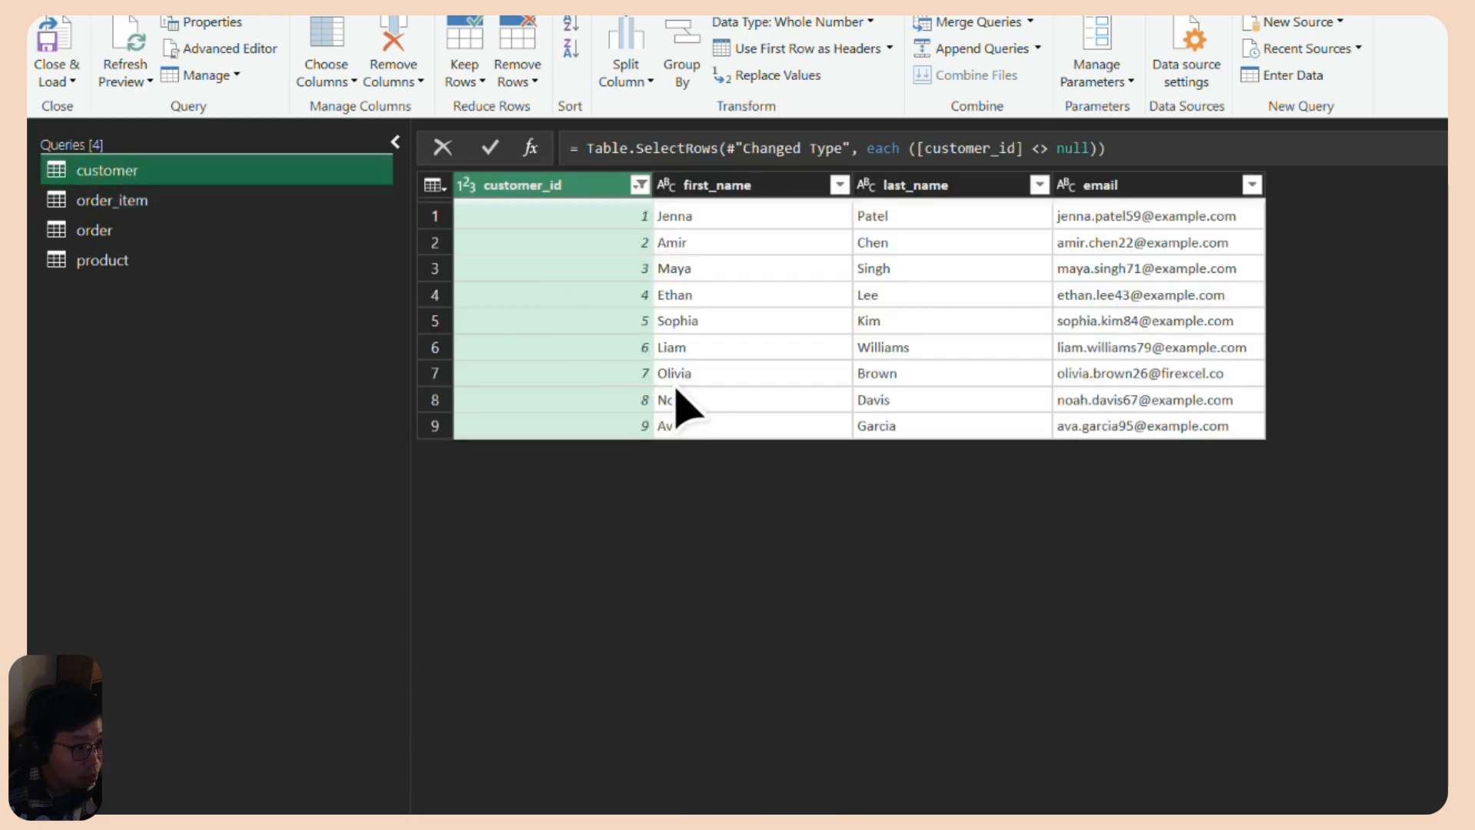
{"action": "left_click", "coordinate": [615, 374]}
{"action": "left_click", "coordinate": [434, 373]}
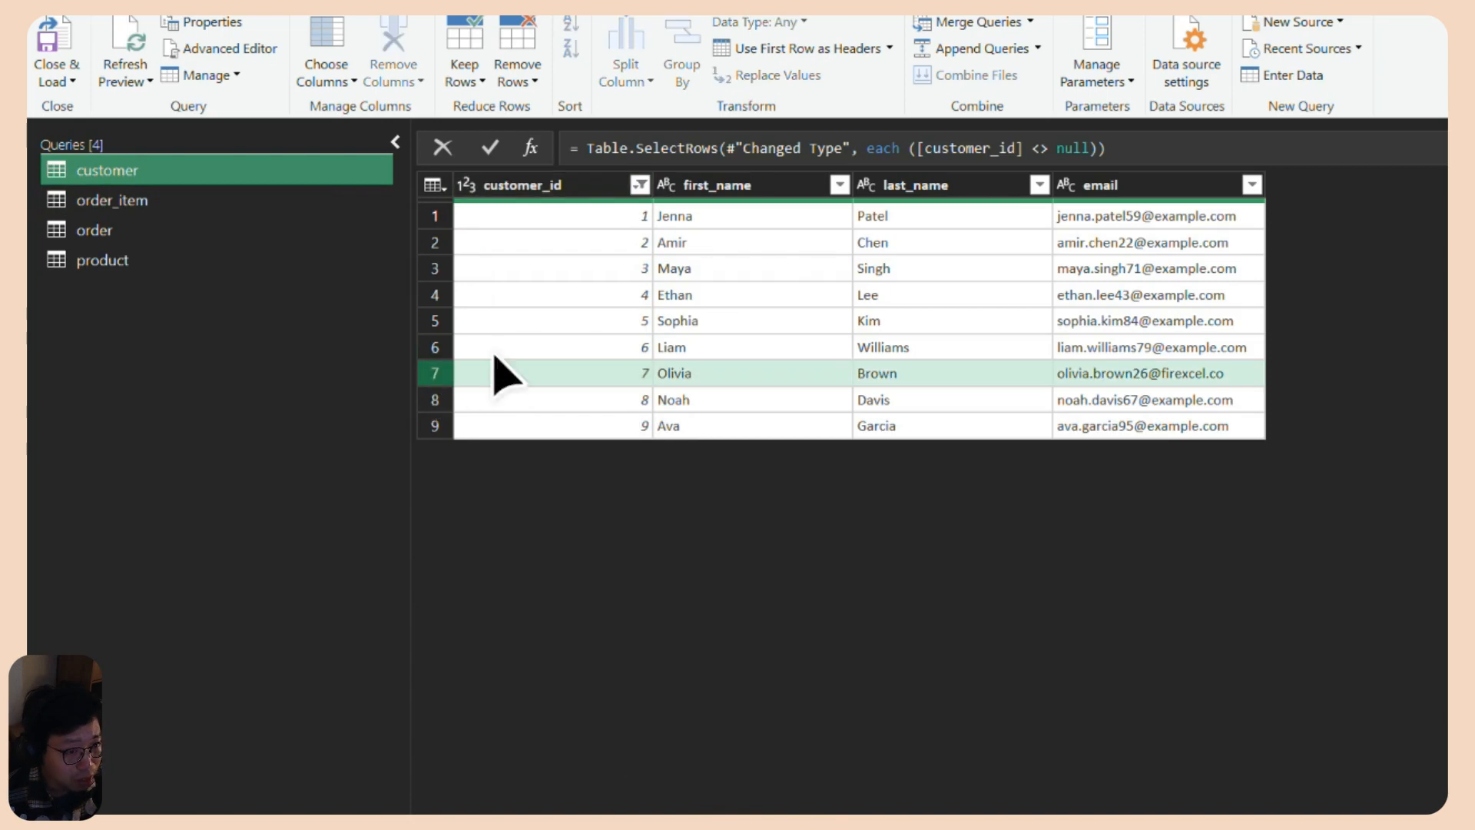
{"action": "left_click", "coordinate": [640, 185]}
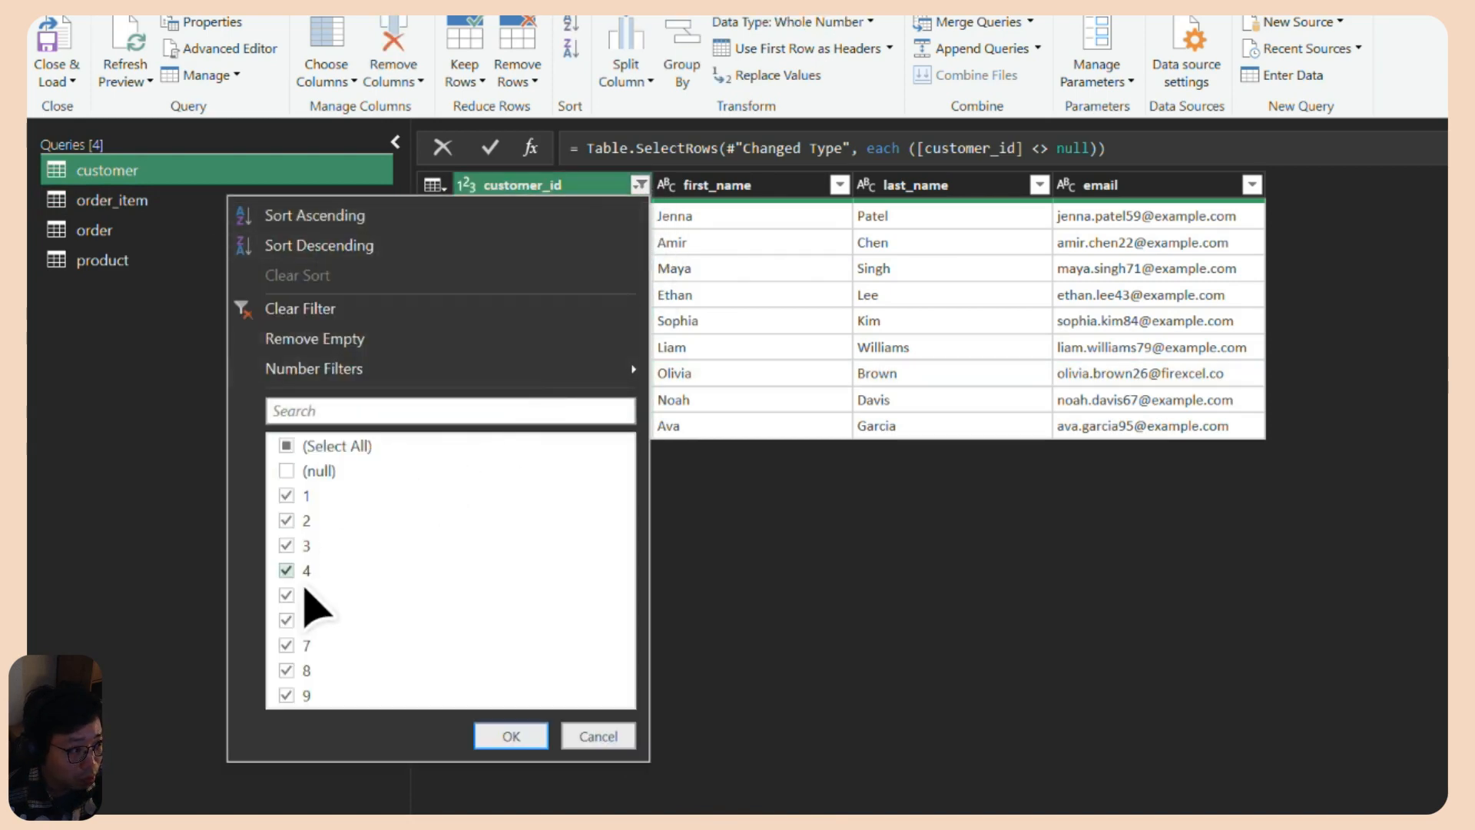
{"action": "left_click", "coordinate": [288, 647]}
{"action": "left_click", "coordinate": [511, 736]}
Filter the outlier order dated 10/03/2023 out of the order query by excluding its order_id.
{"action": "left_click", "coordinate": [113, 200]}
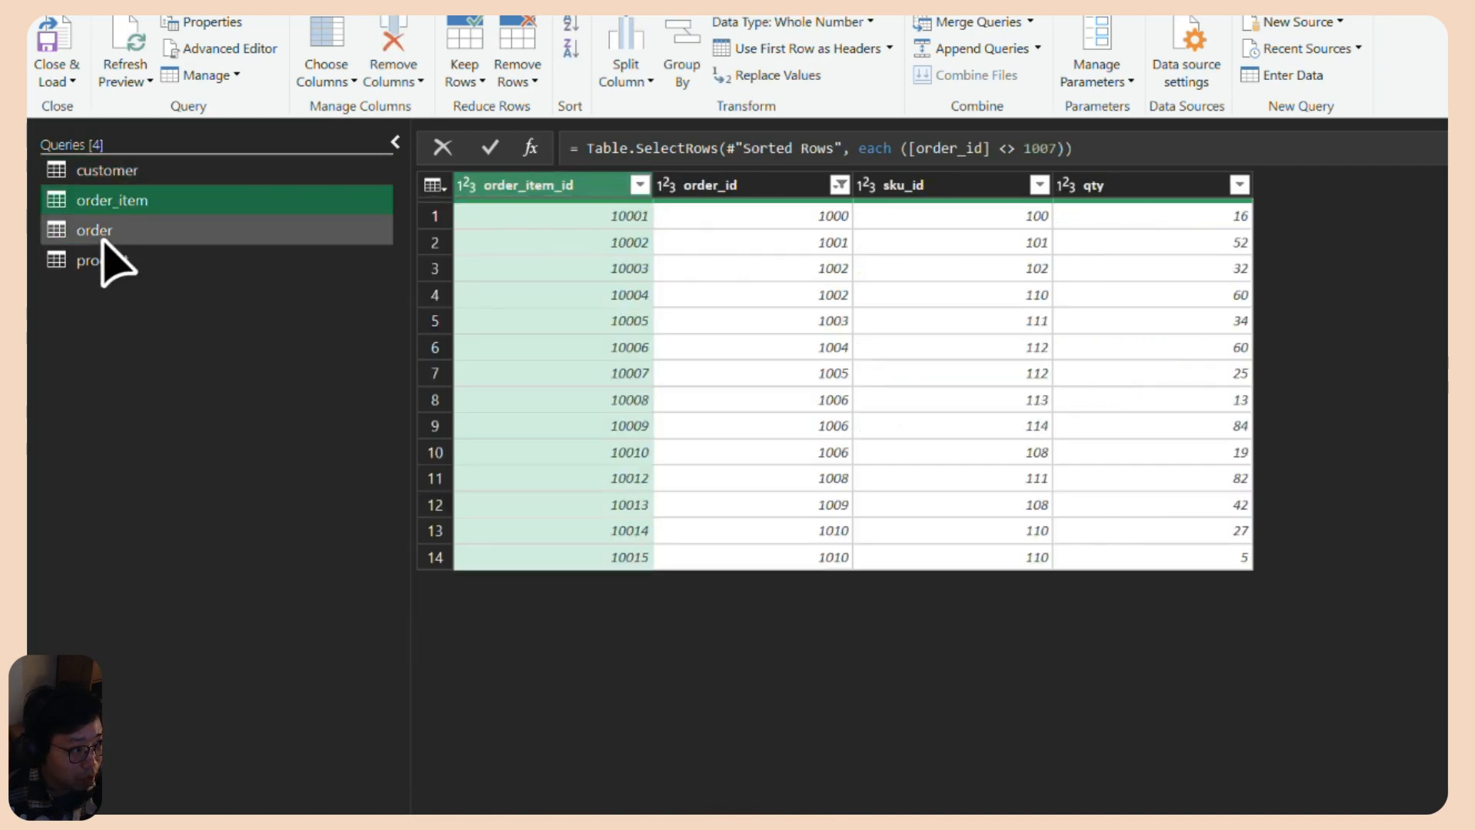
{"action": "left_click", "coordinate": [95, 230]}
{"action": "left_click", "coordinate": [434, 399]}
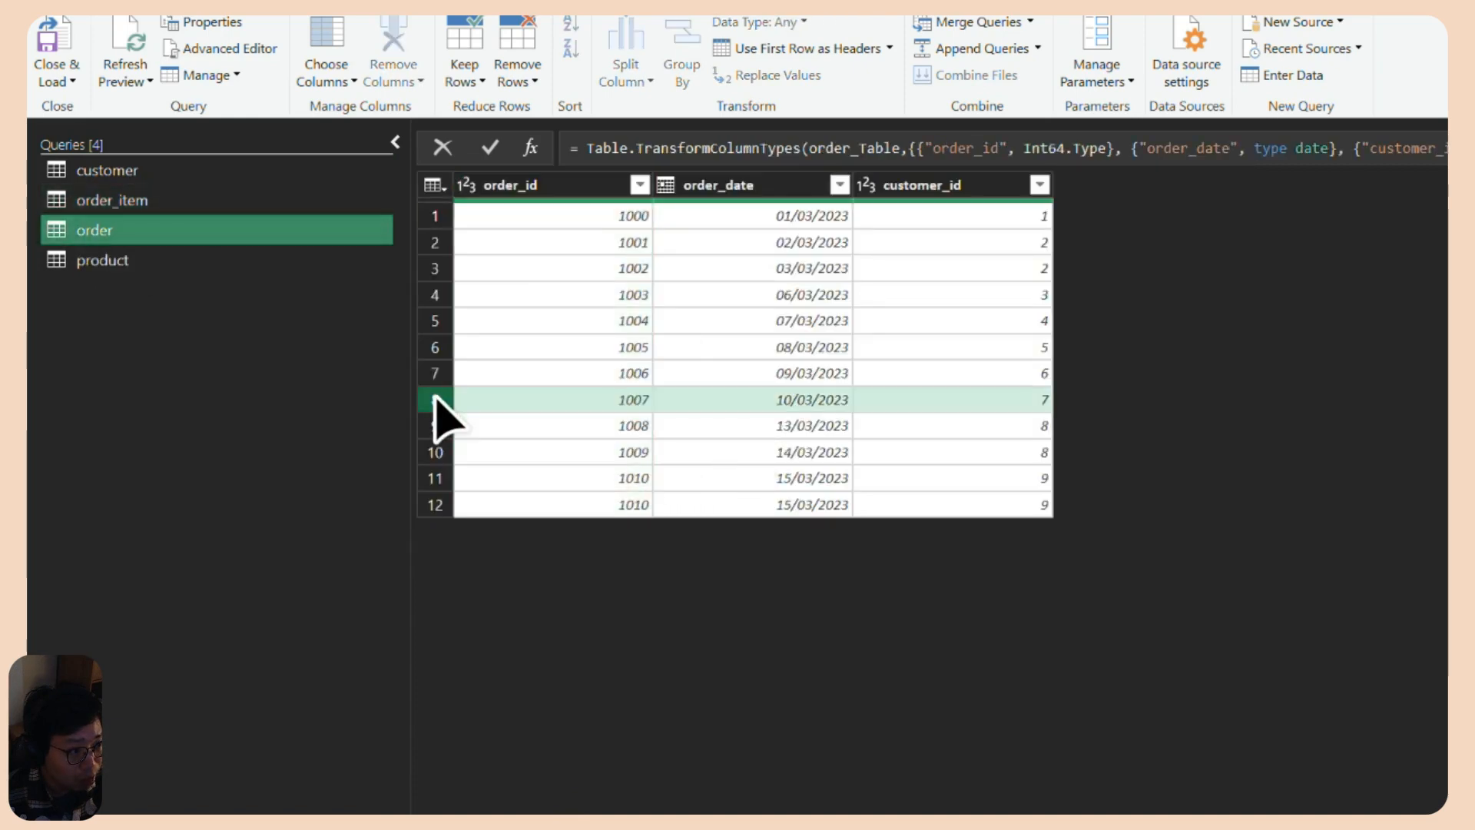
{"action": "left_click", "coordinate": [640, 185]}
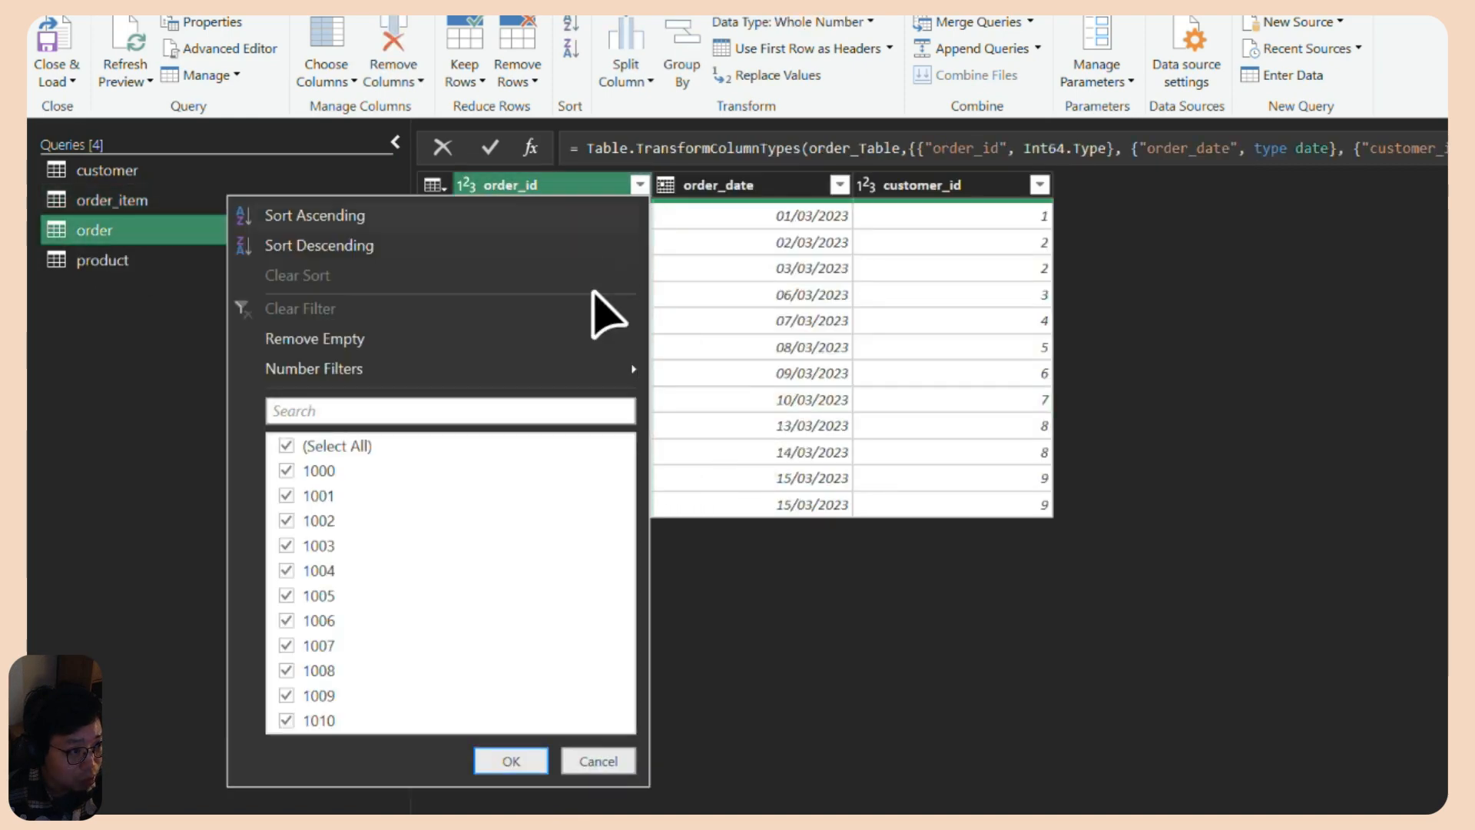
{"action": "left_click", "coordinate": [291, 646]}
{"action": "left_click", "coordinate": [511, 760]}
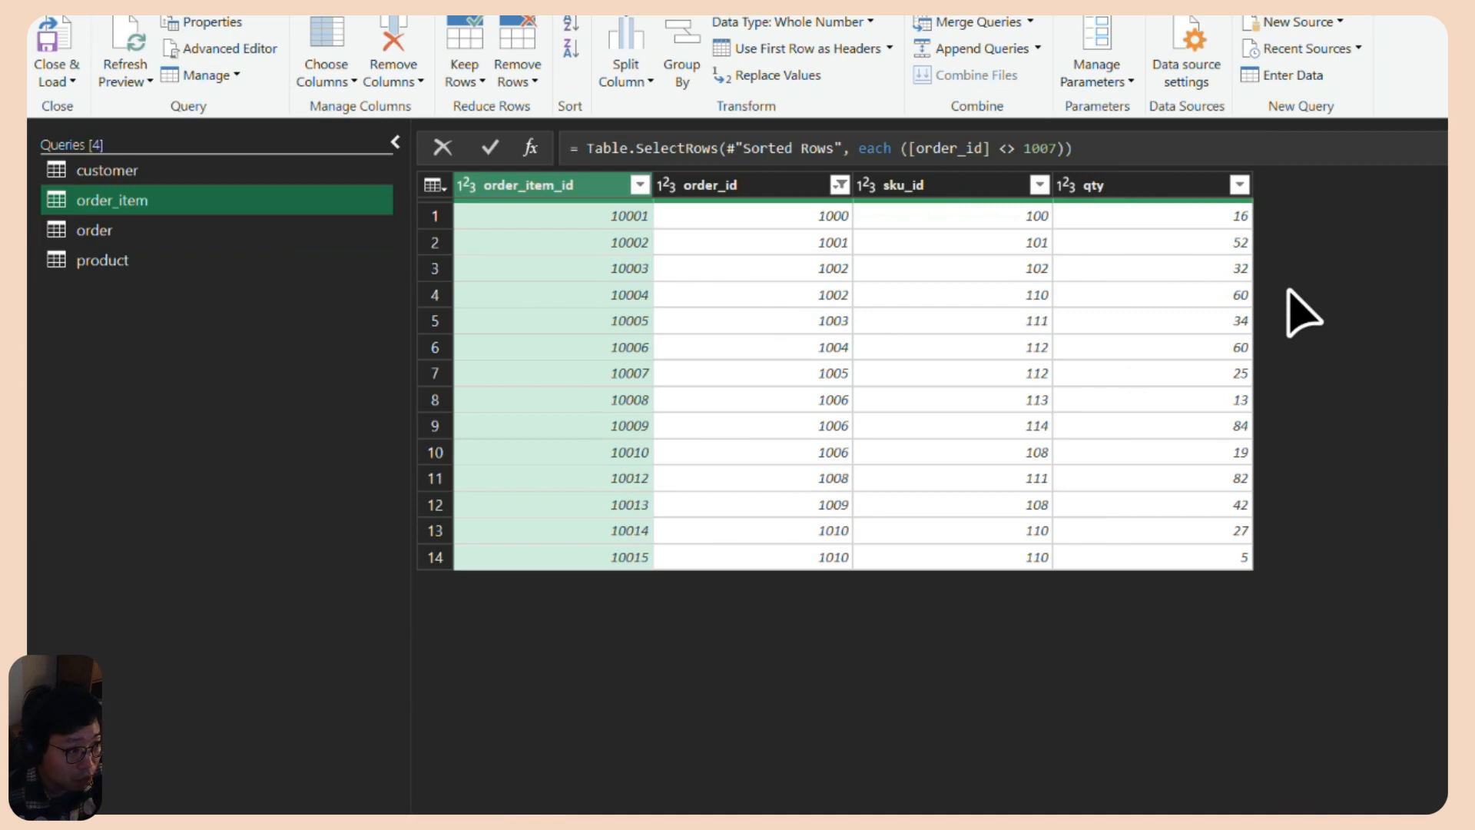
Remove the duplicated 15/03/2023 row from the order query by removing duplicates on the order_id column.
{"action": "left_click", "coordinate": [196, 257]}
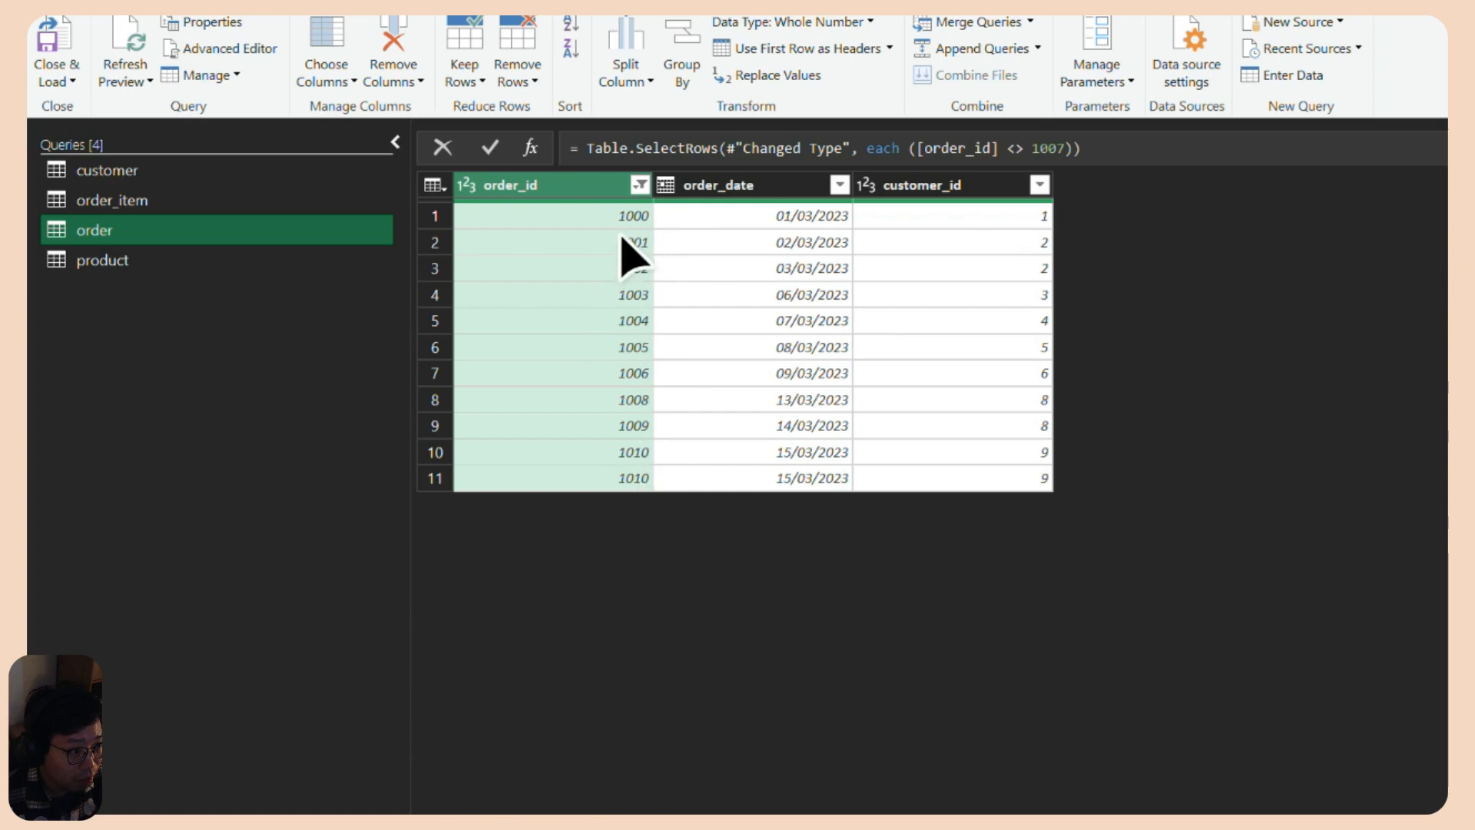
{"action": "left_click", "coordinate": [436, 479]}
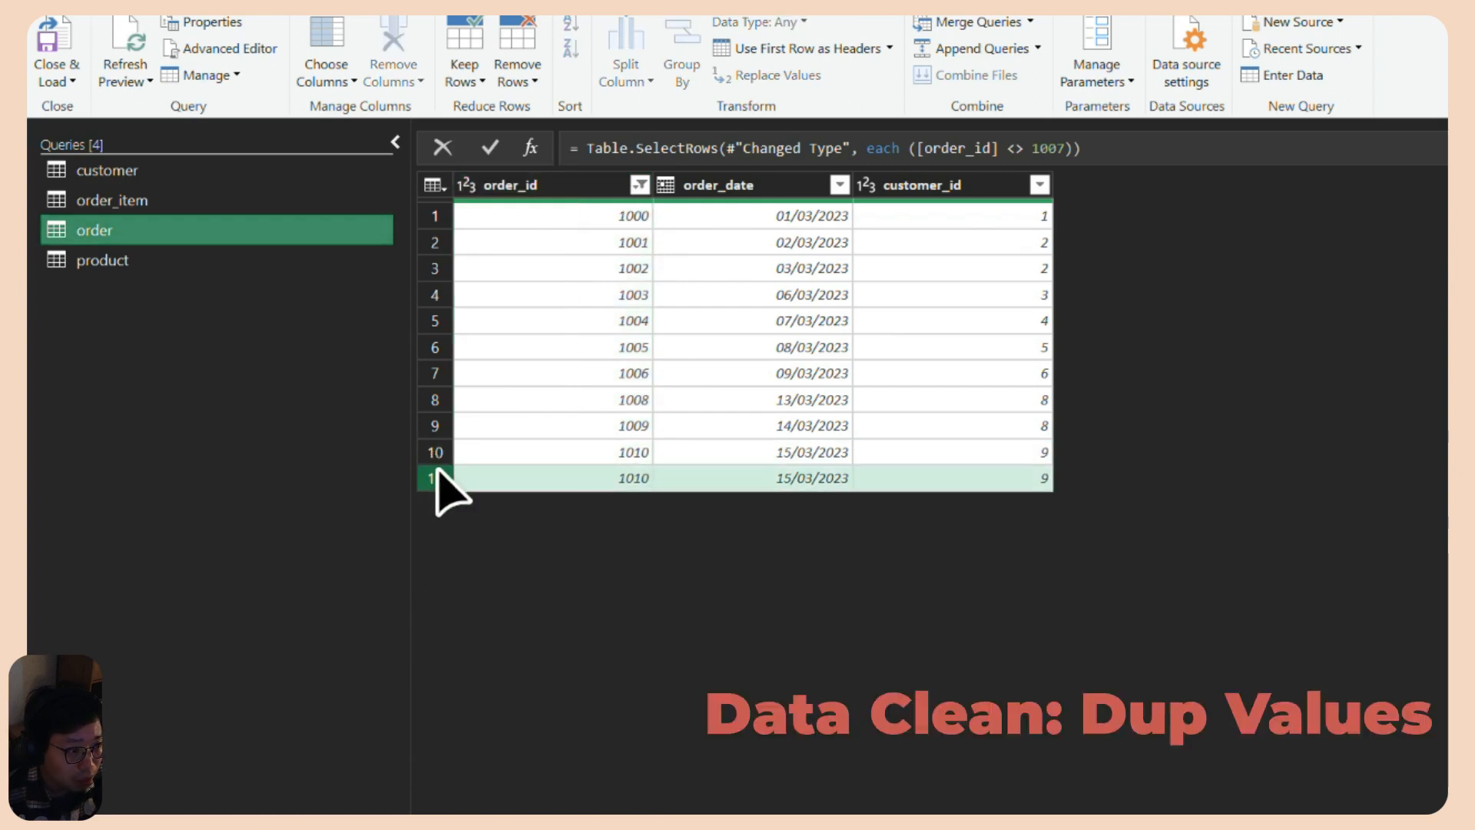
{"action": "left_click", "coordinate": [623, 454]}
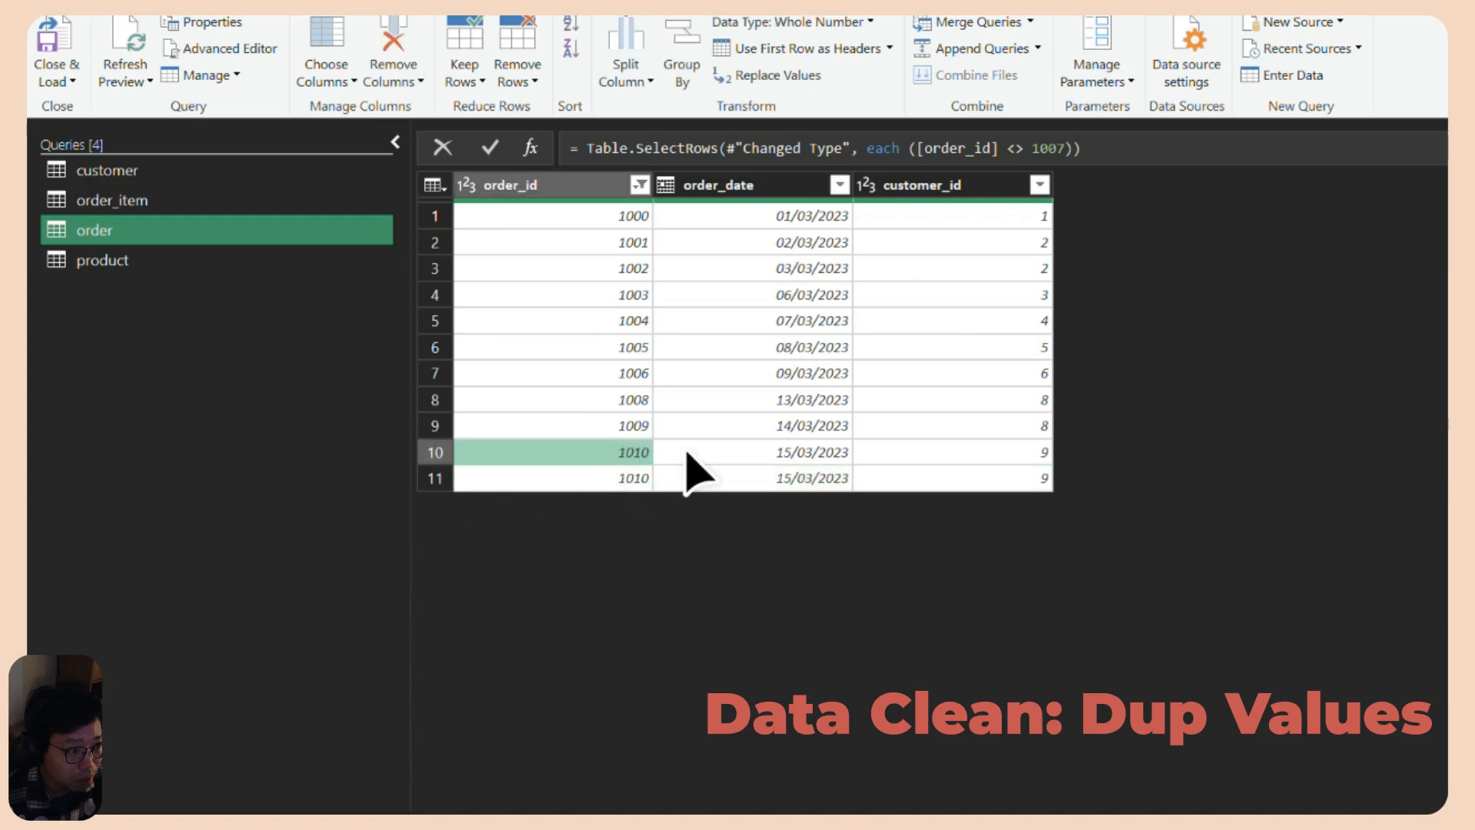
{"action": "left_click", "coordinate": [811, 453]}
{"action": "left_click", "coordinate": [948, 472]}
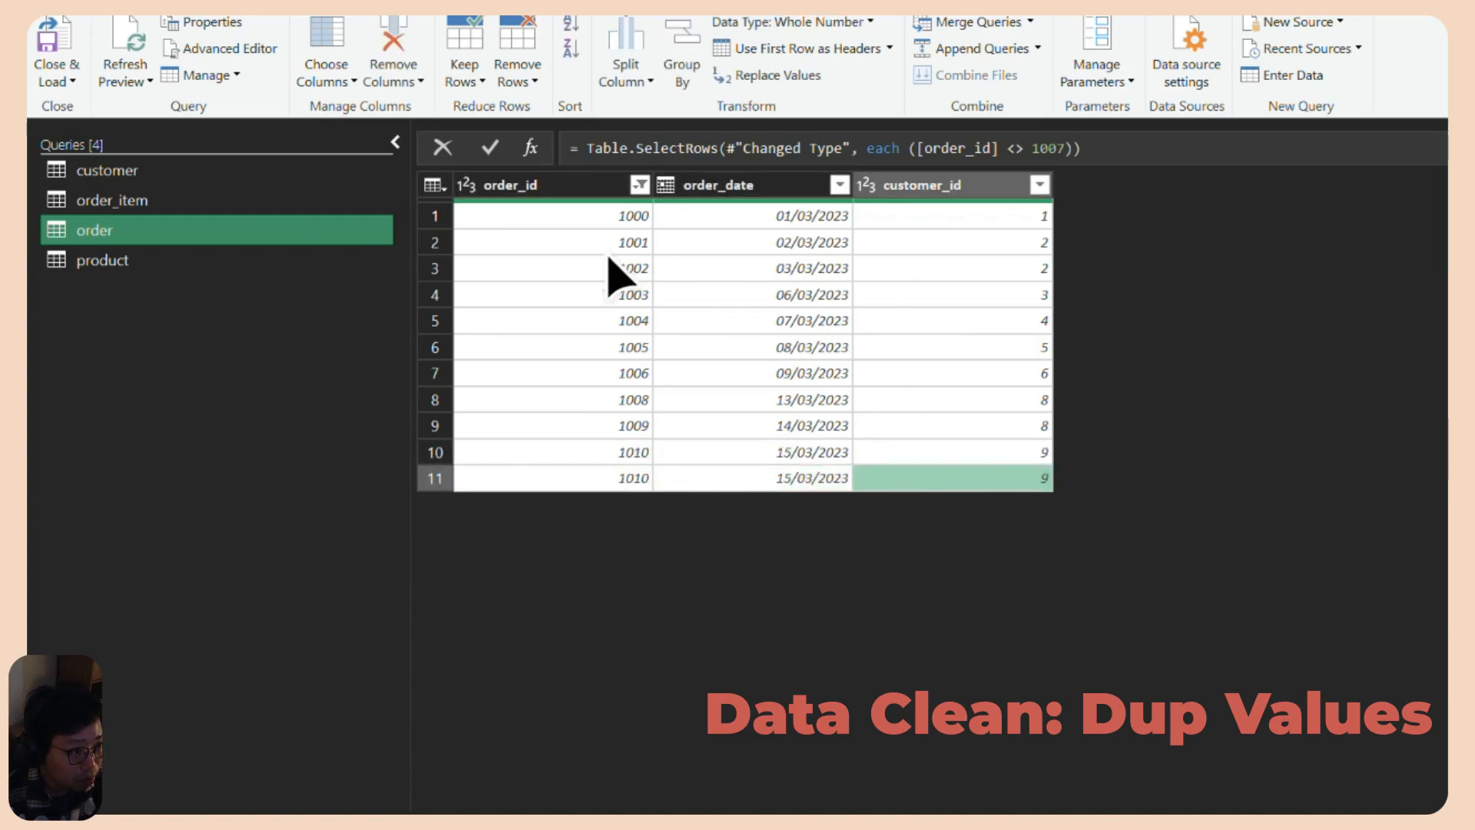
{"action": "left_click", "coordinate": [589, 201]}
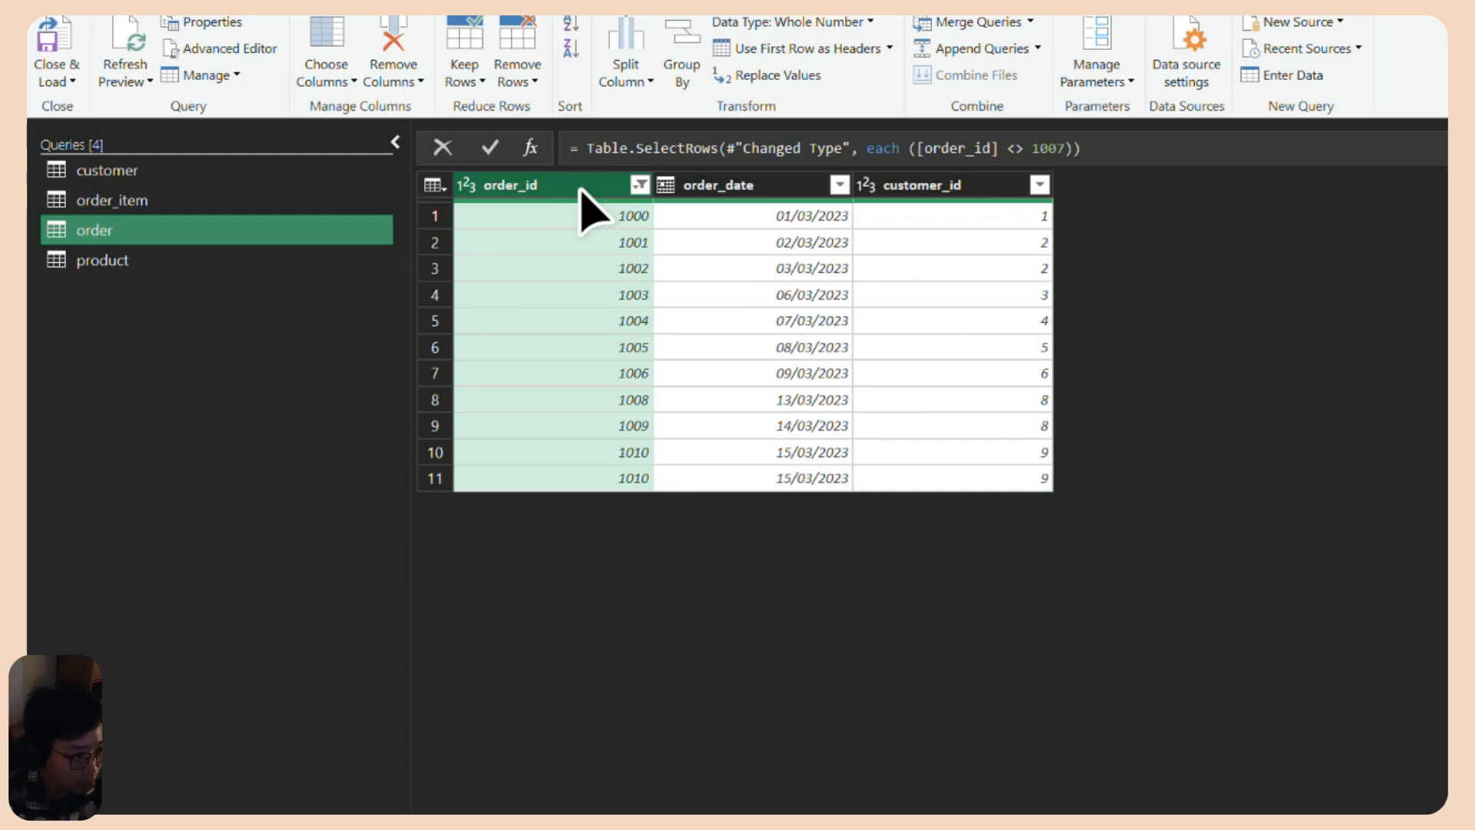
{"action": "left_click", "coordinate": [607, 478]}
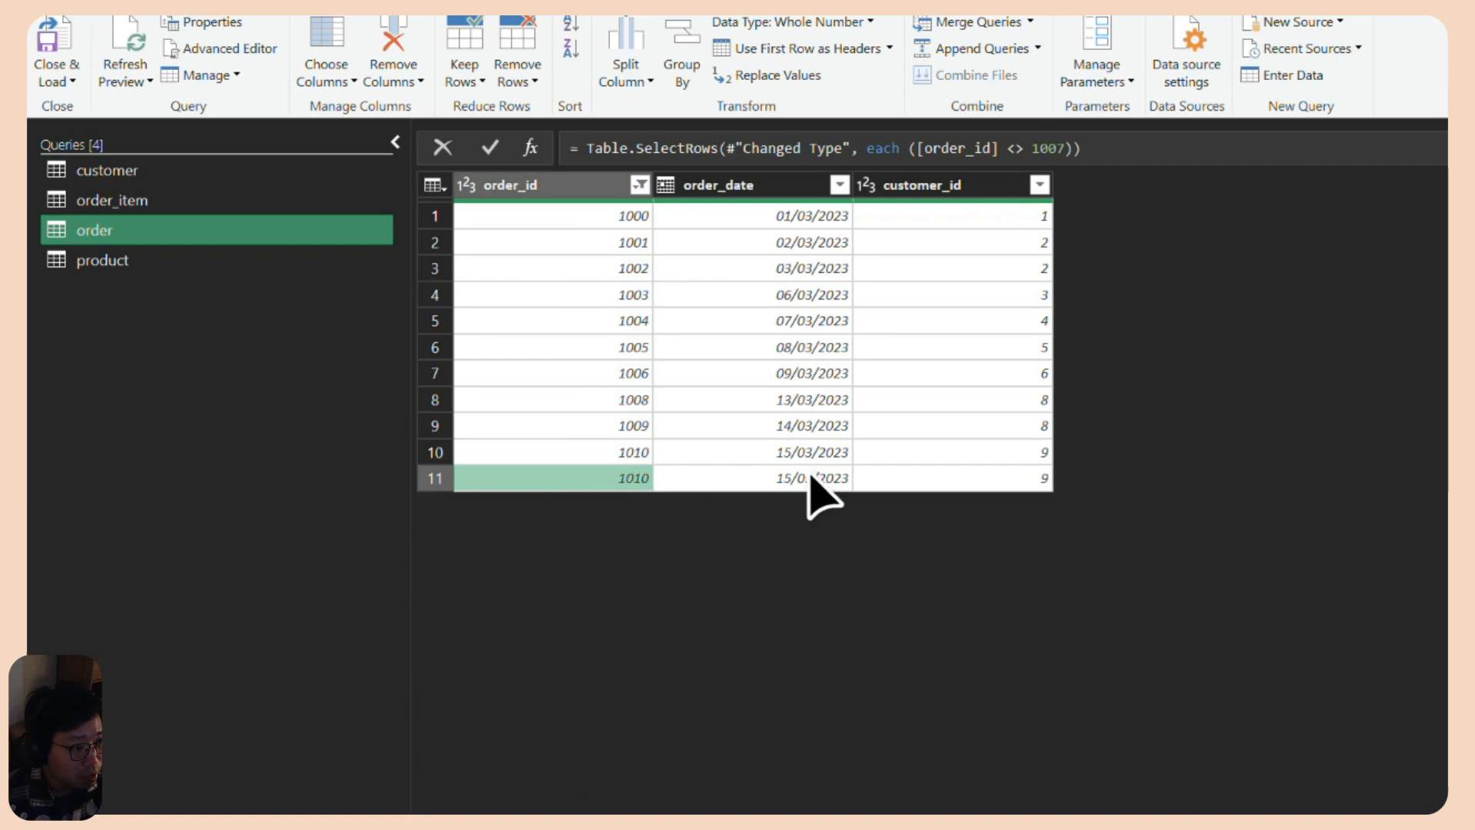
{"action": "left_click", "coordinate": [431, 486]}
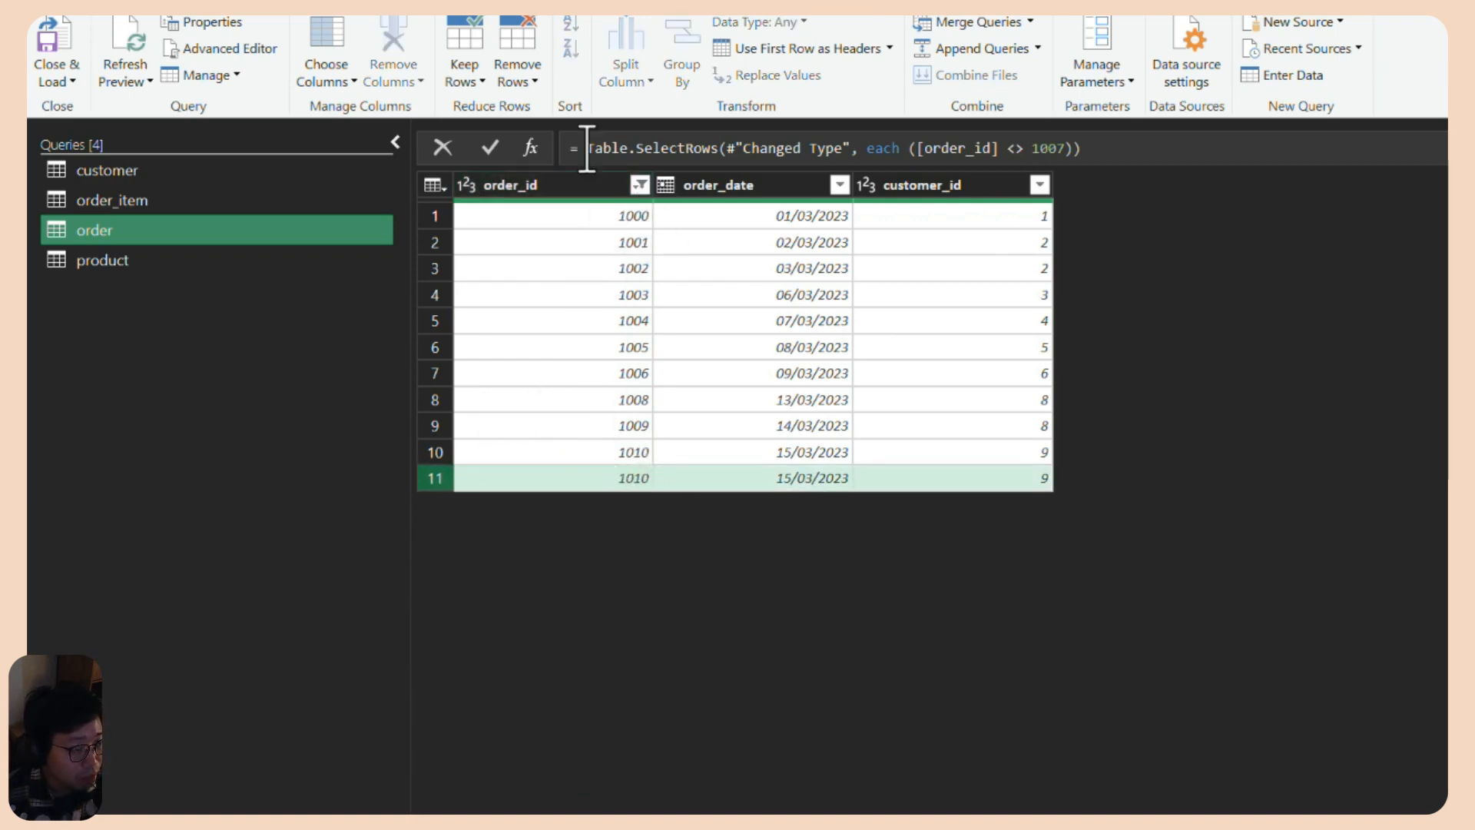
{"action": "right_click", "coordinate": [609, 187]}
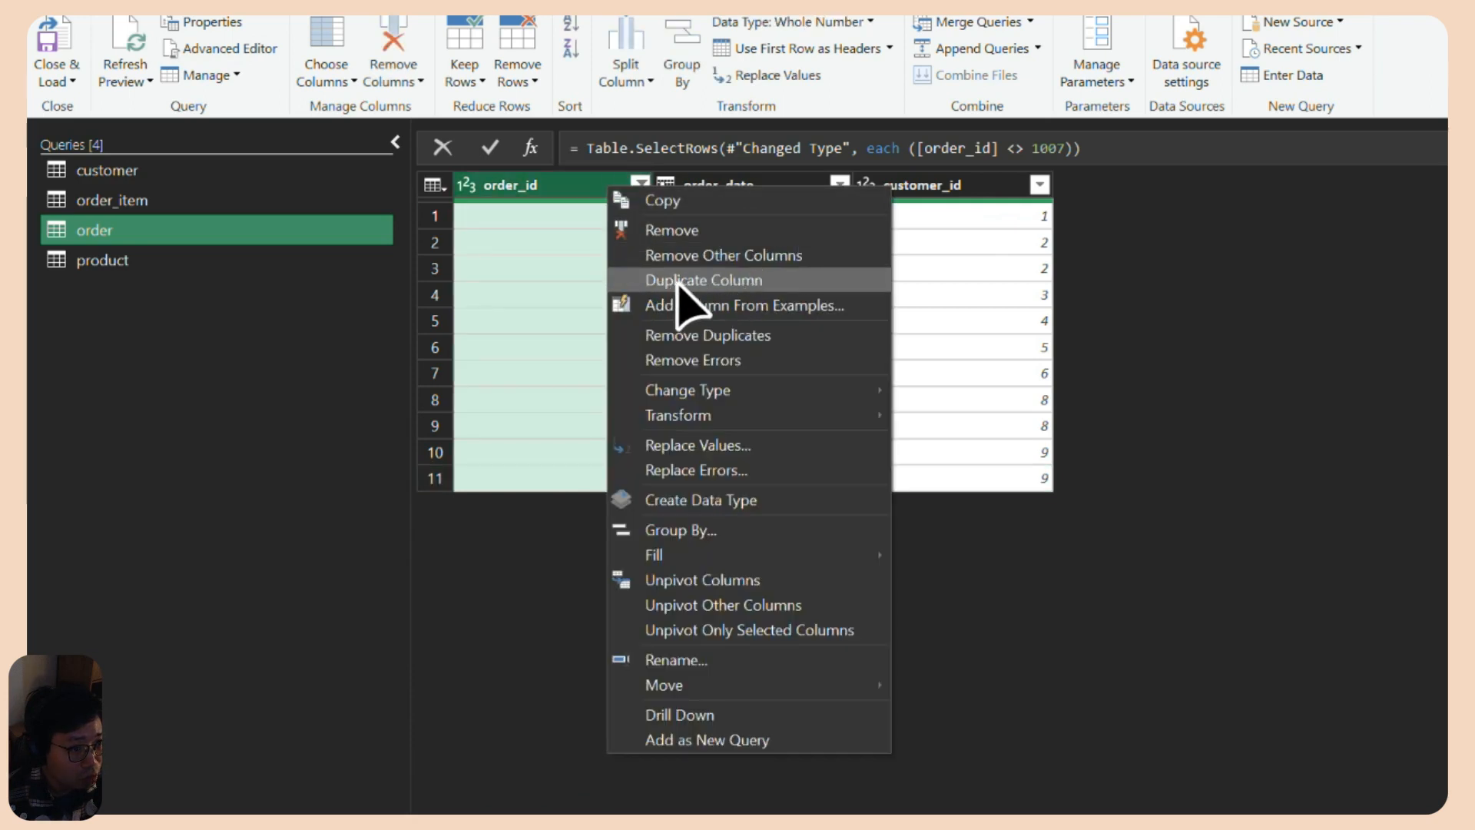
{"action": "left_click", "coordinate": [755, 344]}
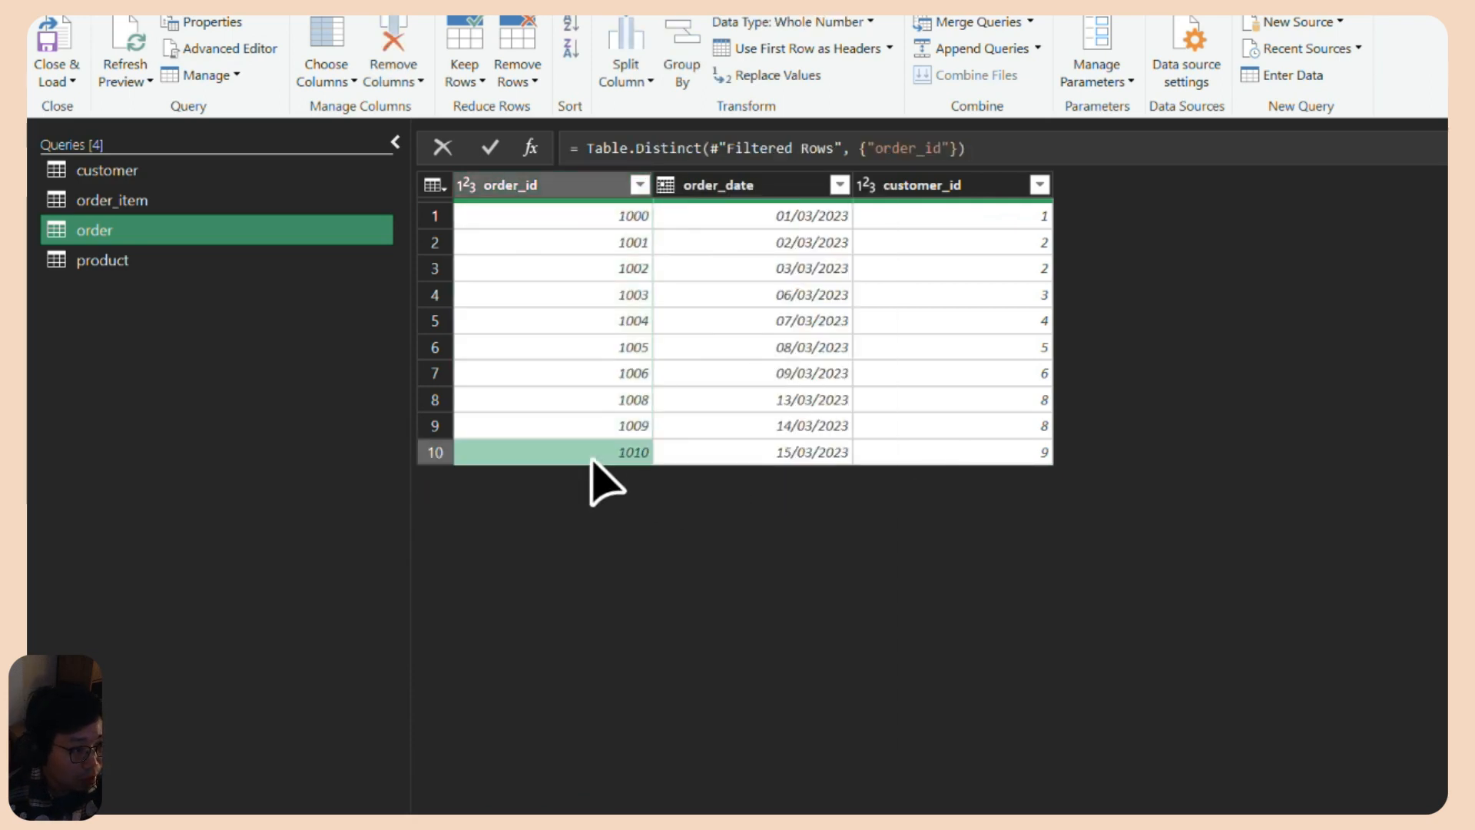
Examine the VitalityBlend Multivitamin row with the missing unit_price and the columns of the product query.
{"action": "left_click", "coordinate": [104, 261]}
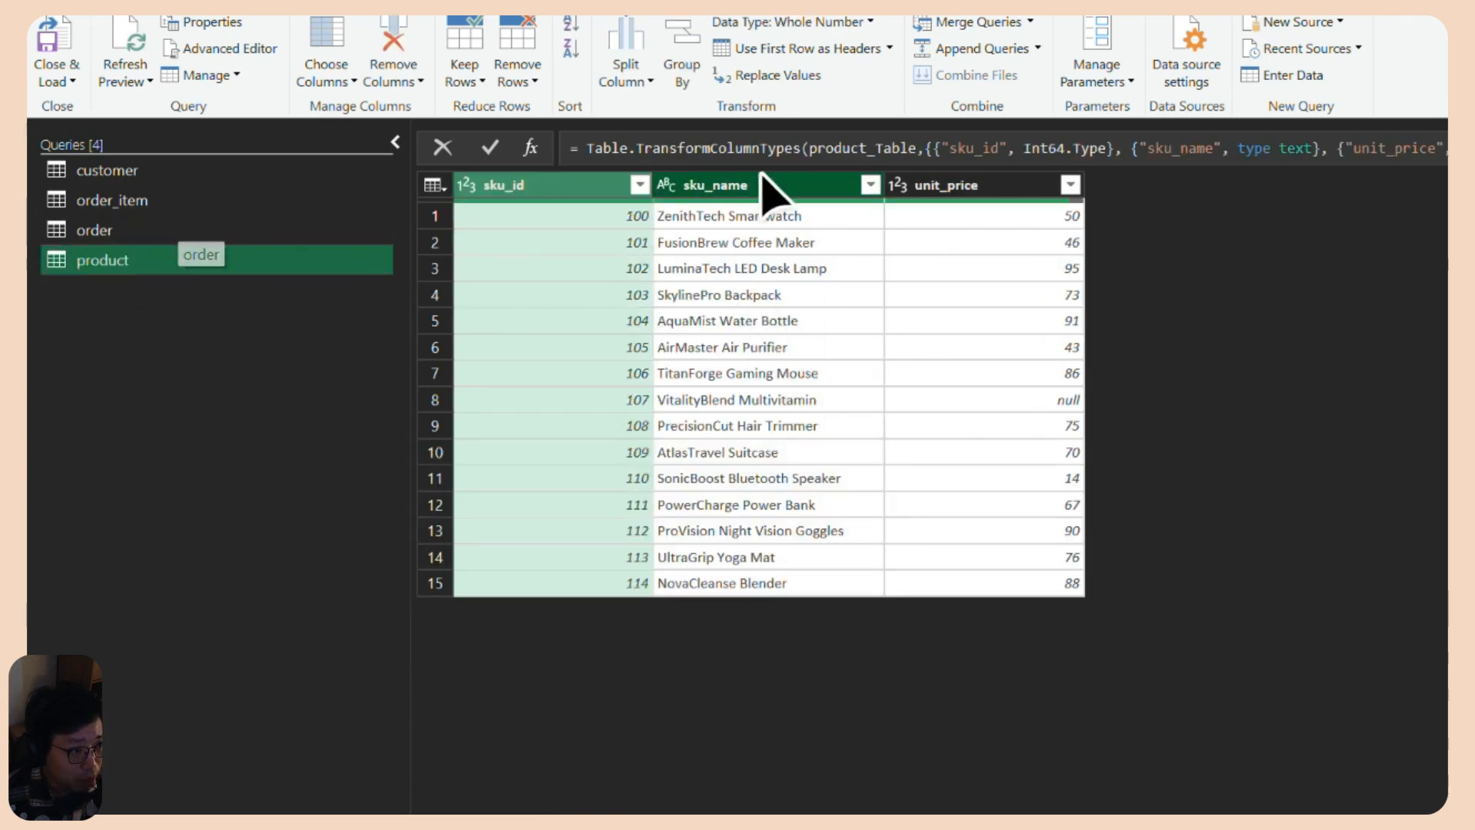
{"action": "left_click", "coordinate": [1045, 400]}
{"action": "left_click", "coordinate": [781, 398]}
{"action": "left_click", "coordinate": [972, 400]}
{"action": "left_click", "coordinate": [647, 400]}
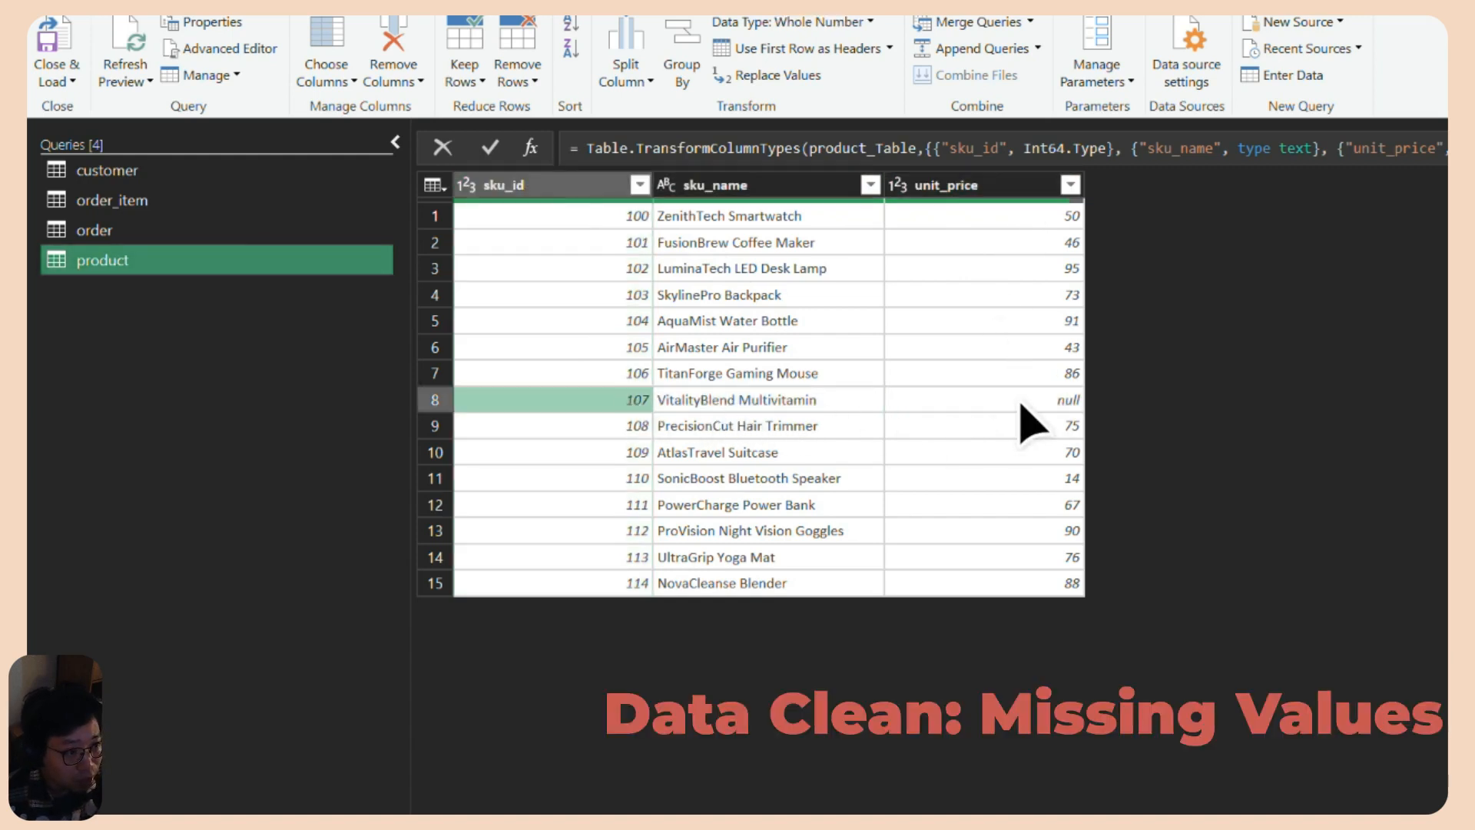
{"action": "left_click", "coordinate": [1022, 403]}
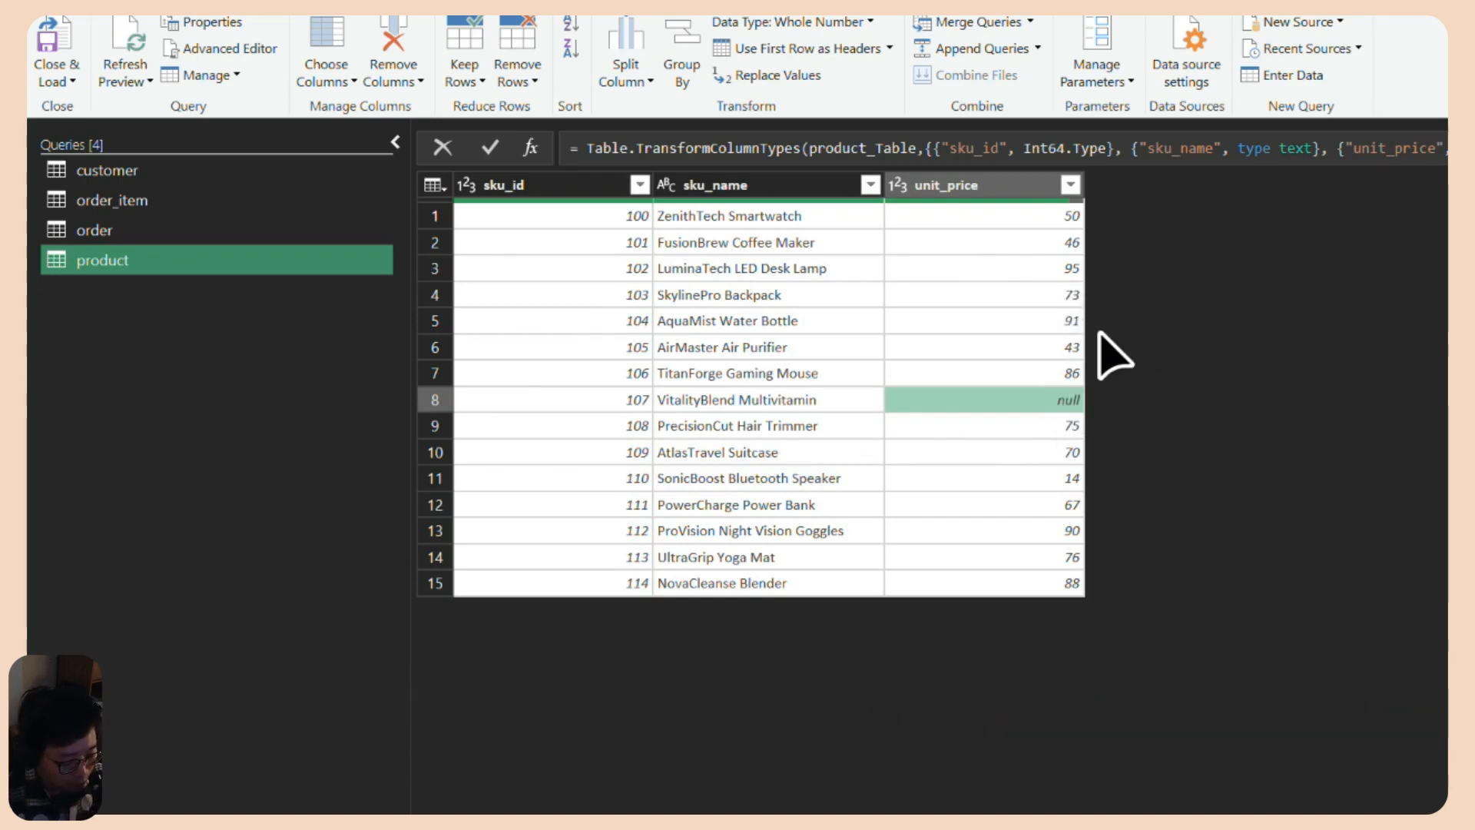
{"action": "left_click", "coordinate": [922, 187]}
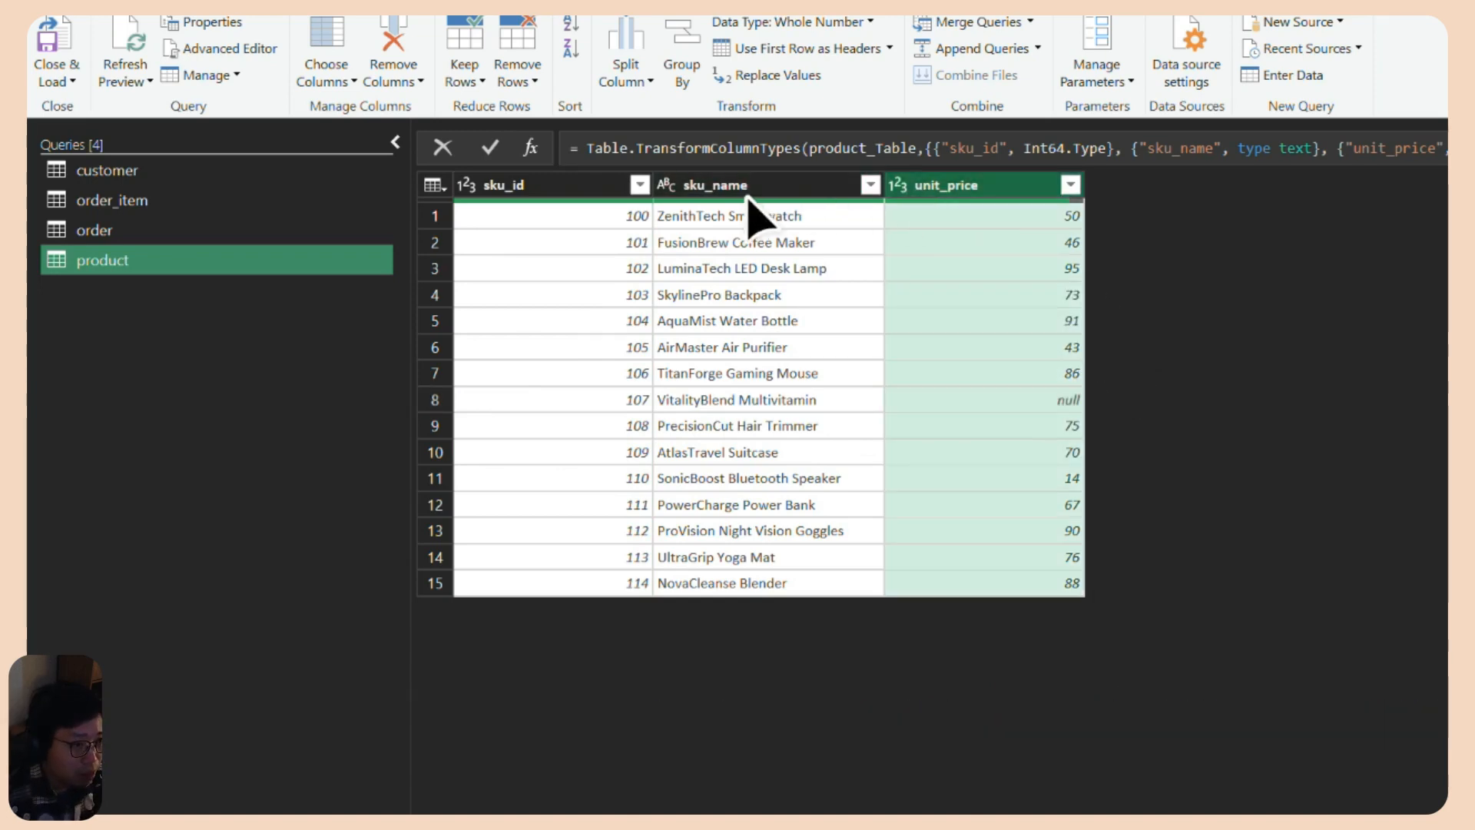
{"action": "left_click", "coordinate": [527, 188]}
{"action": "left_click", "coordinate": [708, 189]}
{"action": "left_click", "coordinate": [982, 192]}
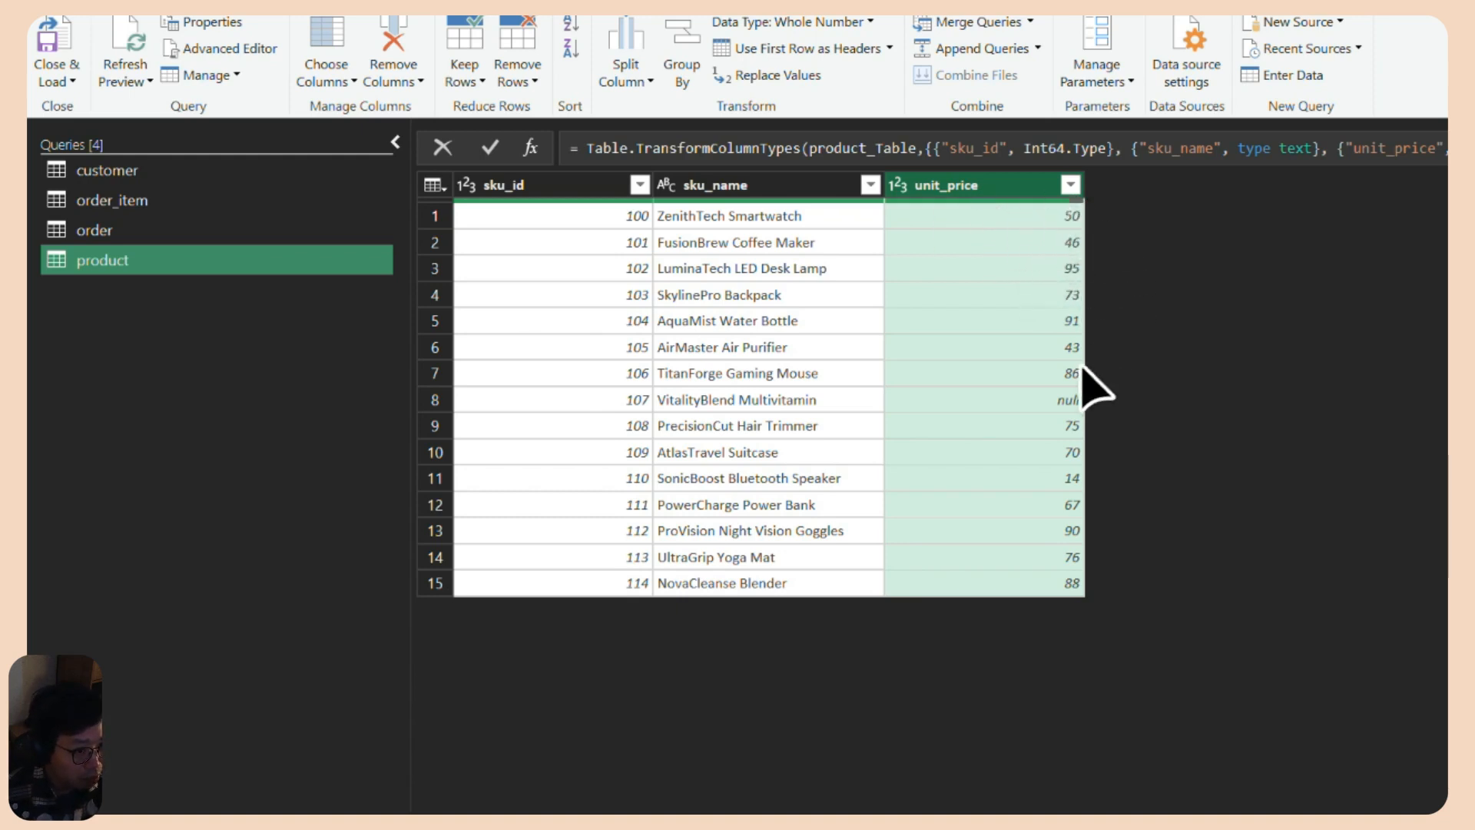
Replace the null unit_price of VitalityBlend Multivitamin with 50 in the product query.
{"action": "left_click", "coordinate": [1068, 406]}
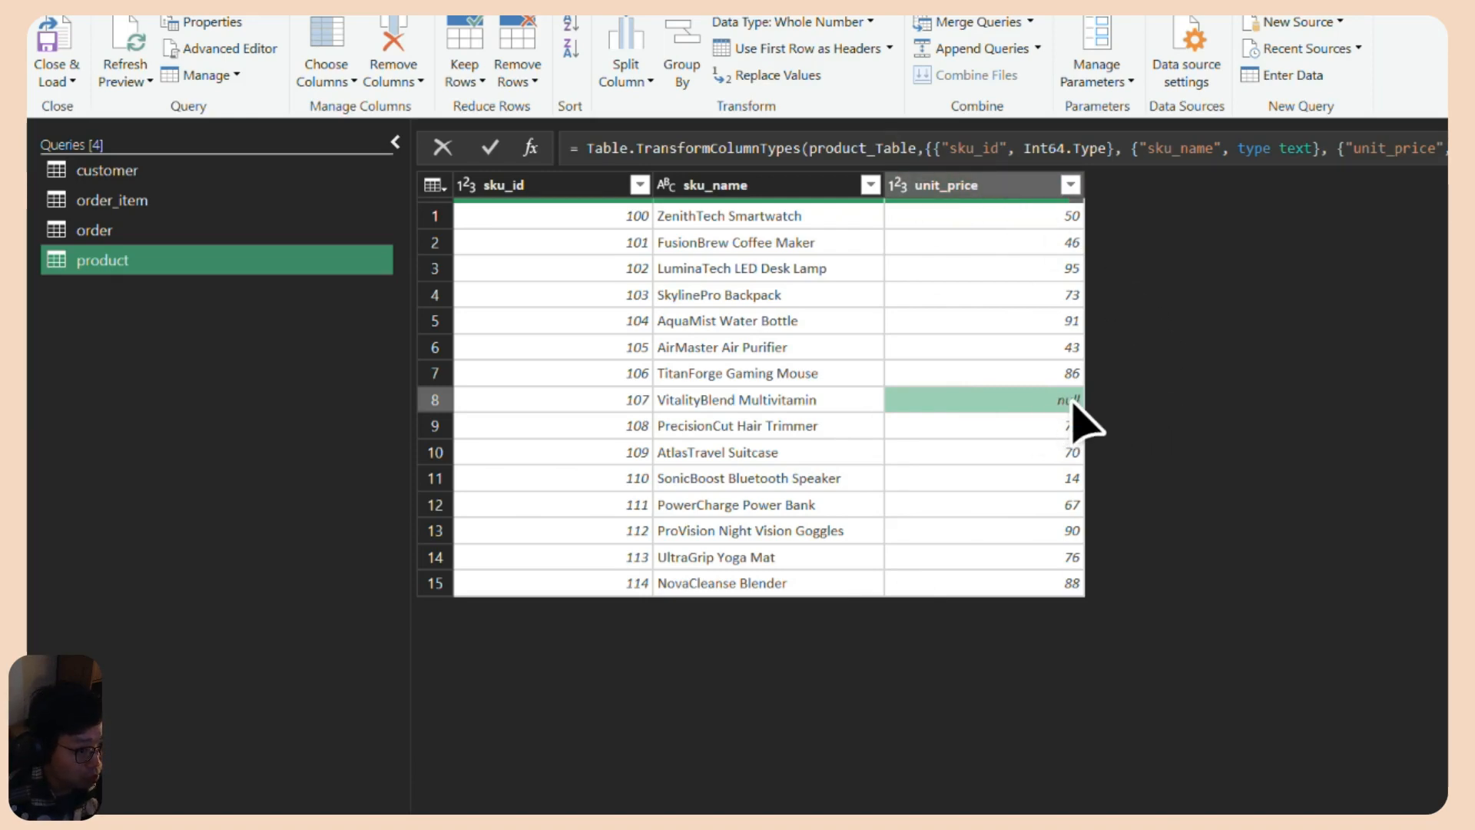
{"action": "left_click", "coordinate": [694, 405]}
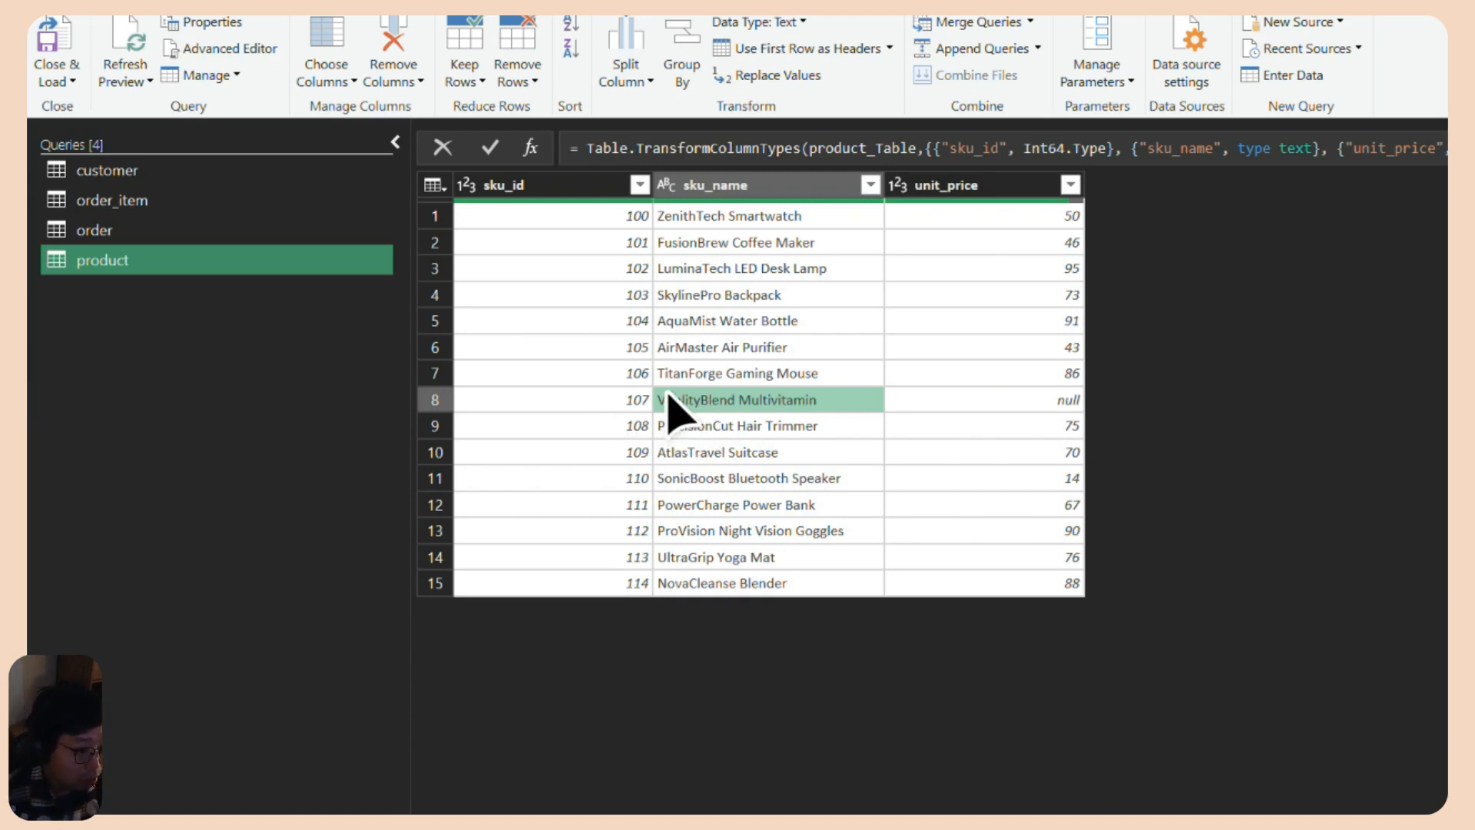
{"action": "left_click", "coordinate": [1063, 404]}
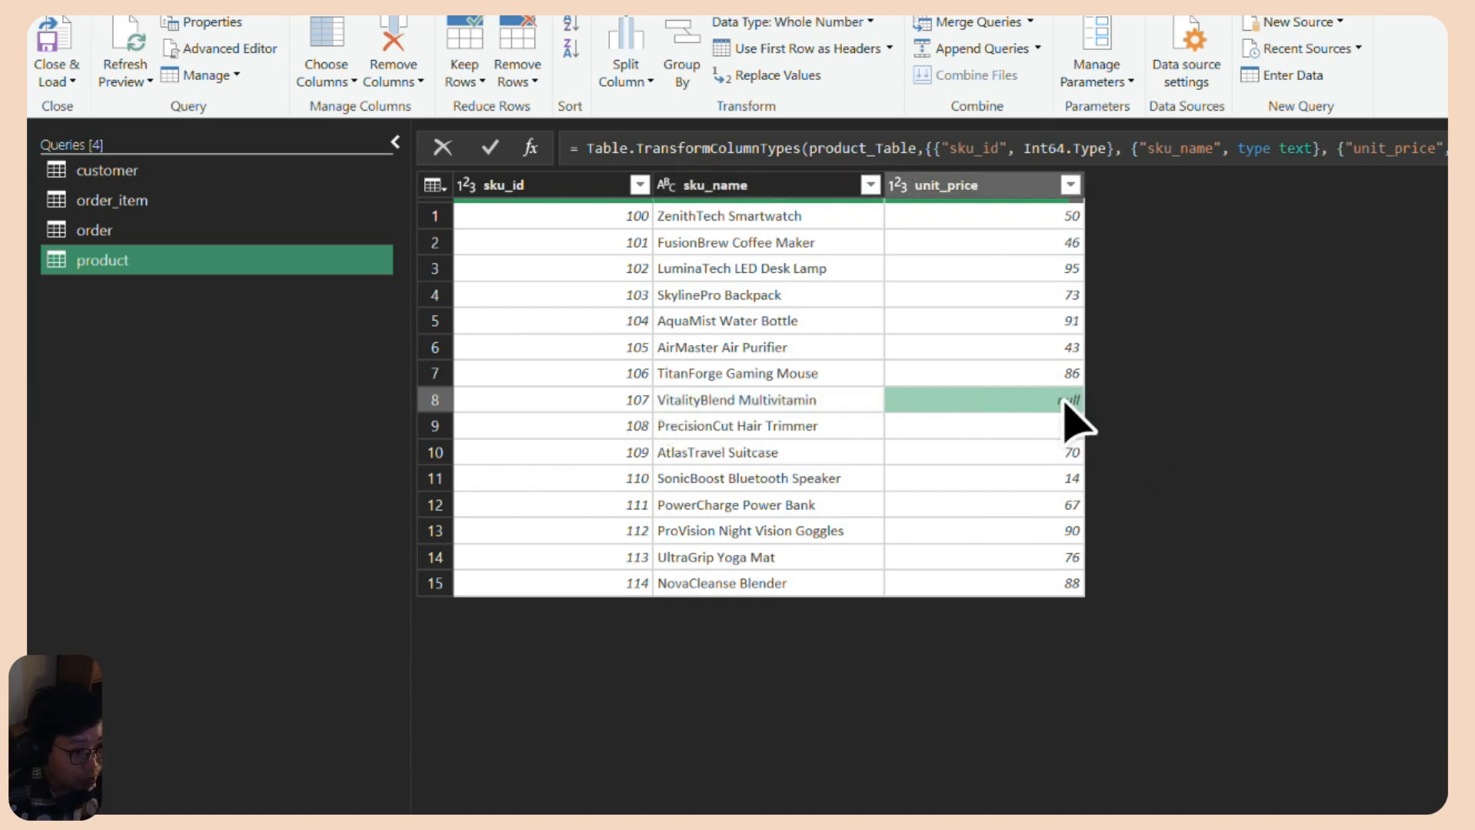
{"action": "right_click", "coordinate": [1064, 401]}
{"action": "left_click", "coordinate": [1044, 550]}
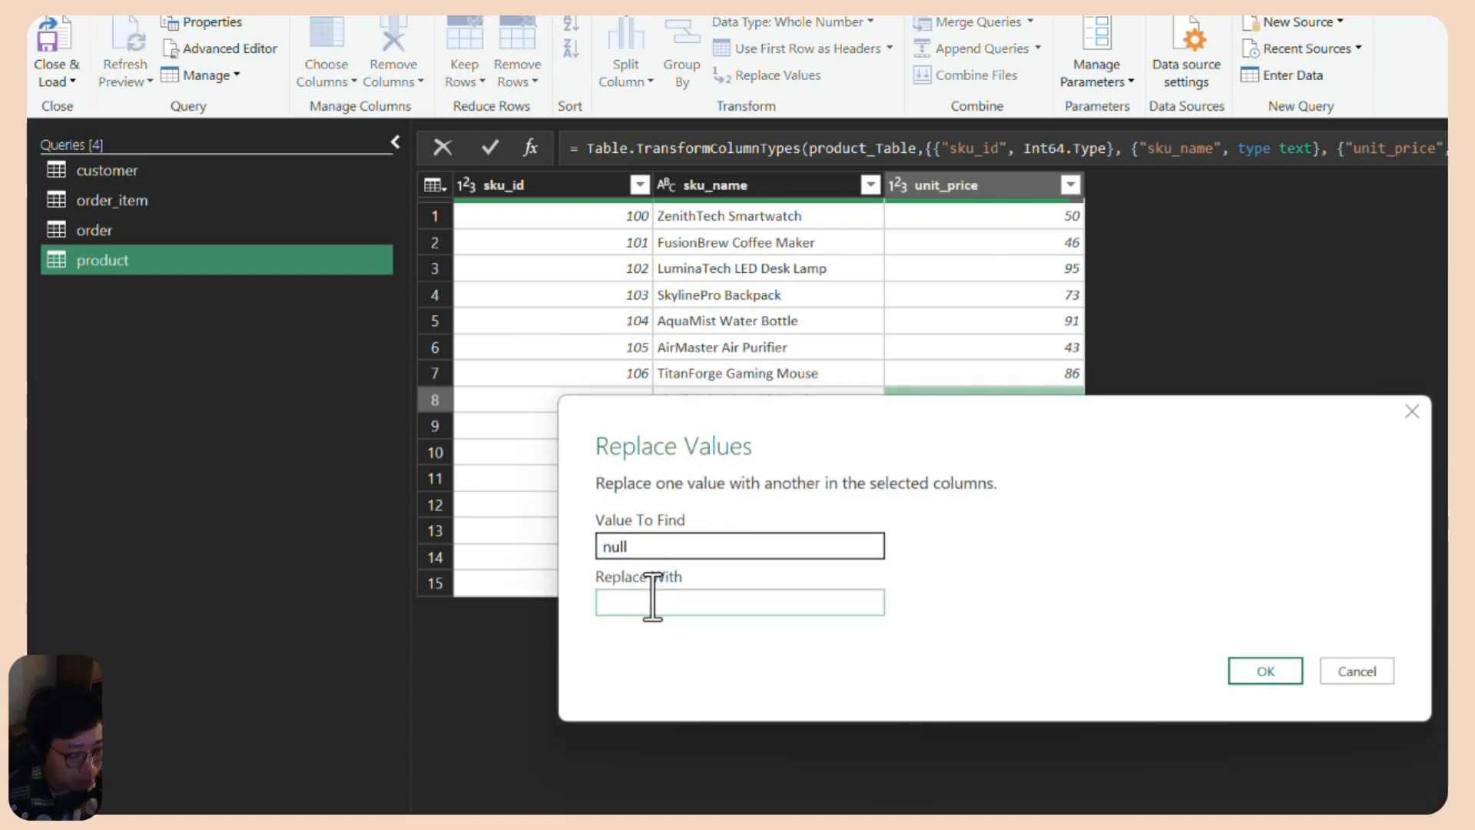
{"action": "left_click", "coordinate": [652, 602]}
{"action": "type", "text": "50"}
{"action": "left_click", "coordinate": [1265, 670]}
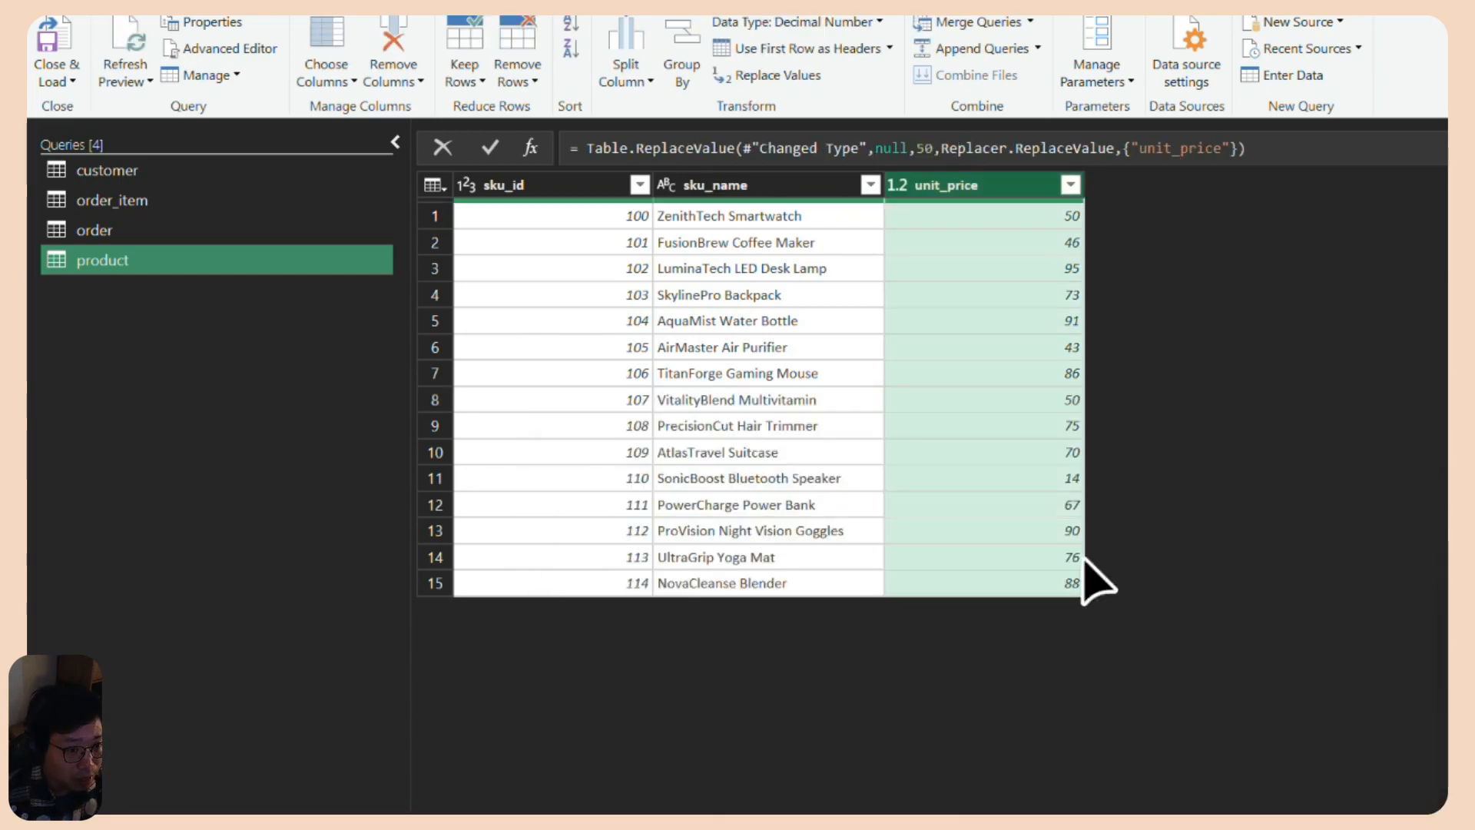
{"action": "left_click", "coordinate": [435, 400]}
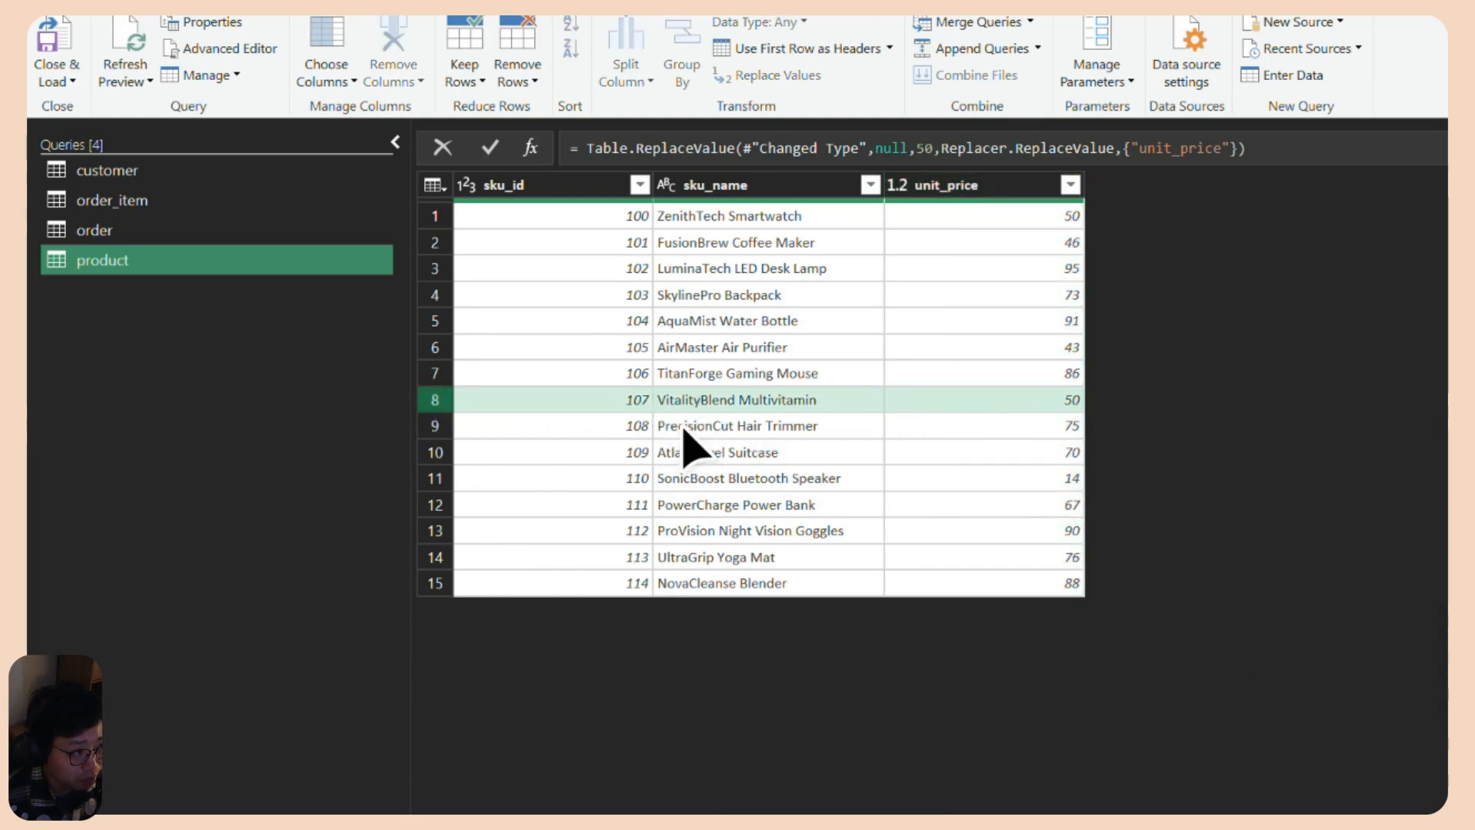
Review the cleaned customer, order_item, order and product queries one after another, ending on the order query.
{"action": "left_click", "coordinate": [112, 170]}
{"action": "left_click", "coordinate": [115, 200]}
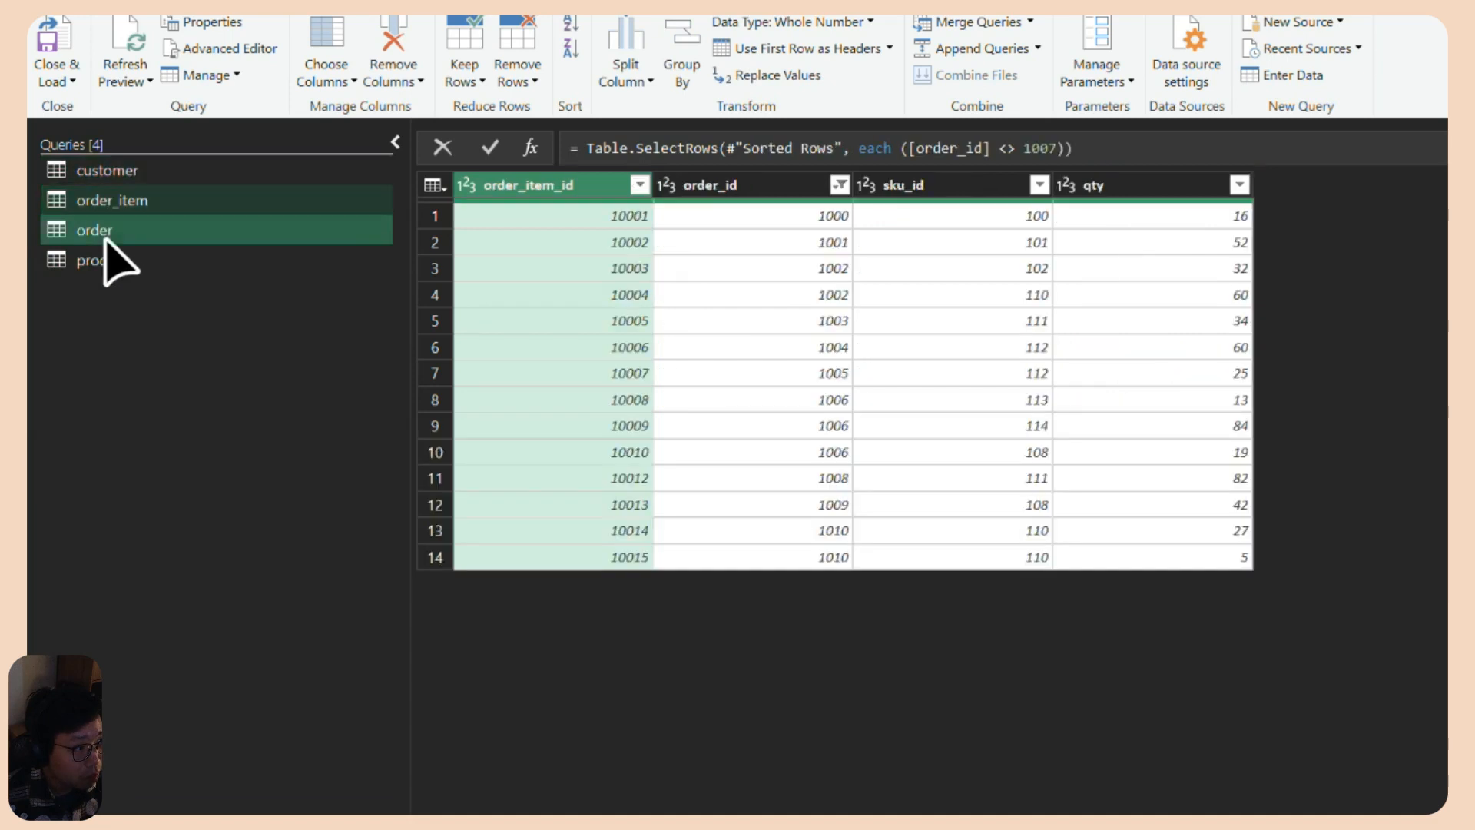
{"action": "left_click", "coordinate": [115, 230]}
{"action": "left_click", "coordinate": [119, 259]}
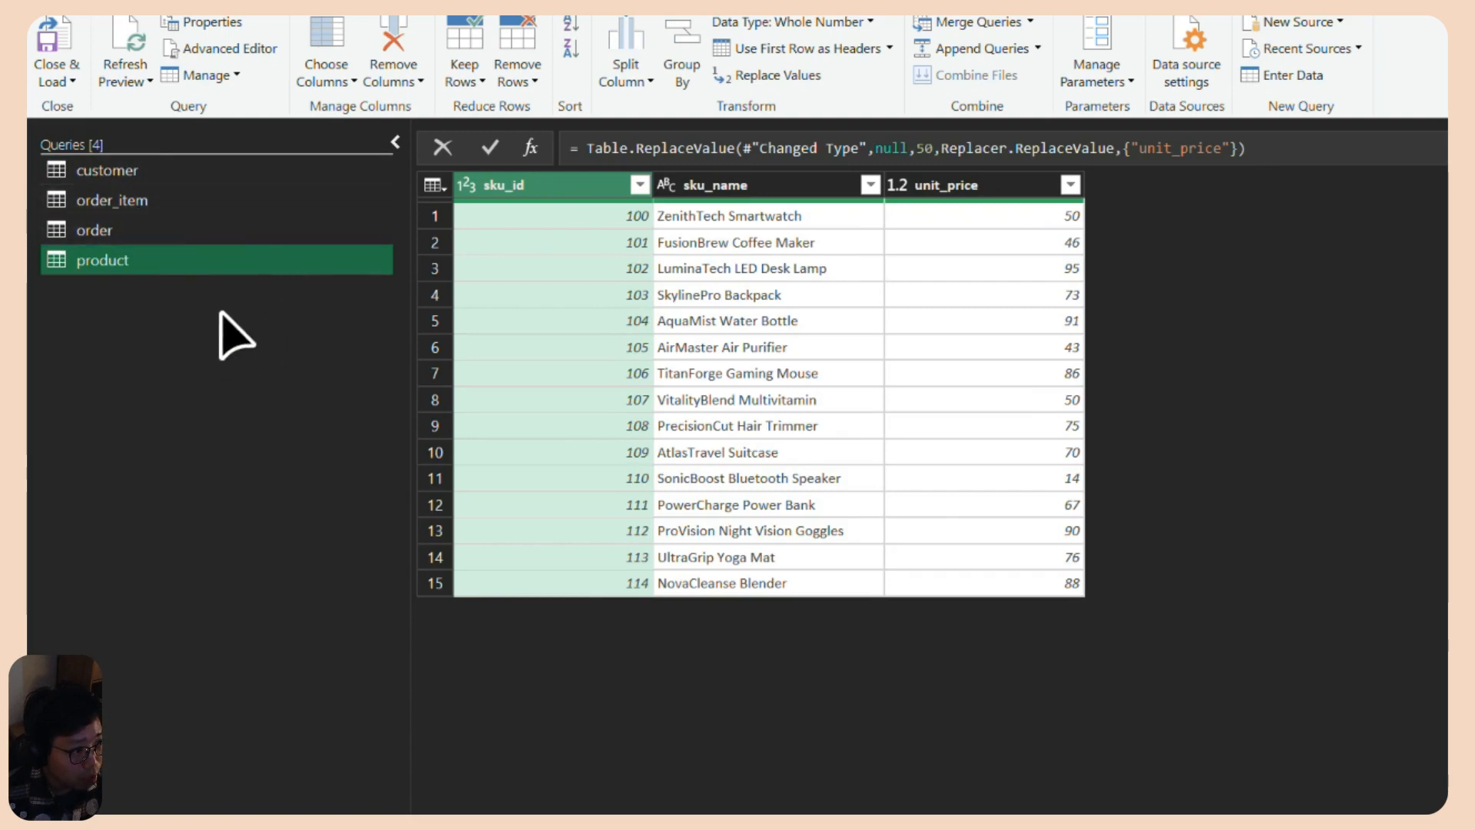
{"action": "left_click", "coordinate": [146, 200]}
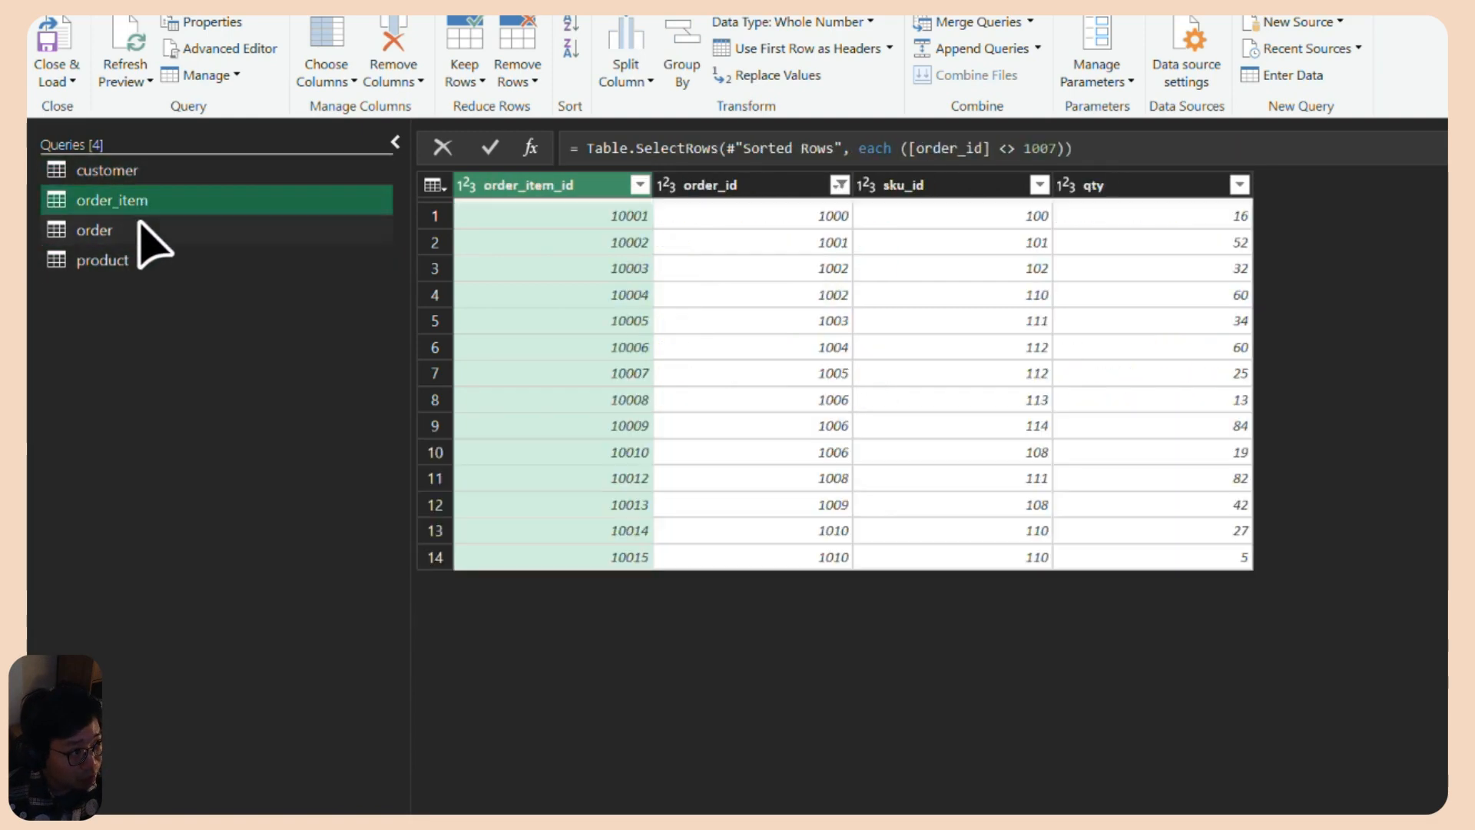
{"action": "left_click", "coordinate": [140, 229]}
{"action": "left_click", "coordinate": [147, 261]}
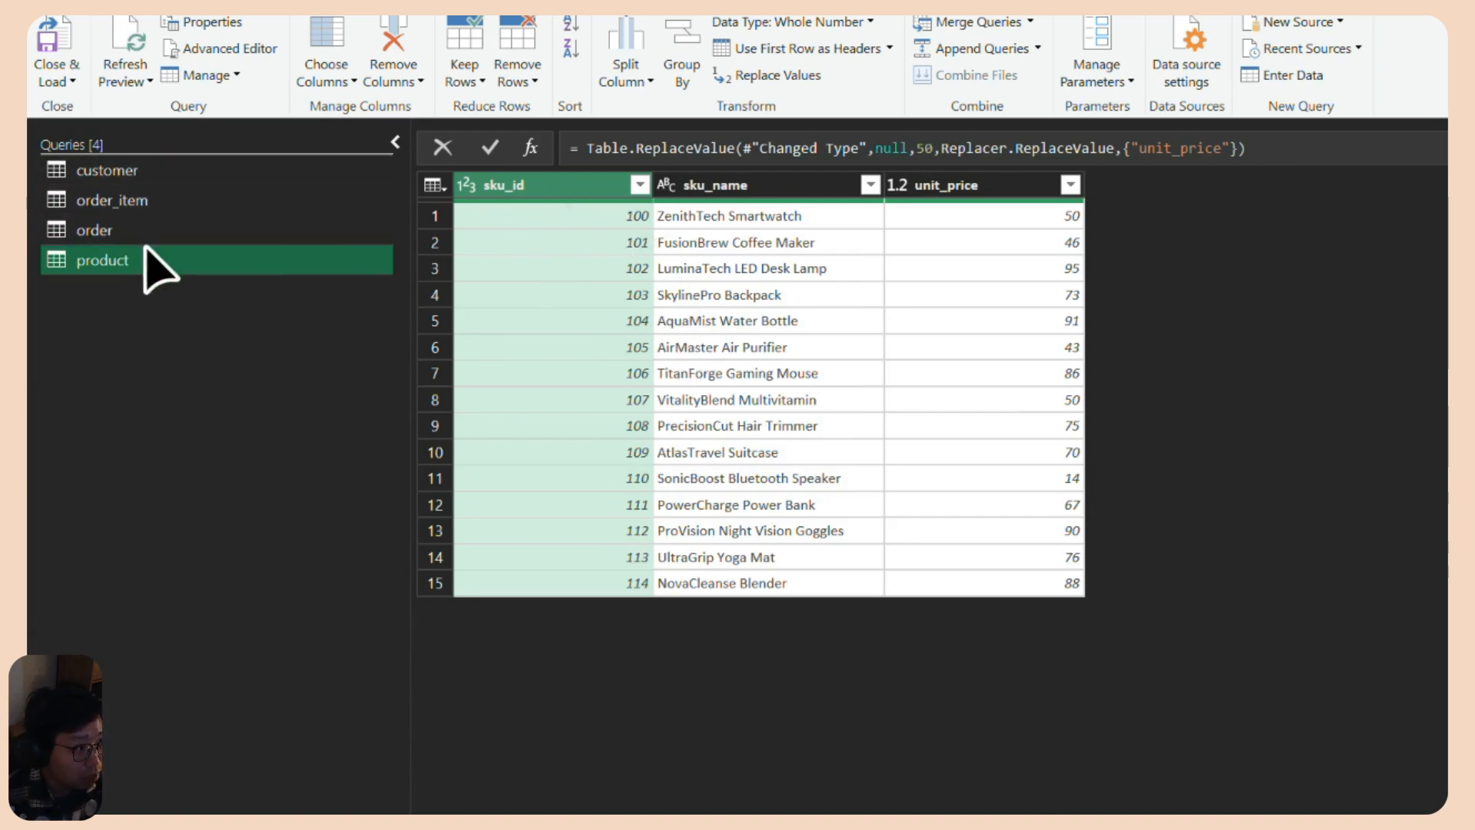
{"action": "left_click", "coordinate": [204, 229]}
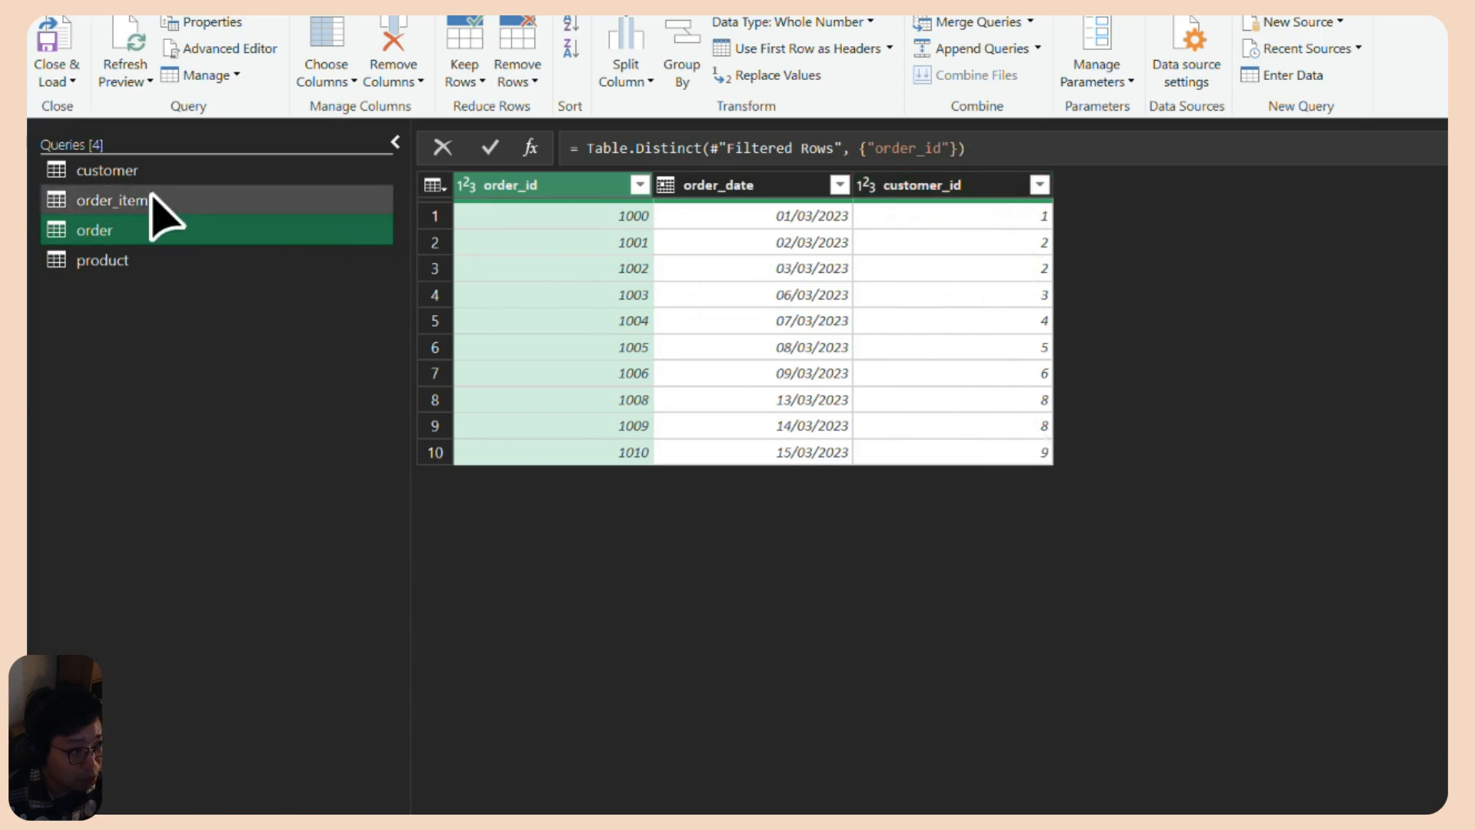
{"action": "left_click", "coordinate": [111, 173]}
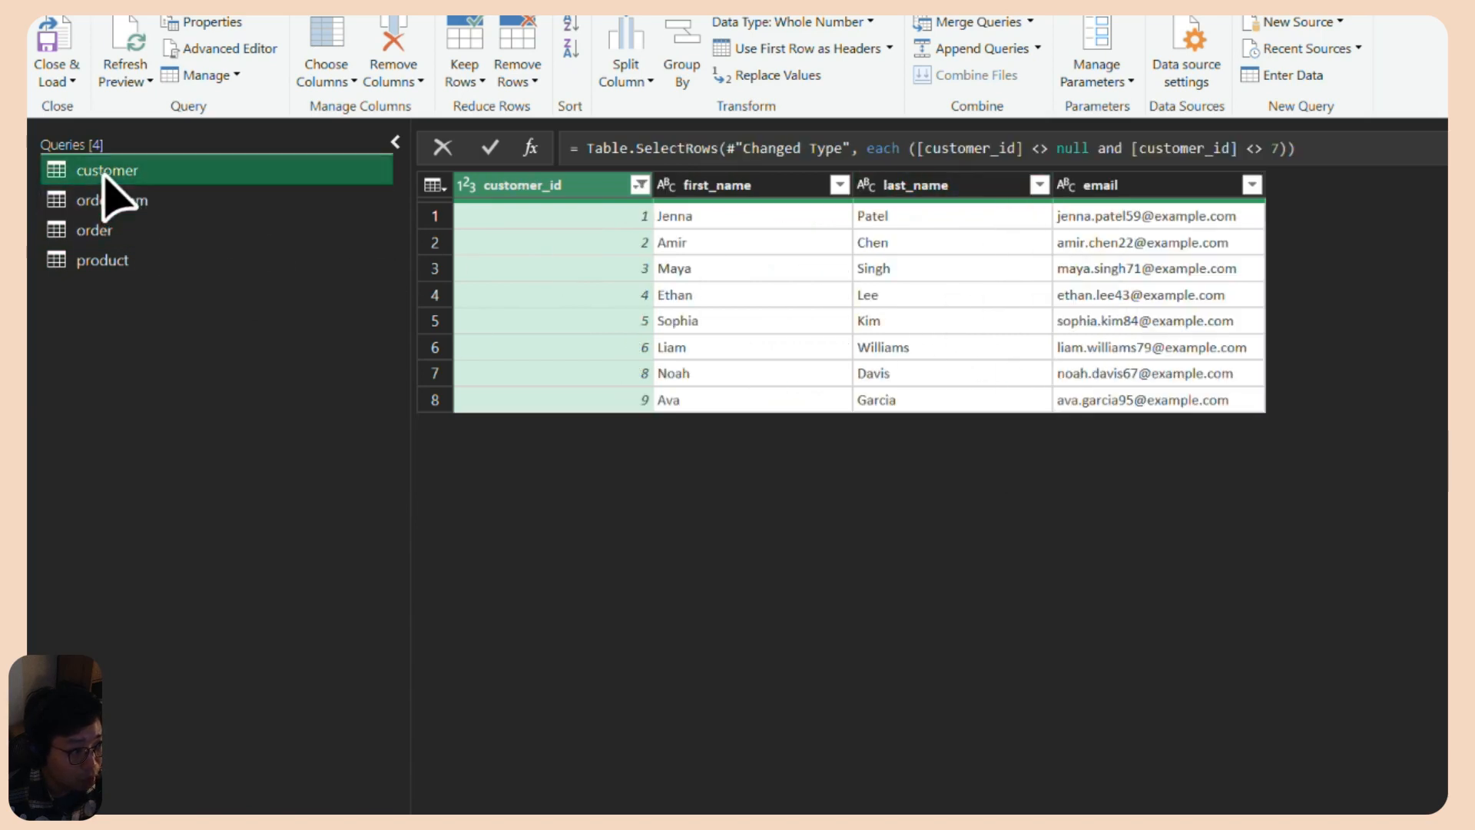
{"action": "left_click", "coordinate": [162, 229]}
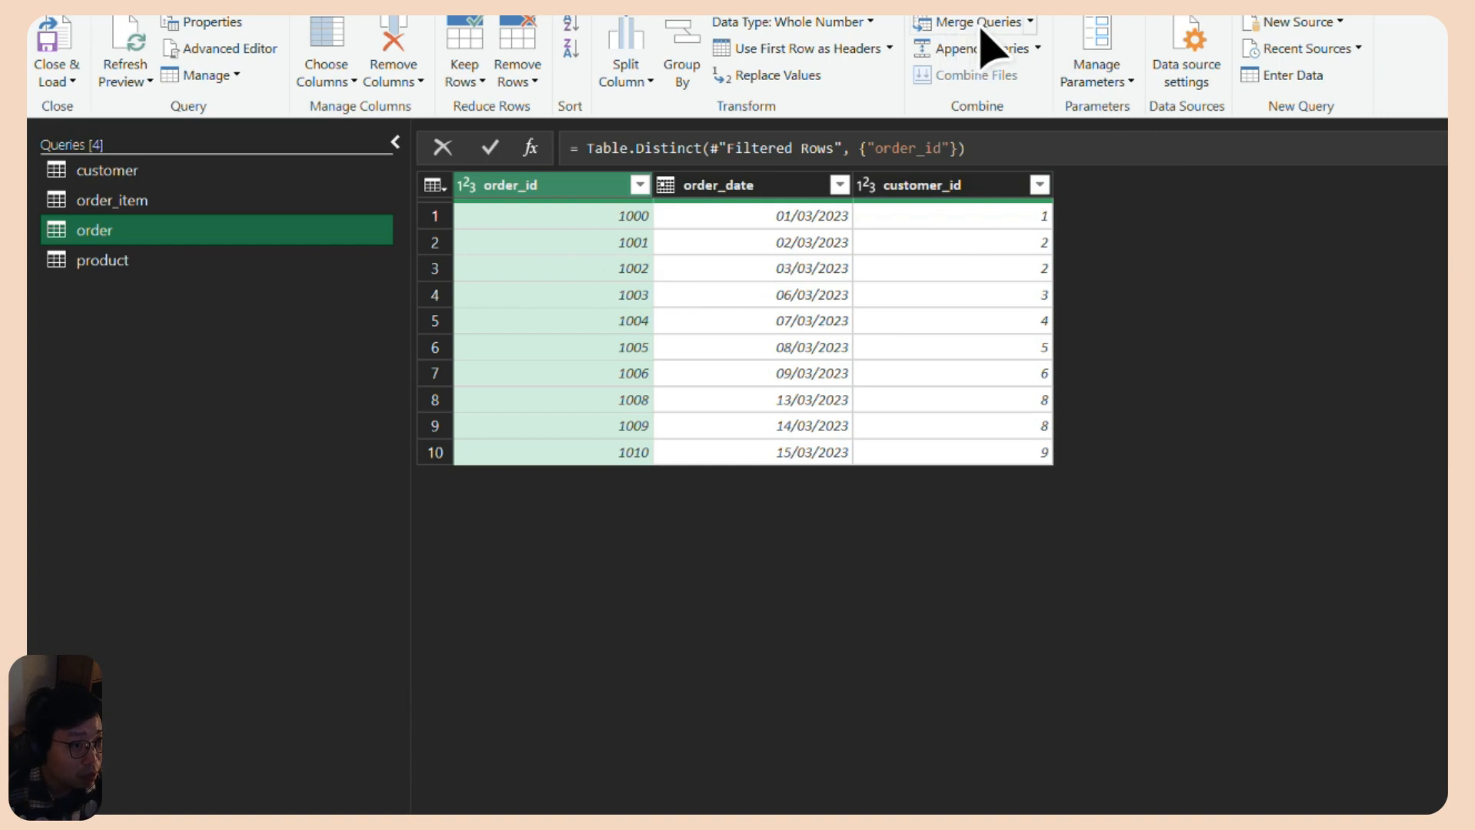
{"action": "left_click", "coordinate": [1029, 23]}
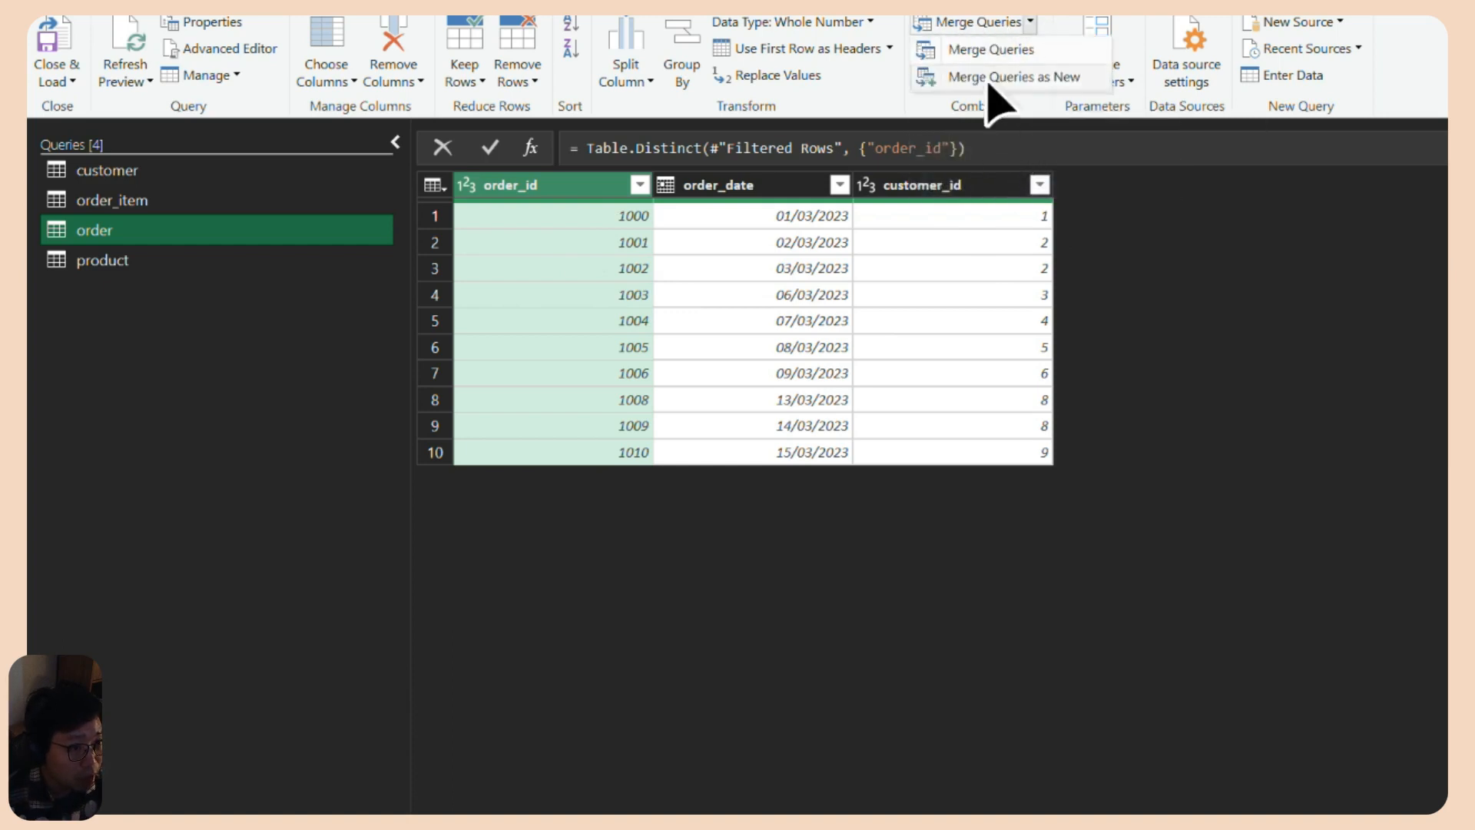
{"action": "left_click", "coordinate": [1007, 74]}
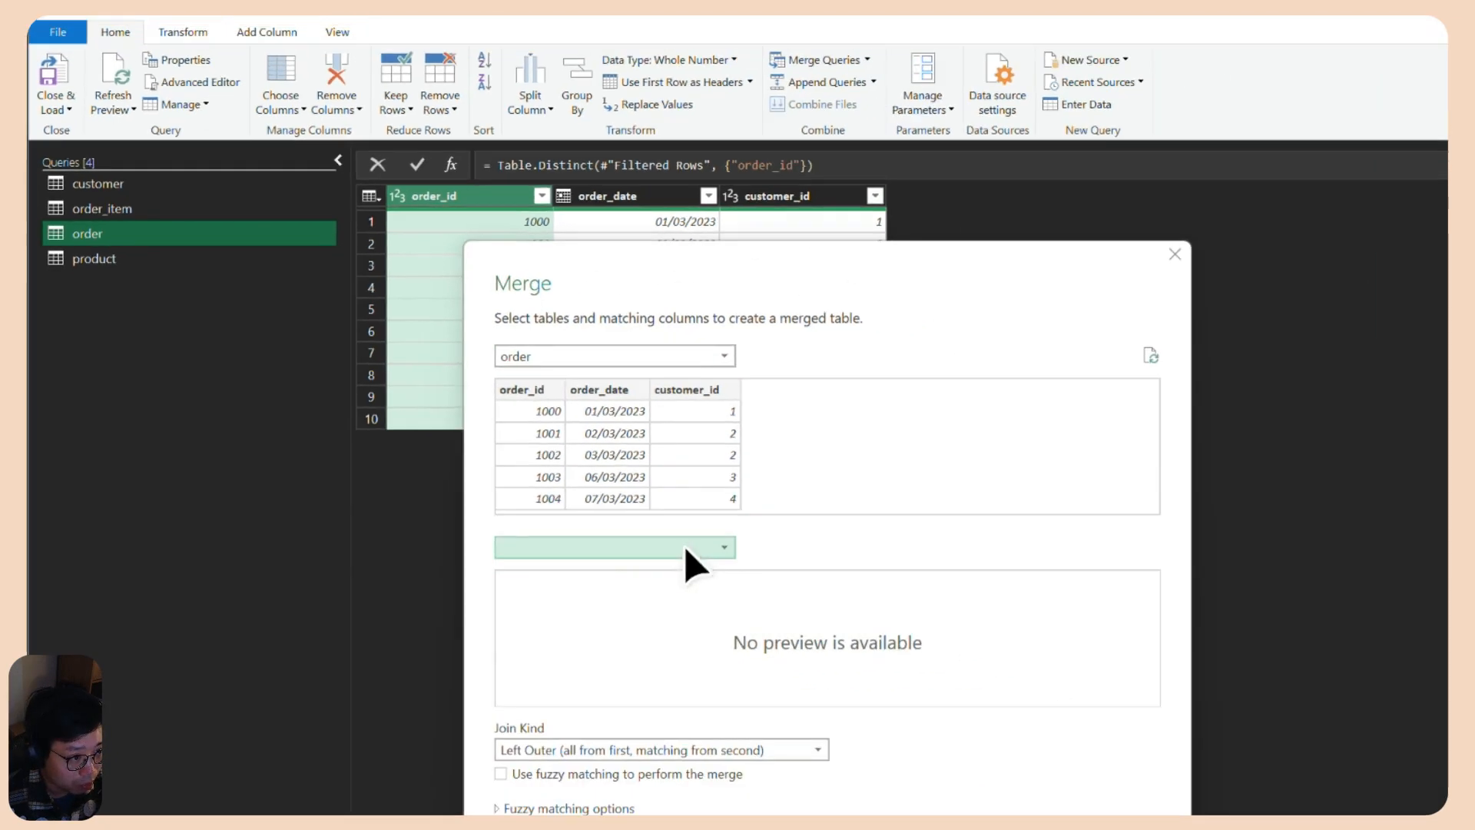
{"action": "left_click", "coordinate": [715, 550]}
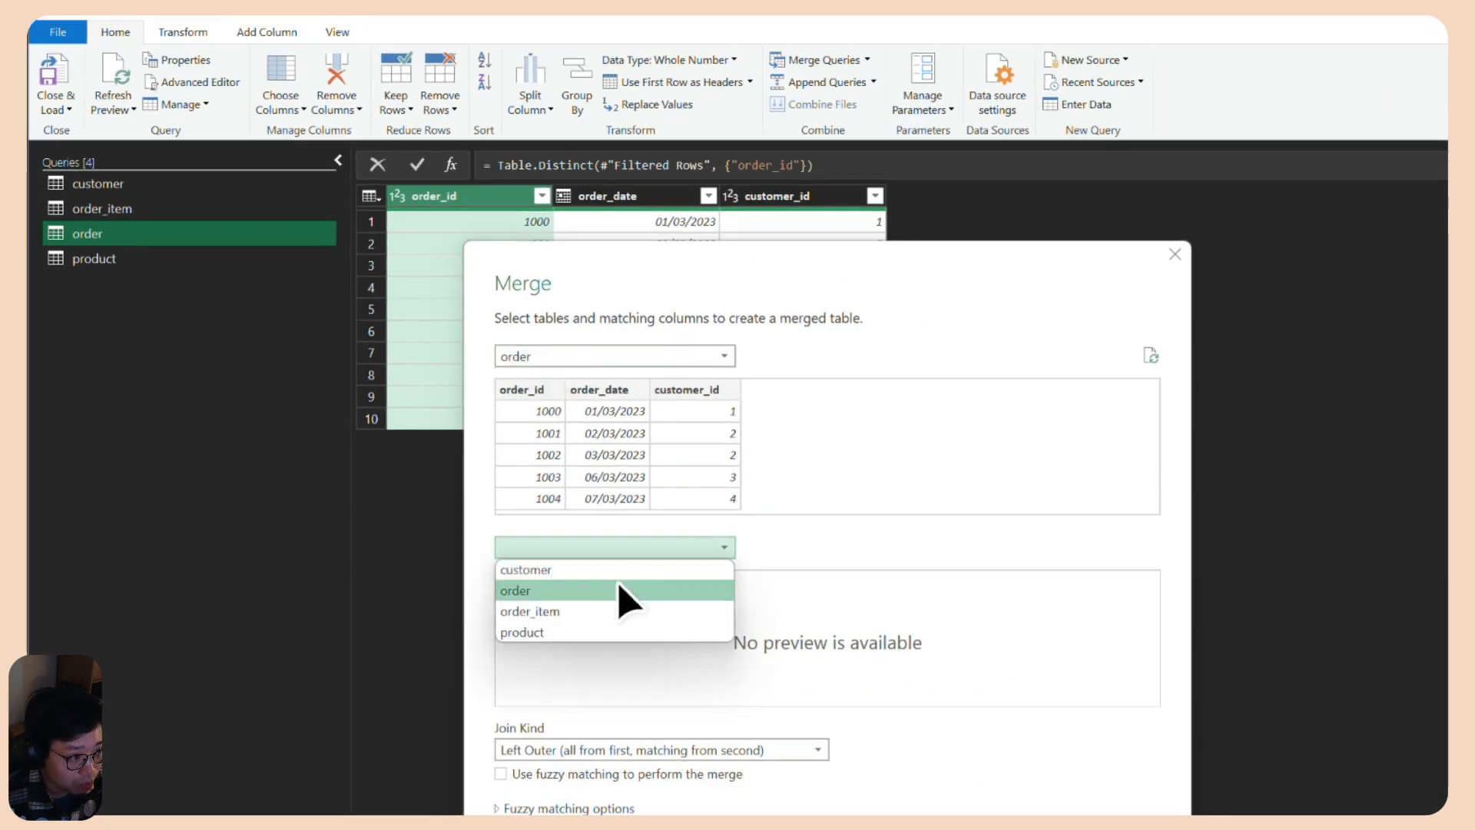
{"action": "key", "text": "Escape"}
{"action": "key", "text": "Escape"}
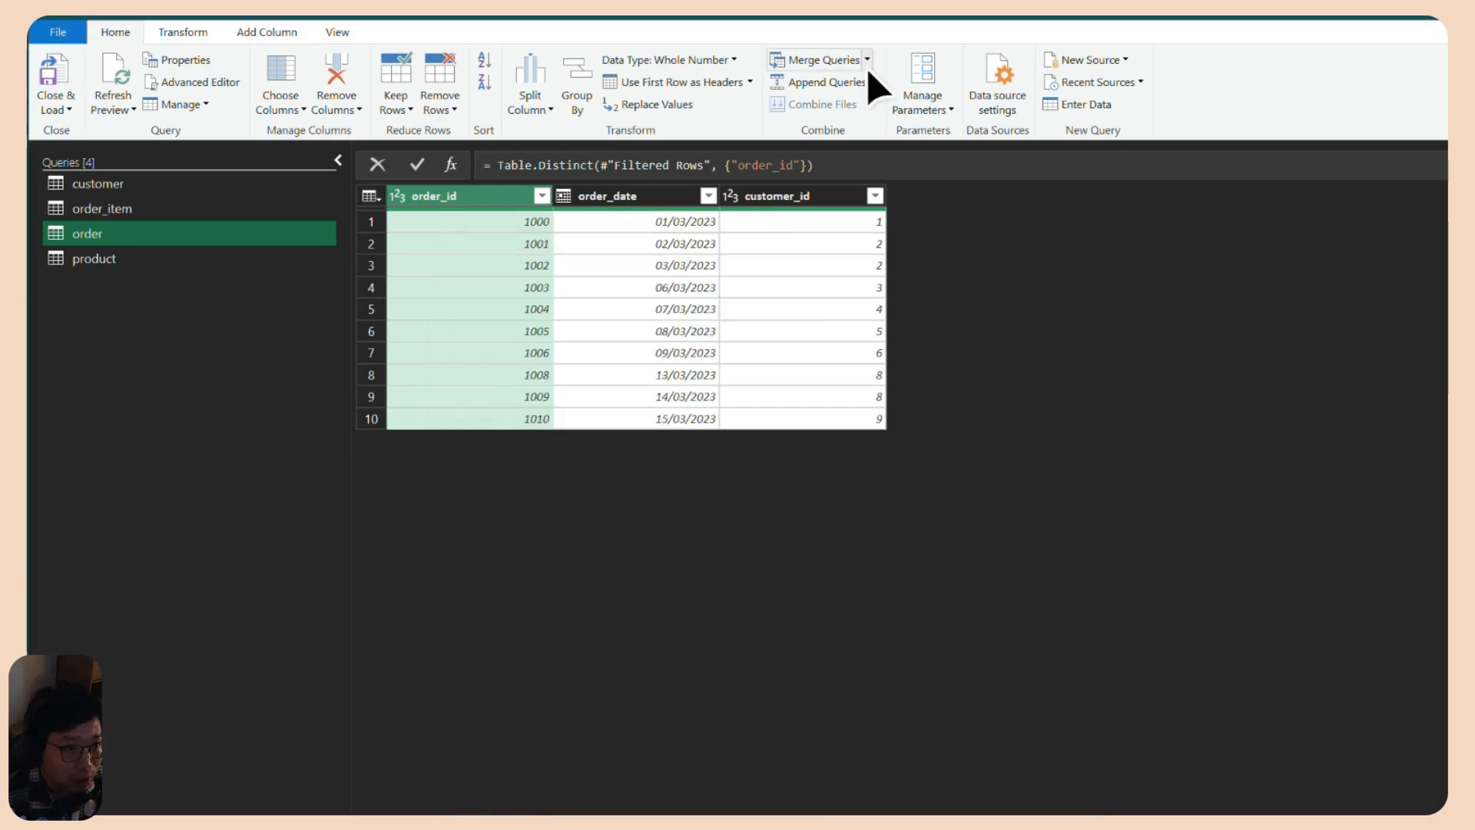
Merge the order query with customer as a new query, matching on customer_id with a Left Outer join.
{"action": "left_click", "coordinate": [866, 59]}
{"action": "left_click", "coordinate": [870, 108]}
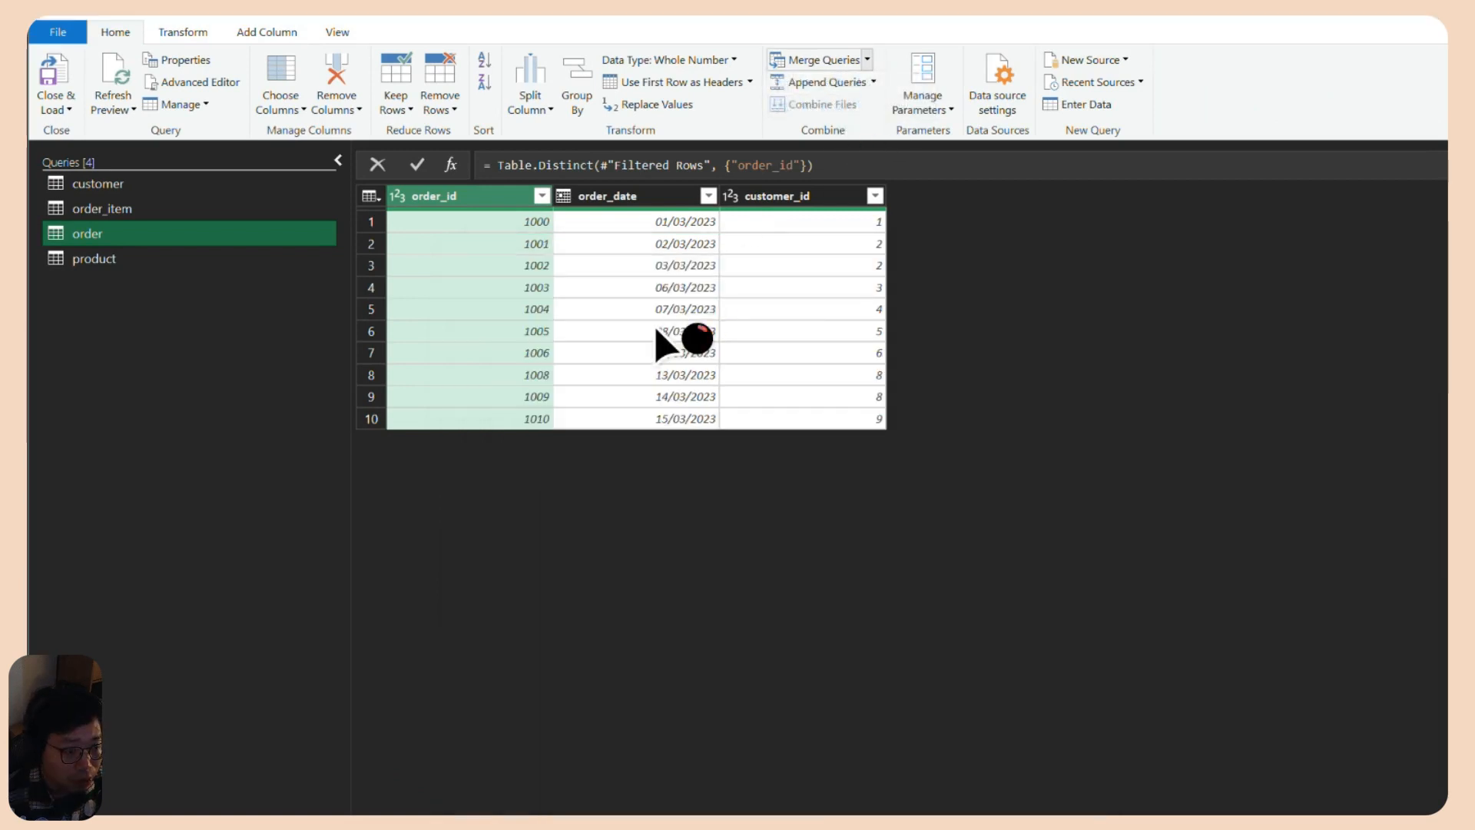
{"action": "left_click", "coordinate": [471, 572]}
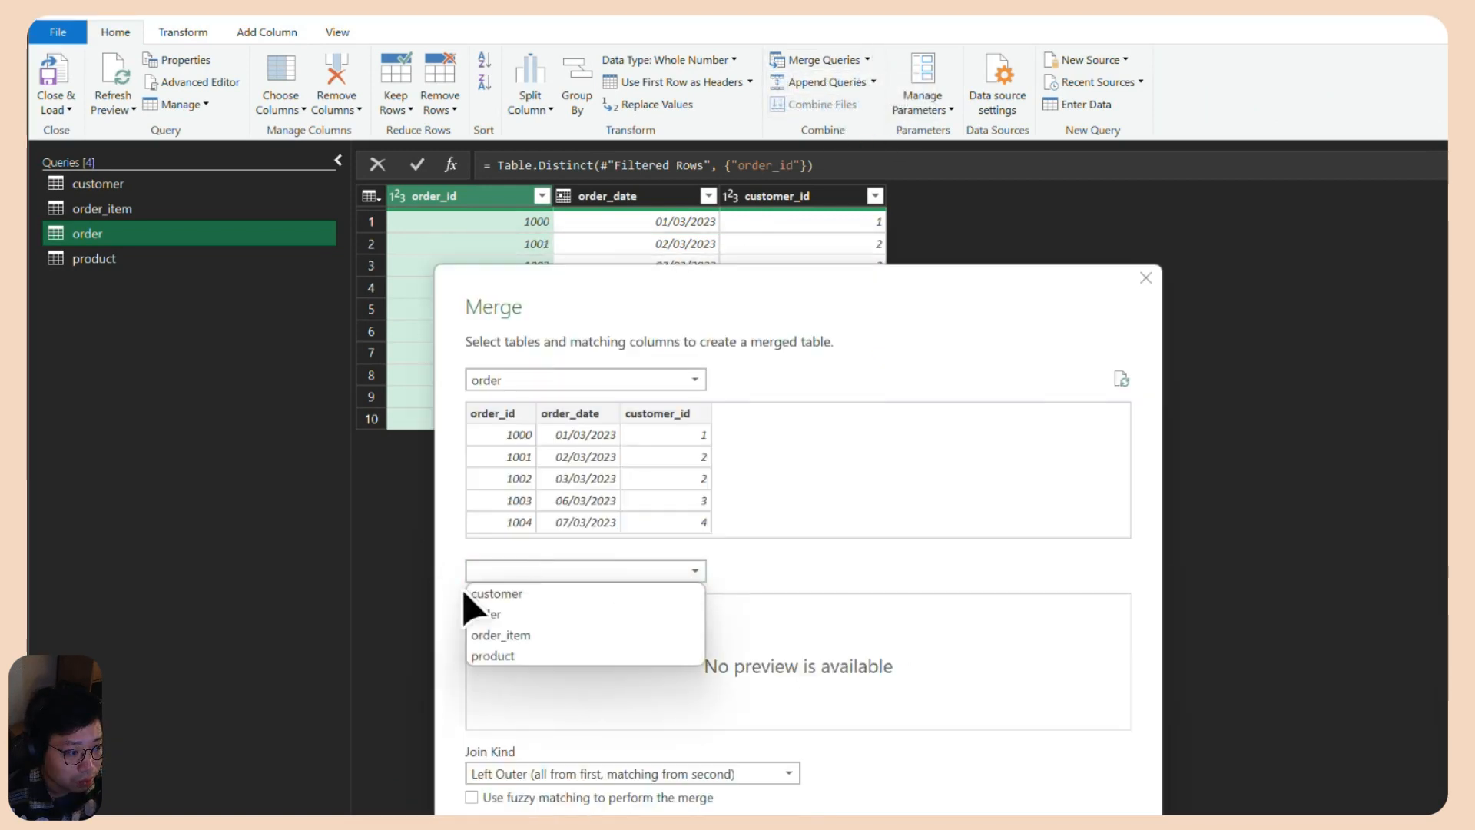
{"action": "left_click", "coordinate": [534, 597]}
{"action": "left_click", "coordinate": [660, 428]}
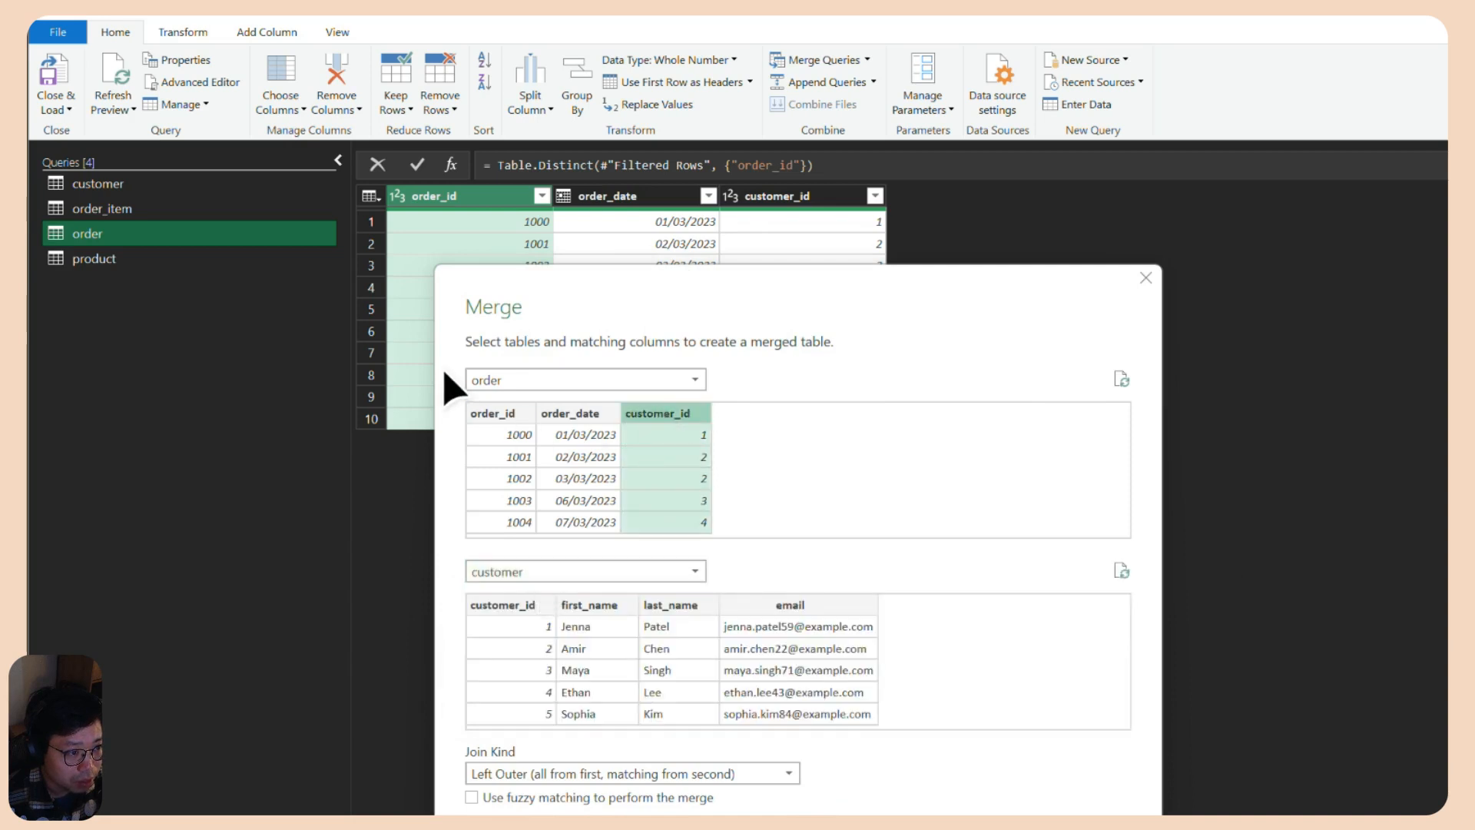
{"action": "left_click", "coordinate": [519, 611]}
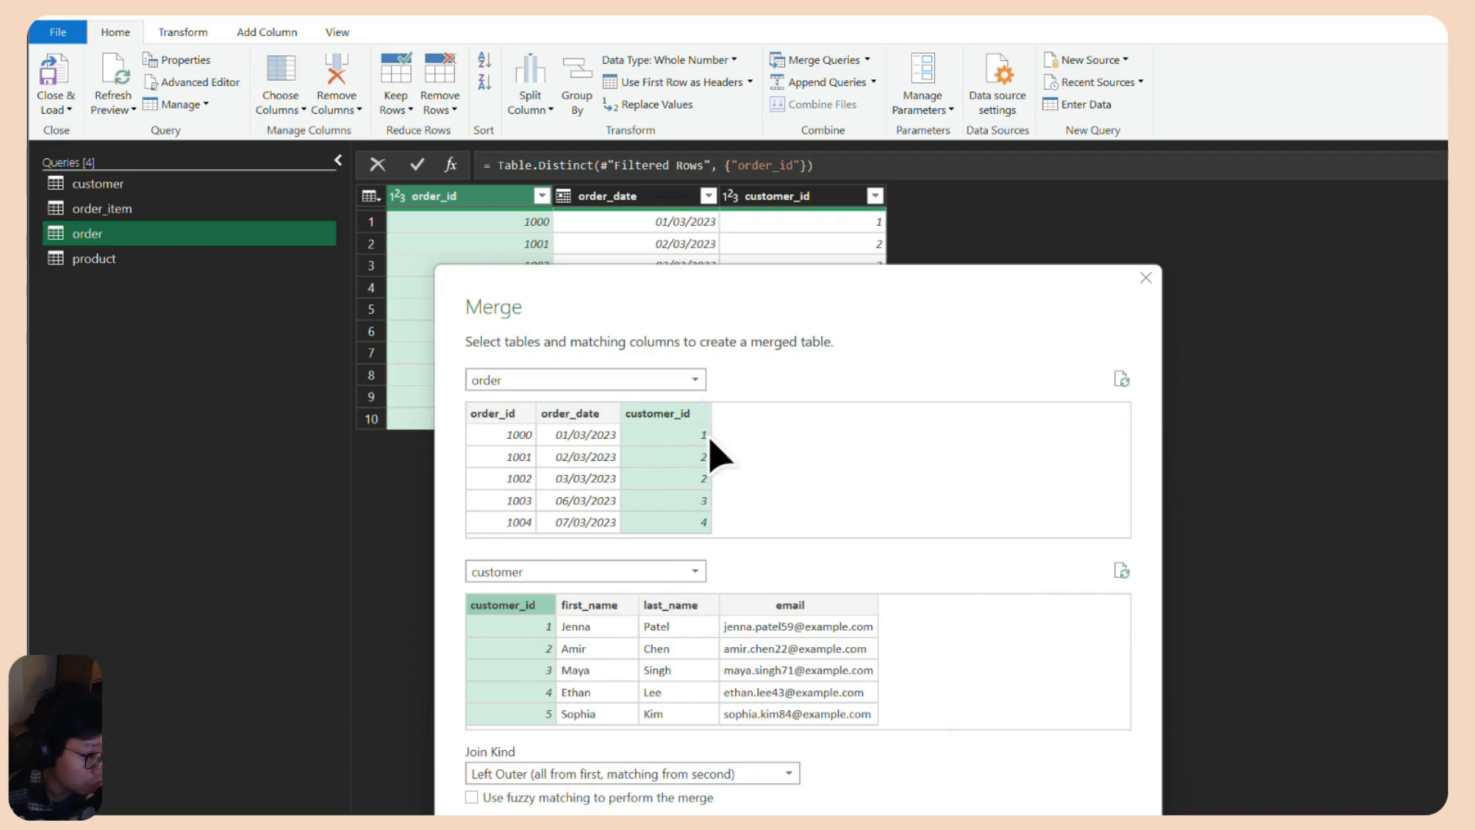
{"action": "left_click", "coordinate": [692, 473]}
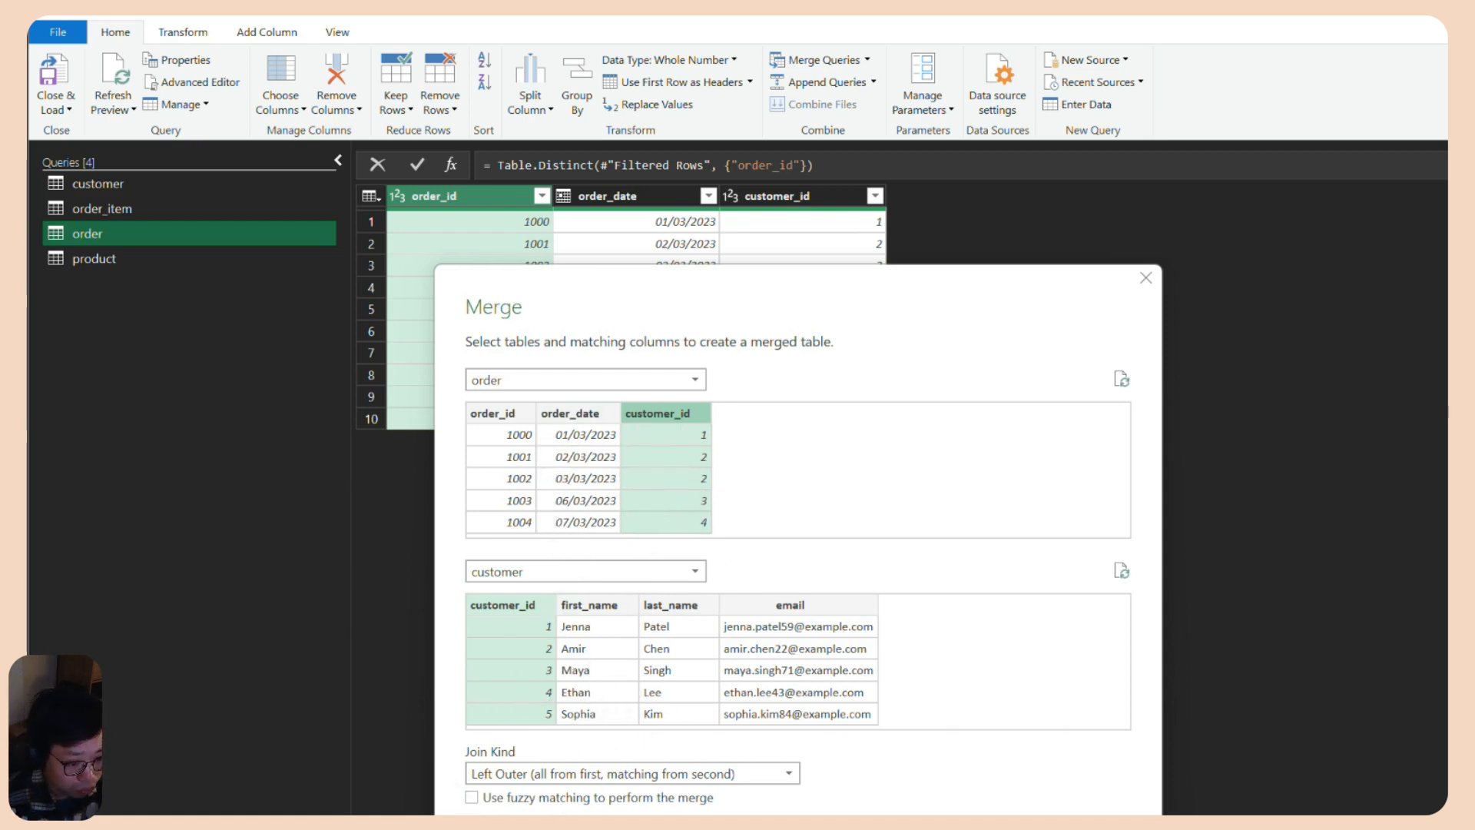
{"action": "left_click", "coordinate": [998, 826]}
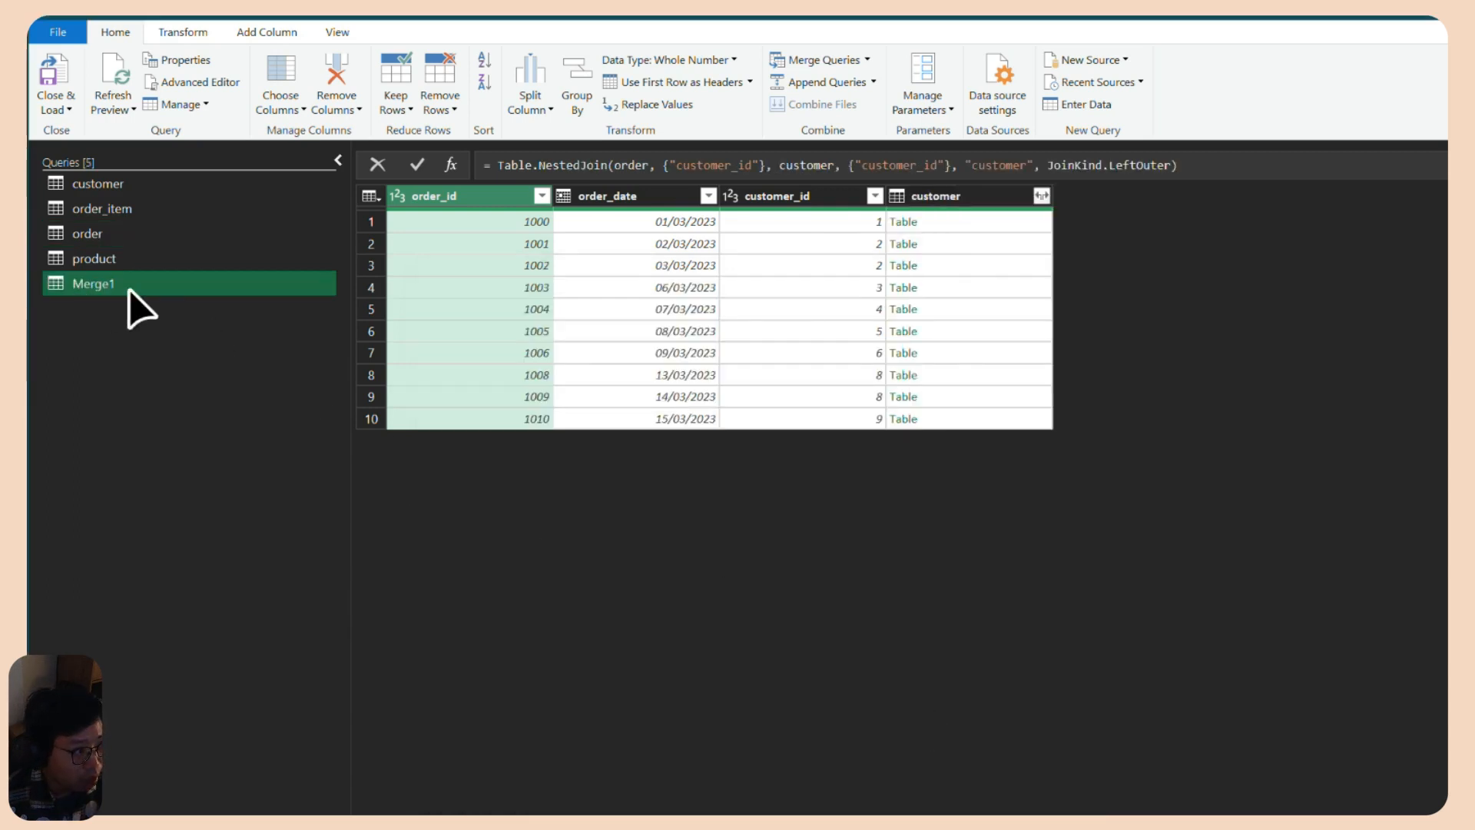
Rename the new merged query as order_customer.
{"action": "double_click", "coordinate": [106, 289]}
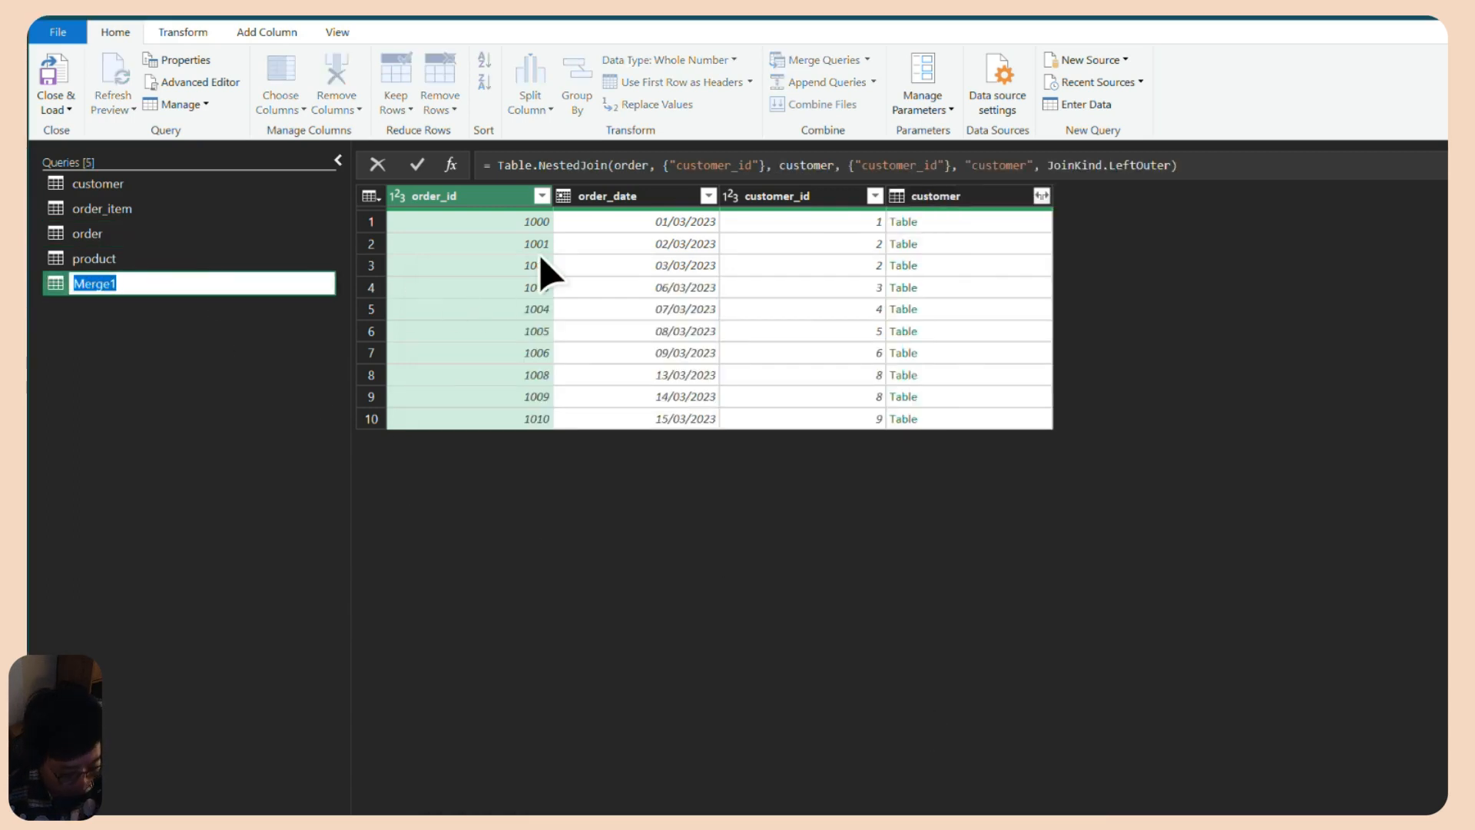
{"action": "type", "text": "order_customer"}
{"action": "key", "text": "Return"}
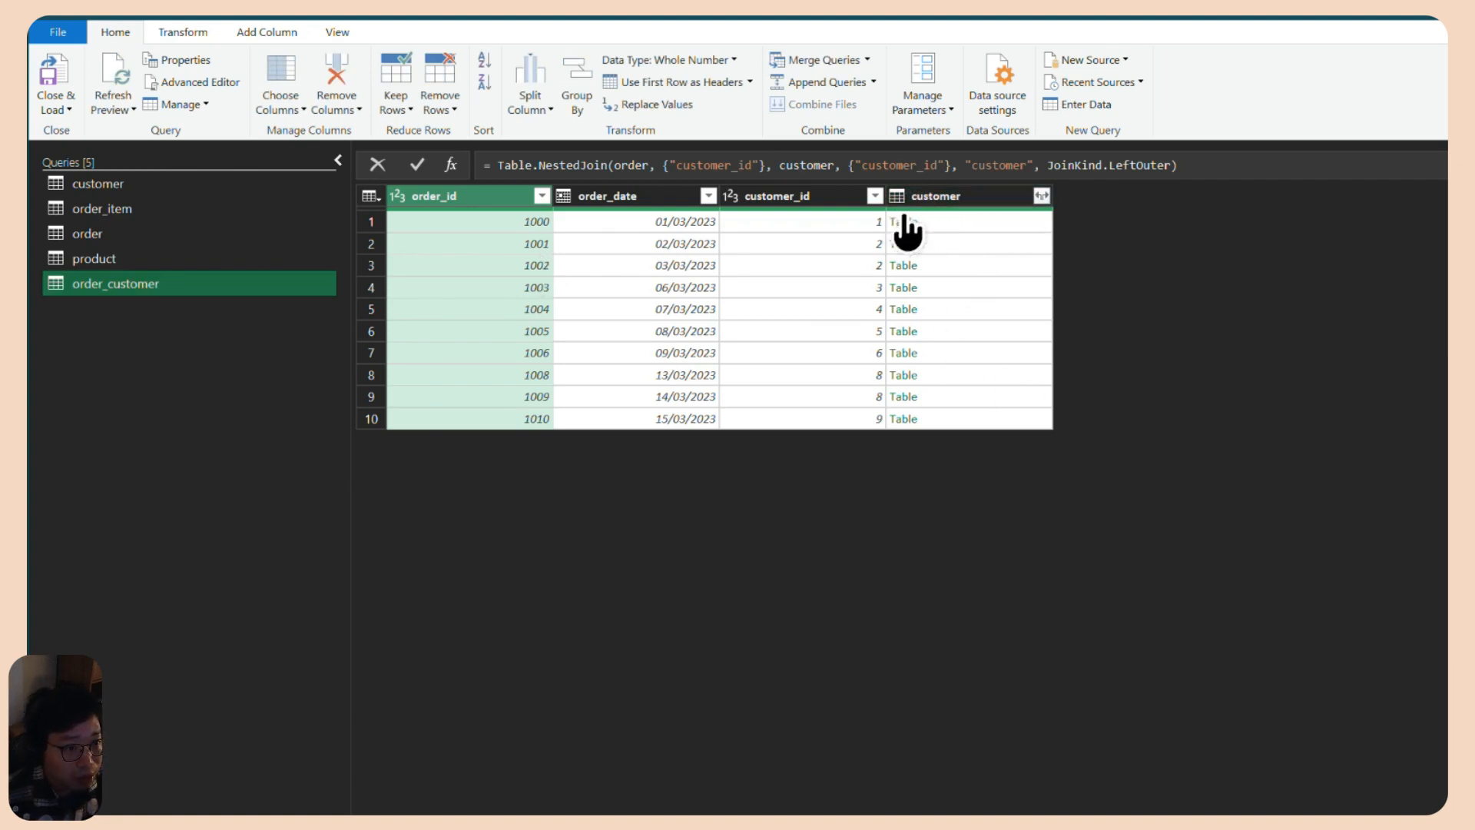
Expand the customer column into first_name, last_name and email, leaving out customer_id and the original column name prefix.
{"action": "left_click", "coordinate": [1042, 197]}
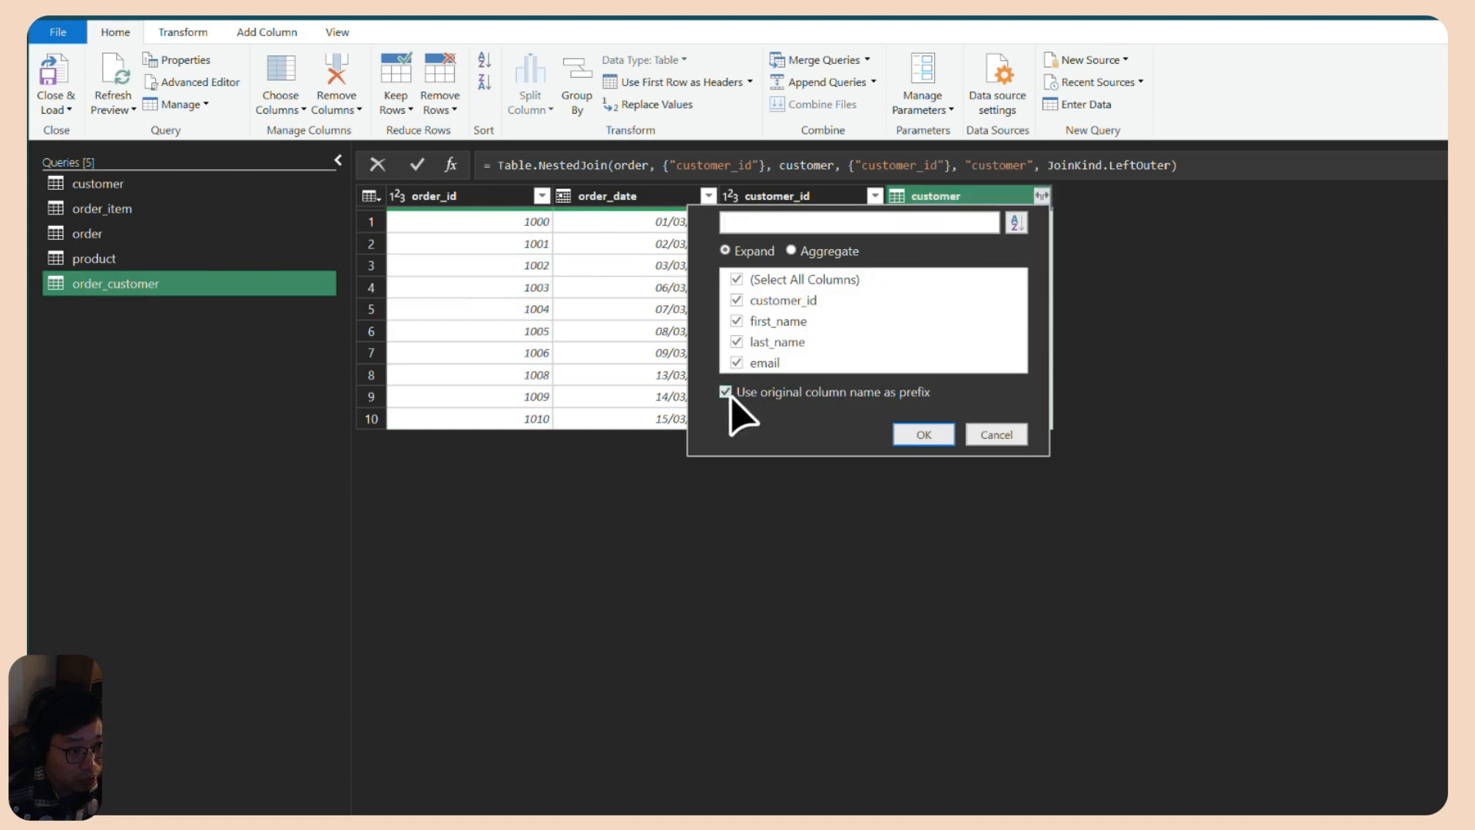
{"action": "left_click", "coordinate": [728, 393]}
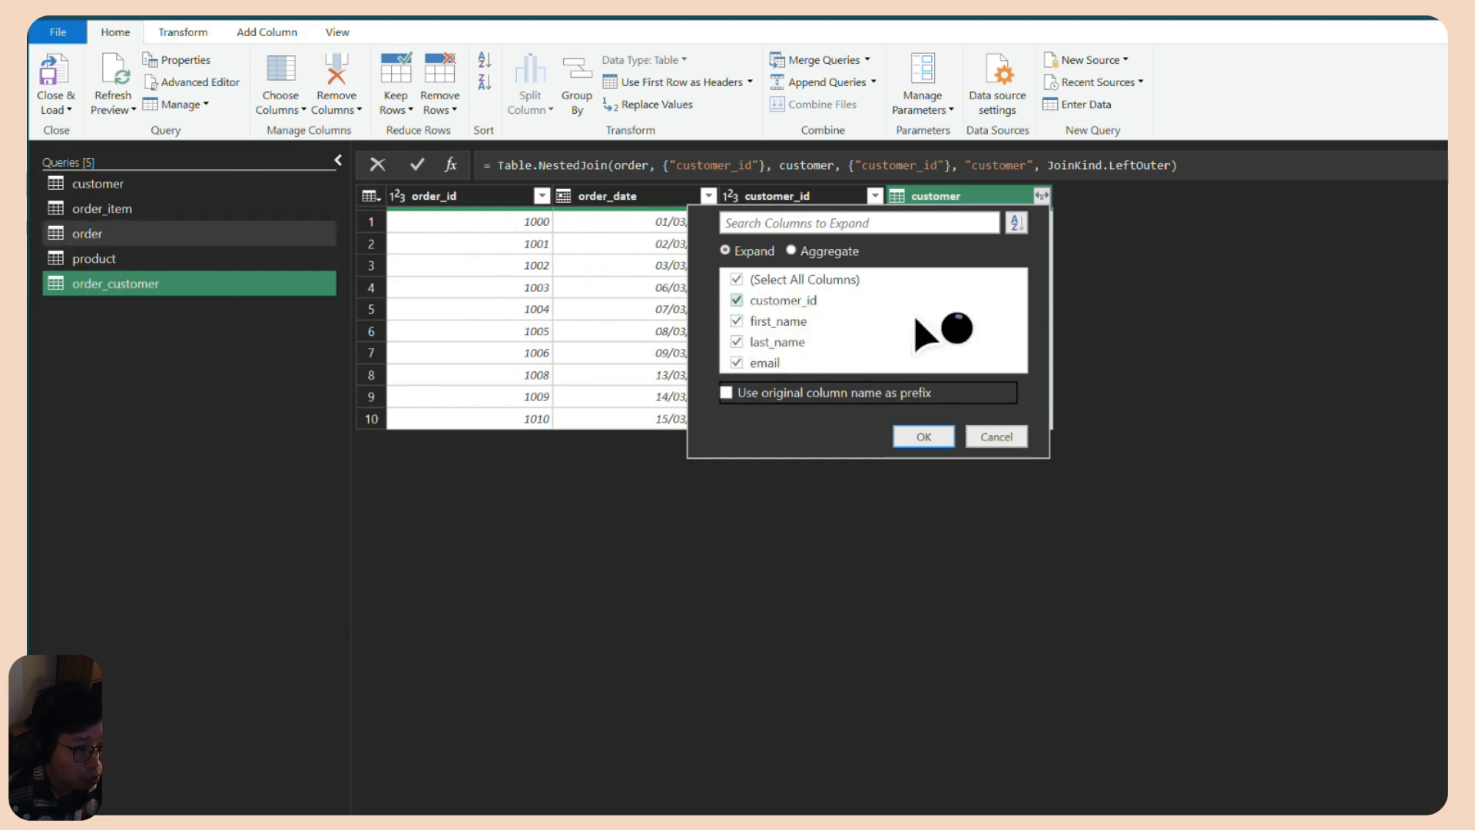
{"action": "left_click", "coordinate": [737, 301]}
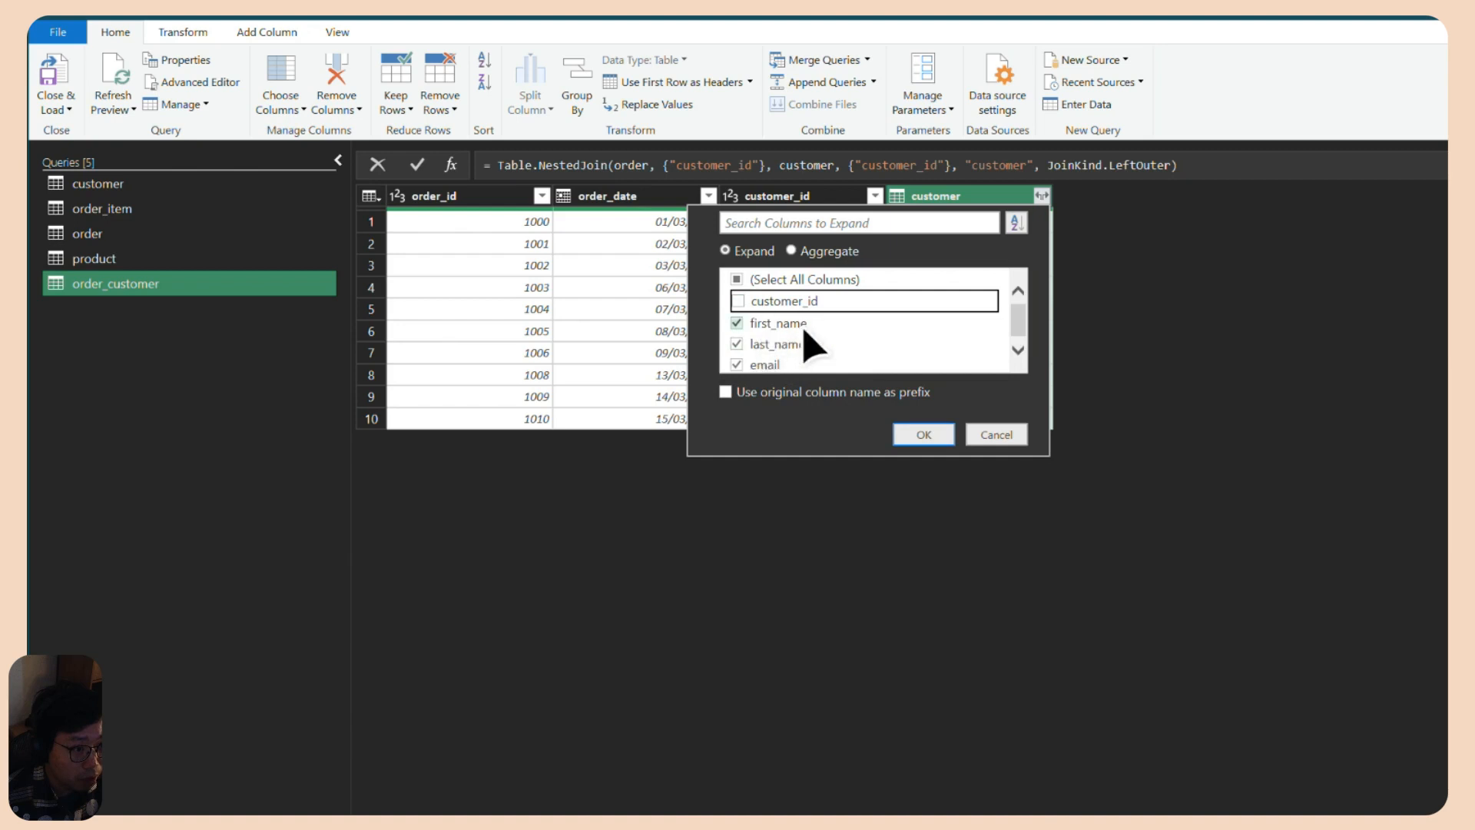
{"action": "left_click", "coordinate": [924, 434]}
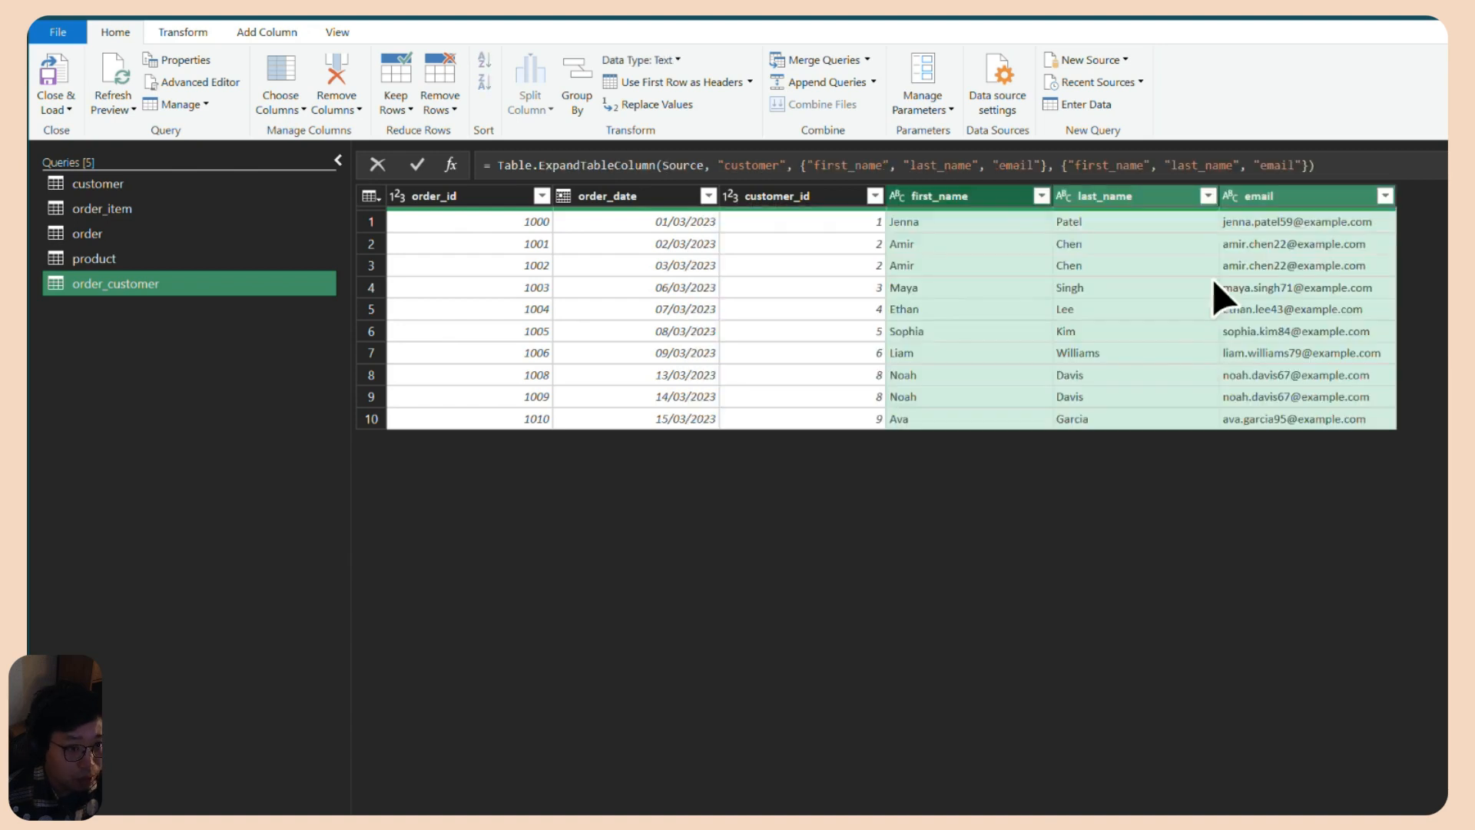
Check the customer details of the first order row and remove the customer_id column from order_customer.
{"action": "left_click", "coordinate": [963, 221]}
{"action": "left_click", "coordinate": [1096, 223]}
{"action": "left_click", "coordinate": [1286, 223]}
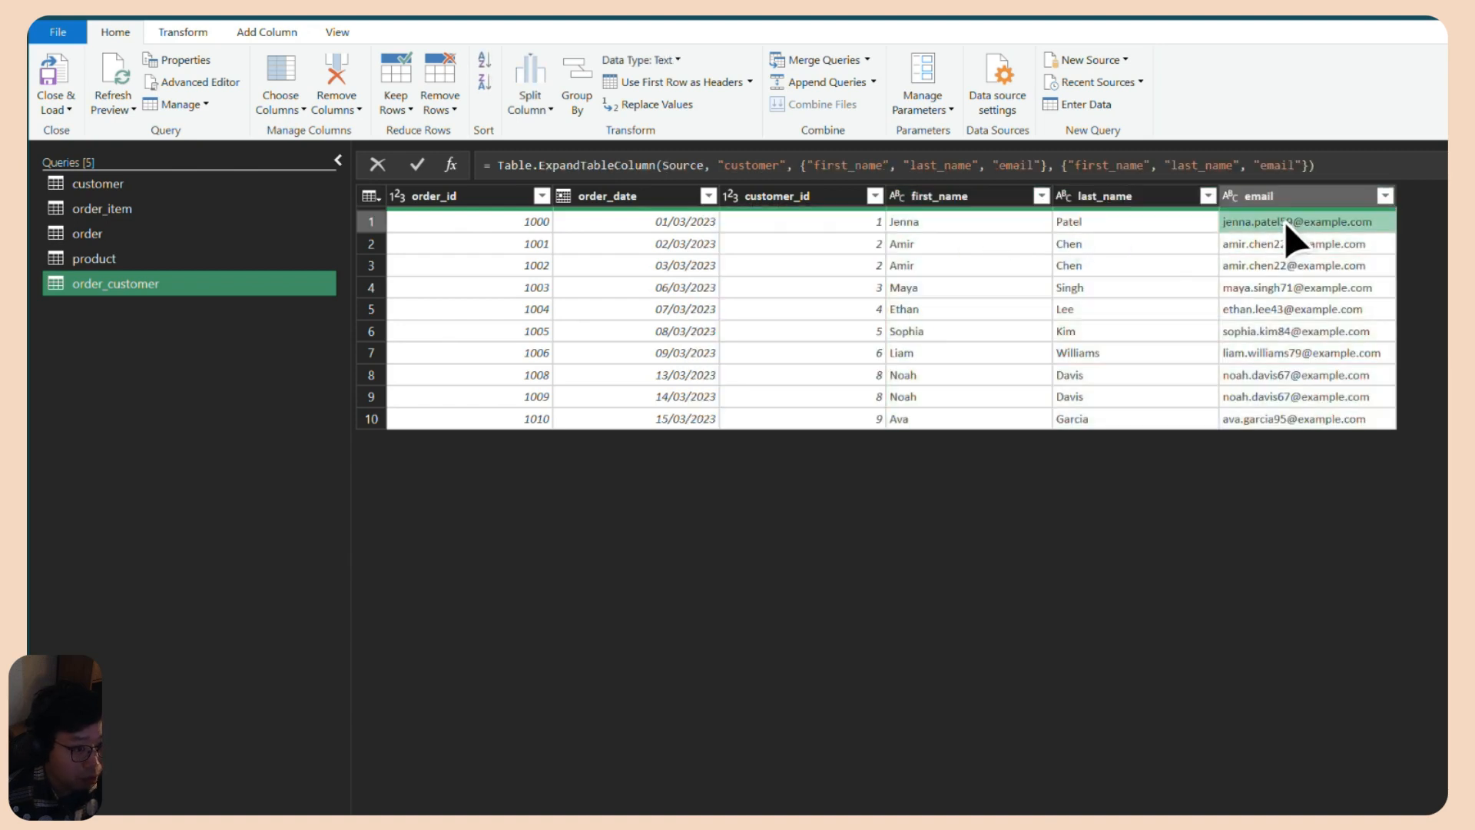
{"action": "left_click", "coordinate": [822, 230]}
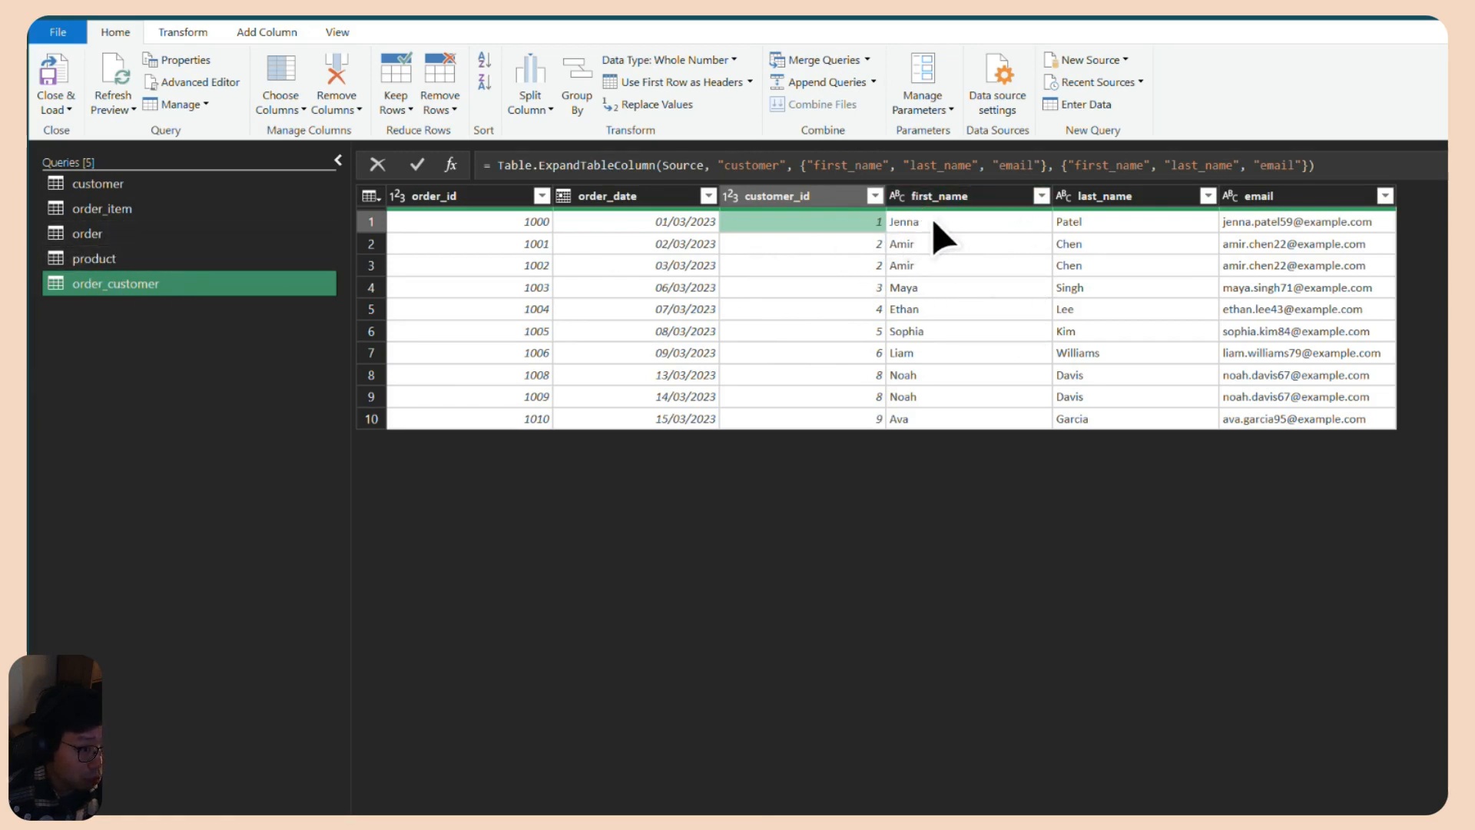
{"action": "left_click", "coordinate": [368, 224]}
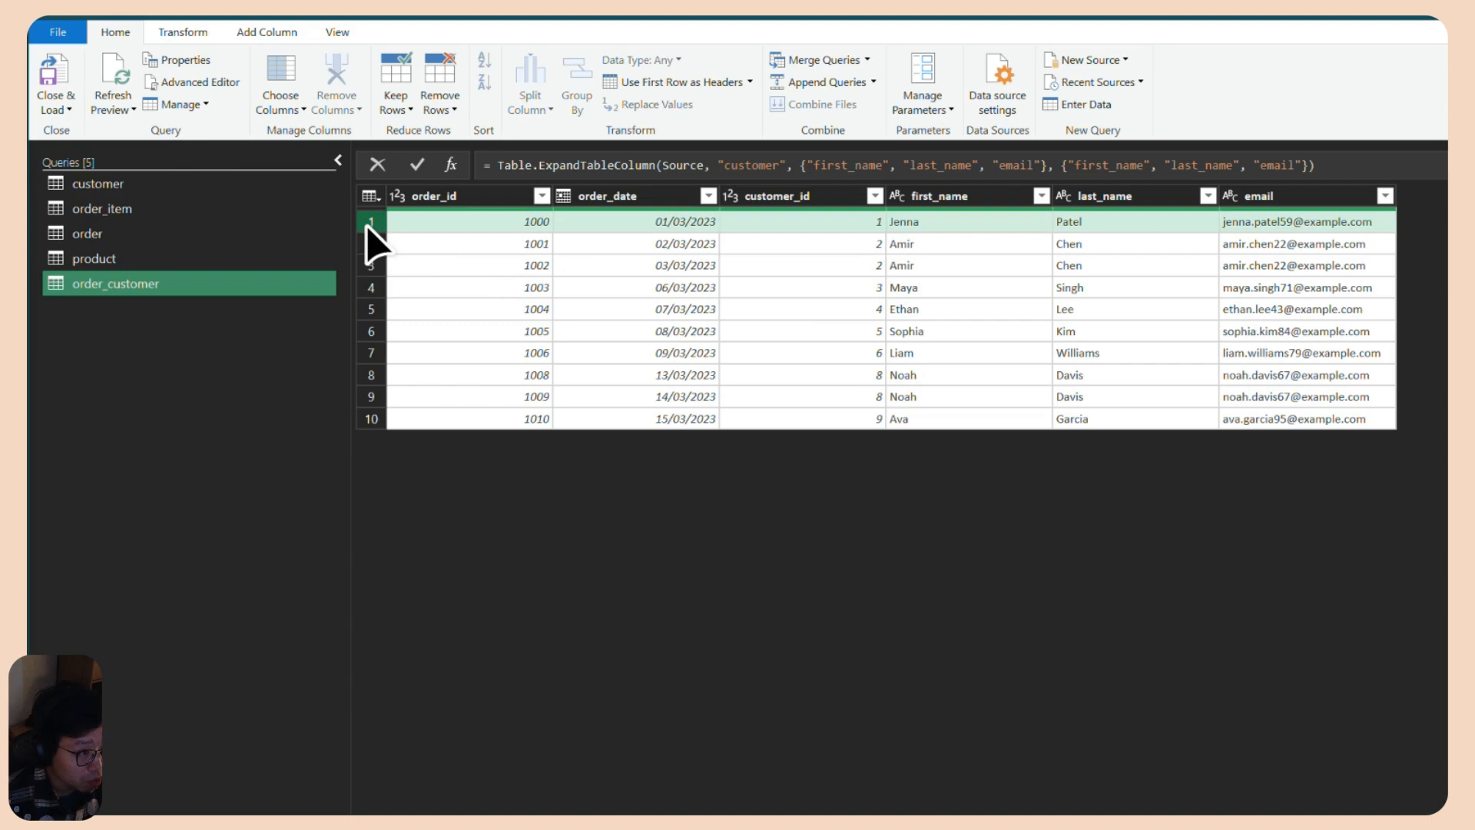
{"action": "left_click", "coordinate": [819, 201]}
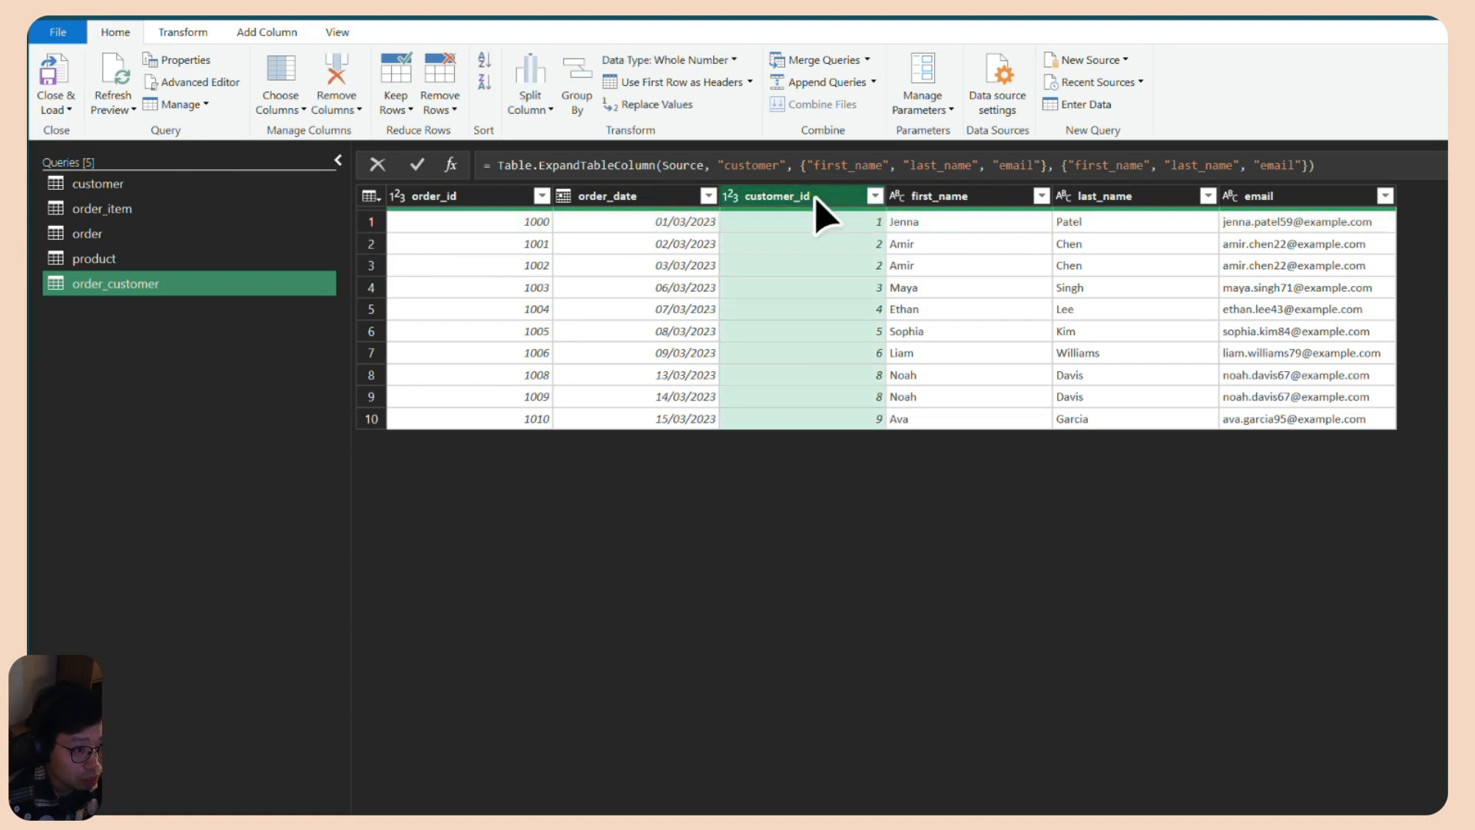
{"action": "right_click", "coordinate": [816, 198]}
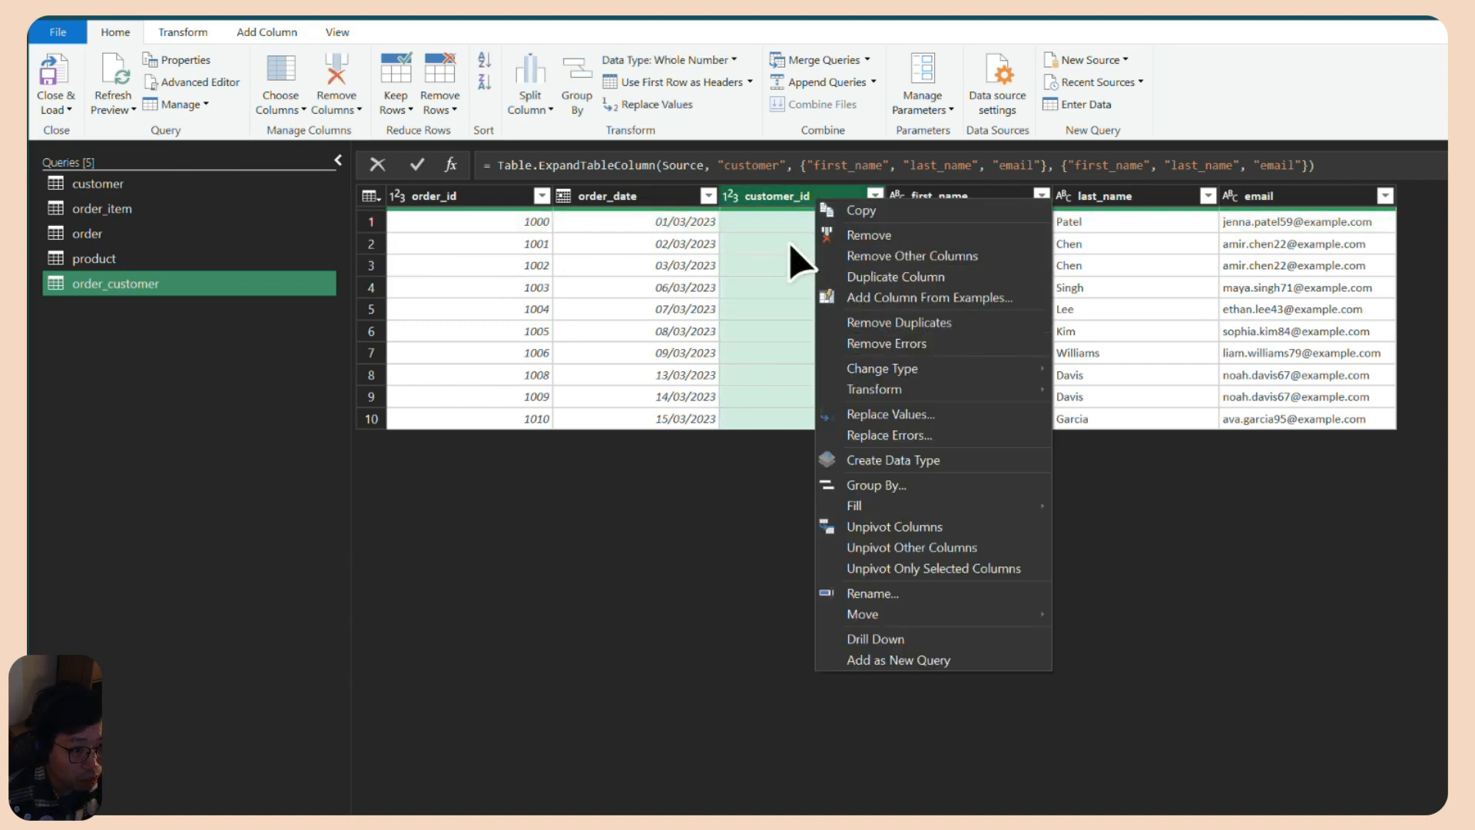
{"action": "left_click", "coordinate": [861, 234]}
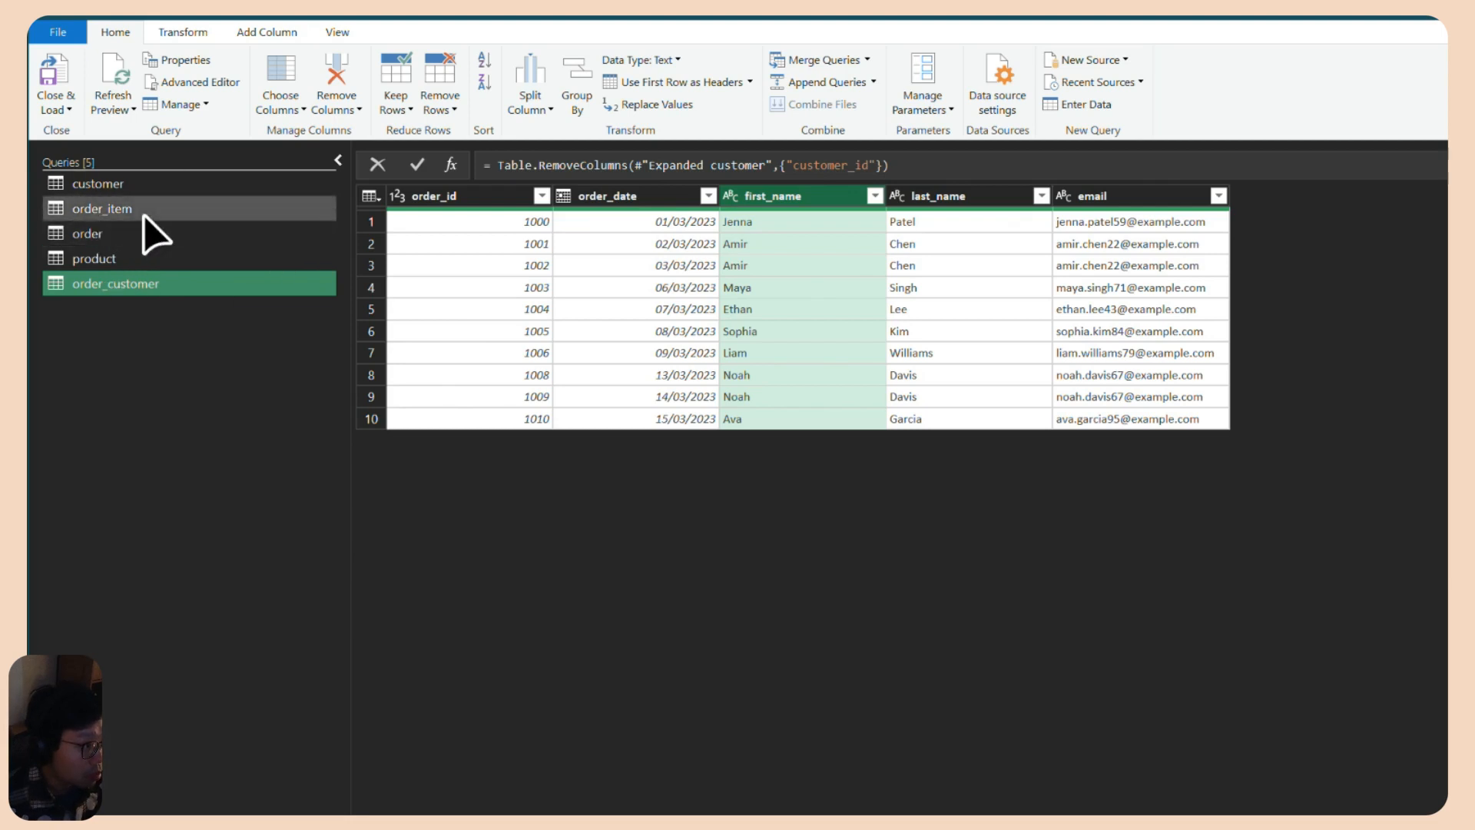
Examine the order, order_item and product queries to see how order_id and sku_id link them.
{"action": "left_click", "coordinate": [99, 234]}
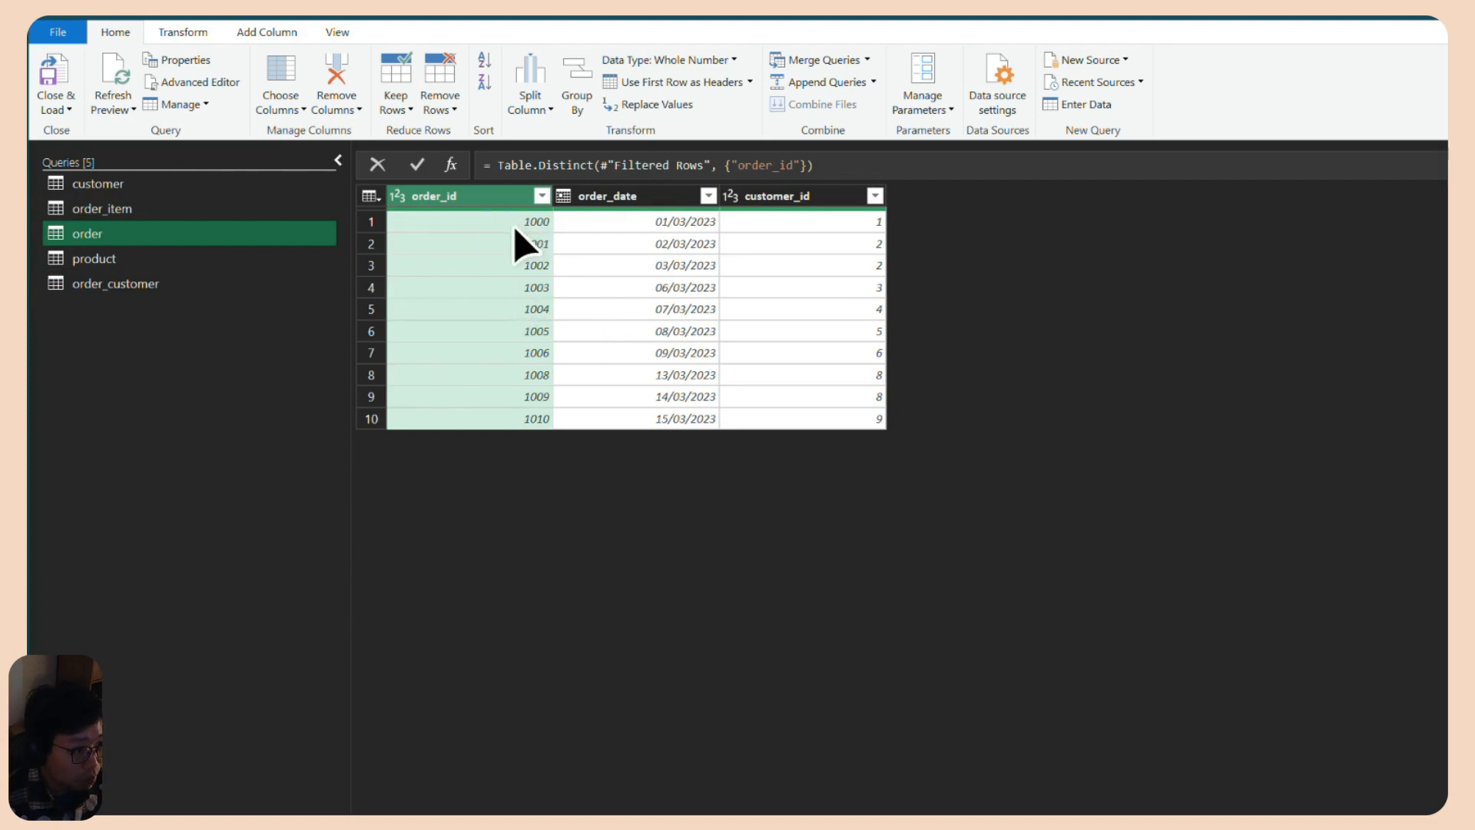
{"action": "left_click", "coordinate": [514, 227]}
{"action": "left_click", "coordinate": [508, 260]}
{"action": "left_click", "coordinate": [676, 220]}
{"action": "left_click", "coordinate": [117, 212]}
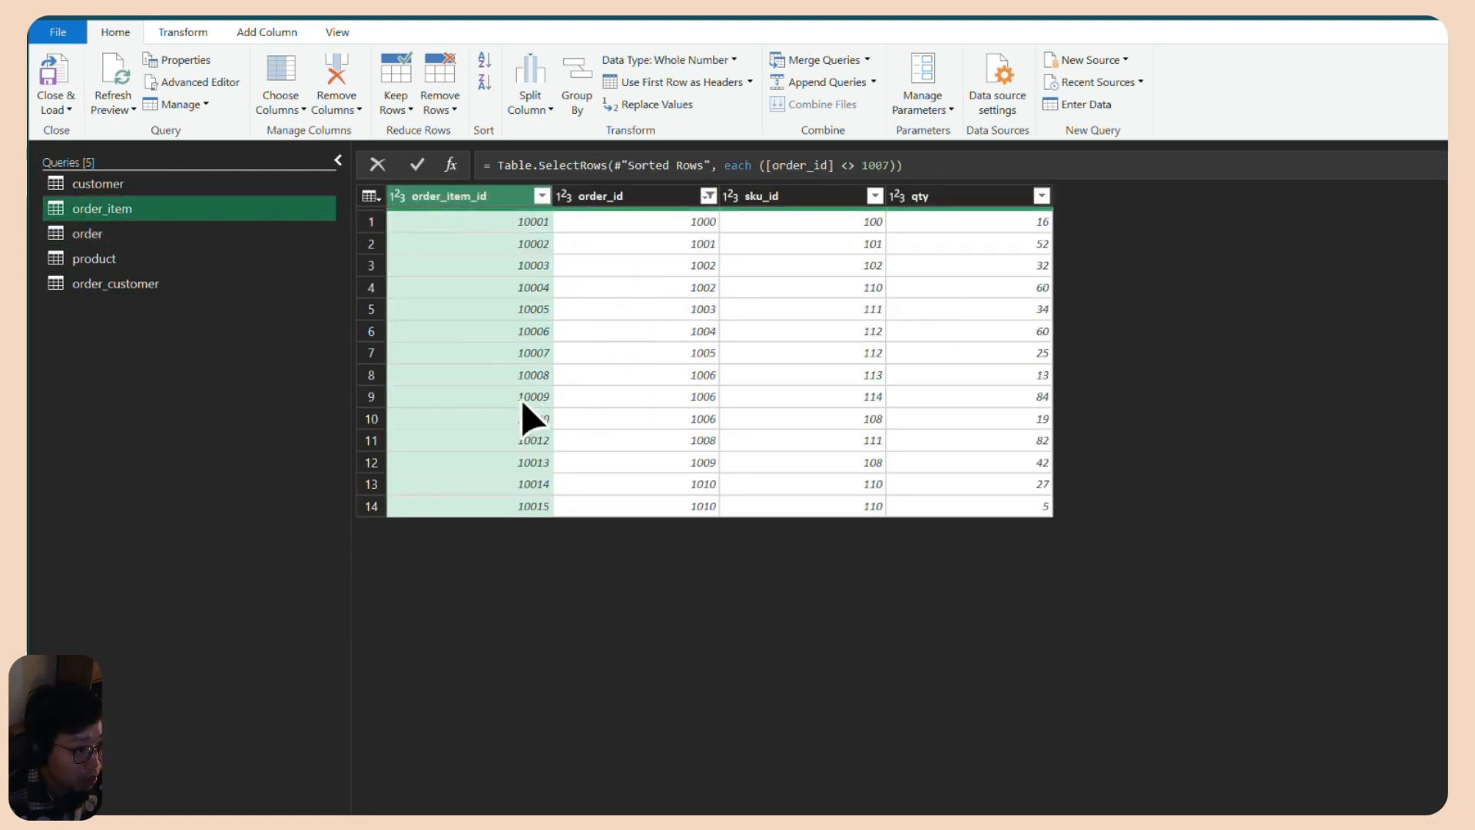
{"action": "left_click", "coordinate": [821, 269]}
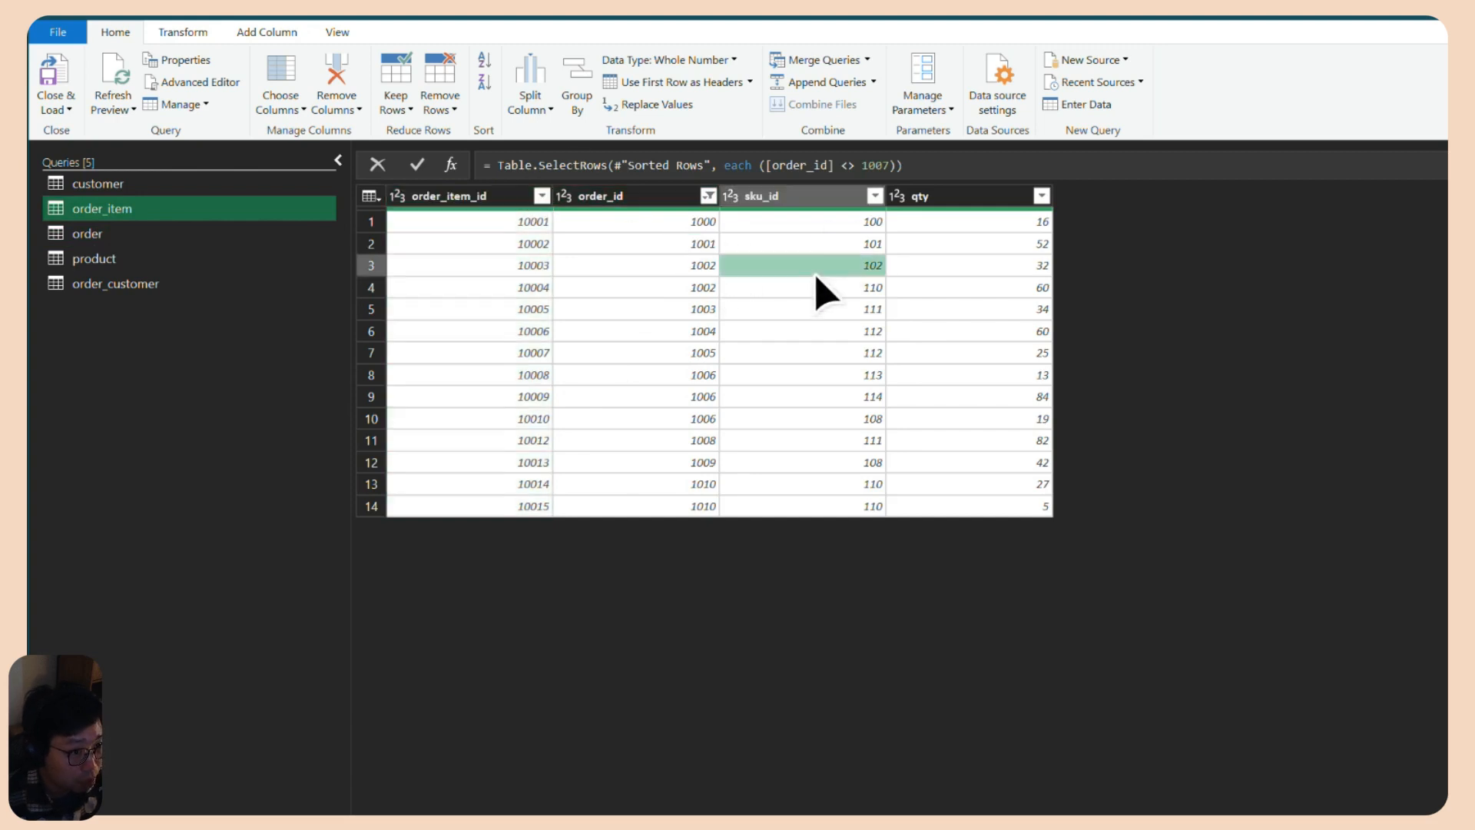
{"action": "left_click", "coordinate": [757, 223]}
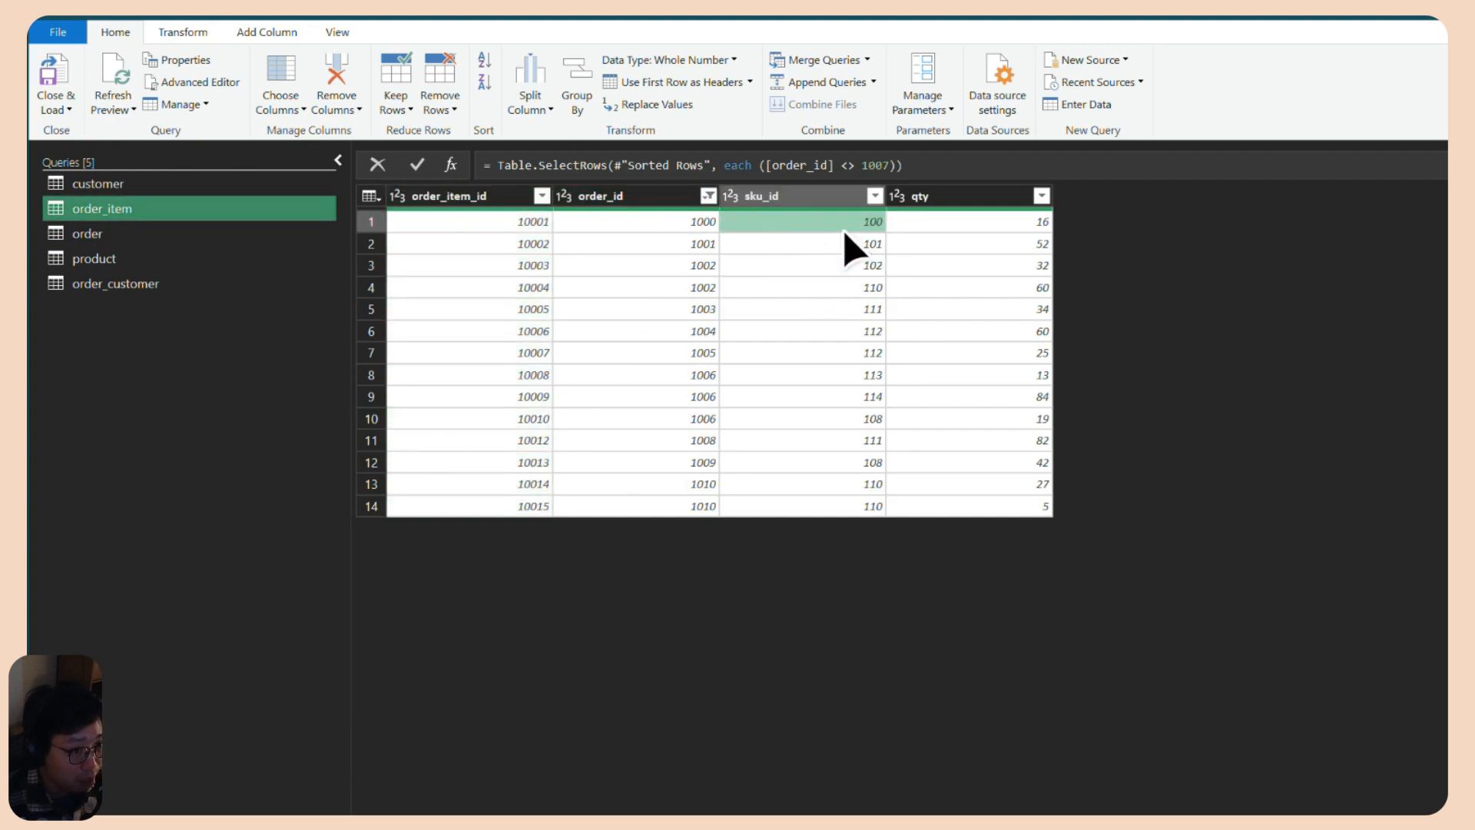
{"action": "left_click", "coordinate": [115, 282]}
{"action": "left_click", "coordinate": [116, 258]}
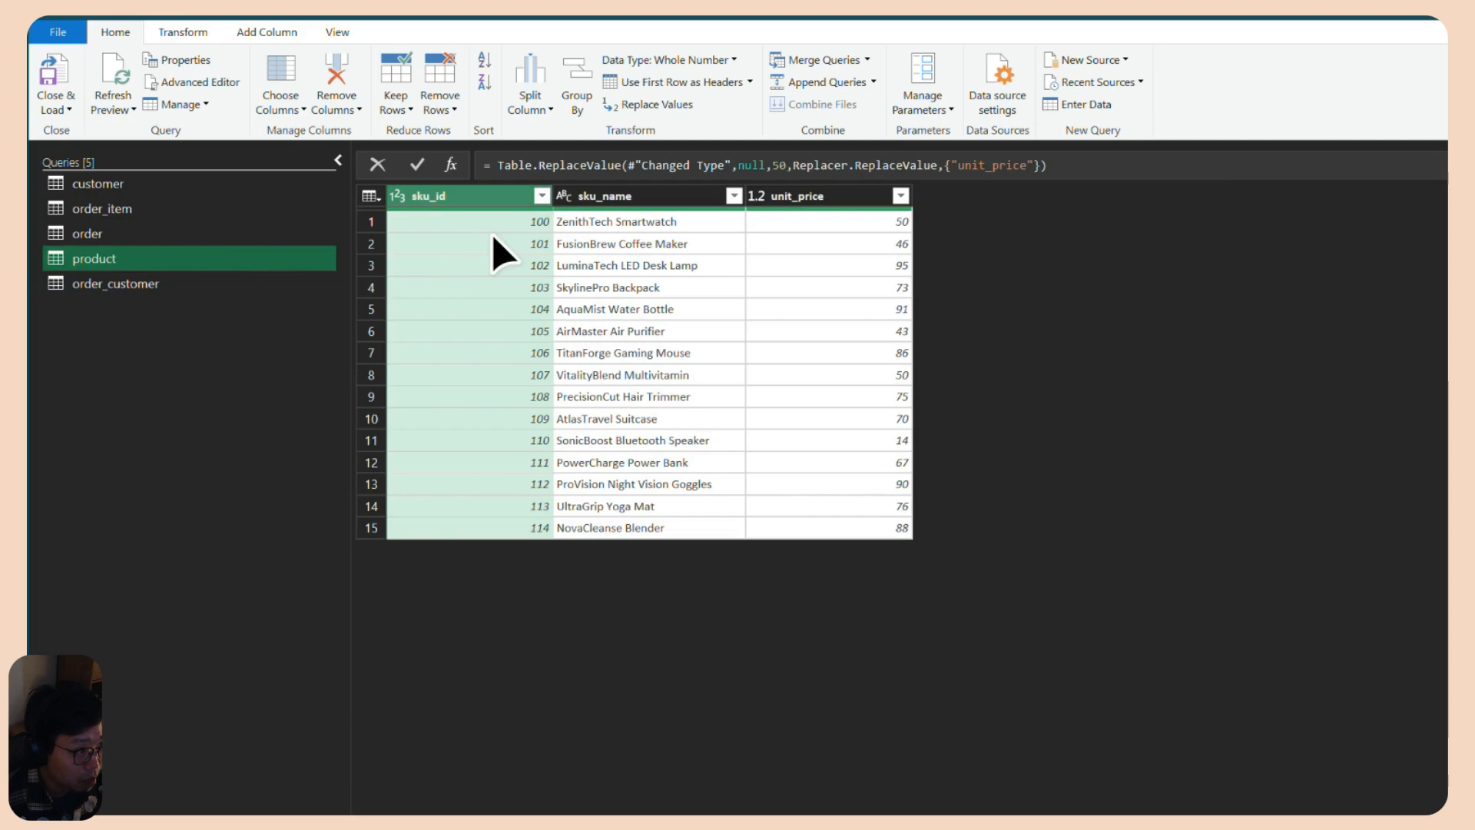
{"action": "left_click", "coordinate": [108, 209]}
{"action": "left_click", "coordinate": [104, 233]}
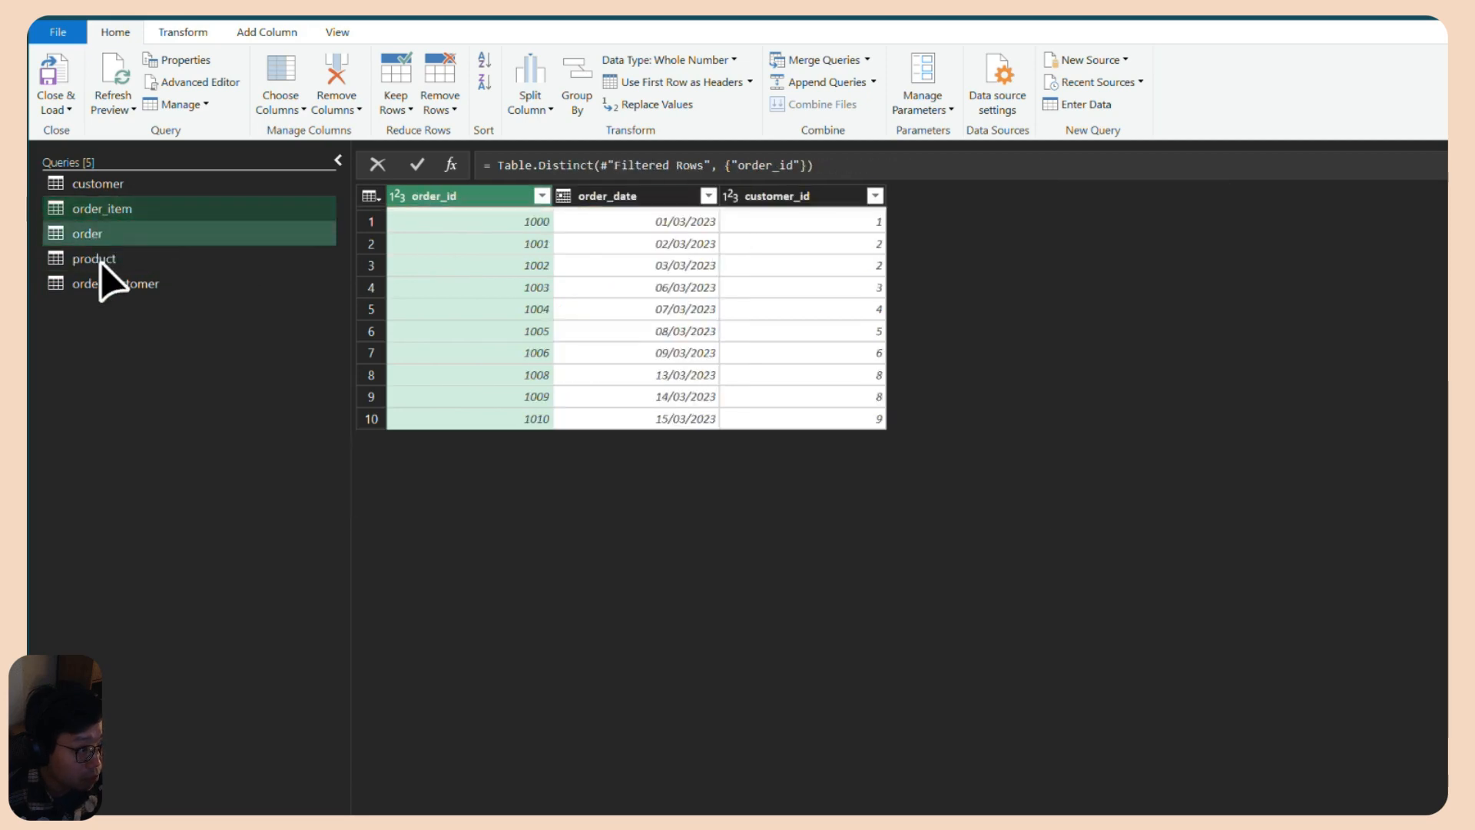
{"action": "left_click", "coordinate": [107, 258]}
{"action": "left_click", "coordinate": [115, 210]}
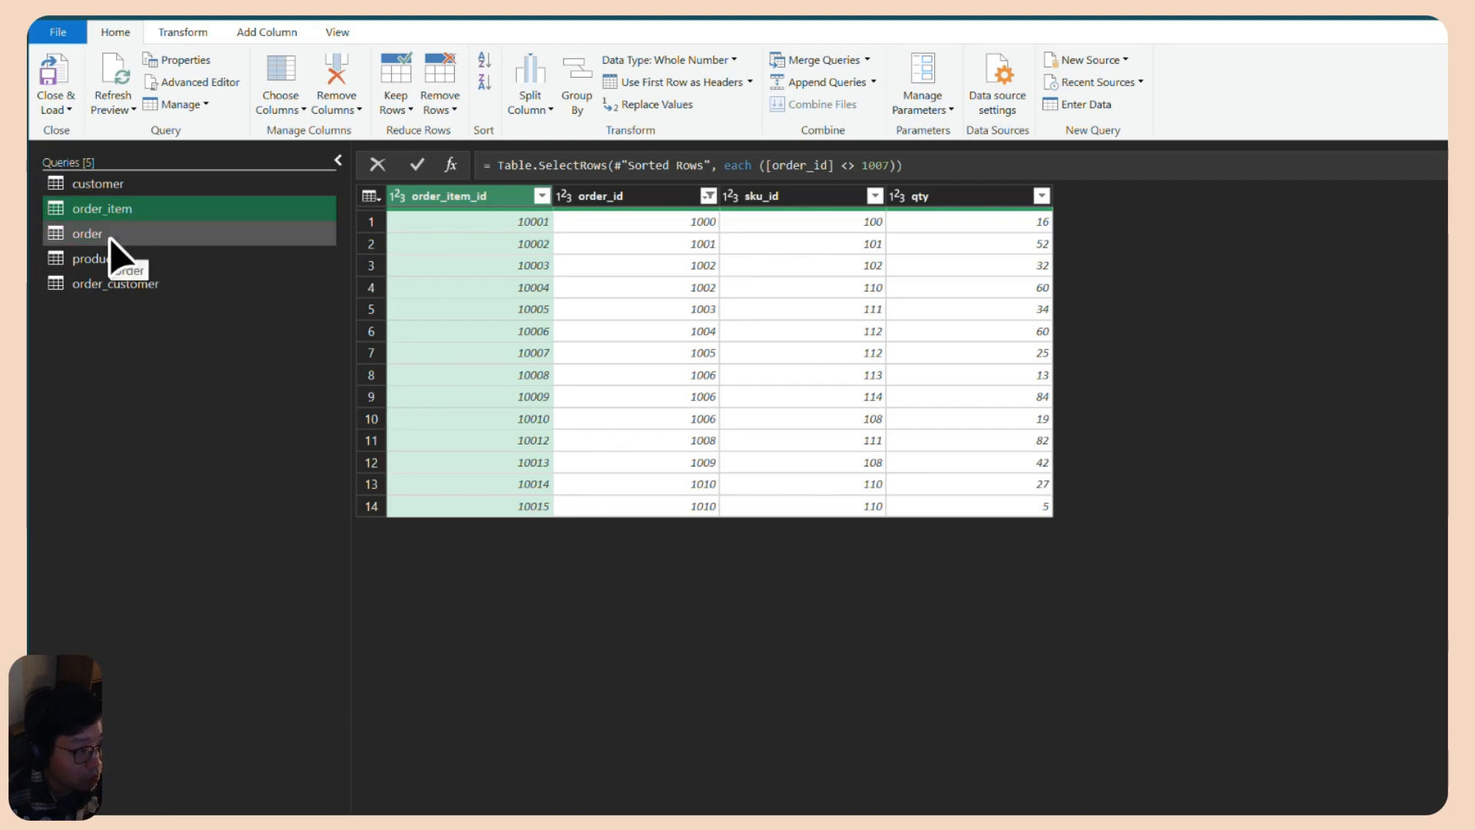
{"action": "left_click", "coordinate": [110, 236]}
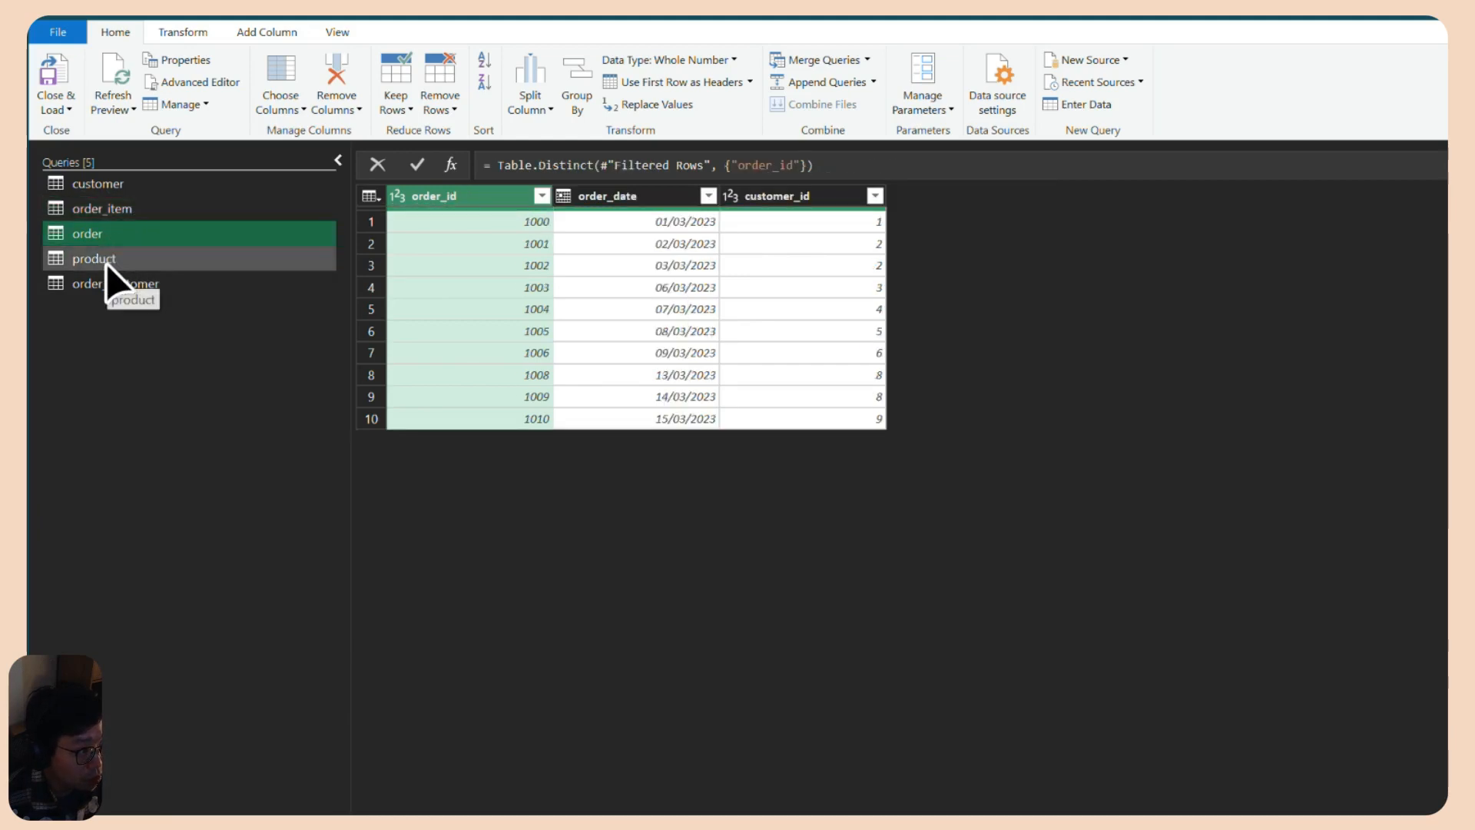
{"action": "left_click", "coordinate": [111, 259]}
Merge the order_item query with order as a new query, matching on order_id with a Left Outer join.
{"action": "left_click", "coordinate": [139, 215]}
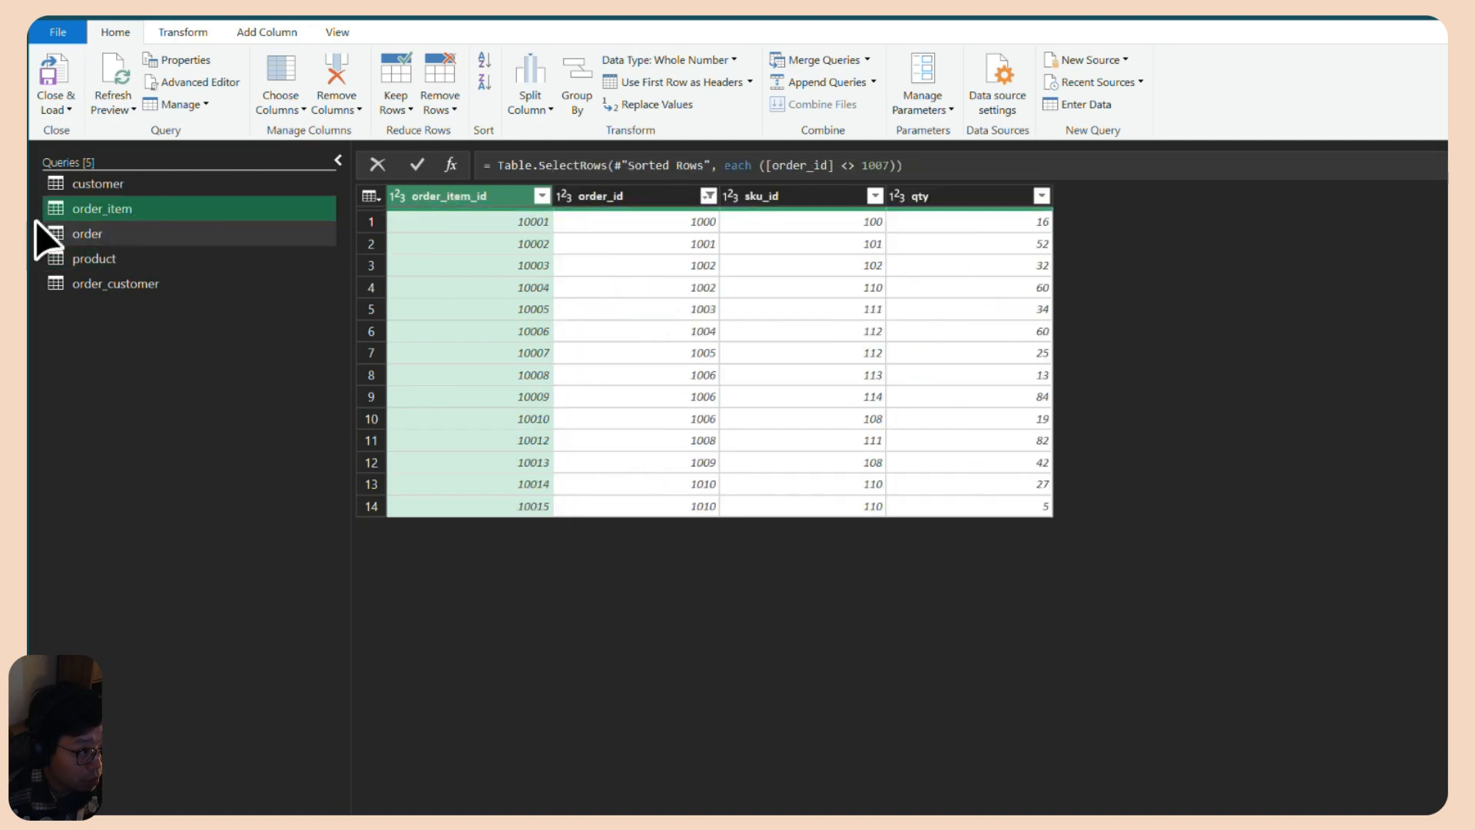
{"action": "left_click", "coordinate": [869, 59]}
{"action": "left_click", "coordinate": [884, 102]}
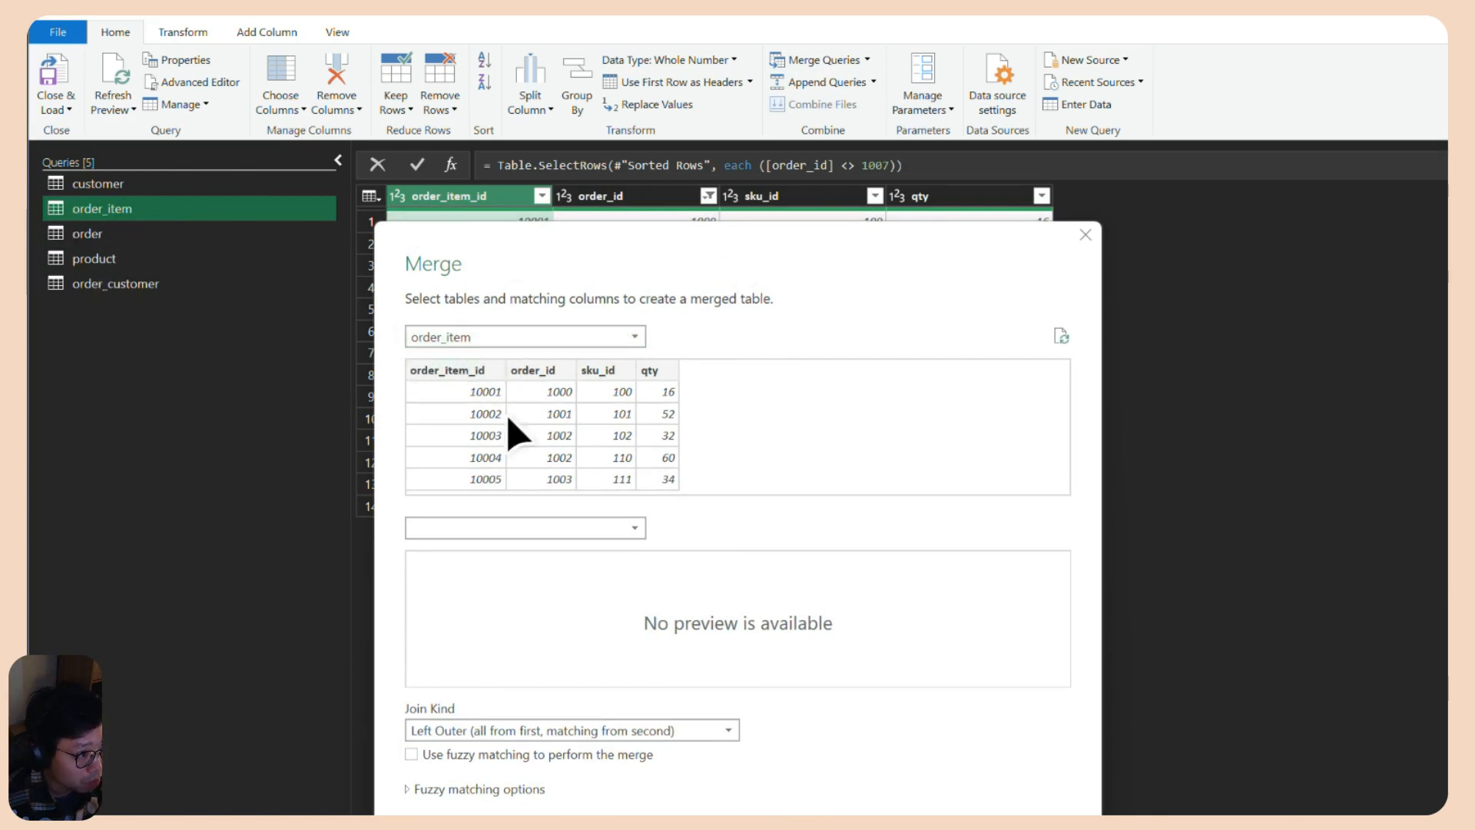
{"action": "left_click", "coordinate": [606, 529]}
{"action": "left_click", "coordinate": [535, 572]}
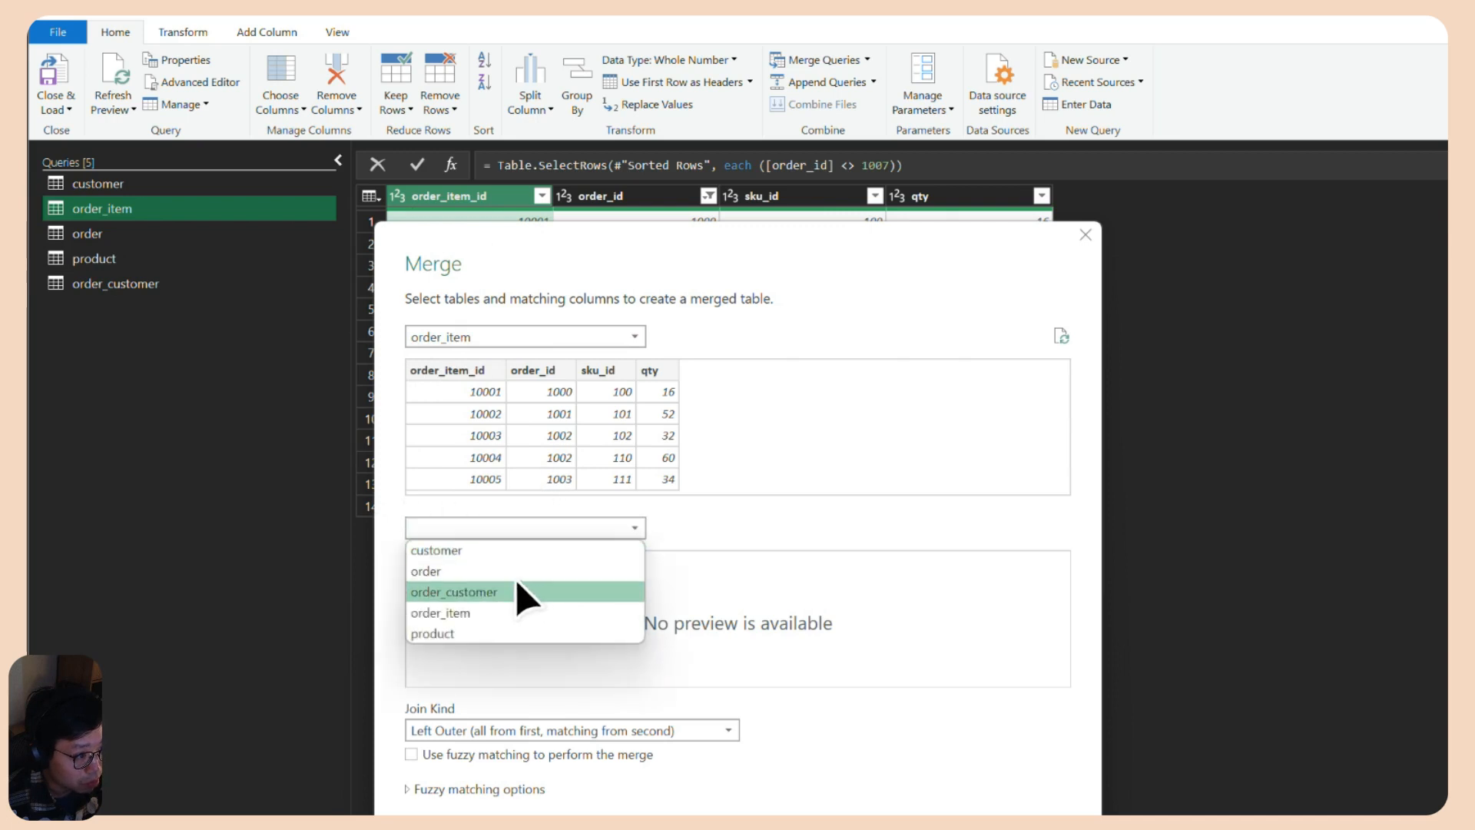
{"action": "left_click", "coordinate": [544, 376]}
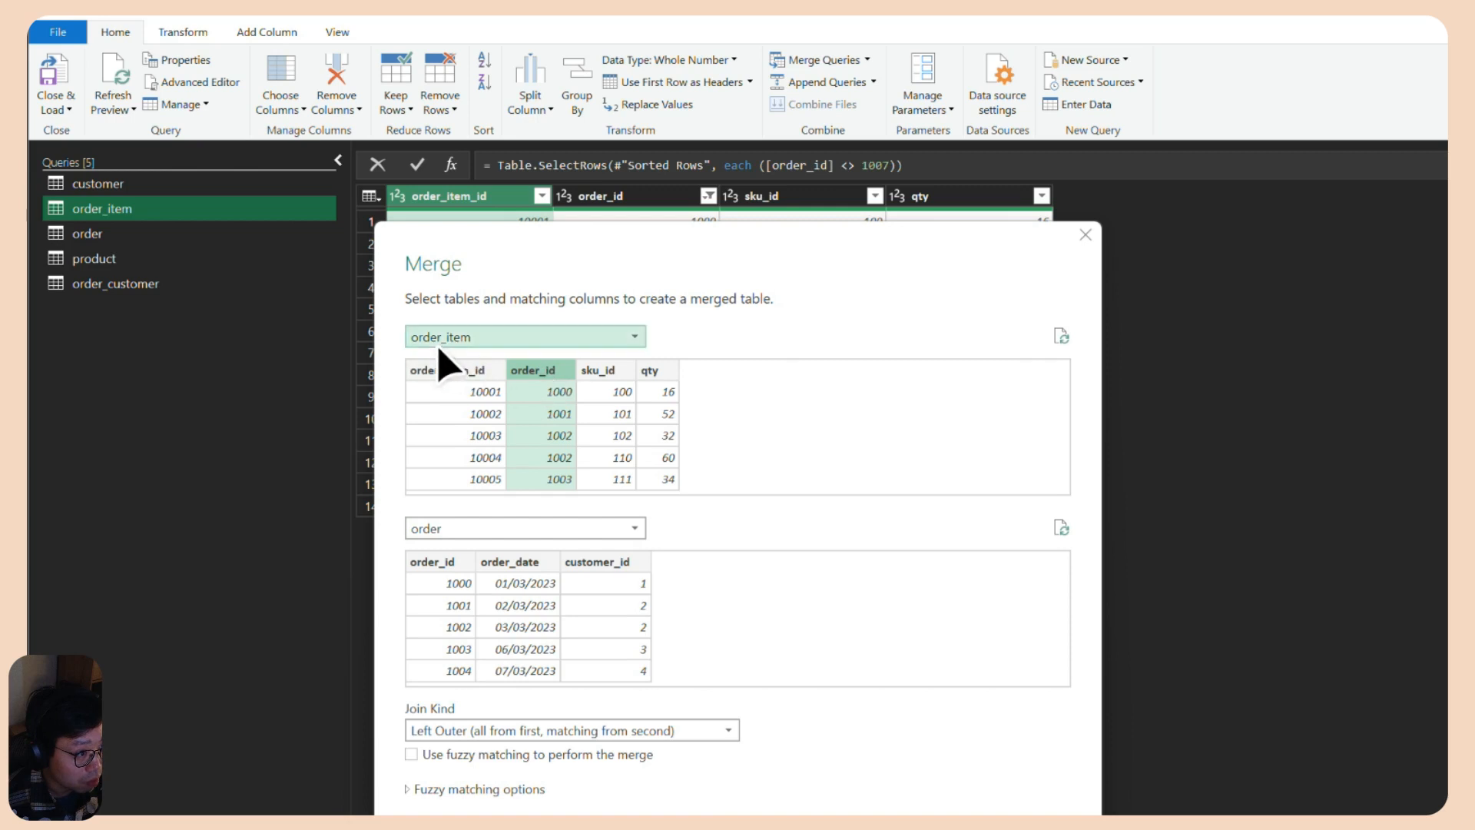
{"action": "left_click", "coordinate": [444, 565]}
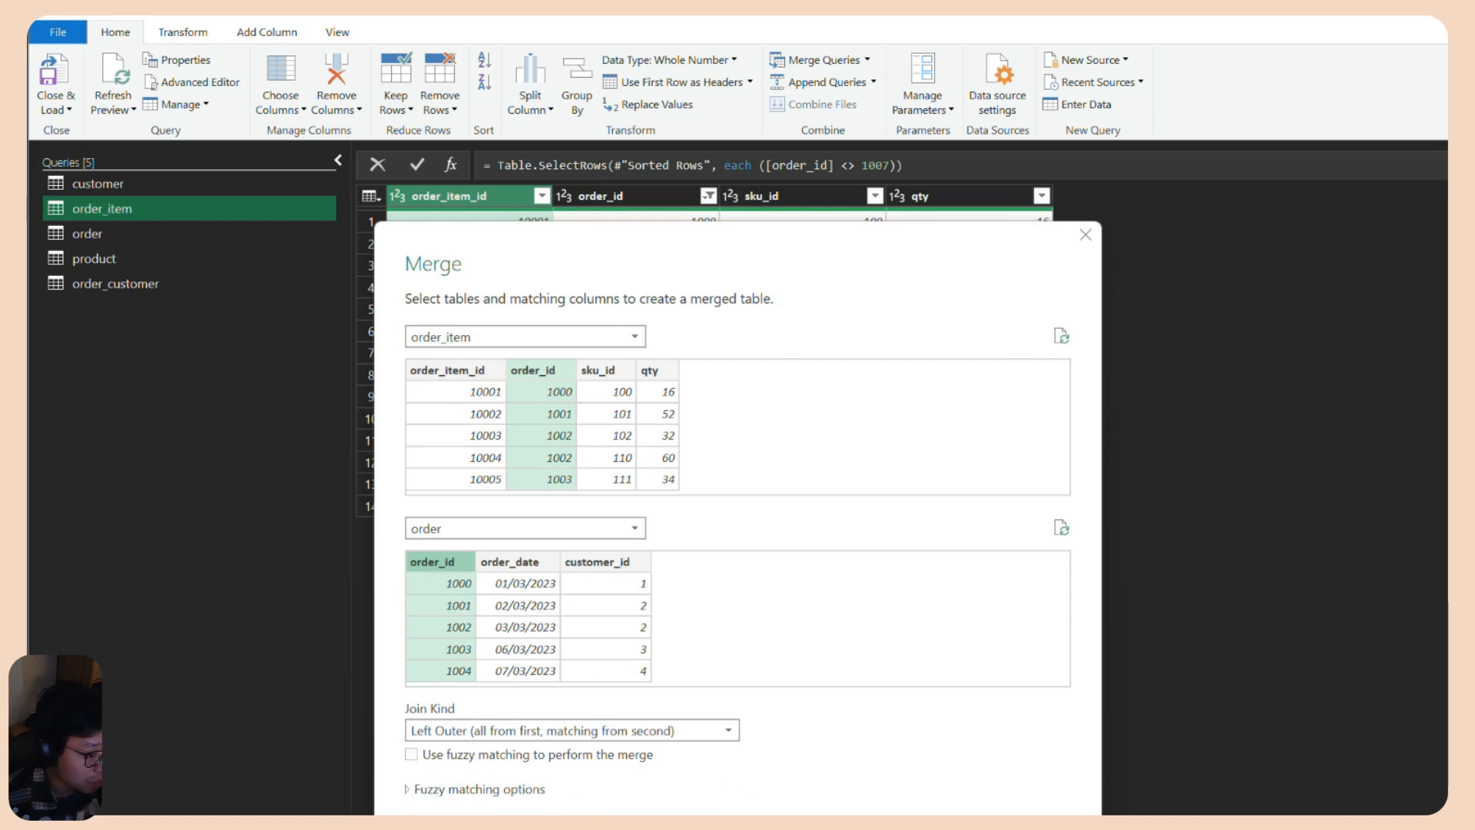
{"action": "left_click", "coordinate": [963, 816]}
Rename the merged order_item and order query as order_full.
{"action": "double_click", "coordinate": [113, 309]}
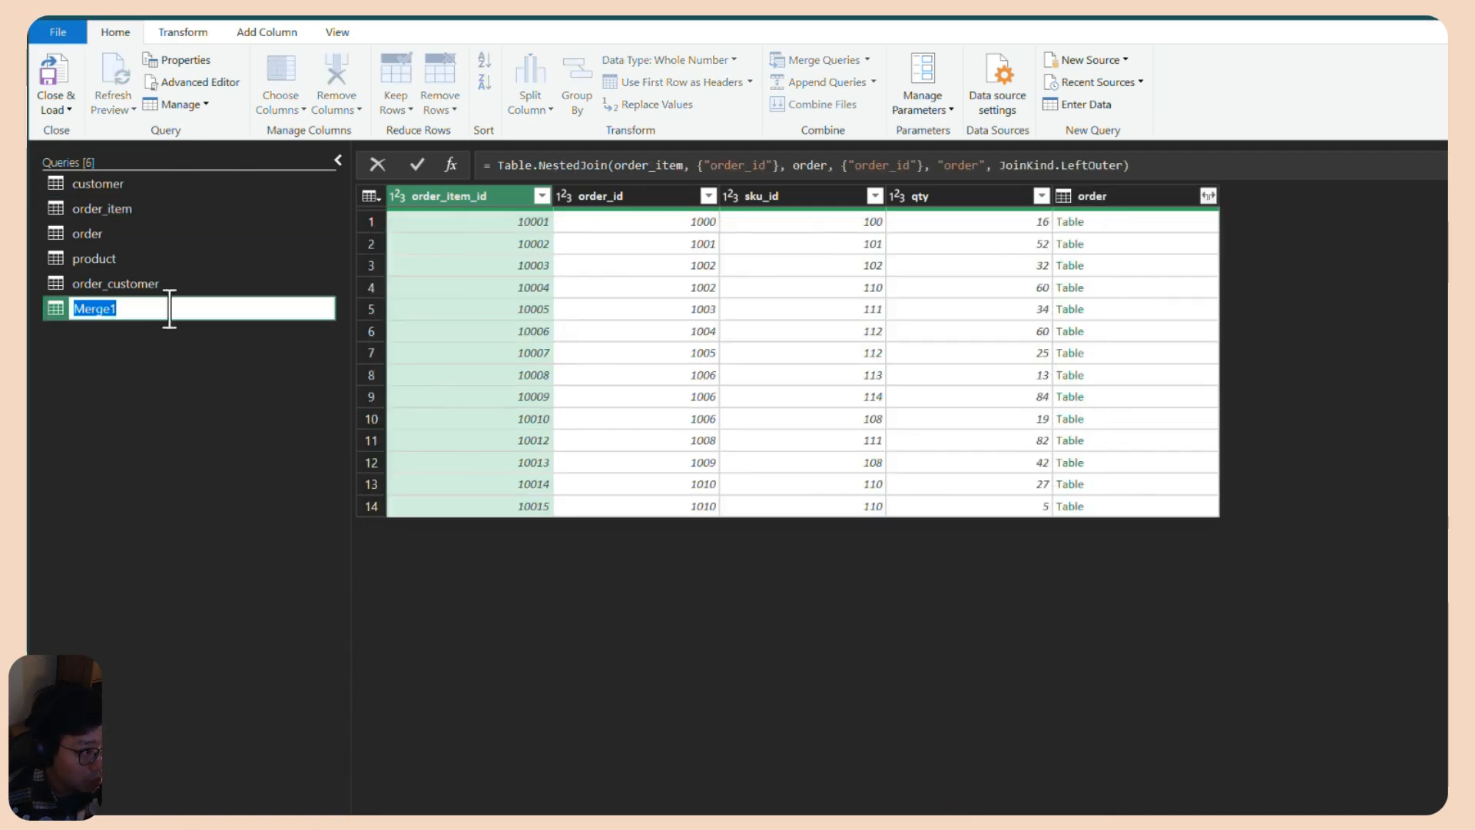
{"action": "type", "text": "order_full"}
{"action": "key", "text": "Return"}
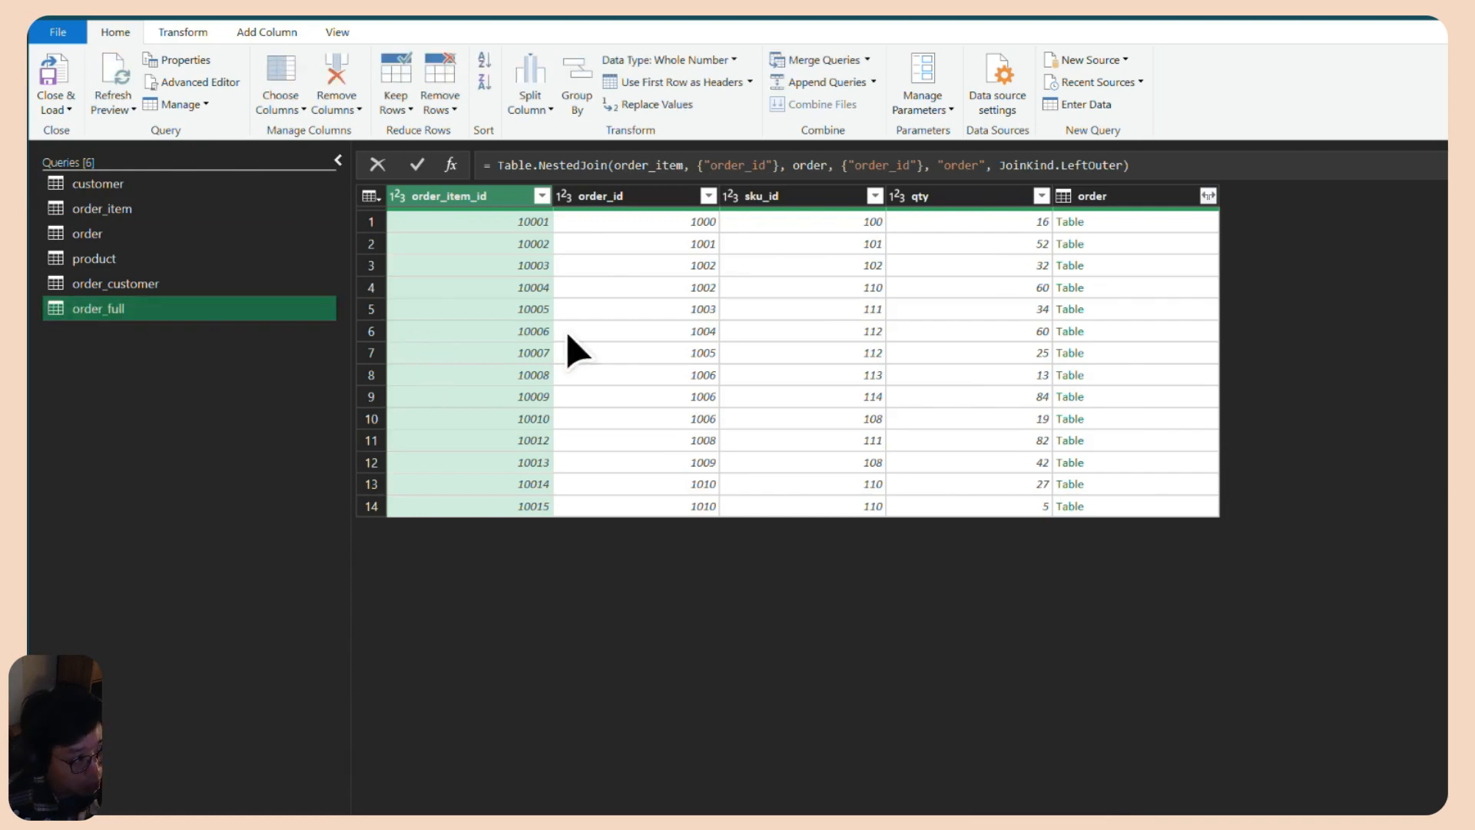
Expand the order column of order_full into order_date and customer_id, leaving out order_id and the name prefix.
{"action": "left_click", "coordinate": [1208, 196]}
{"action": "left_click", "coordinate": [905, 301]}
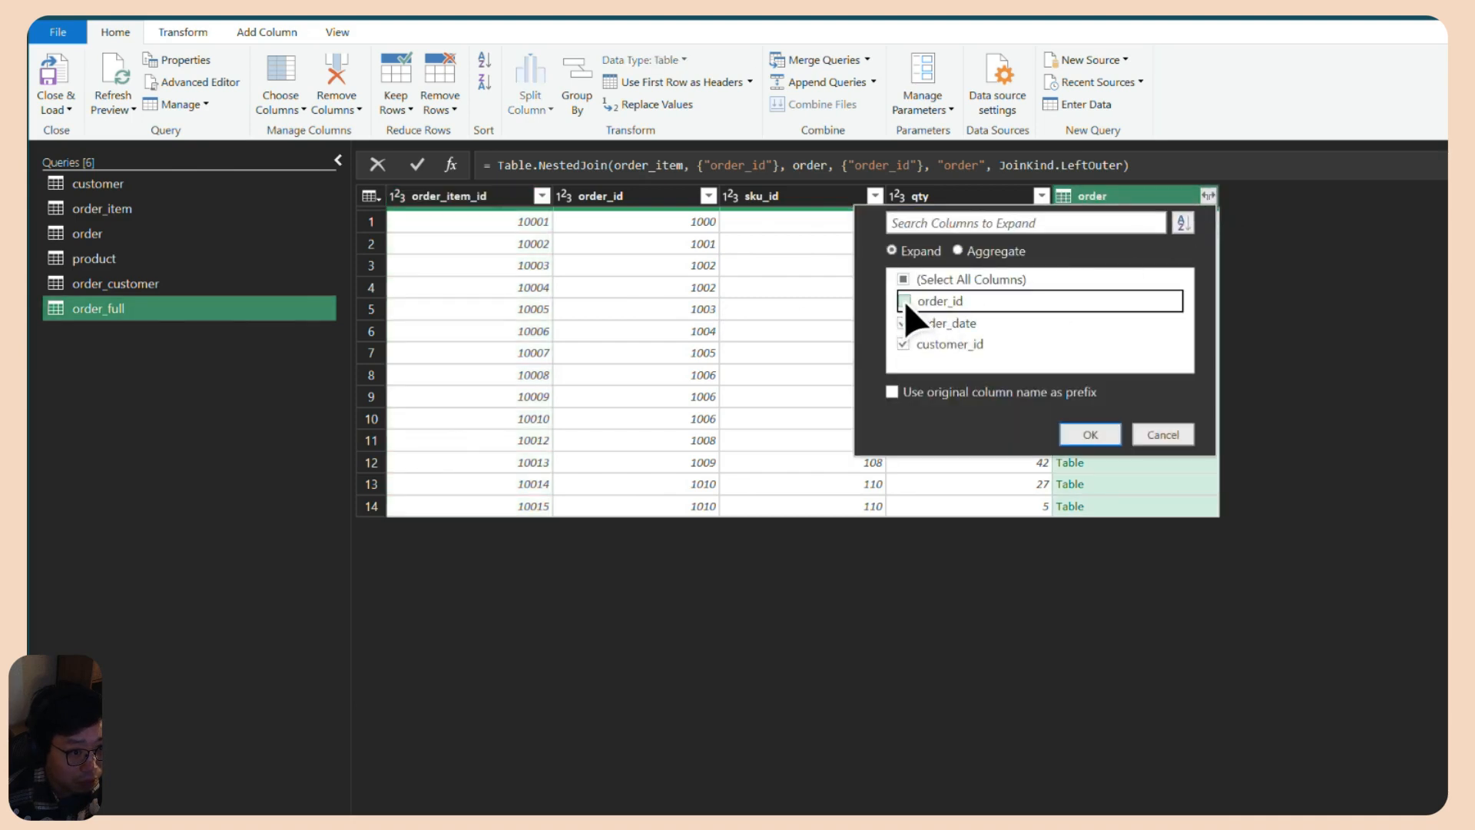
{"action": "left_click", "coordinate": [1090, 435]}
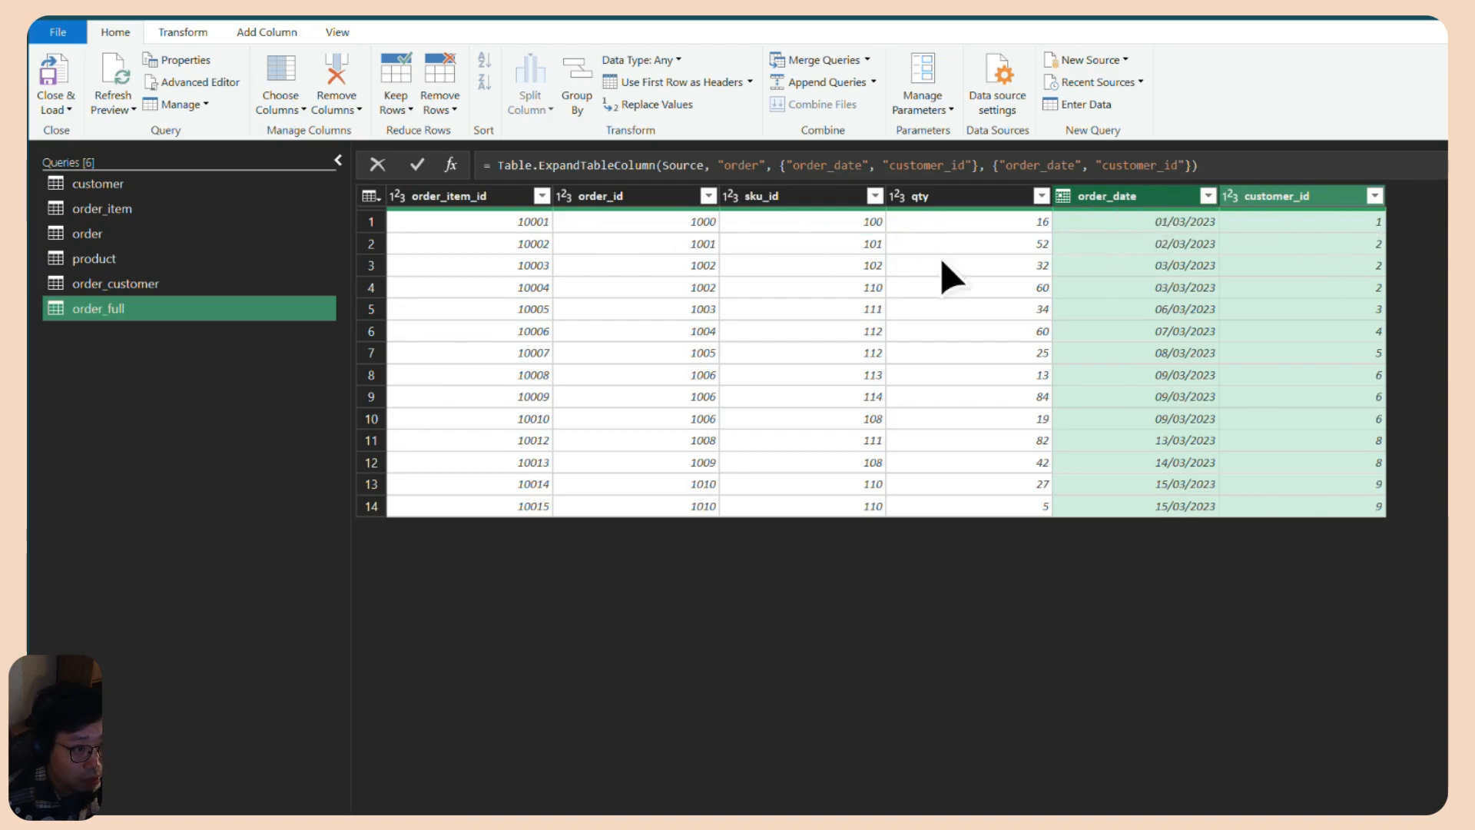
Merge the product query into order_full, matching on sku_id with a Left Outer join.
{"action": "left_click", "coordinate": [1299, 197]}
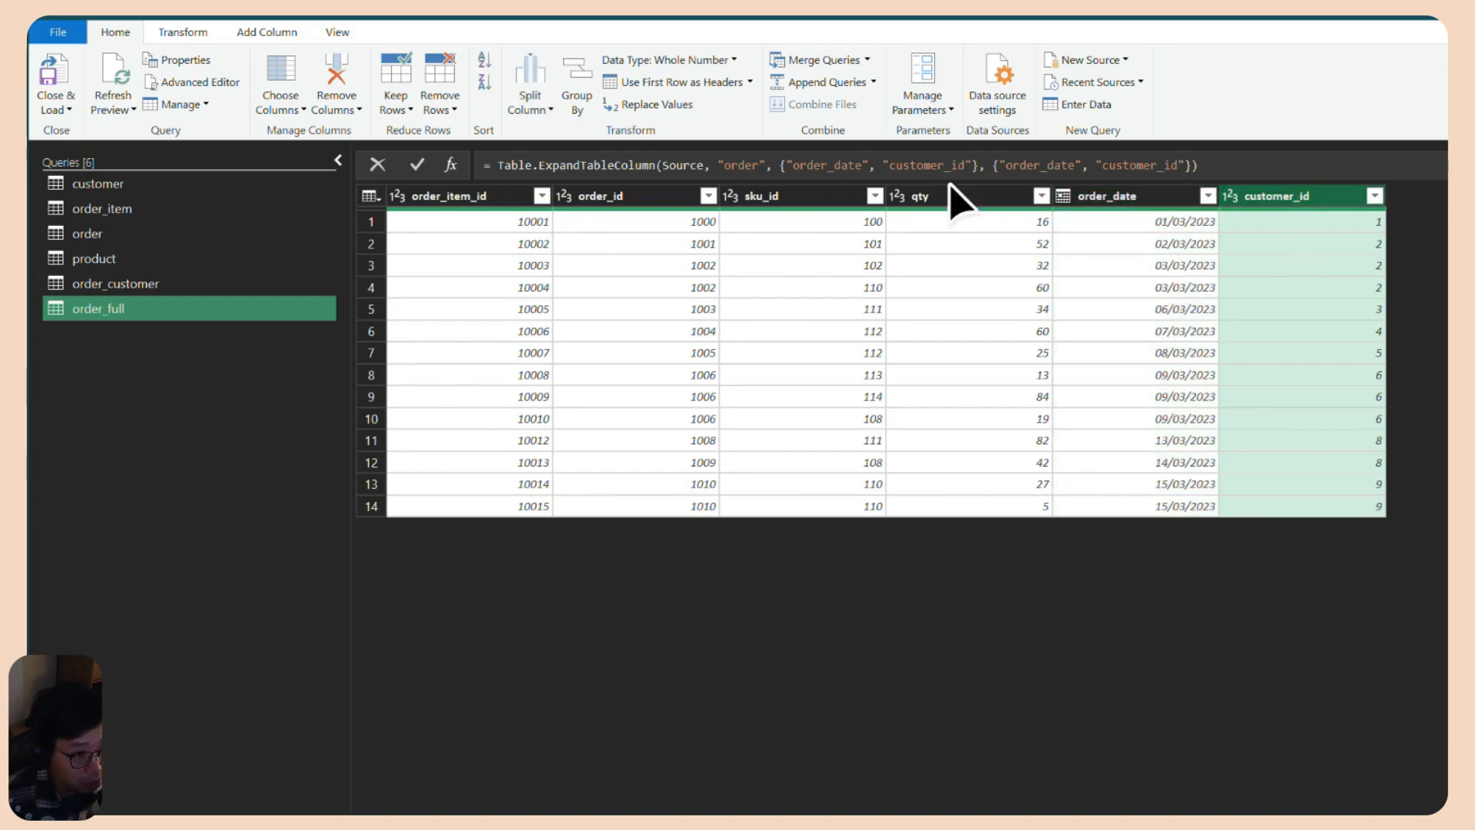
{"action": "left_click", "coordinate": [813, 208]}
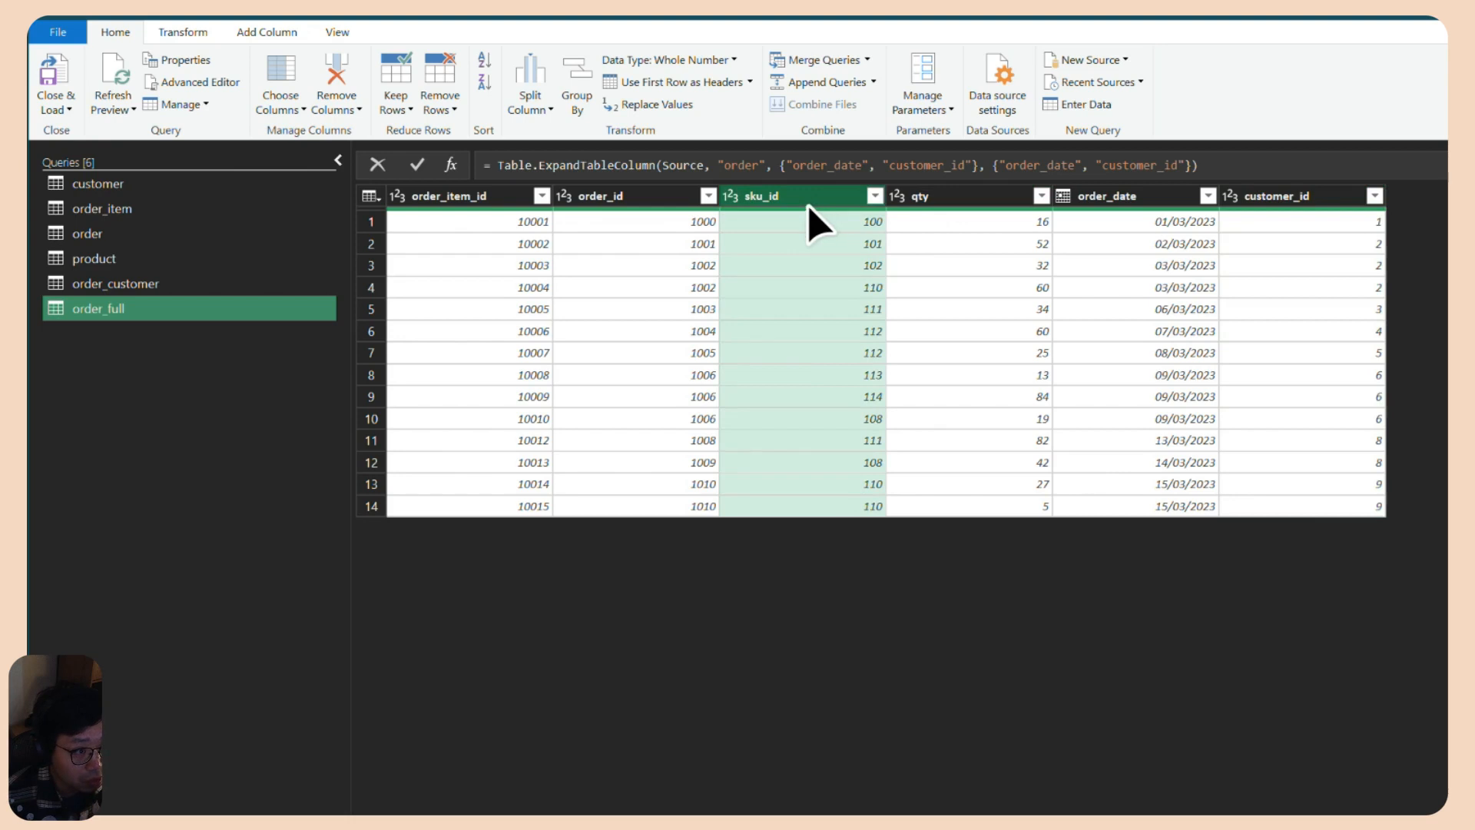
{"action": "mouse_move", "coordinate": [807, 209]}
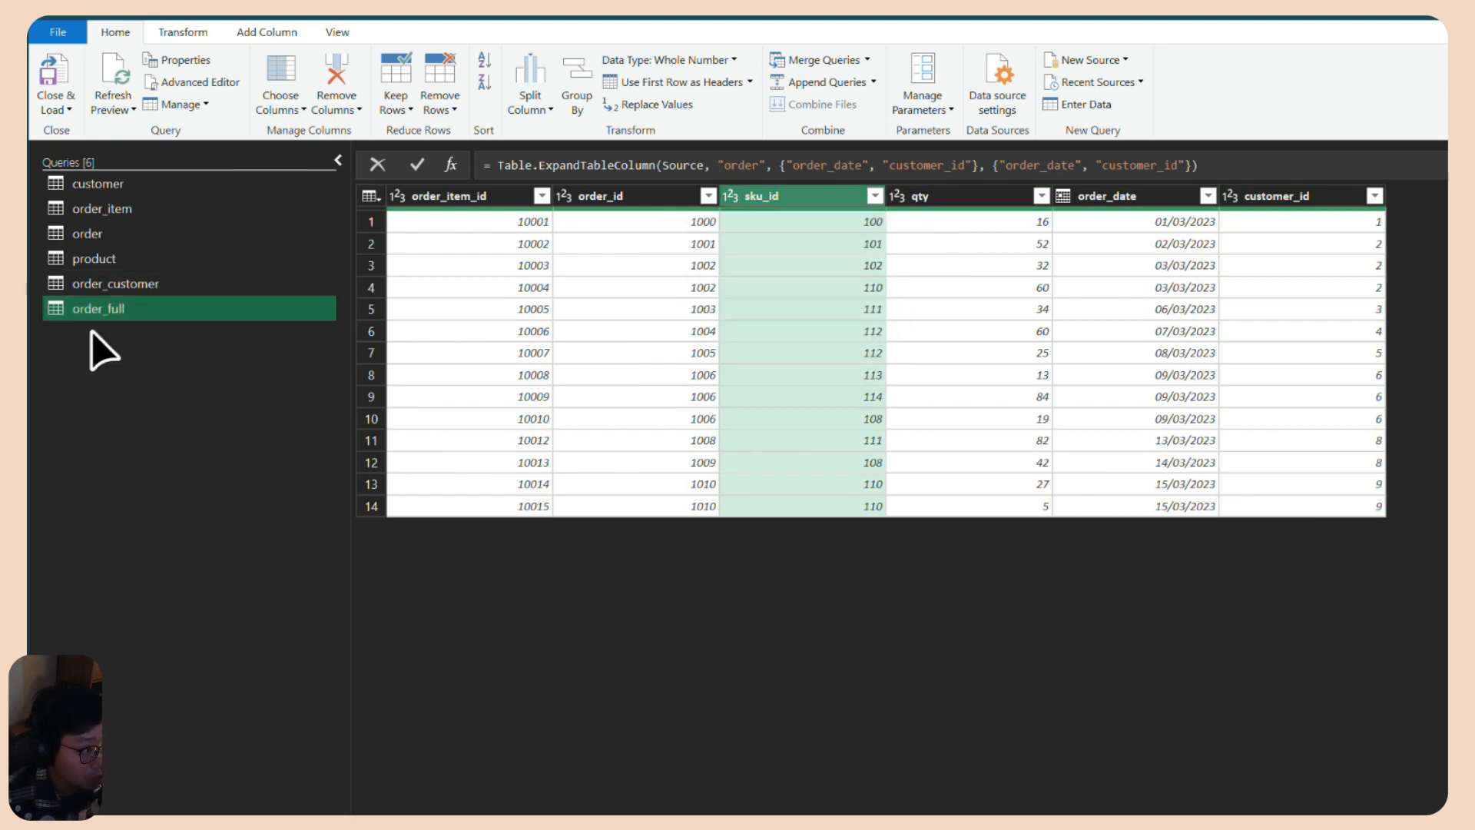
{"action": "left_click", "coordinate": [828, 64]}
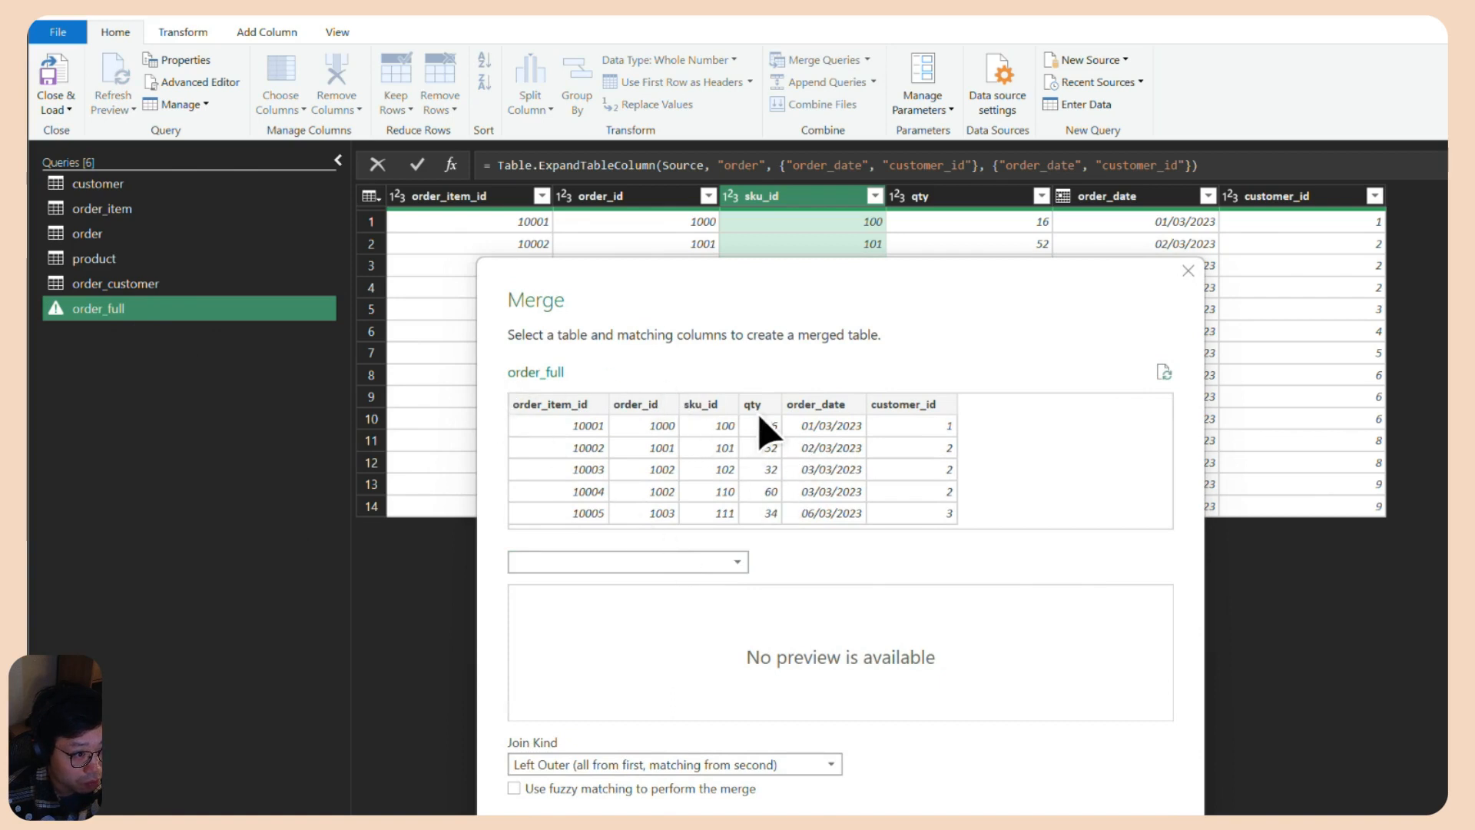
{"action": "left_click", "coordinate": [713, 419]}
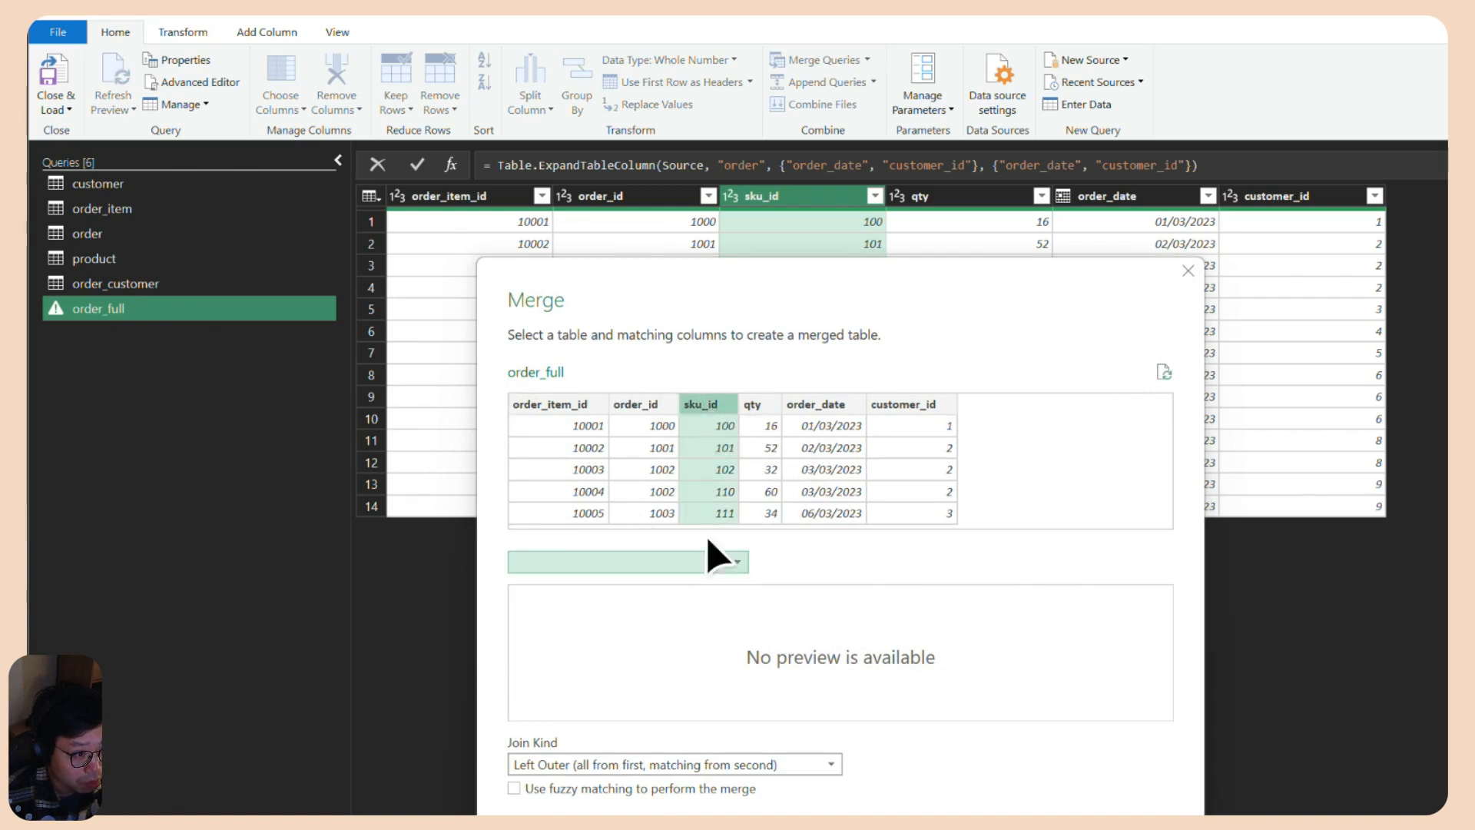
{"action": "left_click", "coordinate": [733, 562]}
{"action": "left_click", "coordinate": [560, 696]}
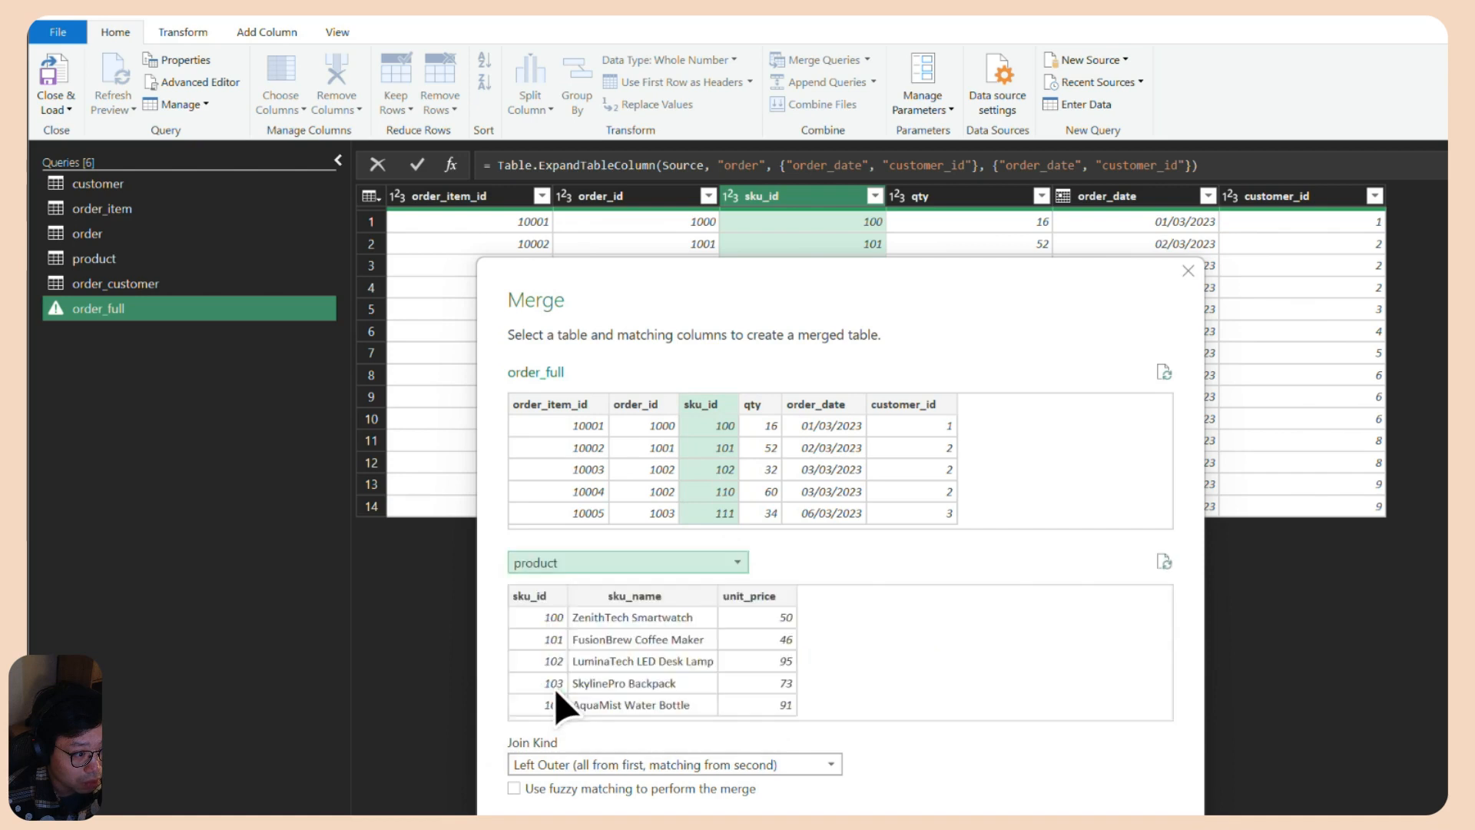
{"action": "left_click", "coordinate": [548, 594]}
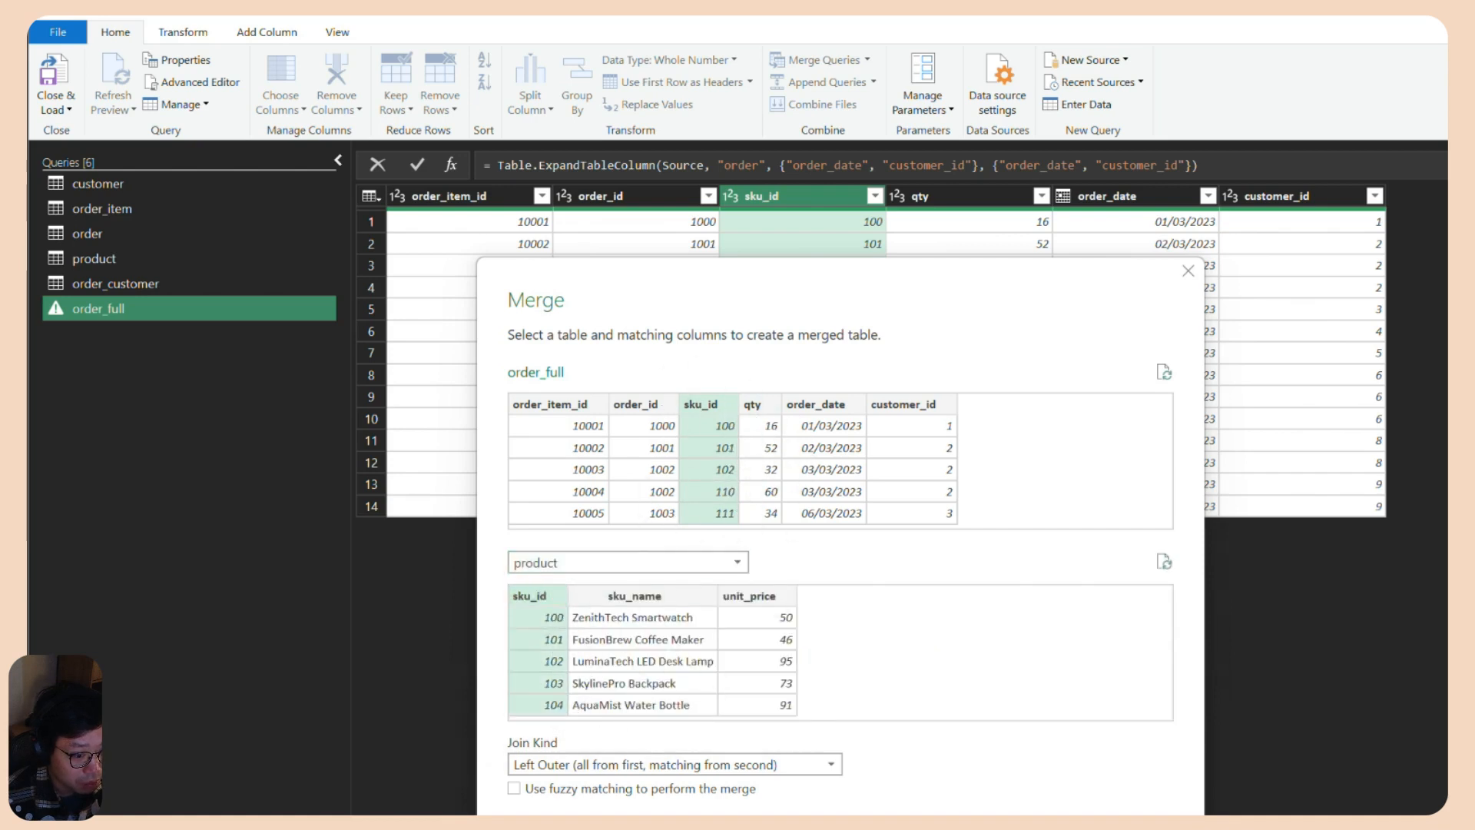
{"action": "key", "text": "Return"}
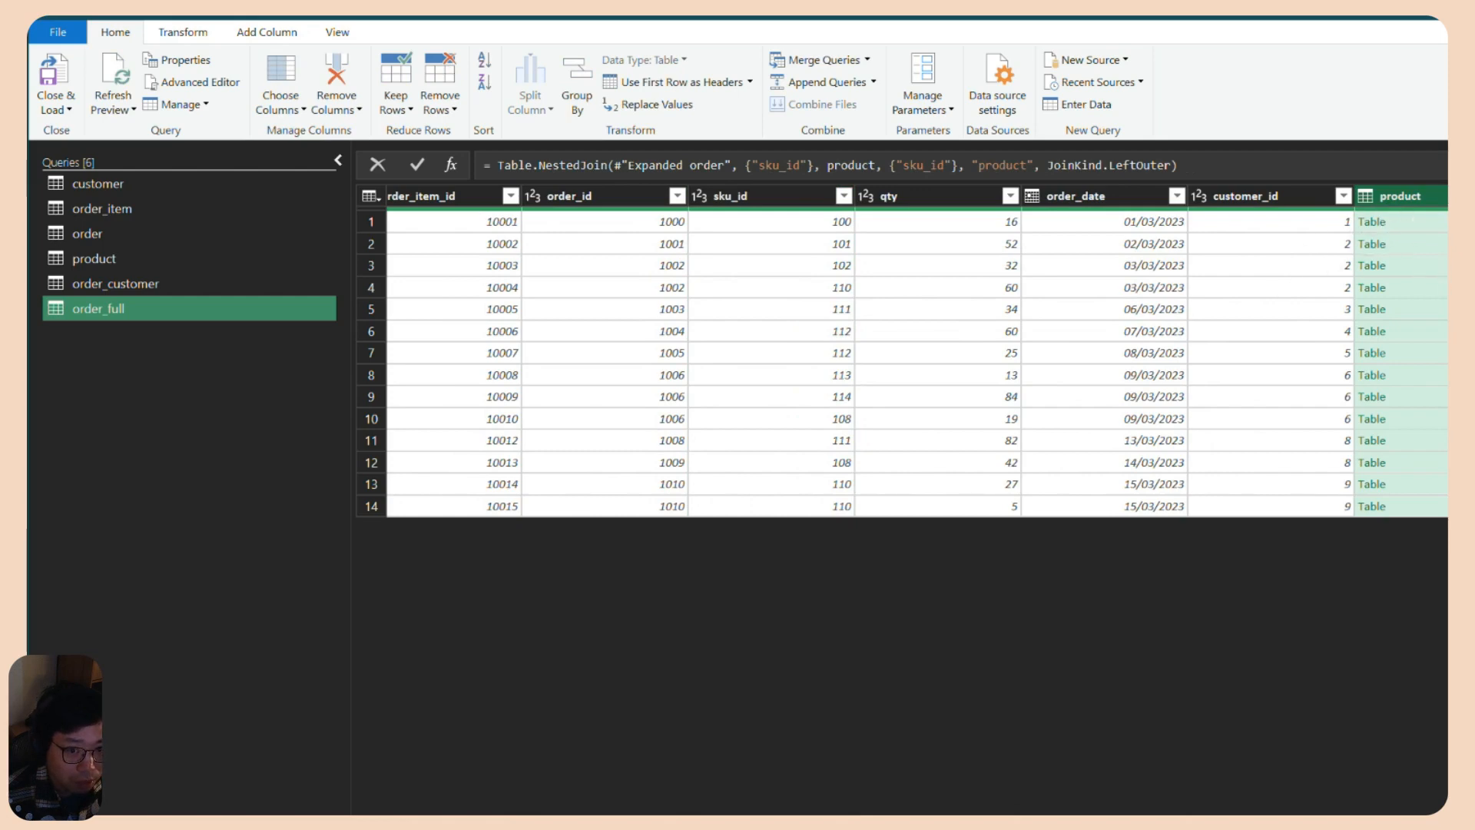
Expand the product column into sku_name and unit_price, leaving out sku_id and the name prefix.
{"action": "left_click", "coordinate": [1447, 196]}
{"action": "left_click", "coordinate": [1206, 300]}
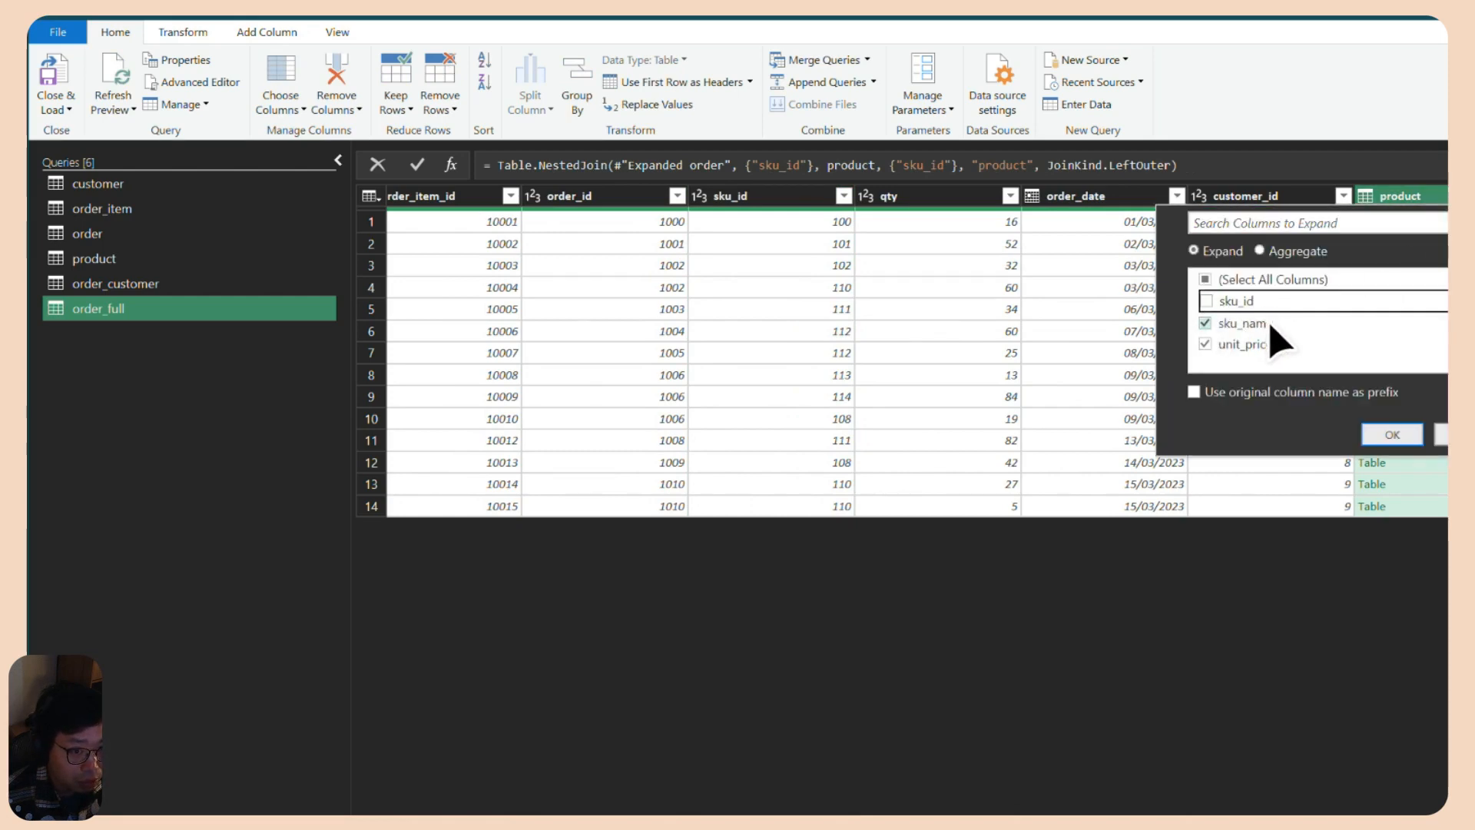
{"action": "left_click", "coordinate": [1392, 435]}
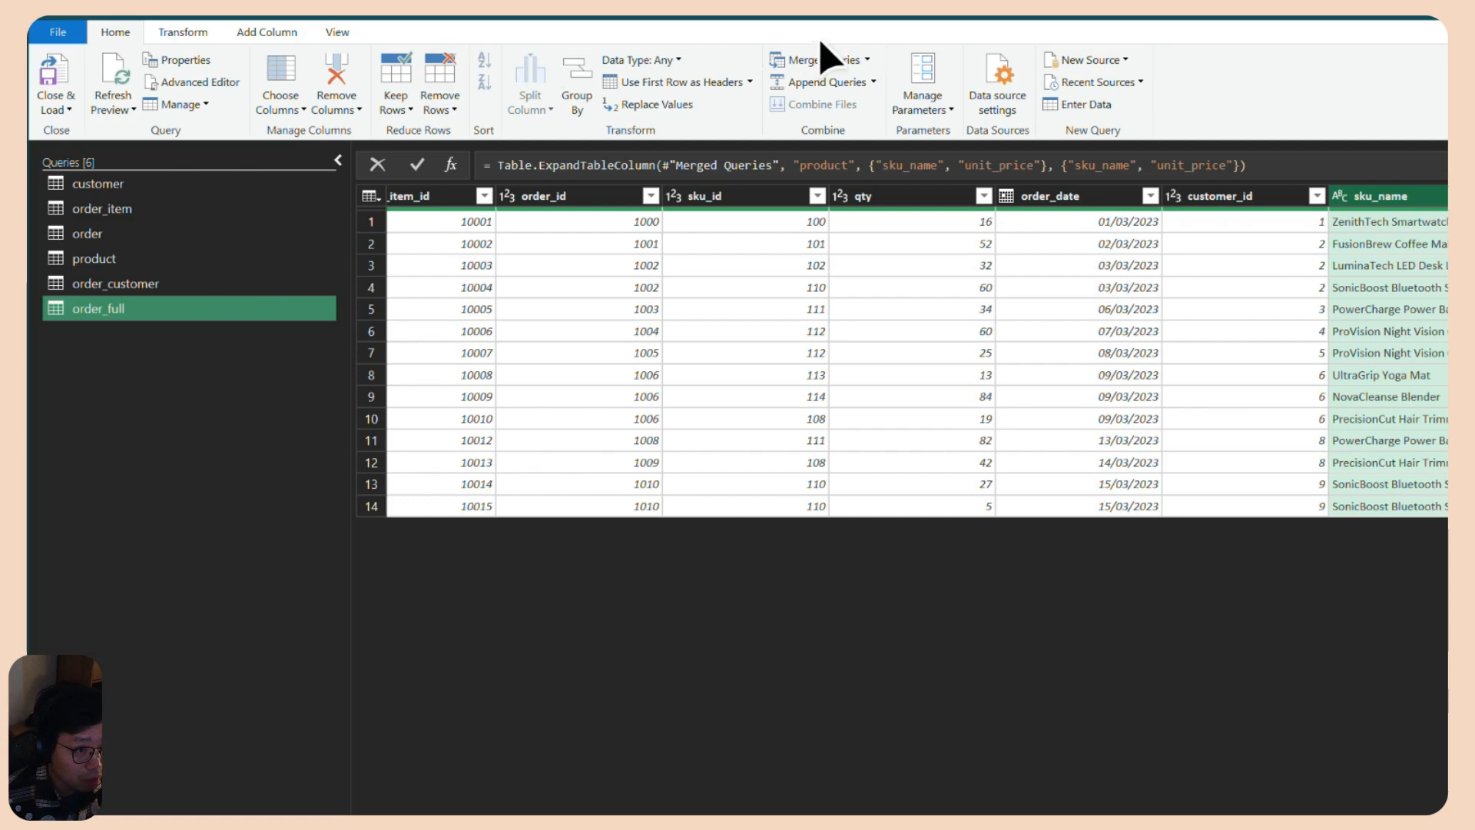
Merge the customer query into order_full, matching on customer_id with a Left Outer join.
{"action": "left_click", "coordinate": [830, 59]}
{"action": "left_click", "coordinate": [823, 85]}
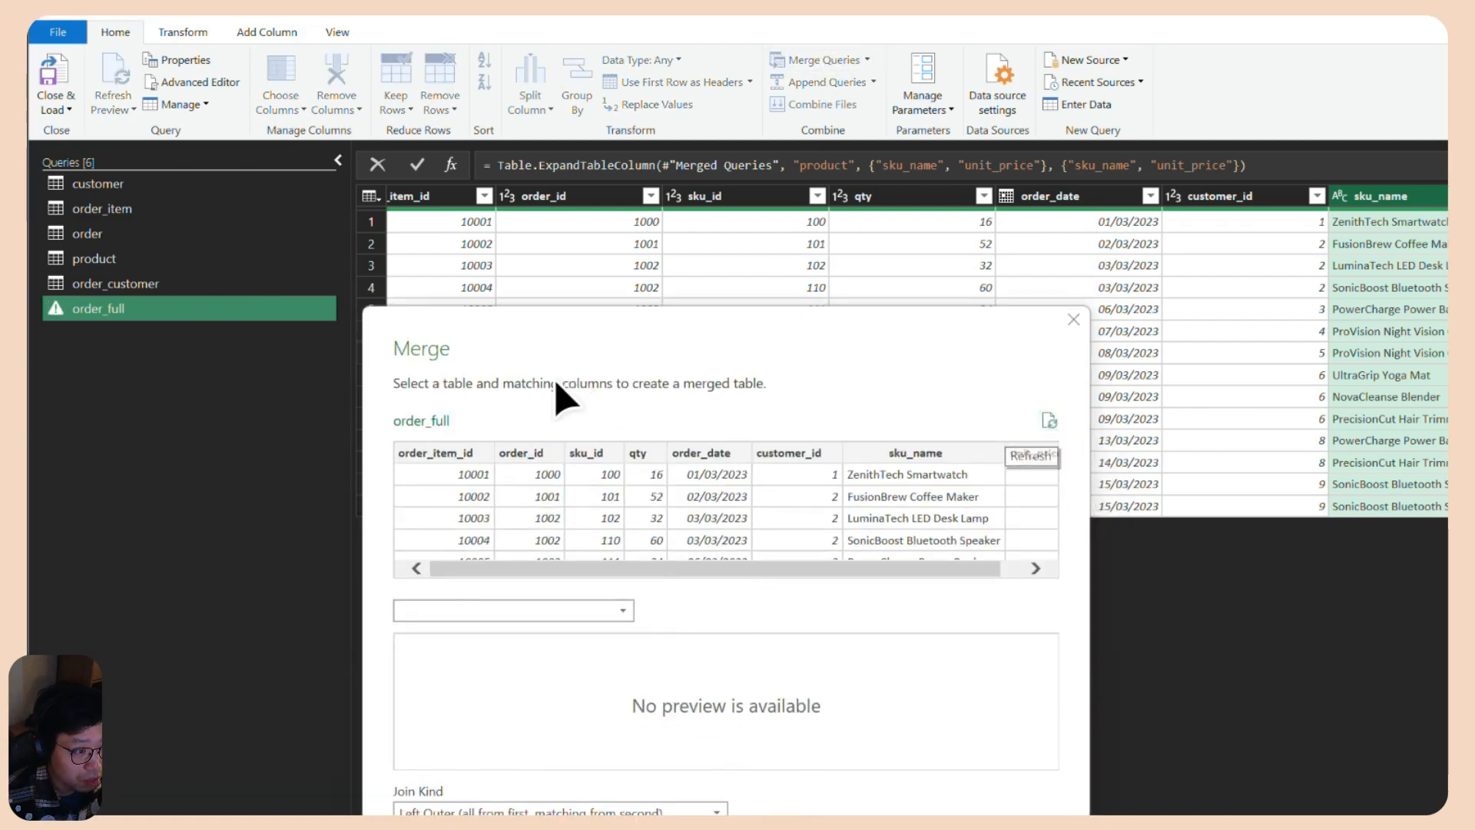
{"action": "left_click", "coordinate": [811, 453]}
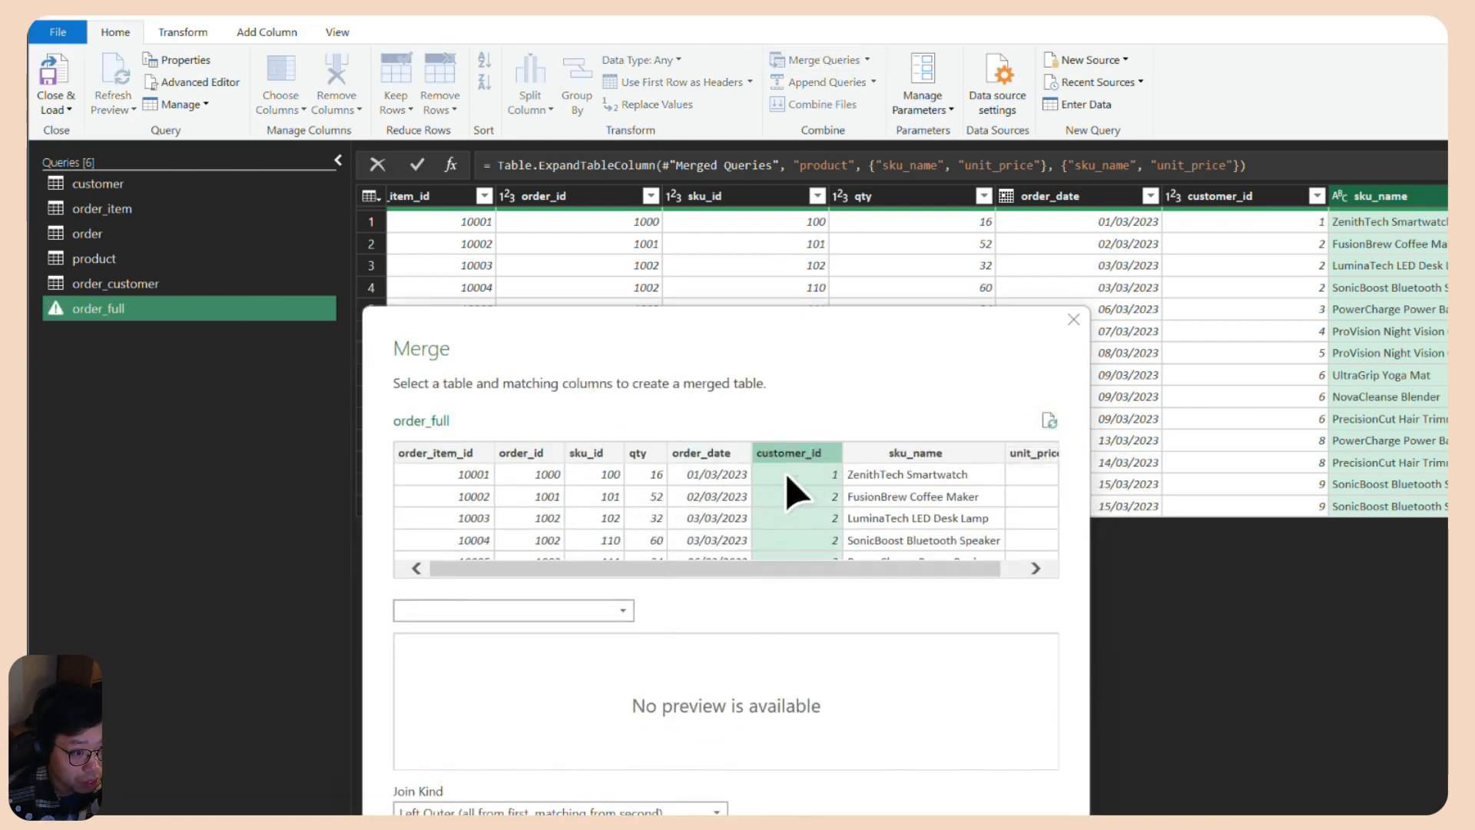
{"action": "left_click", "coordinate": [566, 615]}
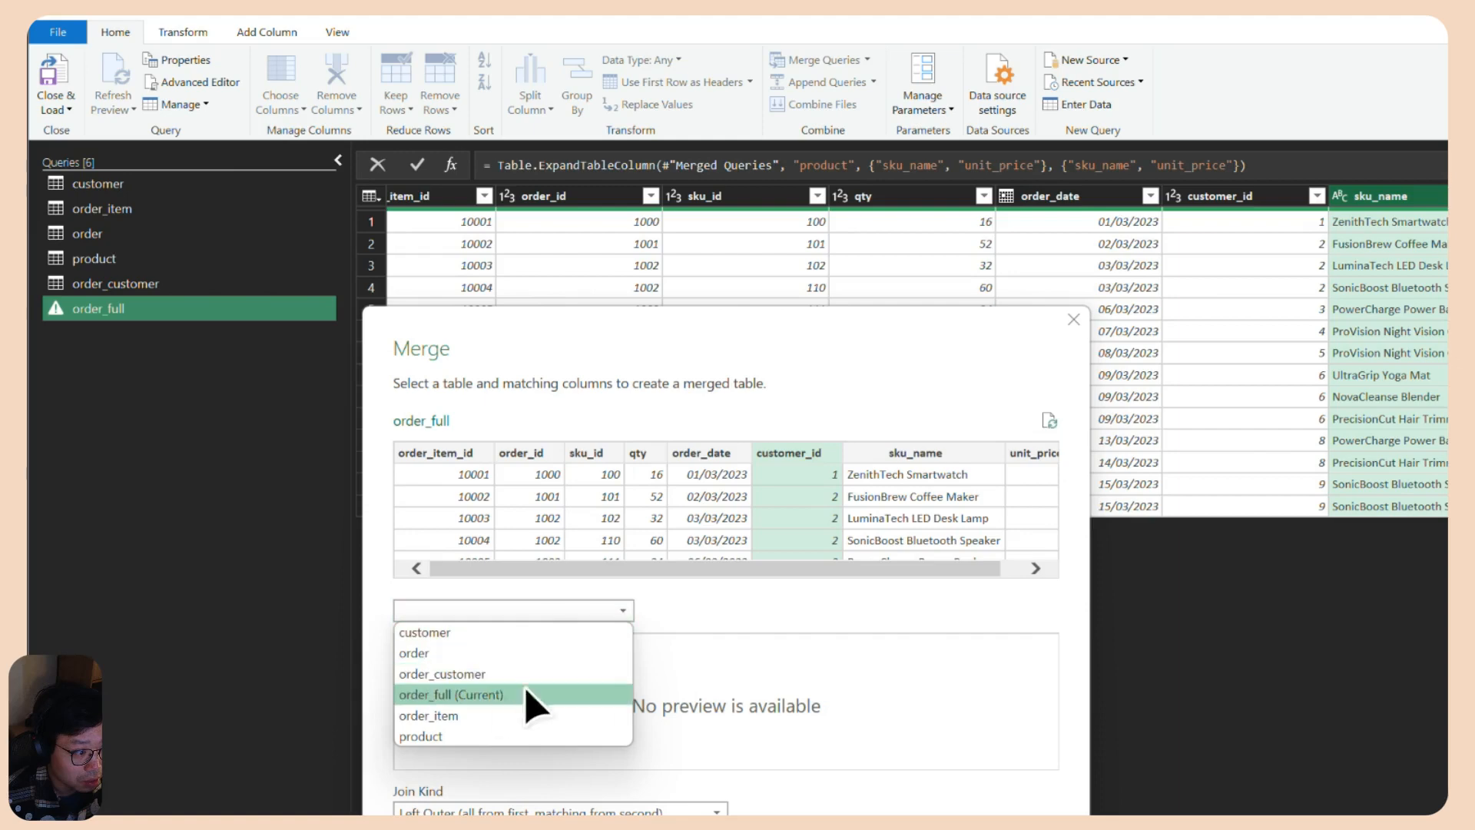
{"action": "left_click", "coordinate": [479, 673]}
{"action": "left_click", "coordinate": [522, 611]}
{"action": "left_click", "coordinate": [480, 632]}
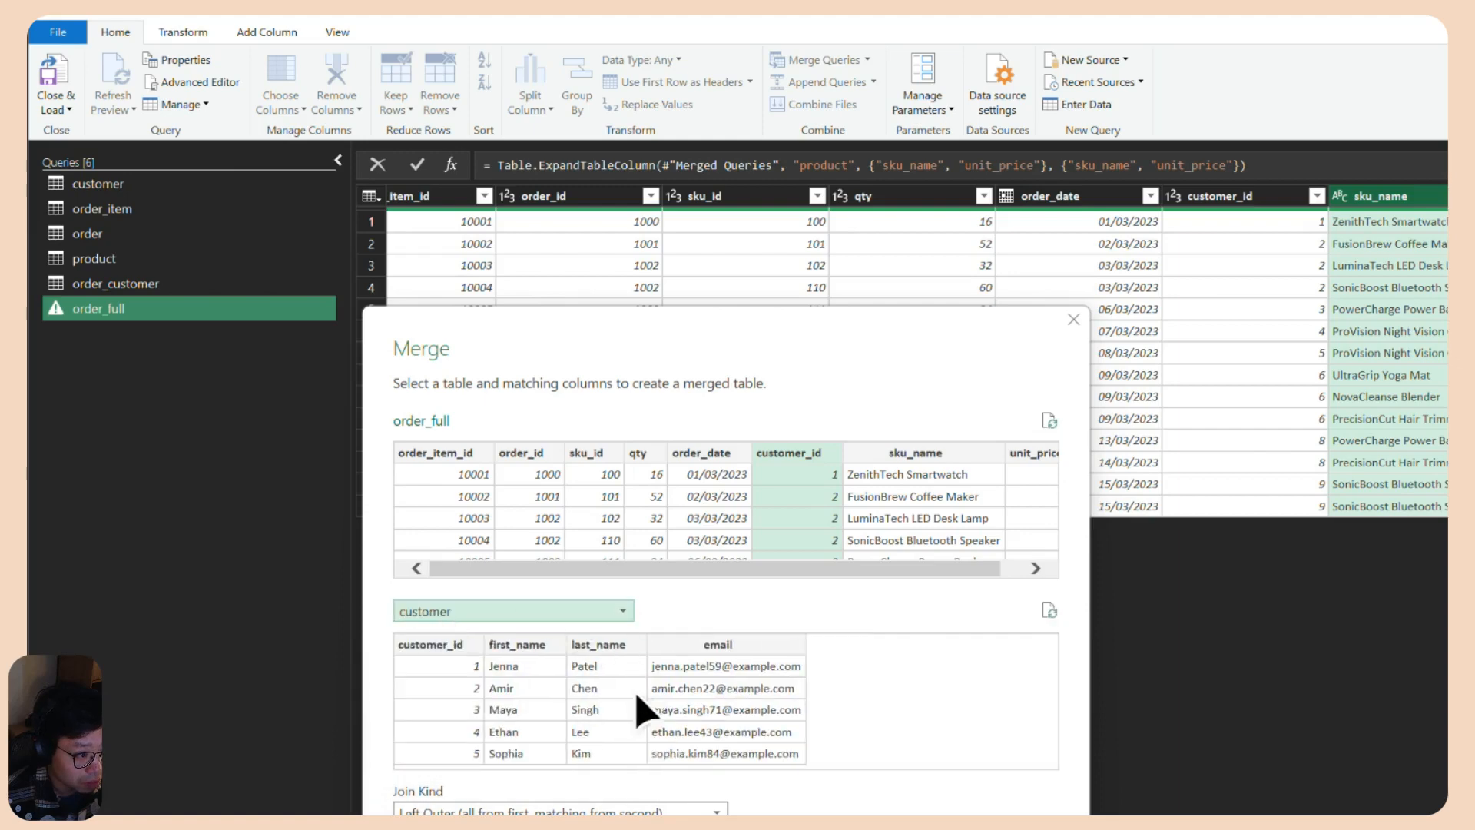
{"action": "left_click", "coordinate": [439, 645]}
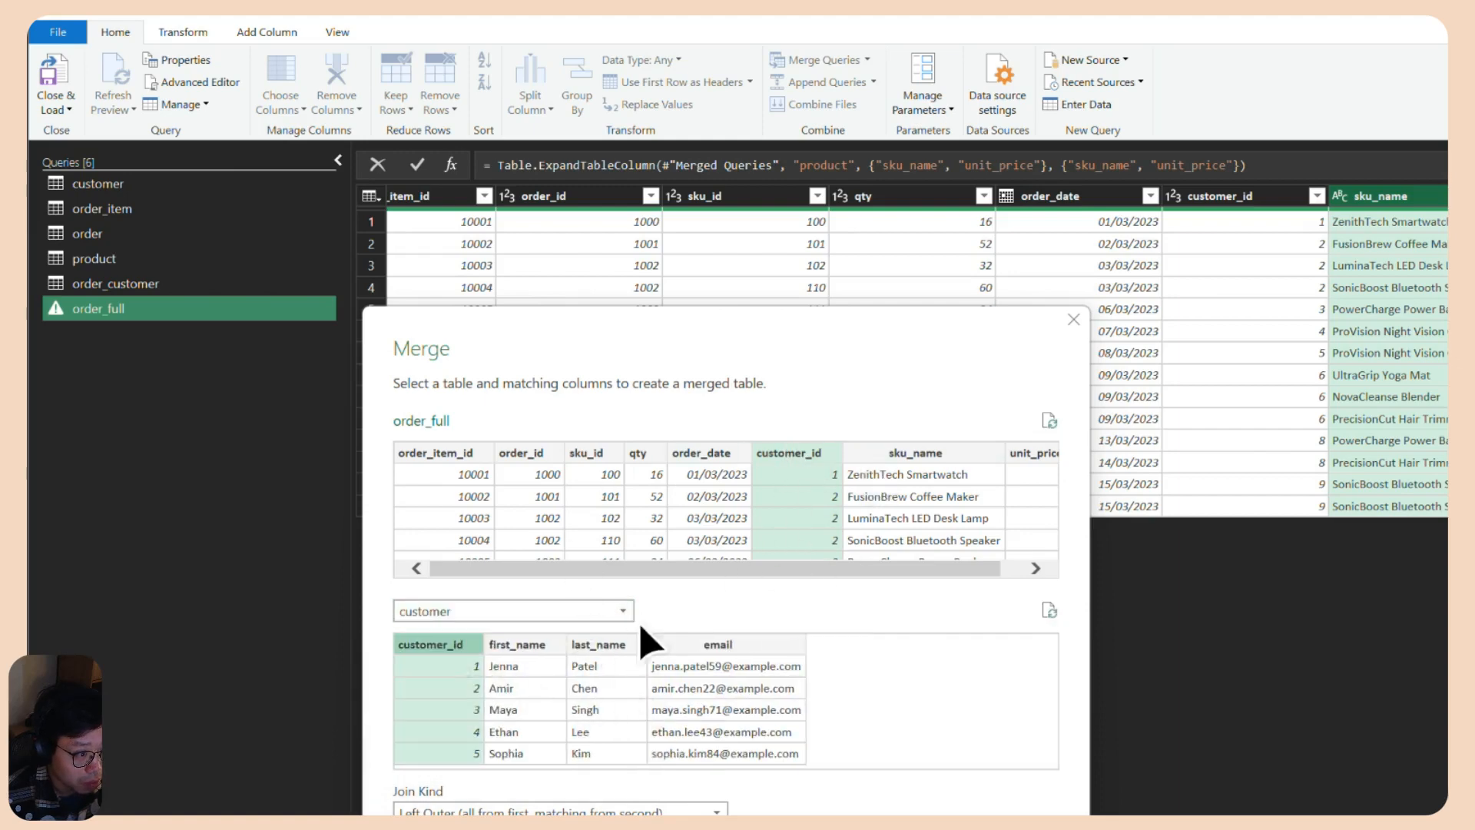
{"action": "key", "text": "Return"}
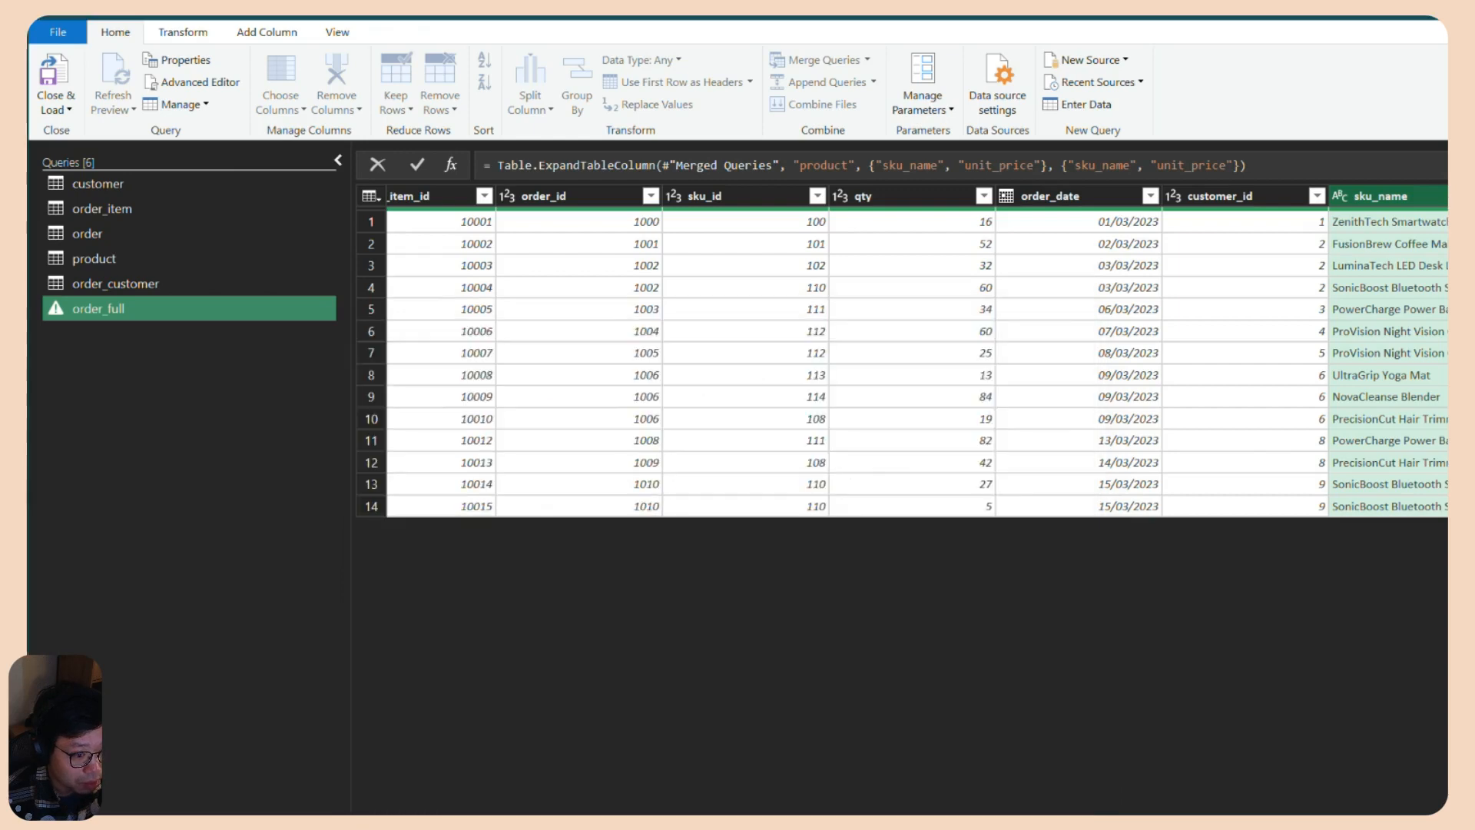
Expand the customer column into first_name, last_name and email, leaving out customer_id and the name prefix.
{"action": "left_click", "coordinate": [1448, 196]}
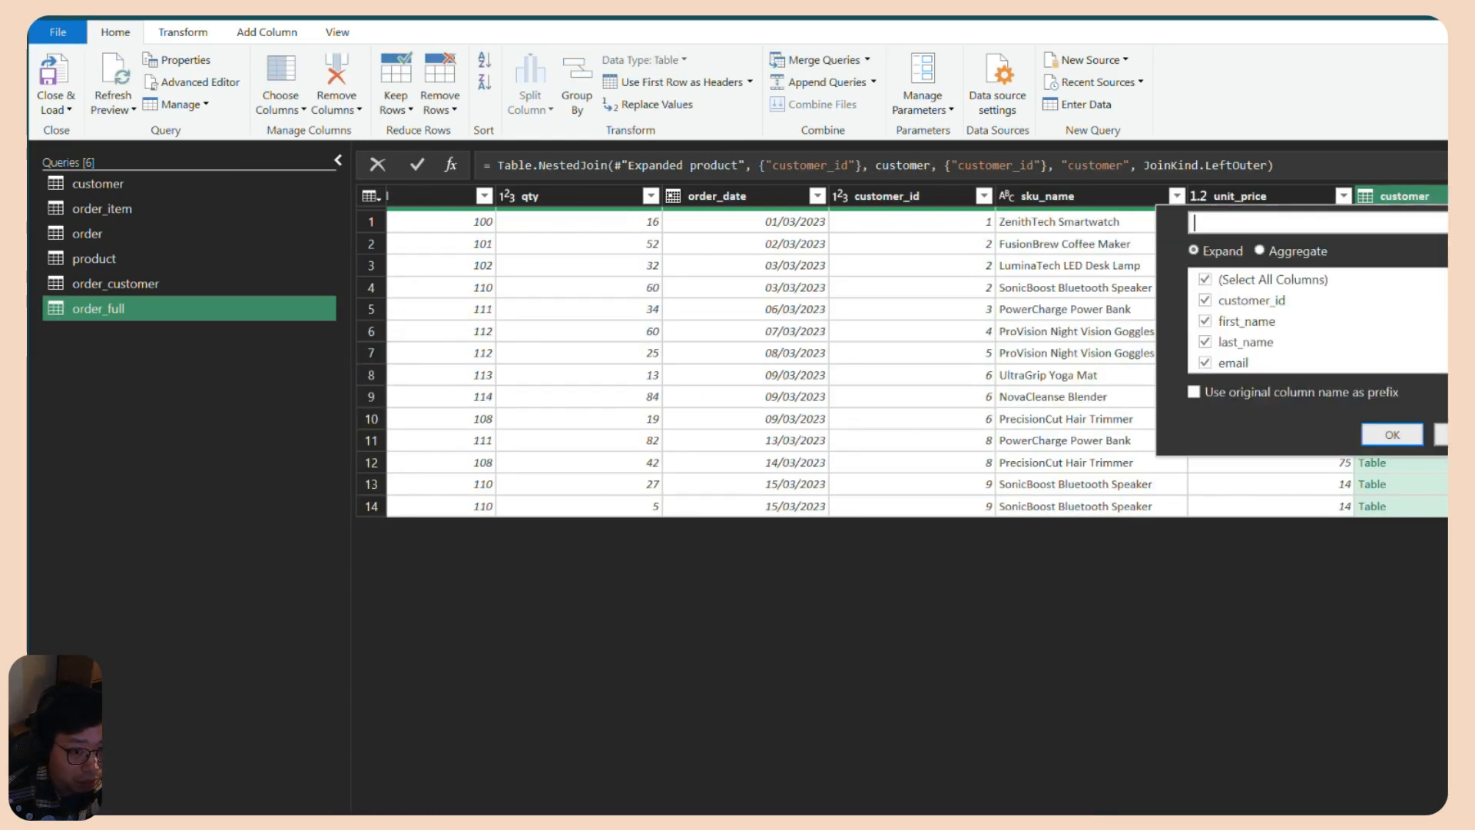
{"action": "left_click", "coordinate": [1205, 307]}
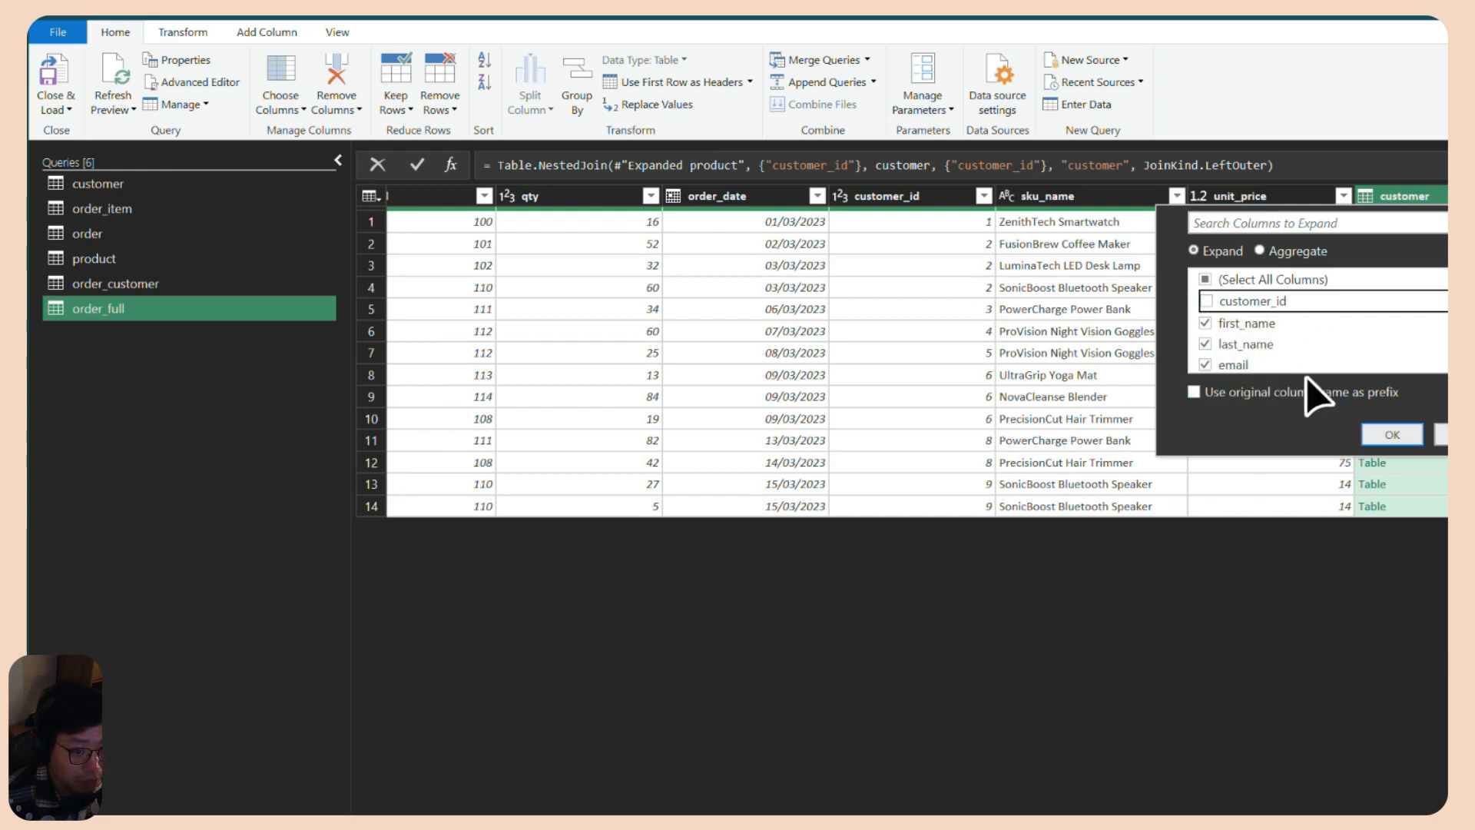
{"action": "left_click", "coordinate": [1406, 435]}
Collapse the query list and review all columns of the merged order_full table.
{"action": "scroll", "coordinate": [917, 361], "scroll_direction": "left", "scroll_amount": 5}
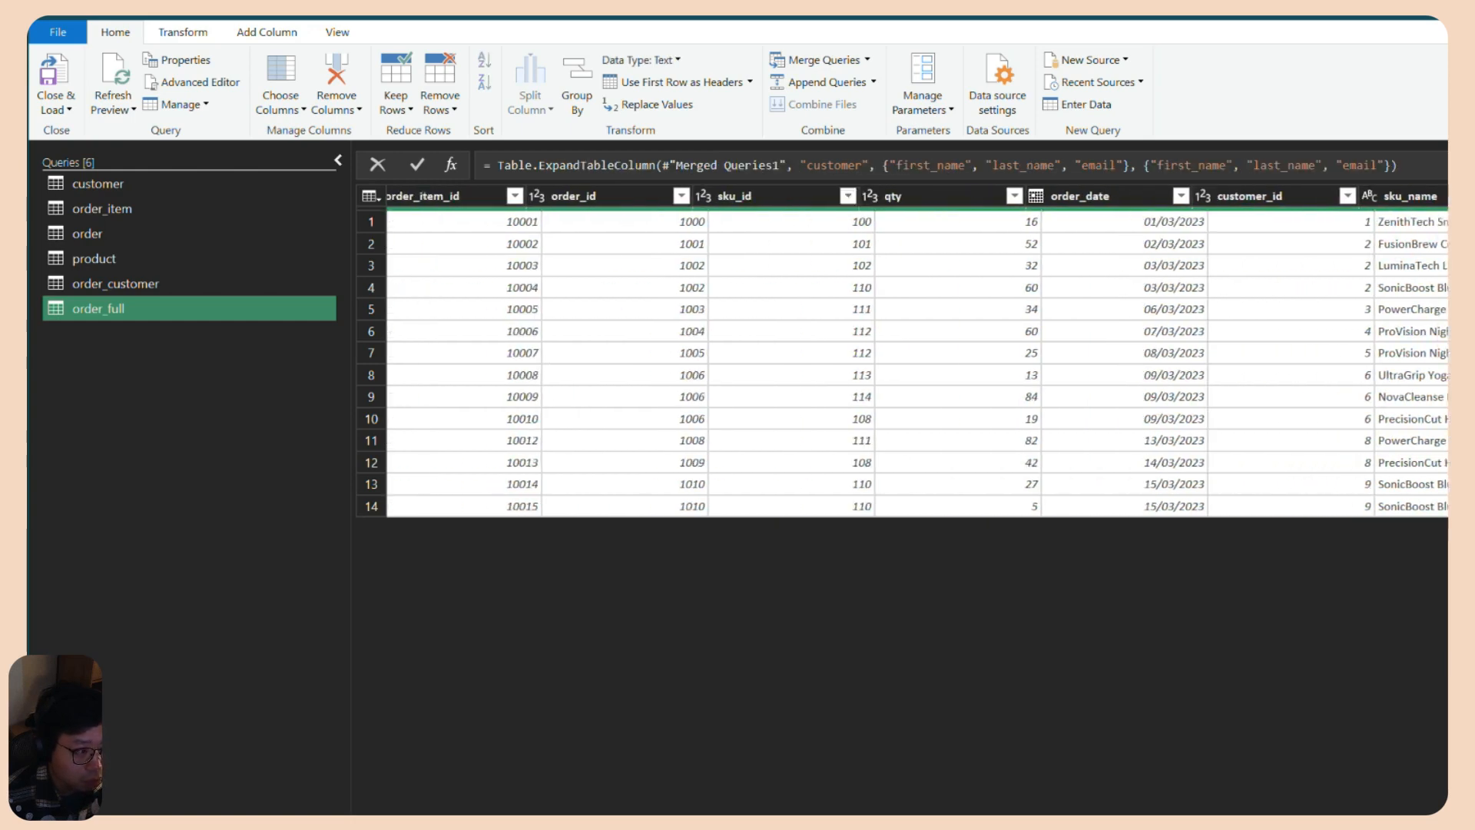
{"action": "left_click", "coordinate": [338, 160]}
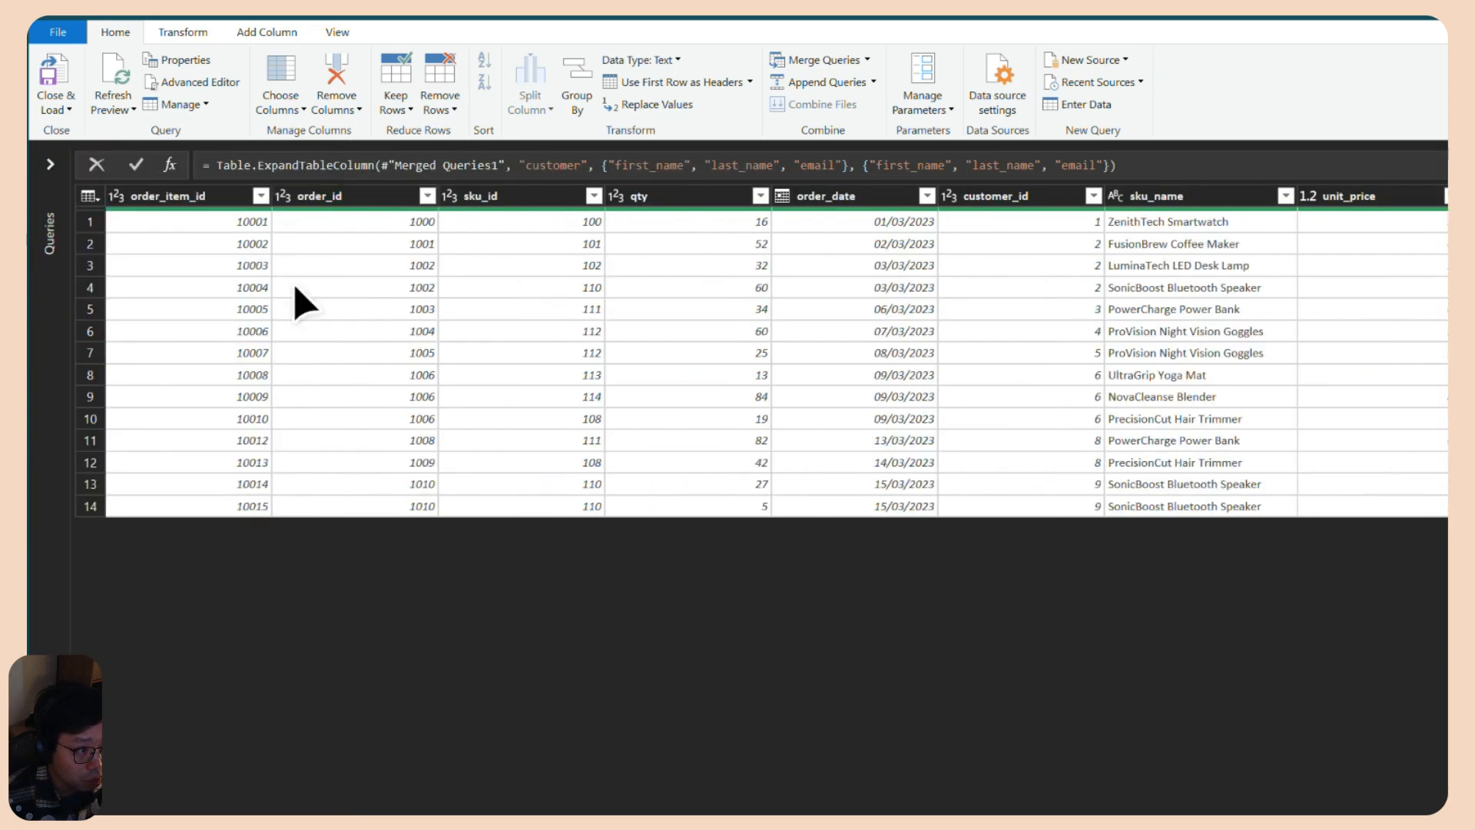
{"action": "scroll", "coordinate": [296, 297], "scroll_direction": "right", "scroll_amount": 5}
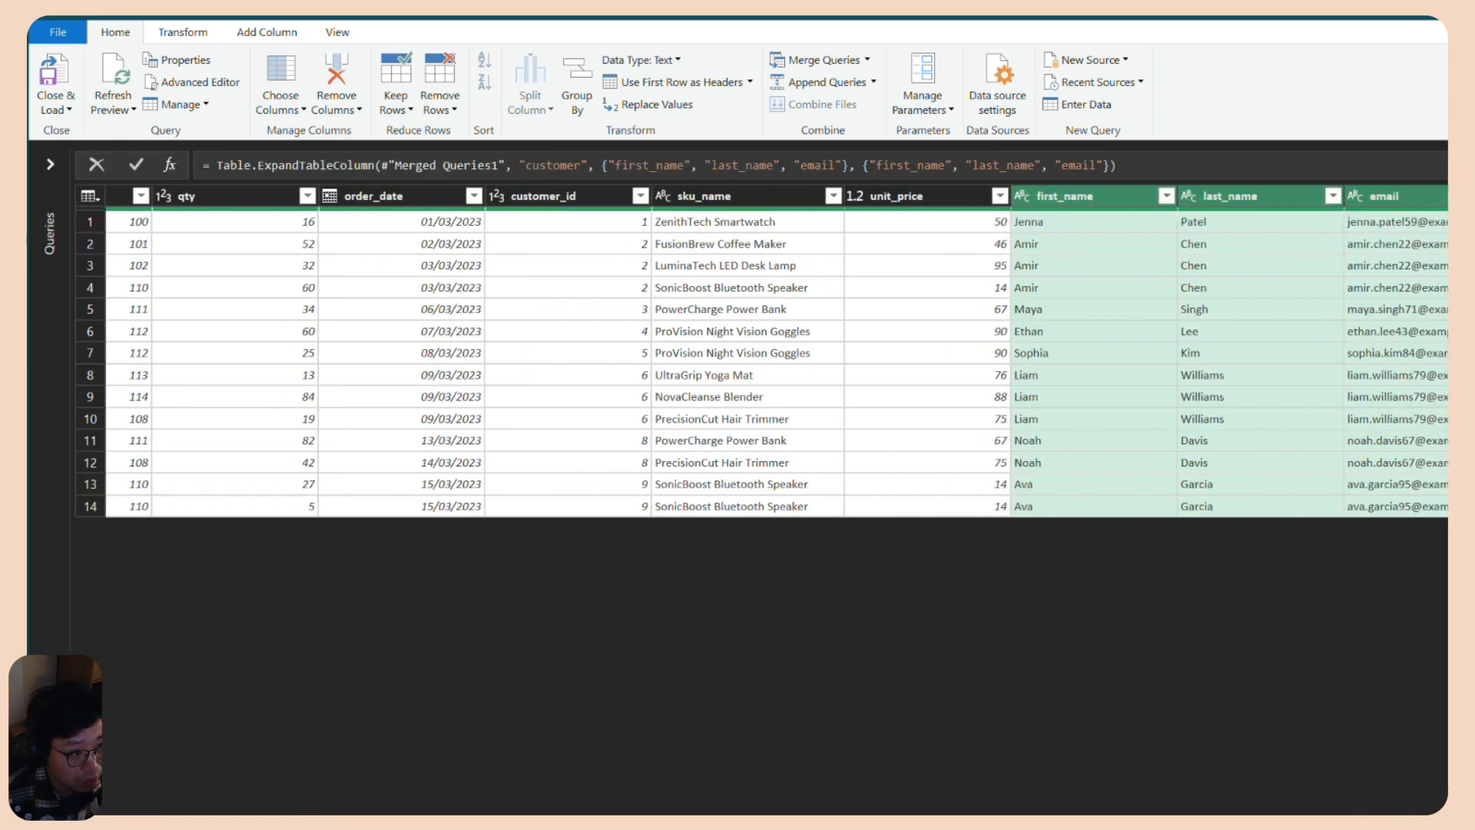
{"action": "scroll", "coordinate": [738, 361], "scroll_direction": "left", "scroll_amount": 5}
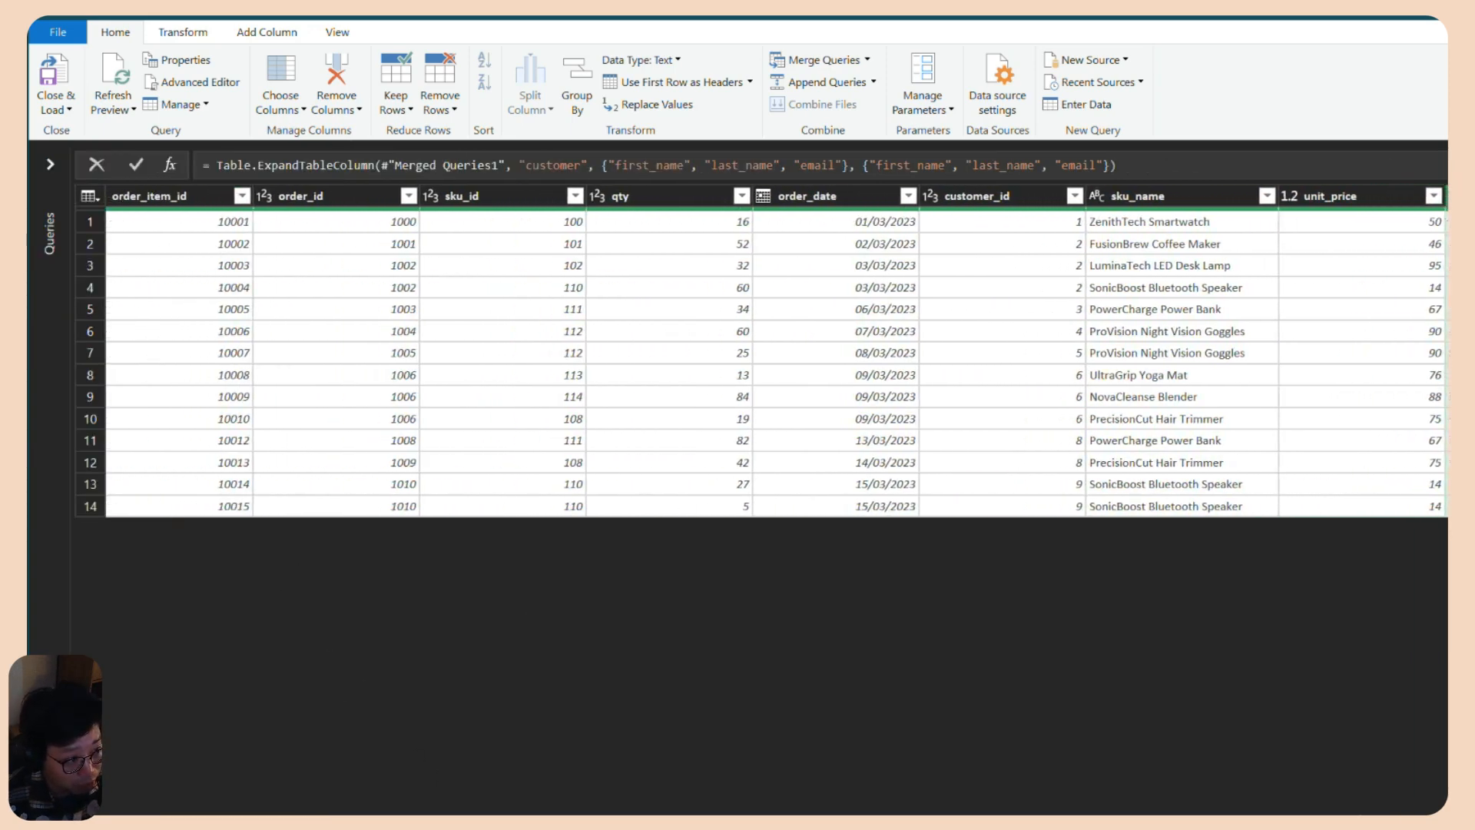
{"action": "scroll", "coordinate": [737, 361], "scroll_direction": "left", "scroll_amount": 1}
{"action": "scroll", "coordinate": [737, 361], "scroll_direction": "right", "scroll_amount": 3}
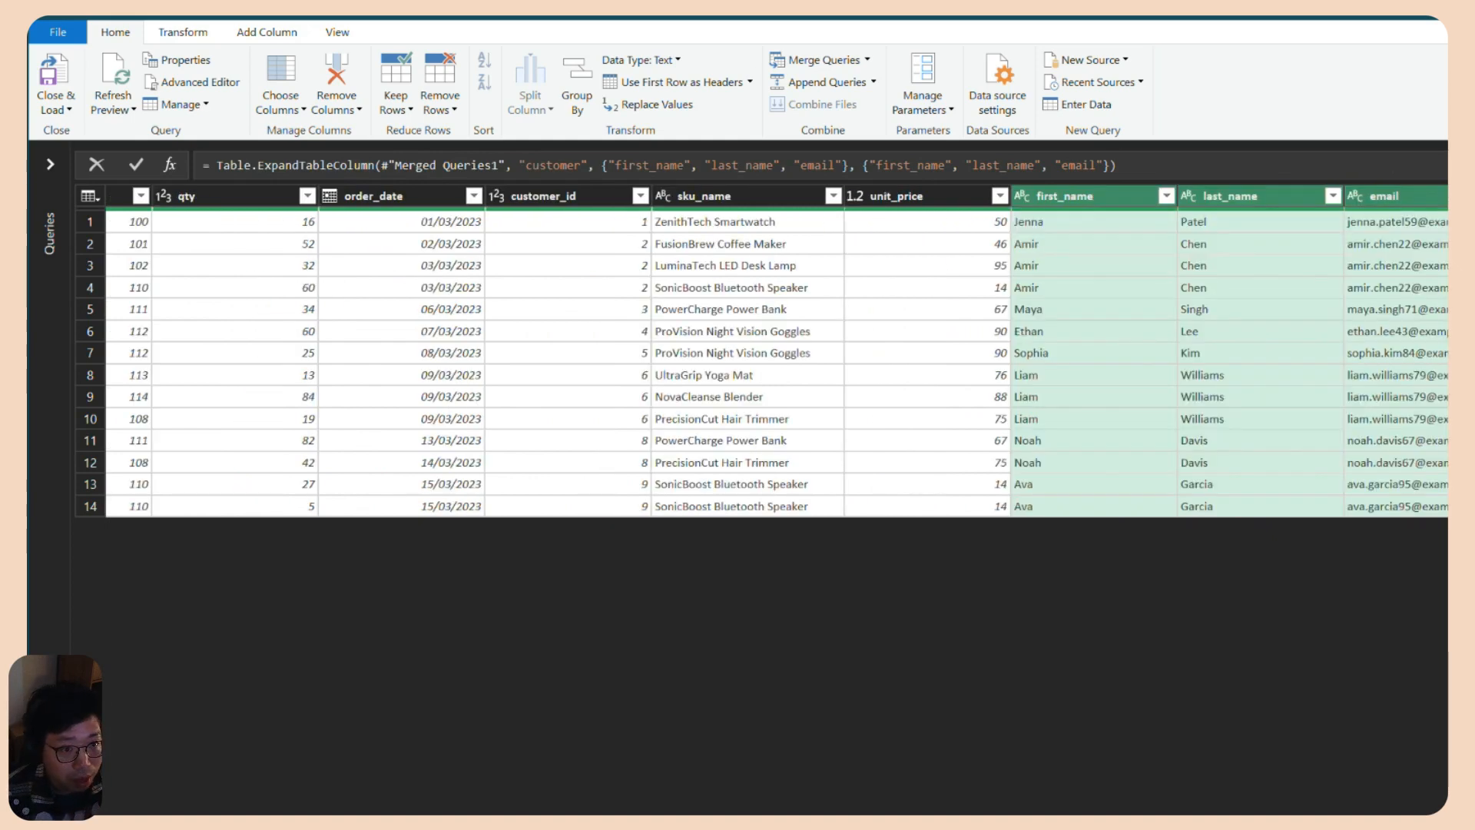
{"action": "scroll", "coordinate": [738, 361], "scroll_direction": "left", "scroll_amount": 3}
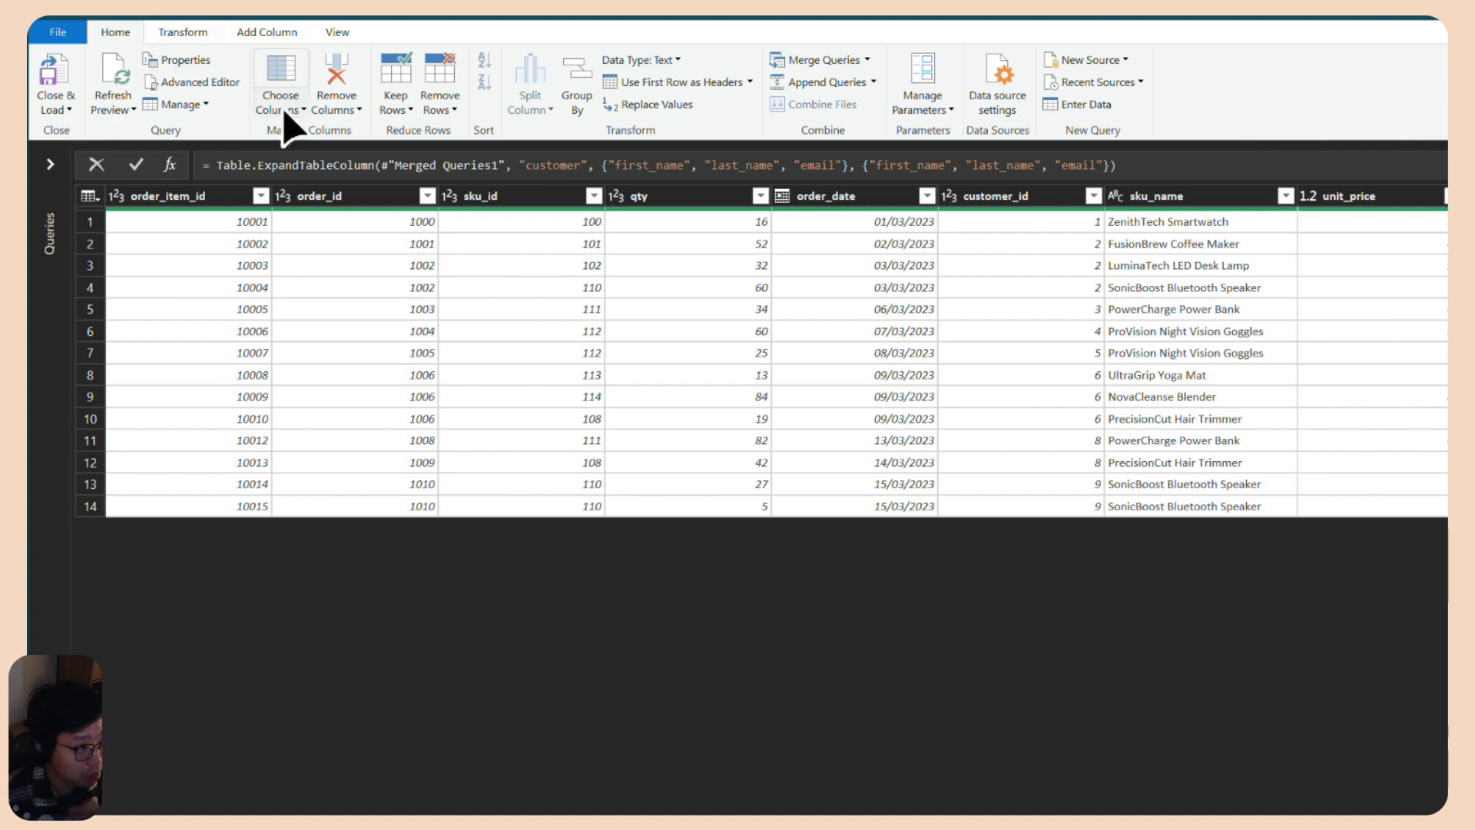
{"action": "left_click", "coordinate": [186, 201]}
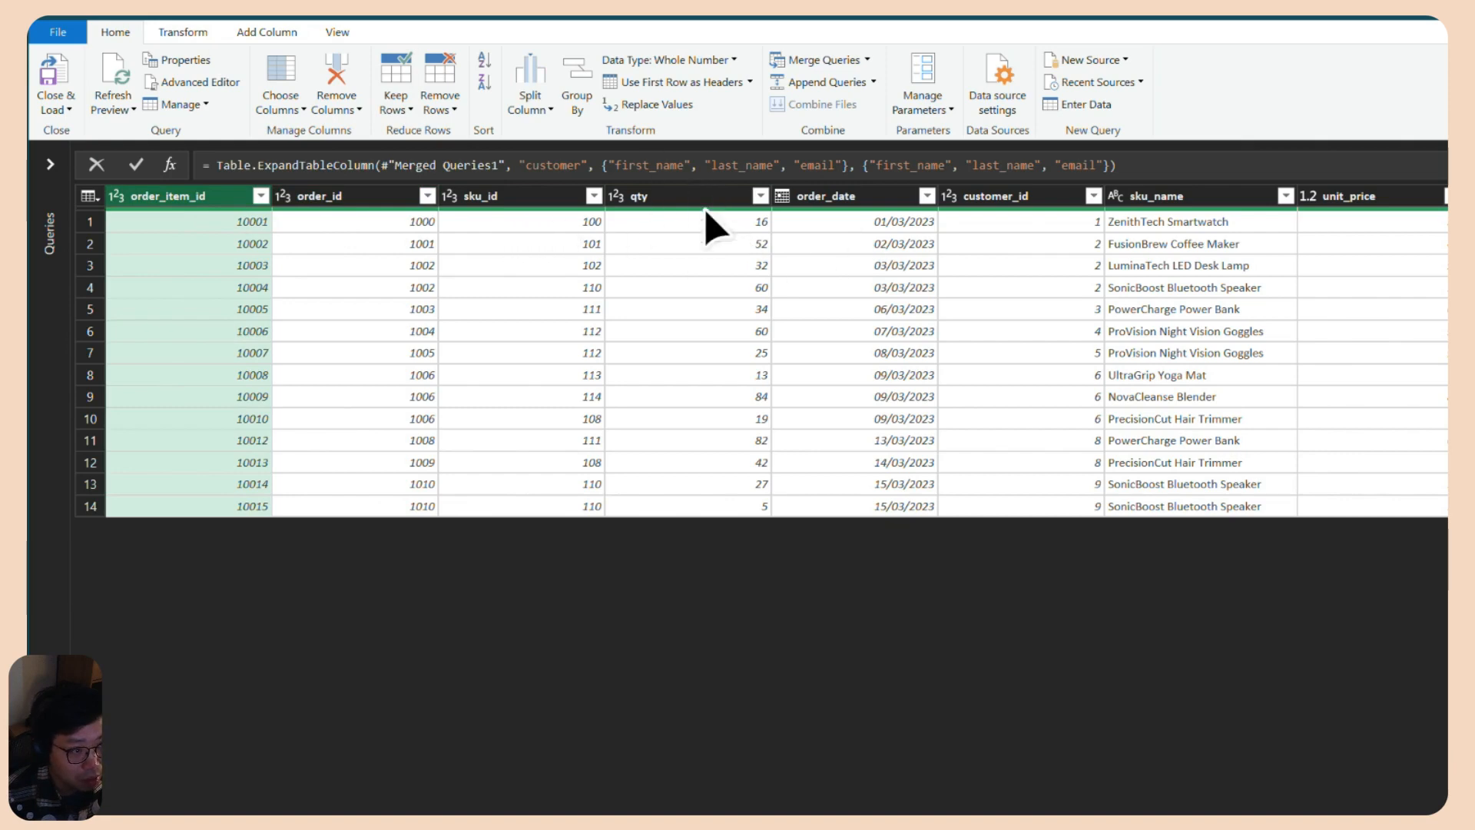
Remove the sku_id column from order_full.
{"action": "left_click", "coordinate": [507, 197]}
{"action": "right_click", "coordinate": [507, 197]}
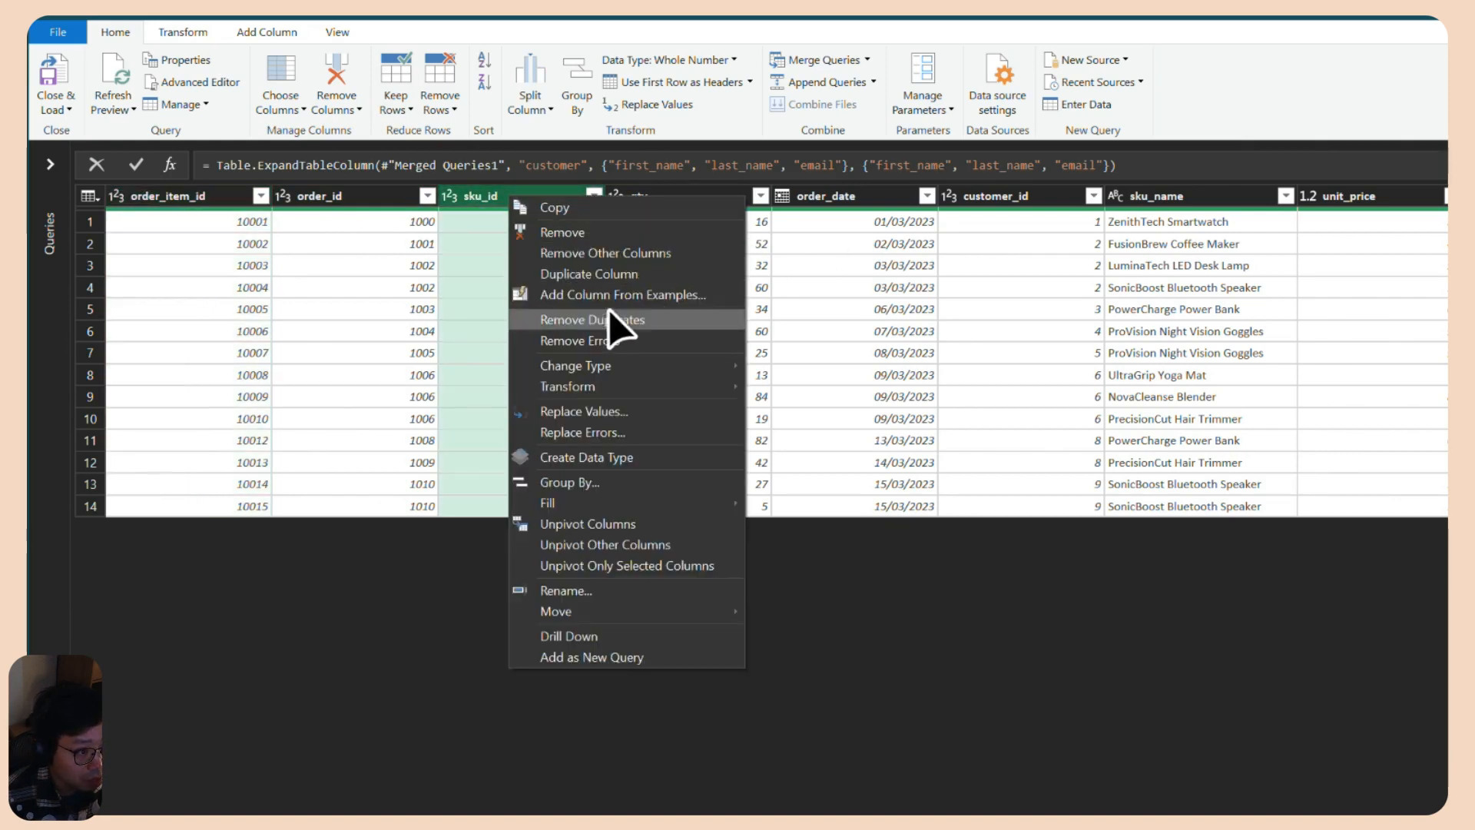
{"action": "left_click", "coordinate": [580, 234]}
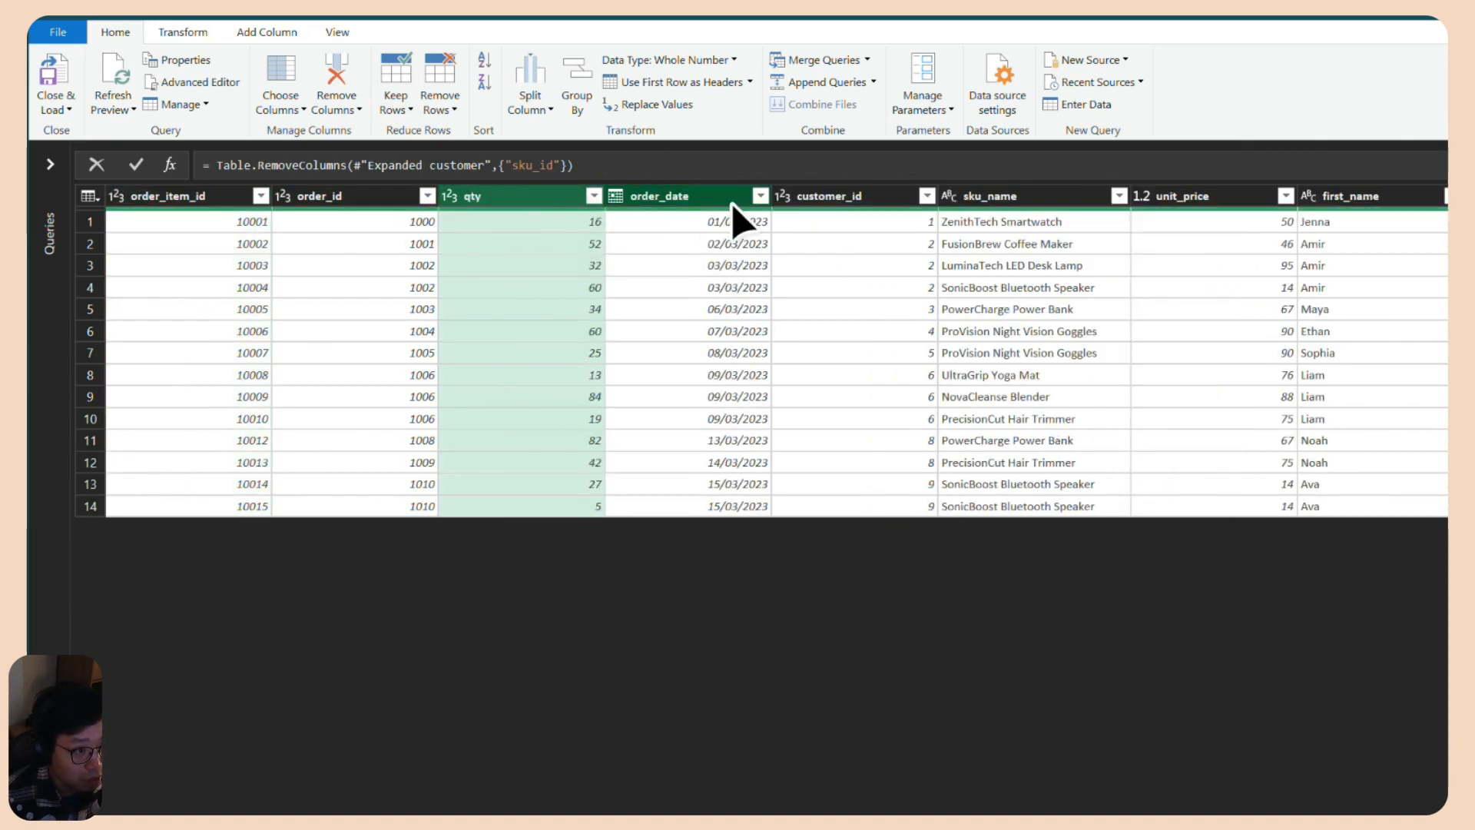
Move order_date to the front of order_full and place first_name and last_name ahead of it.
{"action": "left_click_drag", "start_coordinate": [731, 205], "coordinate": [192, 215]}
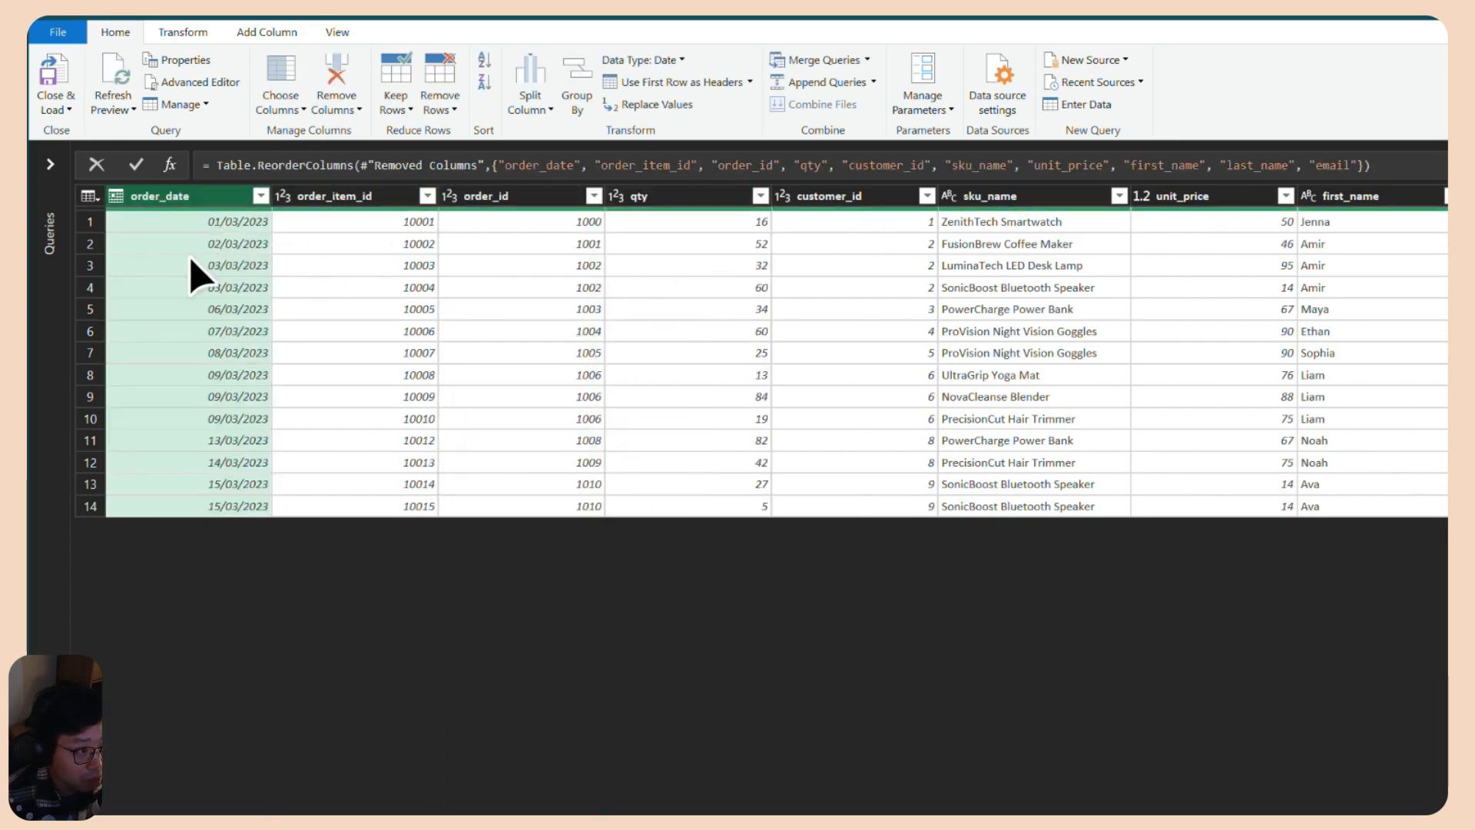
{"action": "left_click", "coordinate": [231, 227]}
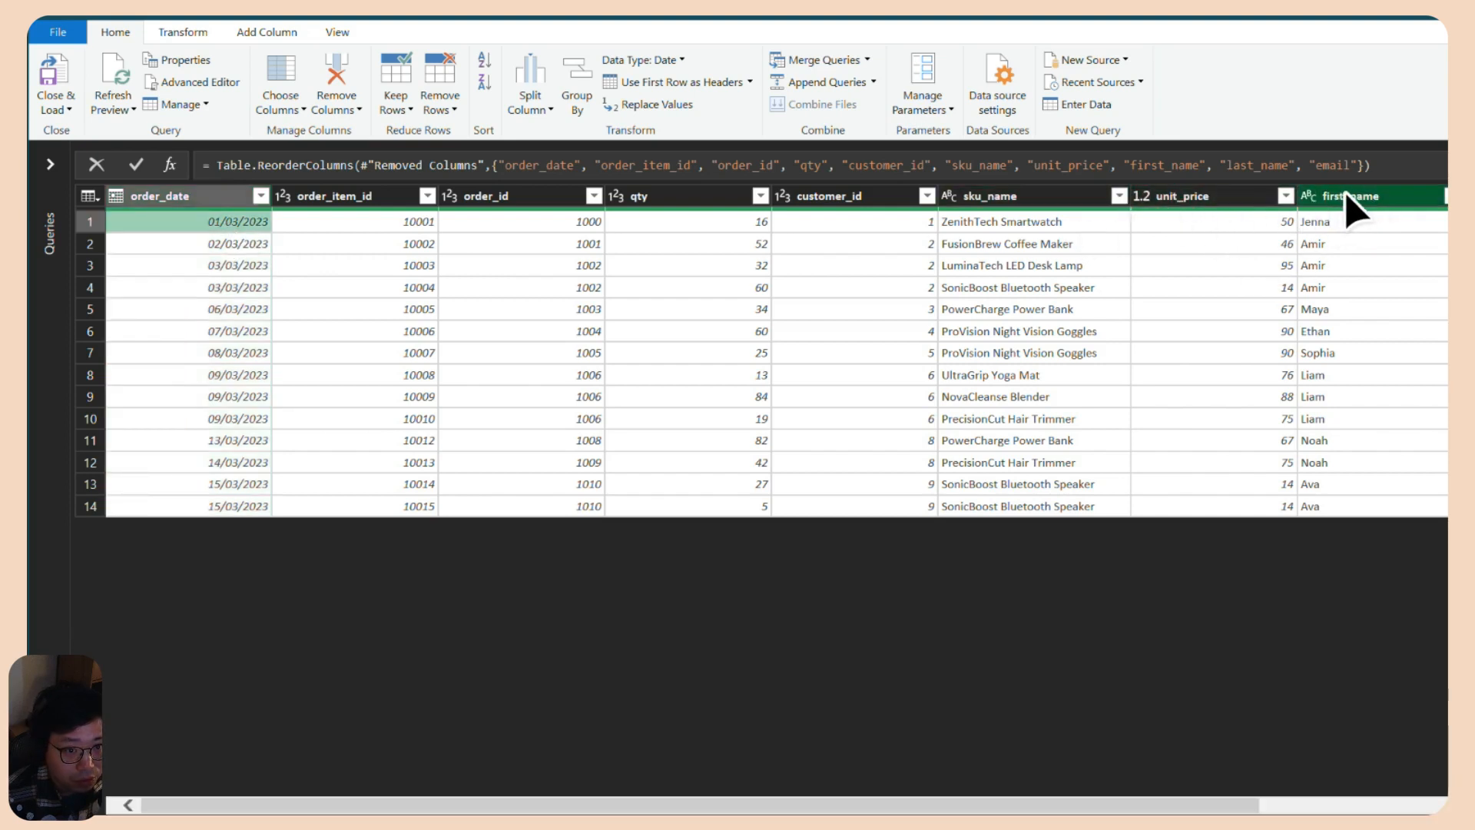
{"action": "left_click_drag", "start_coordinate": [1346, 196], "coordinate": [244, 188]}
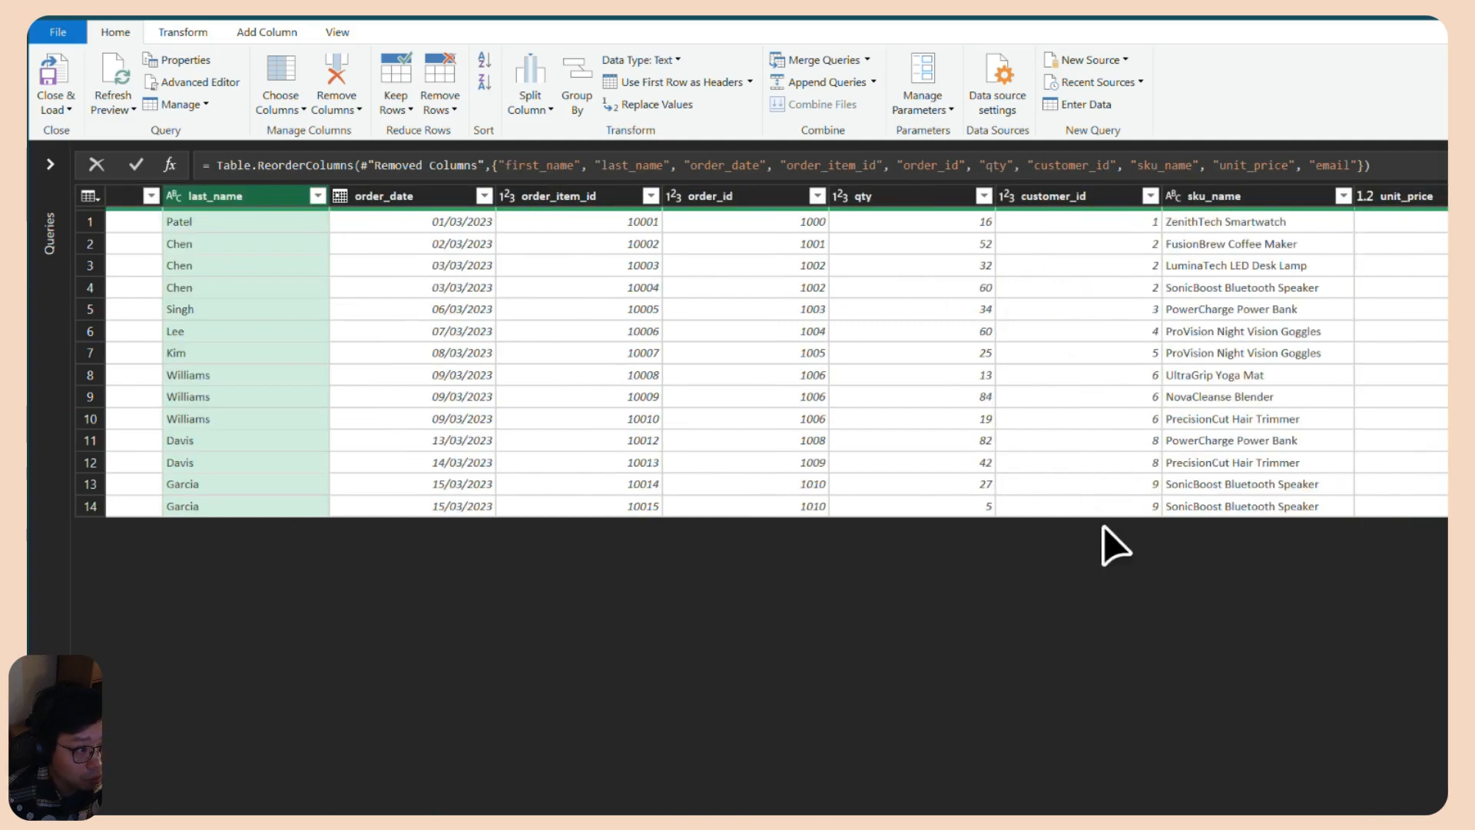
Move the email column to the front of order_full, before first_name, and check the new column order.
{"action": "scroll", "coordinate": [769, 361], "scroll_direction": "right", "scroll_amount": 3}
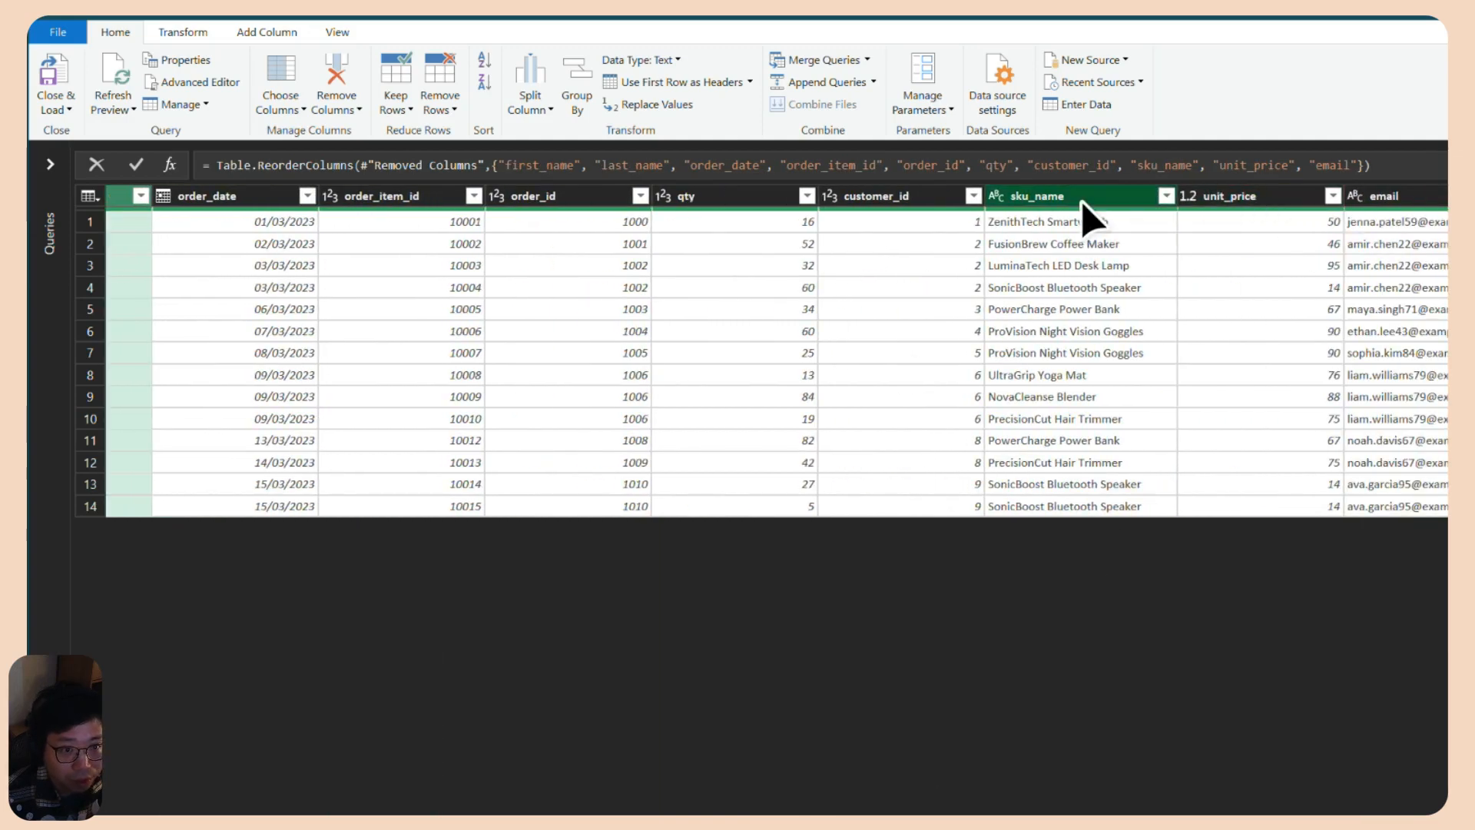
{"action": "left_click_drag", "start_coordinate": [1394, 202], "coordinate": [222, 201]}
{"action": "scroll", "coordinate": [768, 361], "scroll_direction": "left", "scroll_amount": 3}
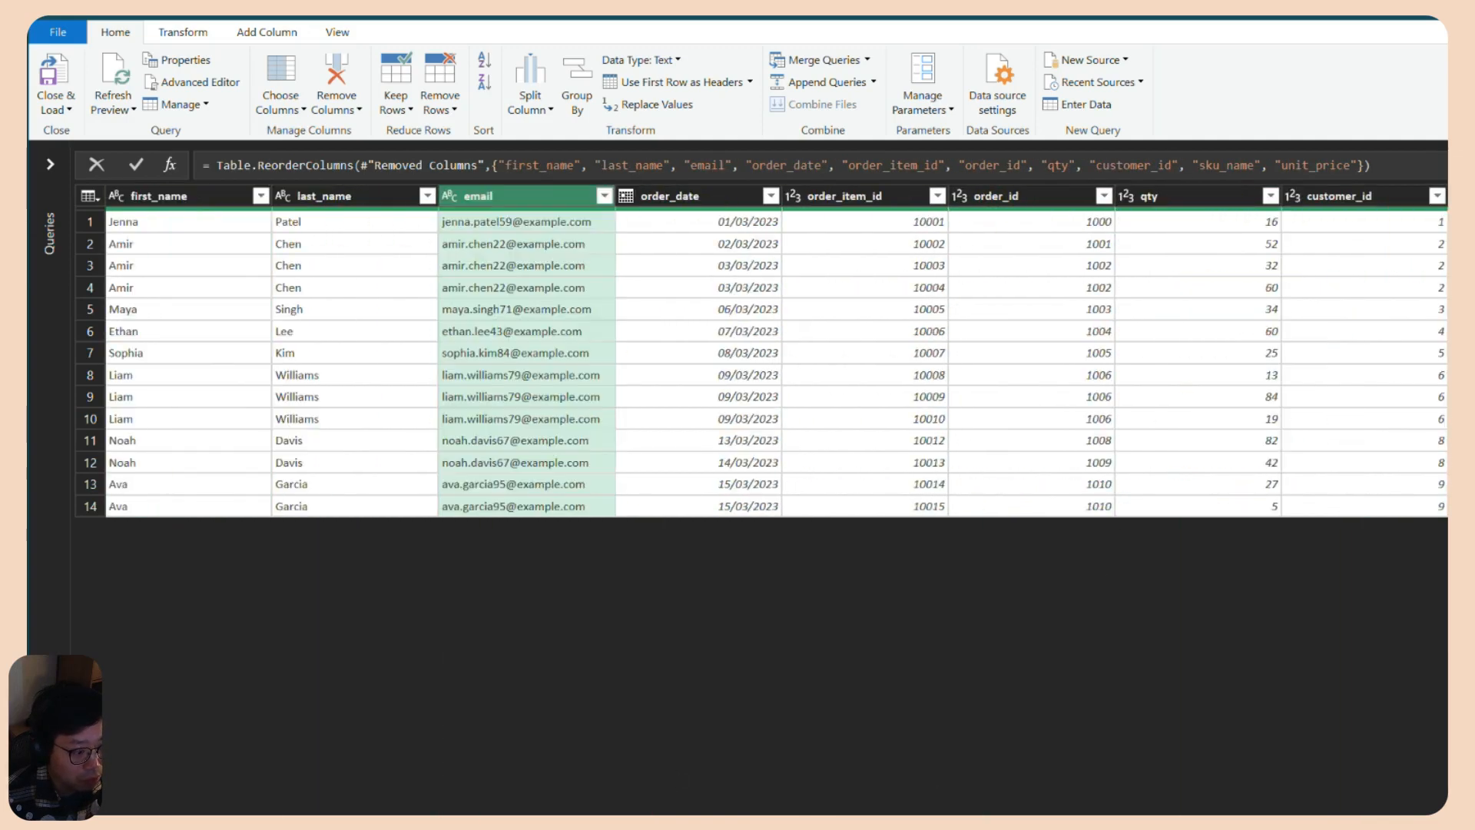
{"action": "left_click_drag", "start_coordinate": [522, 197], "coordinate": [139, 196]}
{"action": "left_click", "coordinate": [191, 223]}
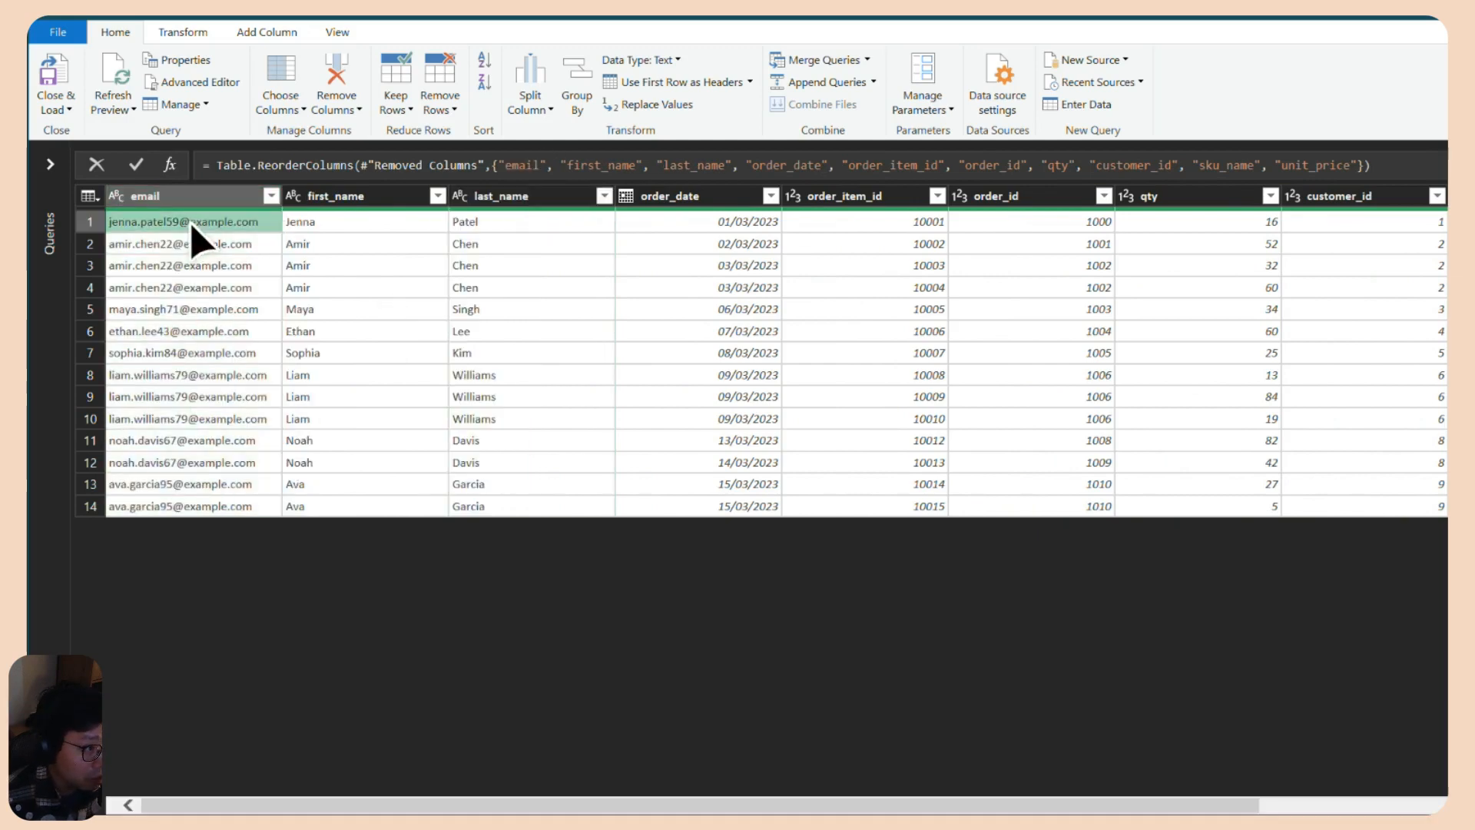
{"action": "left_click", "coordinate": [749, 223]}
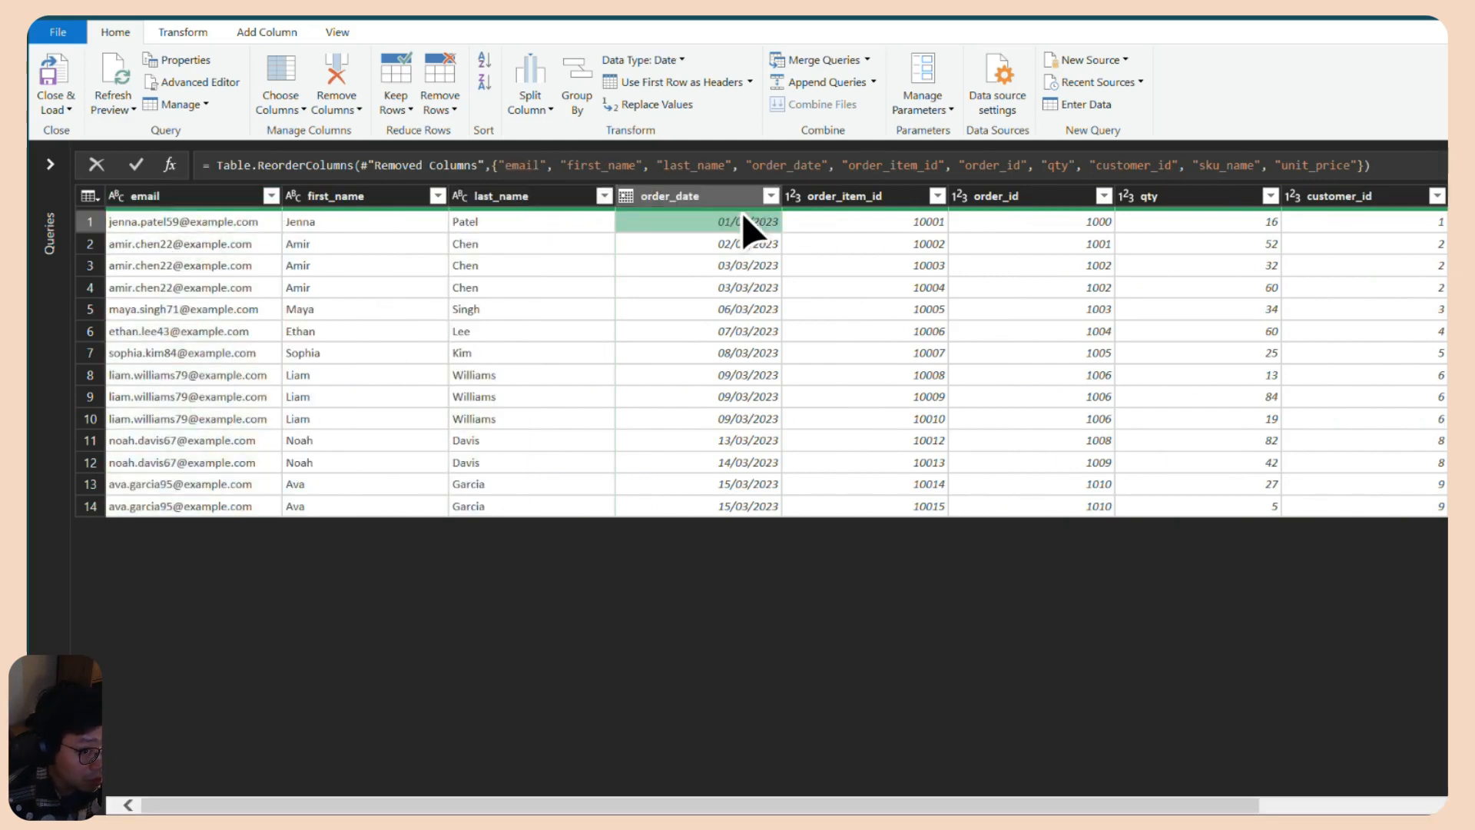
{"action": "left_click_drag", "start_coordinate": [659, 805], "coordinate": [810, 812]}
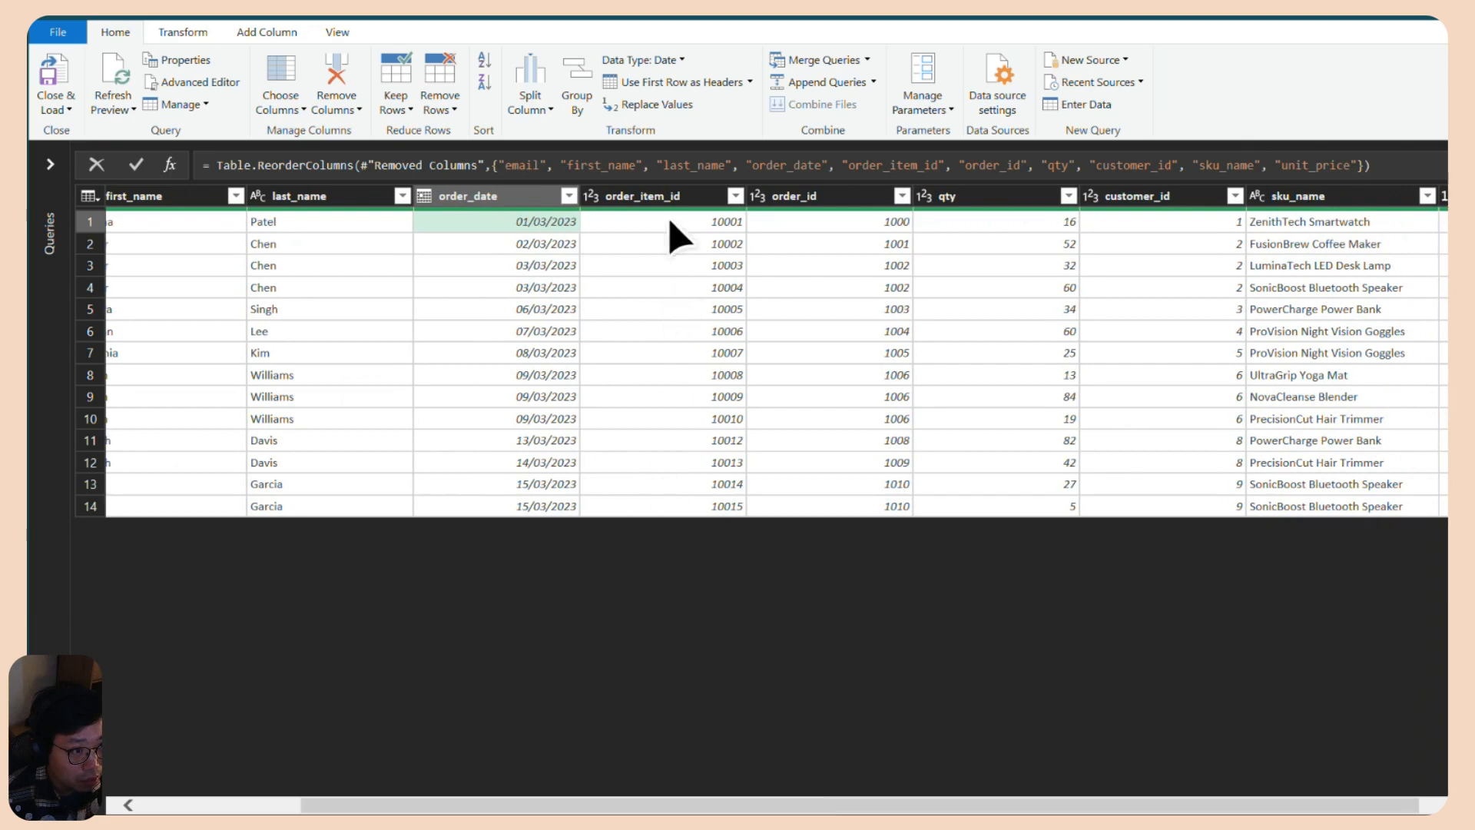
Move order_id ahead of order_item_id in order_full and remove the customer_id column.
{"action": "left_click_drag", "start_coordinate": [845, 198], "coordinate": [602, 193]}
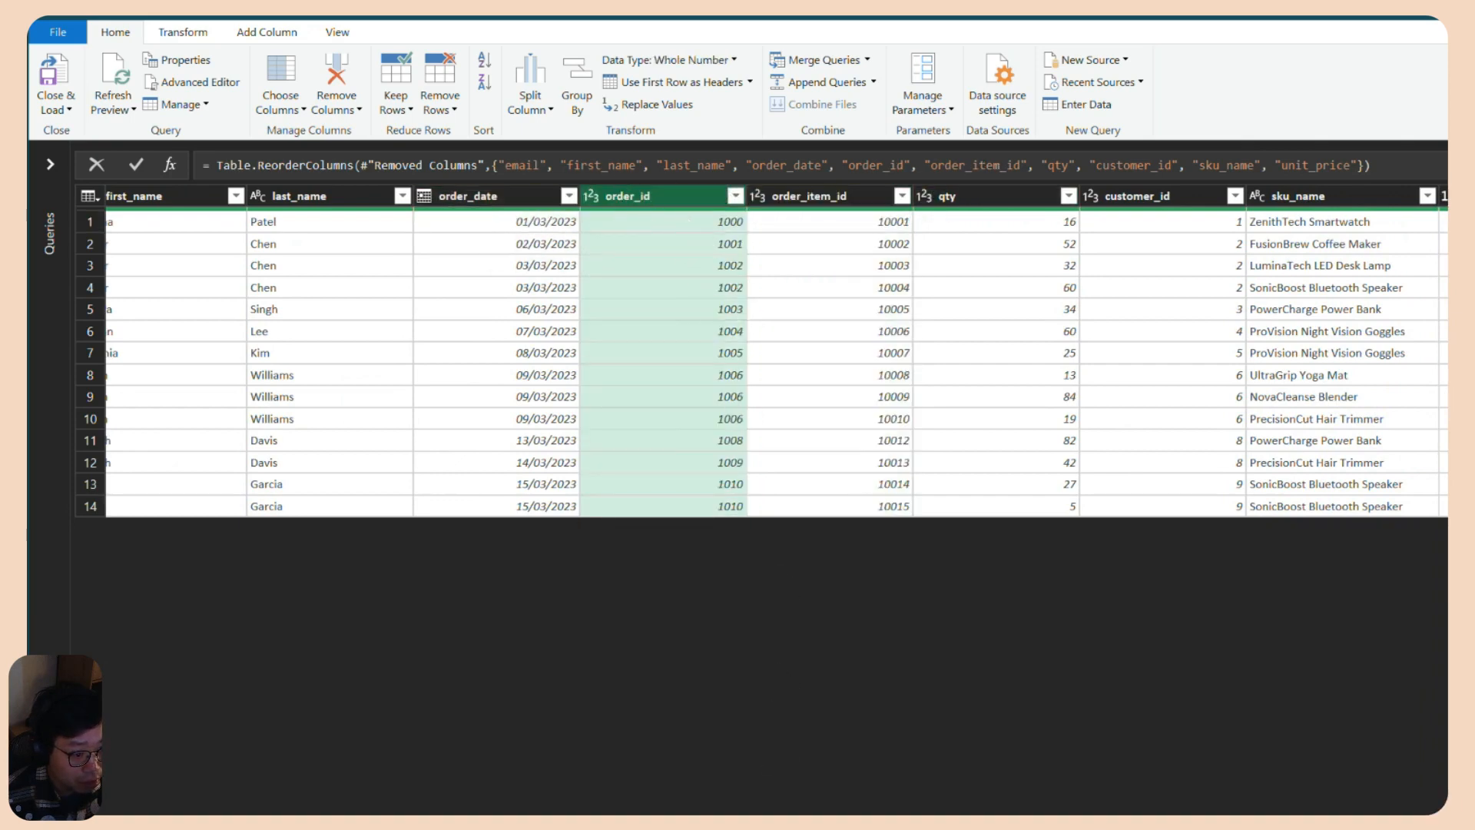
{"action": "scroll", "coordinate": [777, 351], "scroll_direction": "right", "scroll_amount": 2}
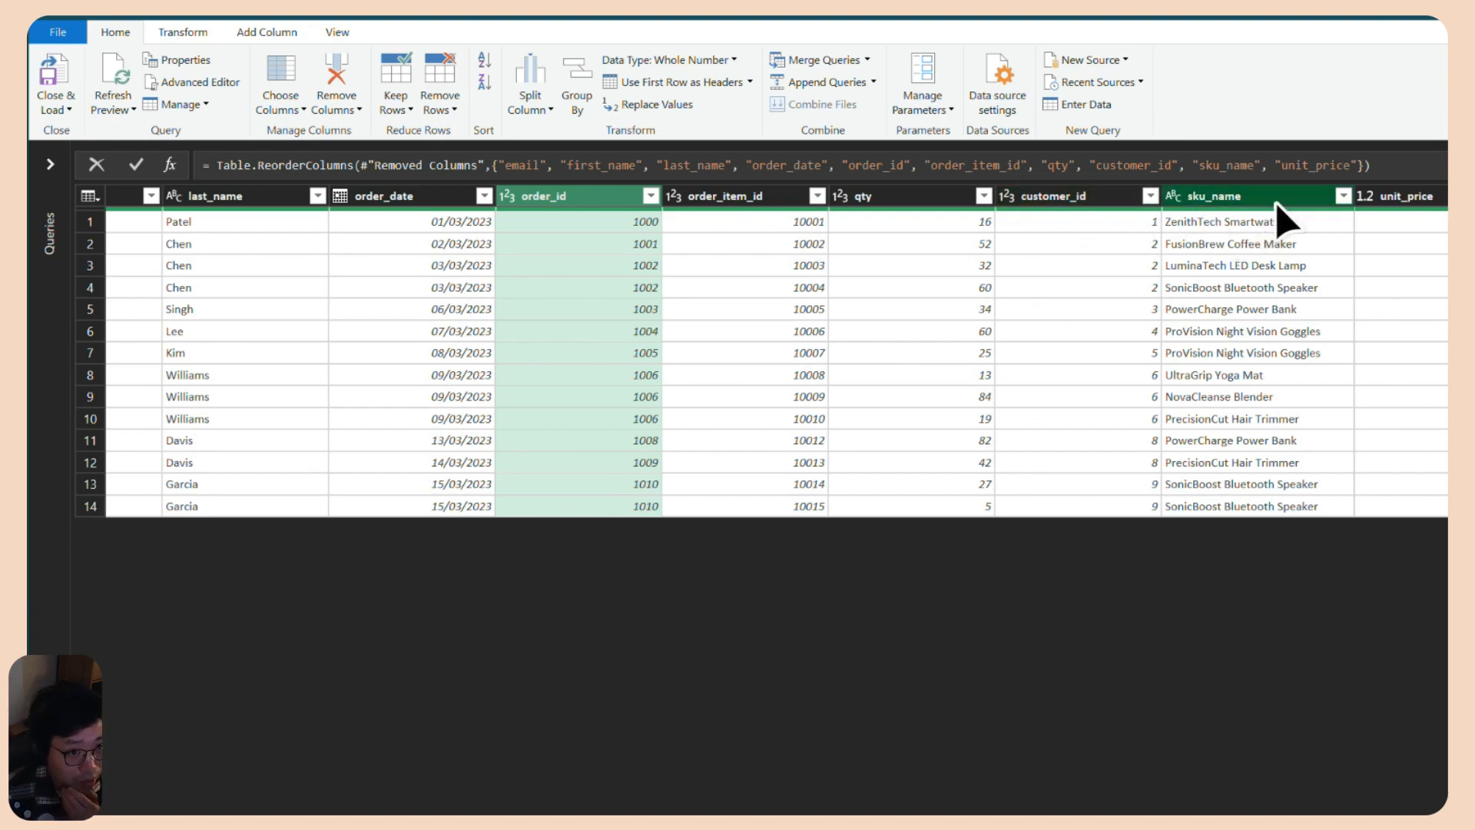
{"action": "left_click", "coordinate": [1076, 197]}
{"action": "right_click", "coordinate": [1044, 201]}
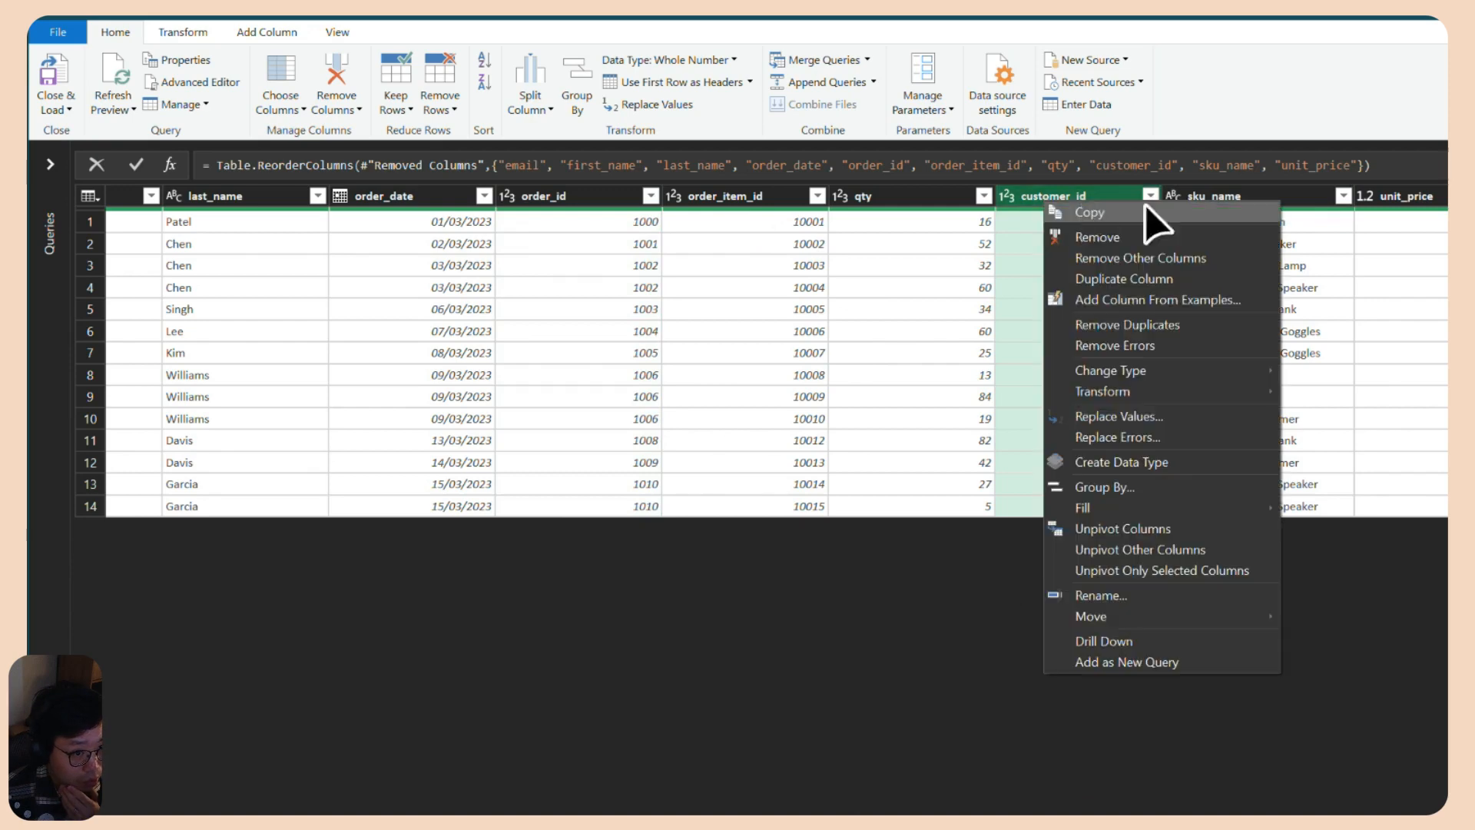
{"action": "left_click", "coordinate": [1097, 237]}
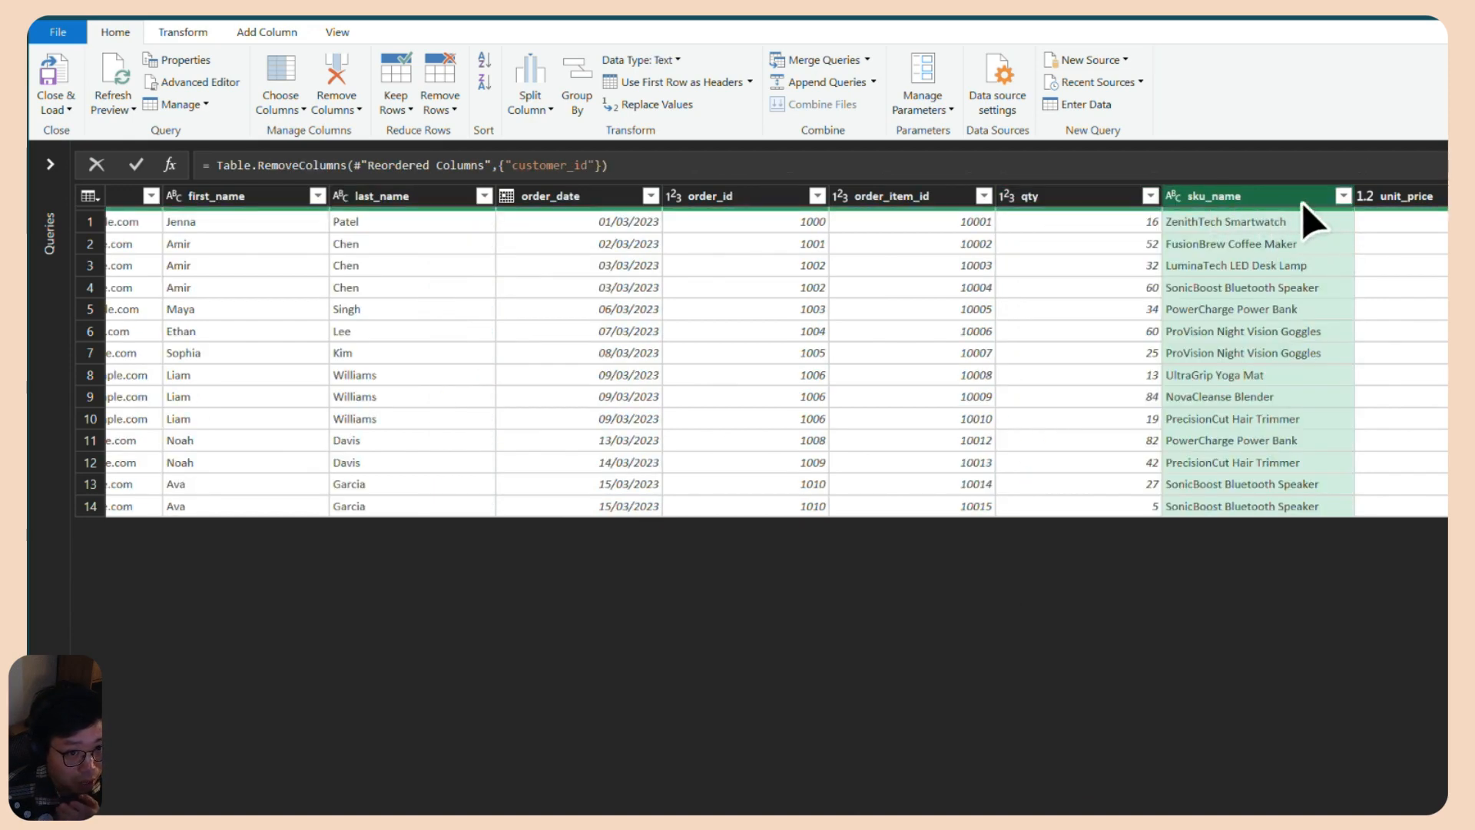
Move sku_name ahead of qty in order_full and check the column order from email through unit_price.
{"action": "left_click_drag", "start_coordinate": [1257, 204], "coordinate": [1072, 223]}
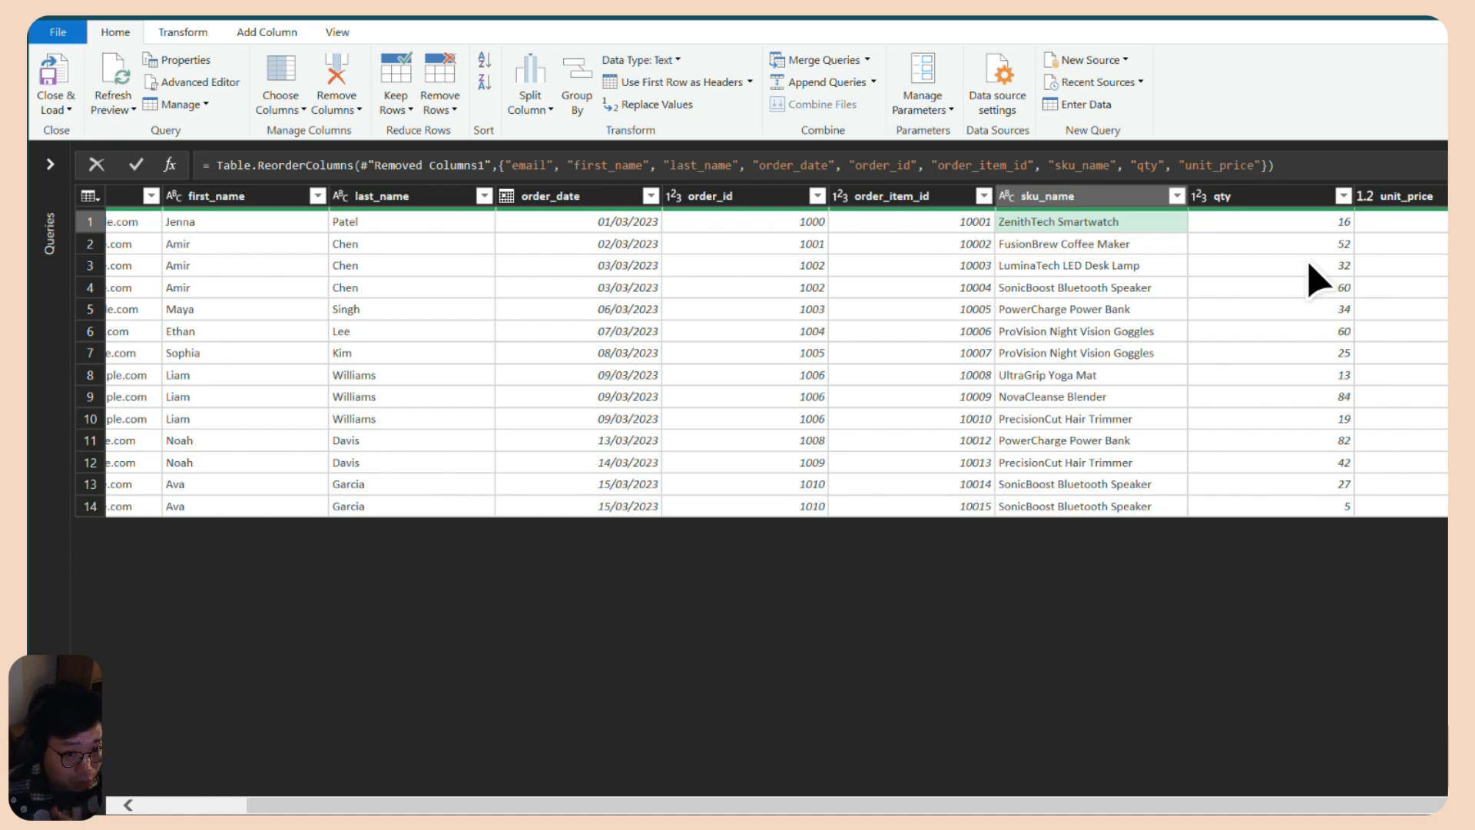
{"action": "left_click", "coordinate": [1421, 222]}
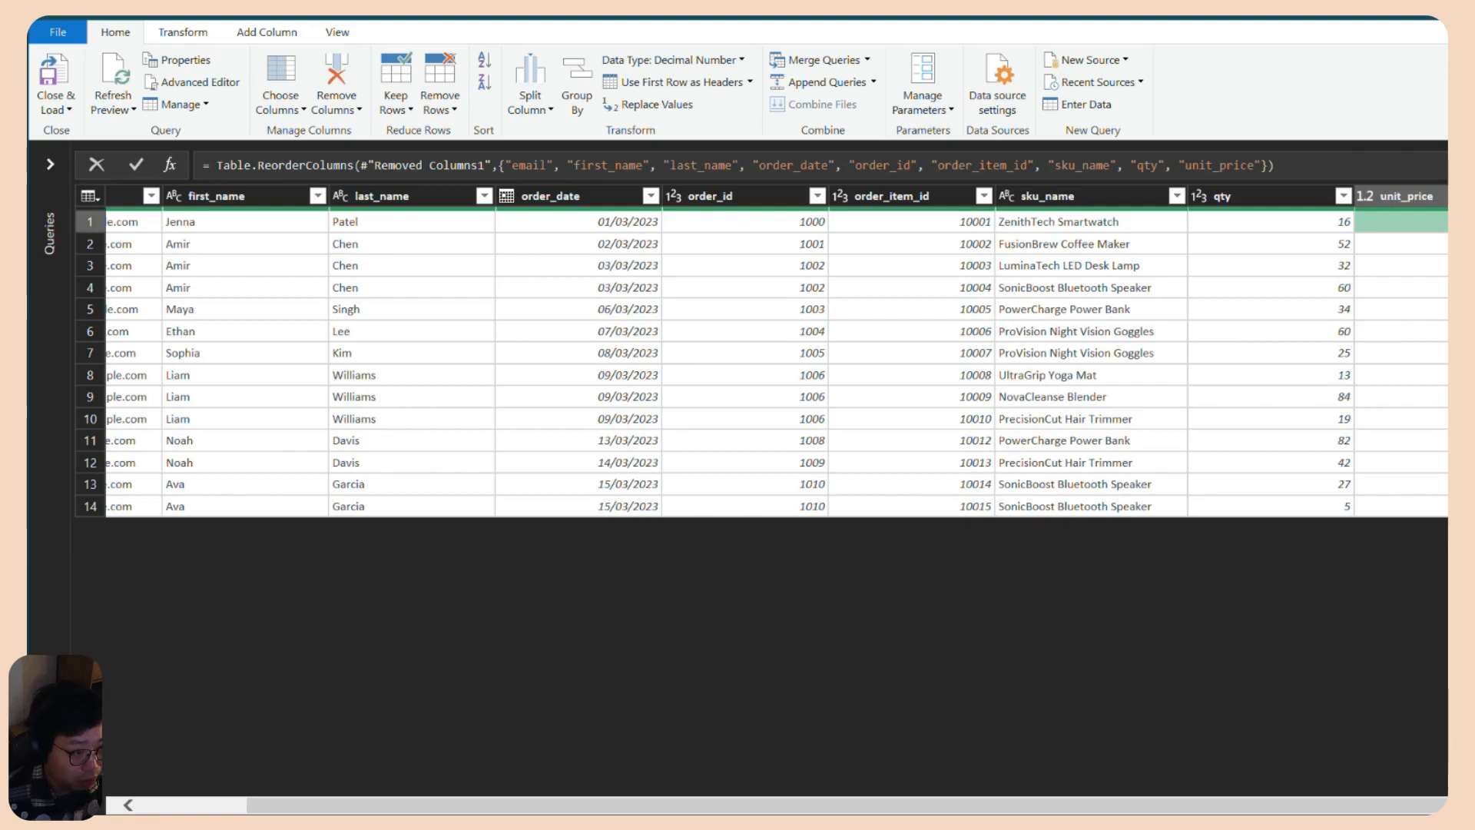
{"action": "left_click", "coordinate": [1298, 224]}
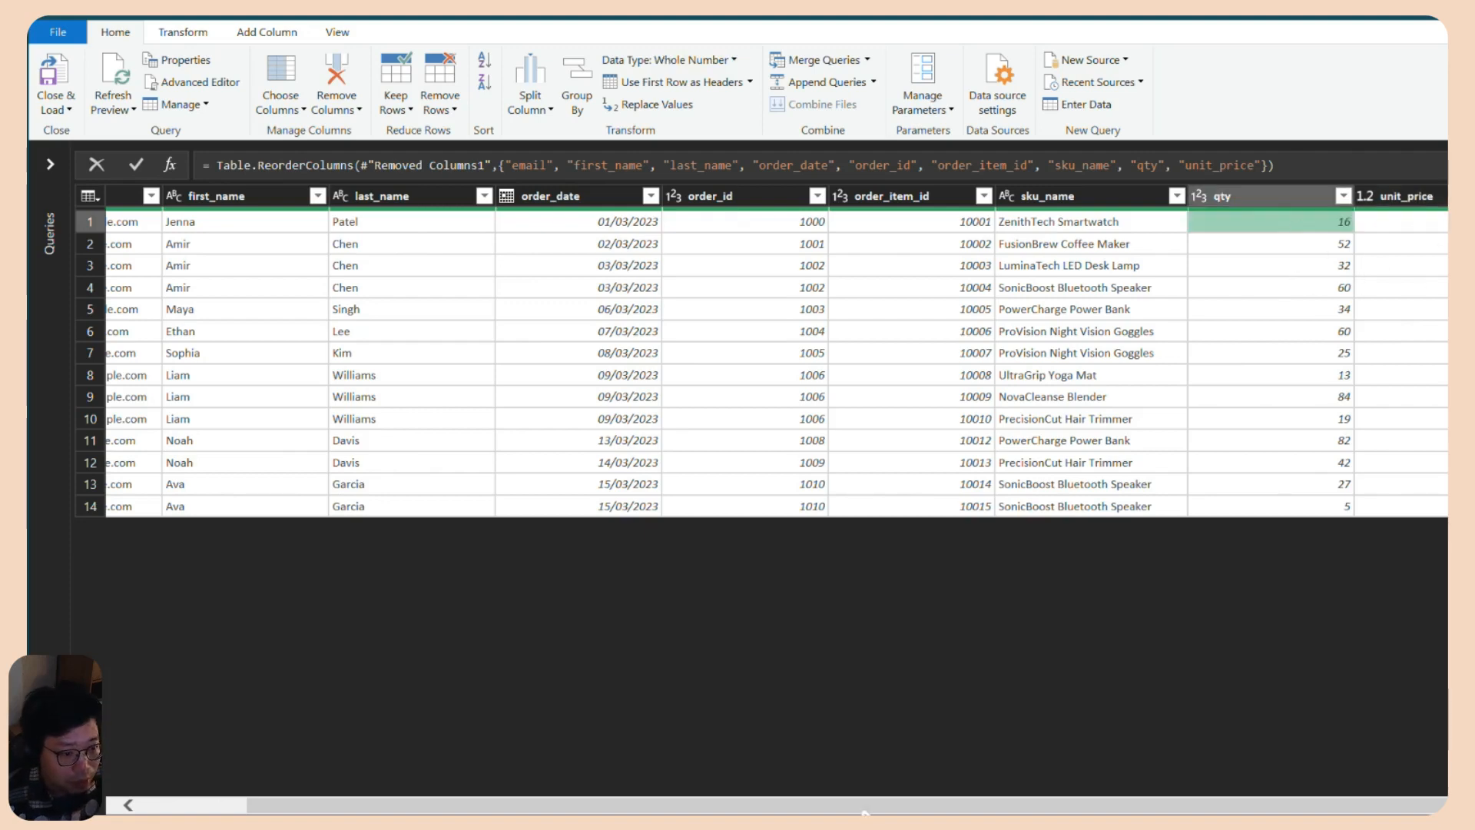
{"action": "left_click_drag", "start_coordinate": [873, 807], "coordinate": [651, 802]}
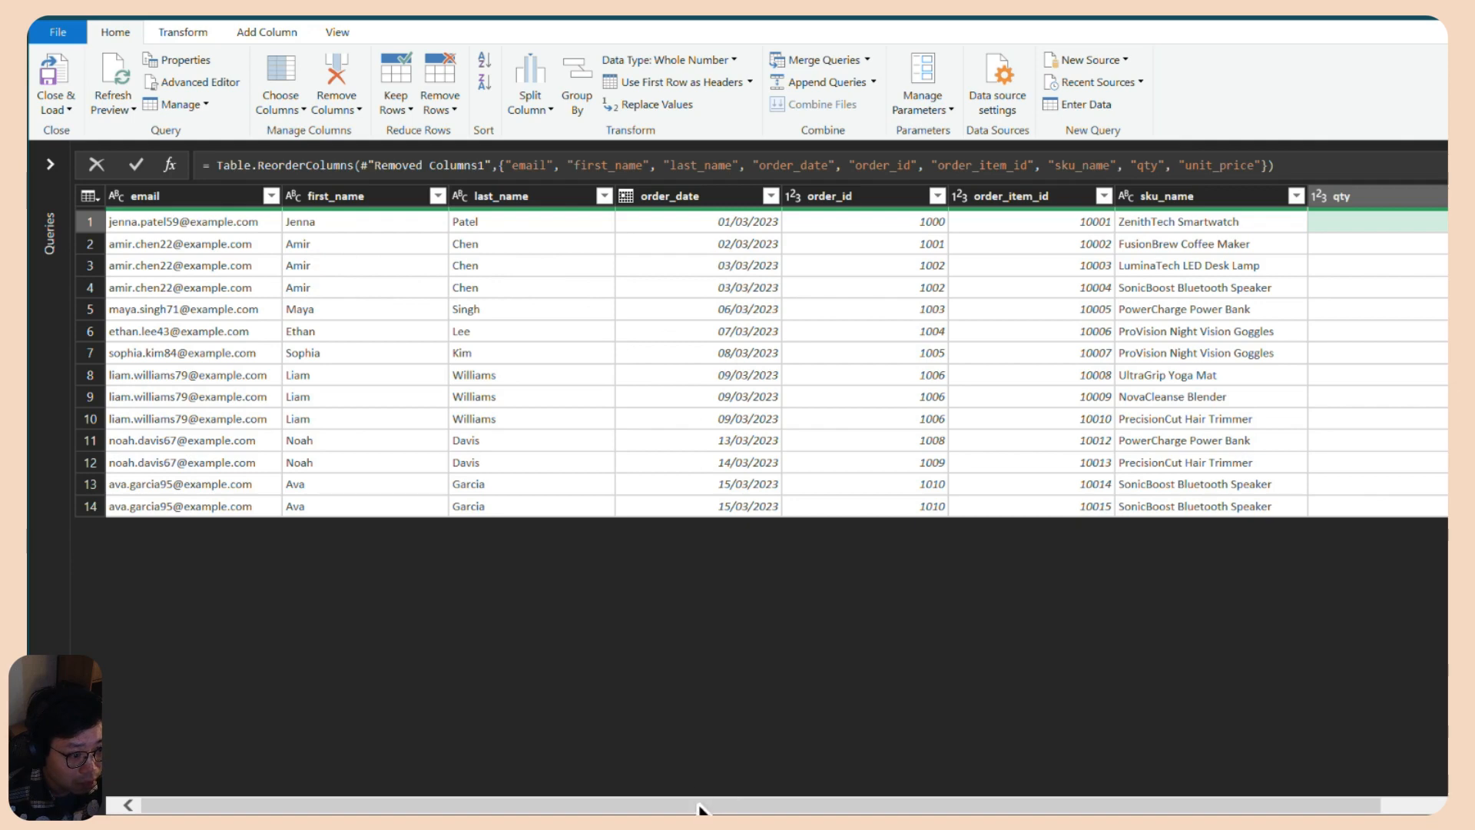
{"action": "left_click_drag", "start_coordinate": [697, 807], "coordinate": [799, 805]}
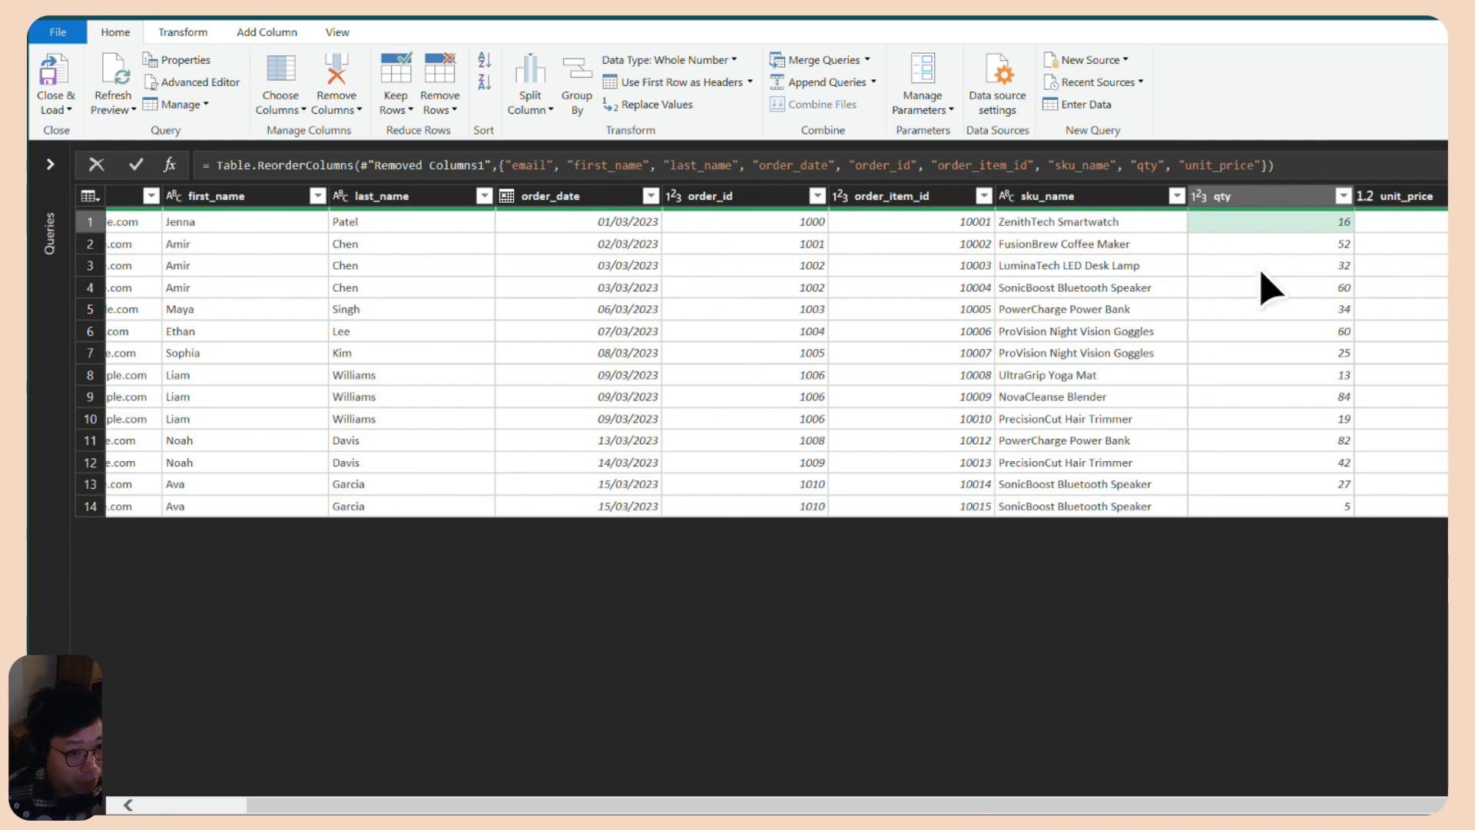
{"action": "left_click", "coordinate": [1233, 244]}
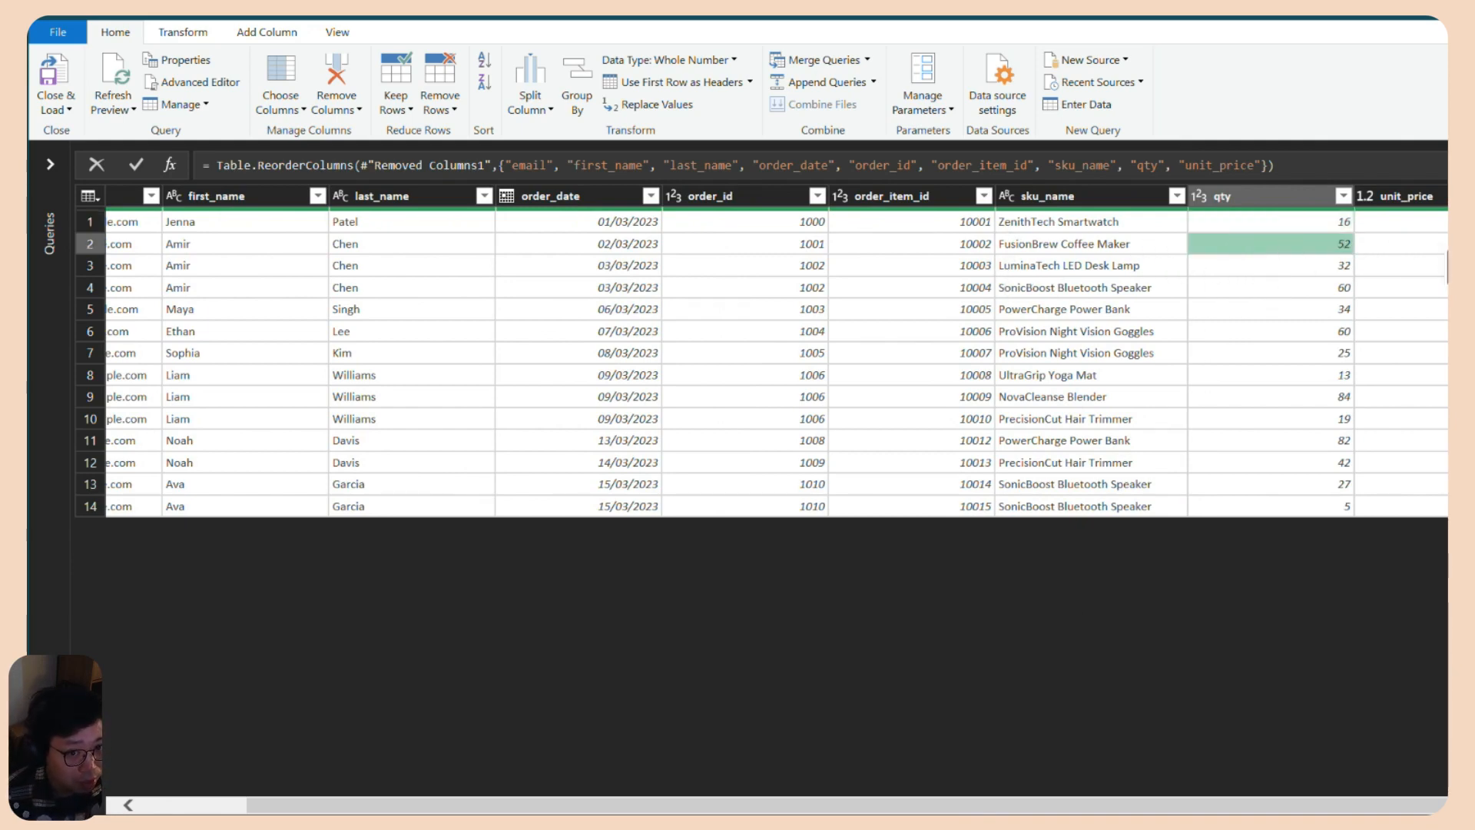
{"action": "key", "text": "Right"}
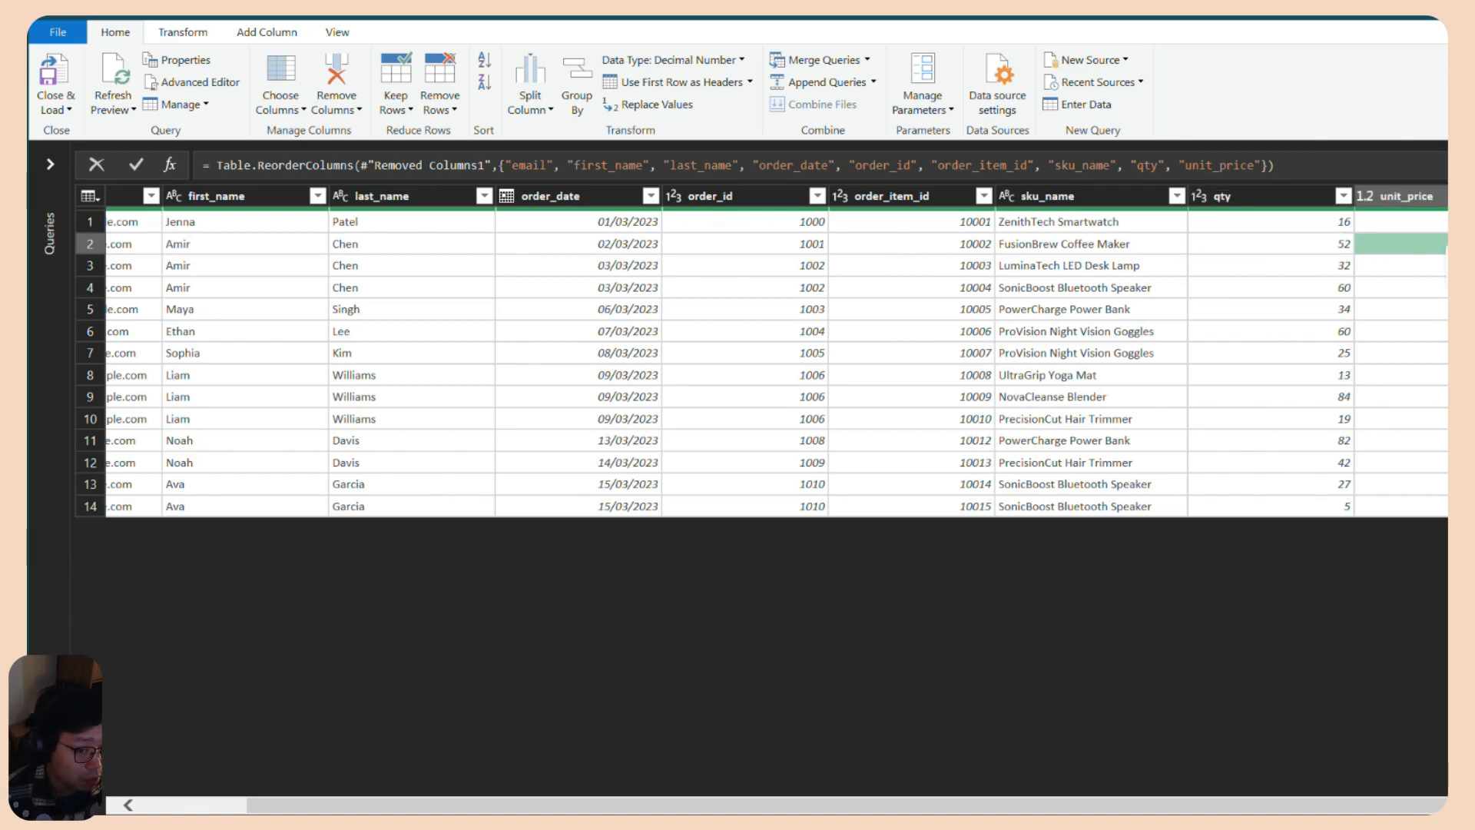
{"action": "left_click", "coordinate": [886, 806]}
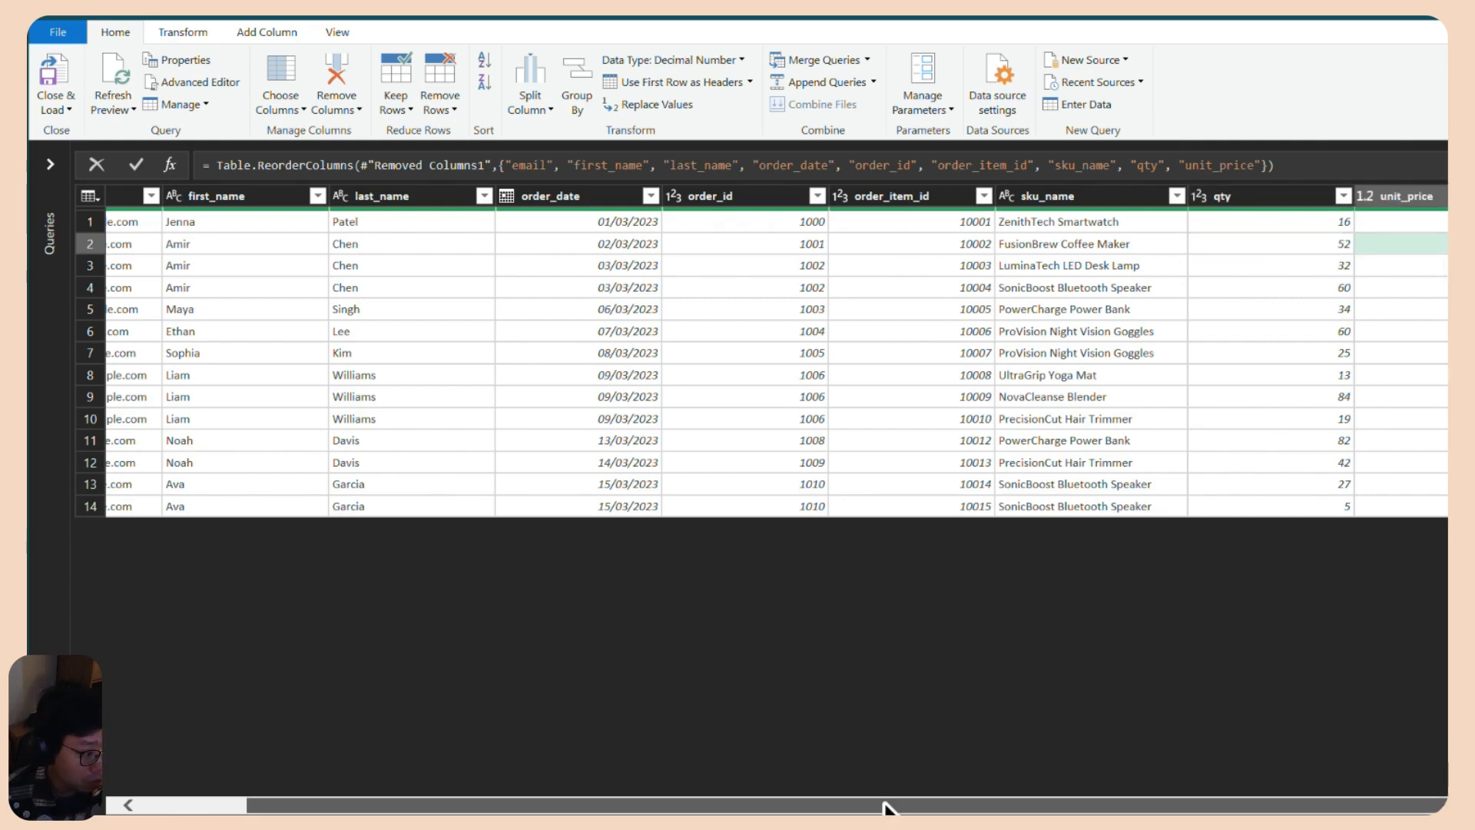
{"action": "left_click_drag", "start_coordinate": [885, 806], "coordinate": [165, 592]}
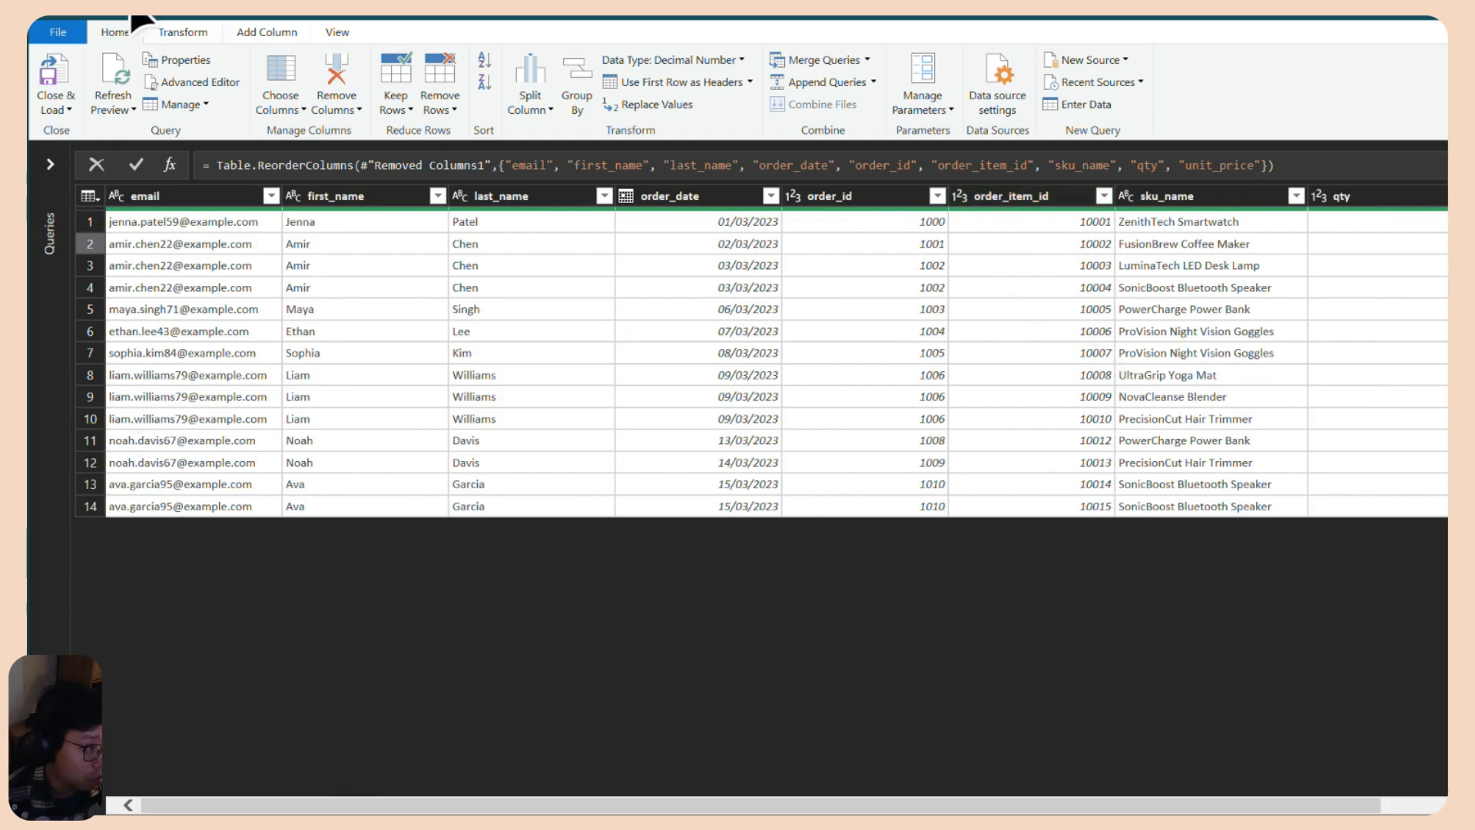
Expand the query list and rename the customer query to raw_customer.
{"action": "left_click", "coordinate": [51, 164]}
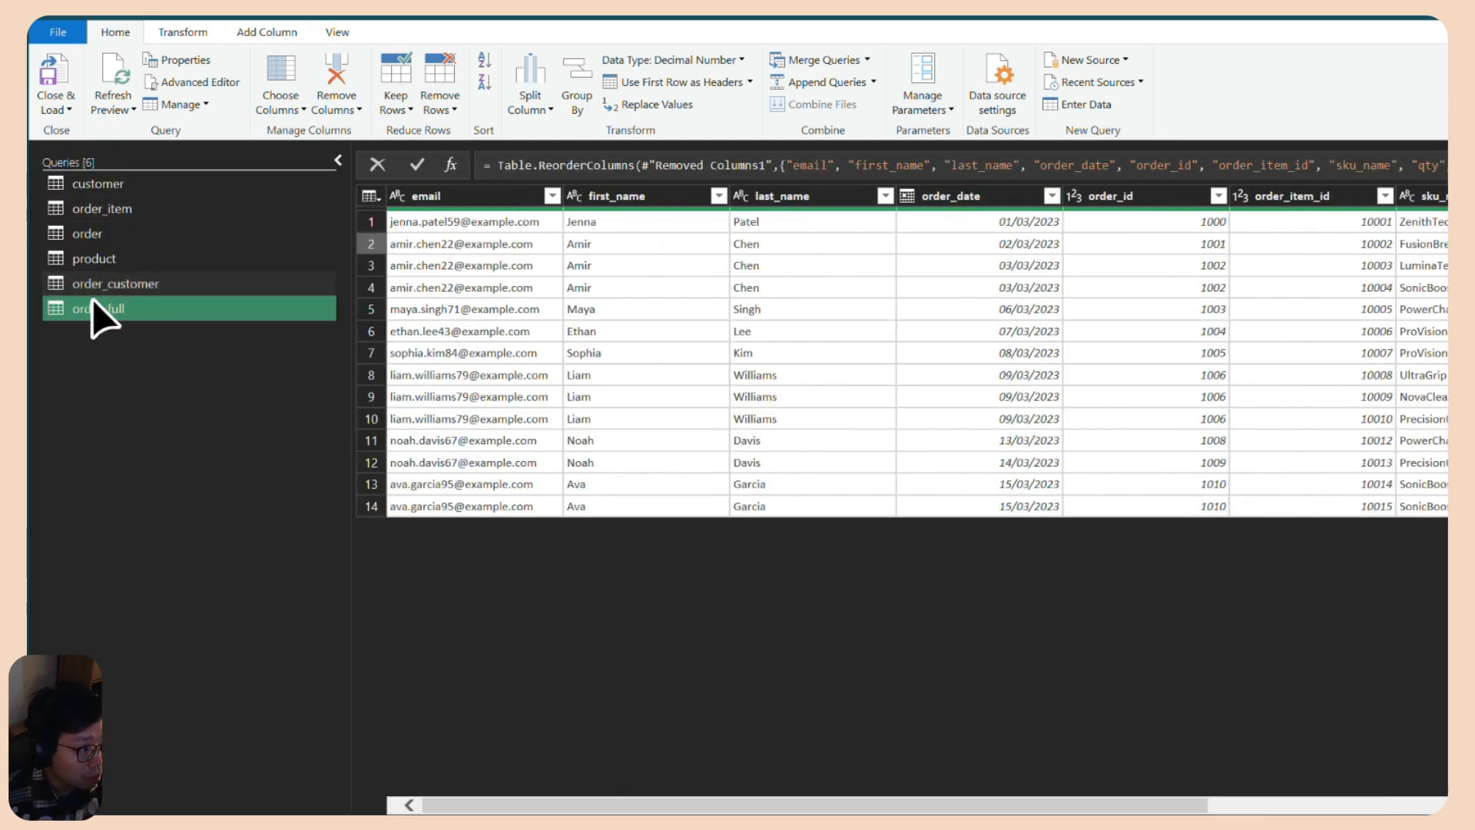
{"action": "left_click", "coordinate": [111, 283]}
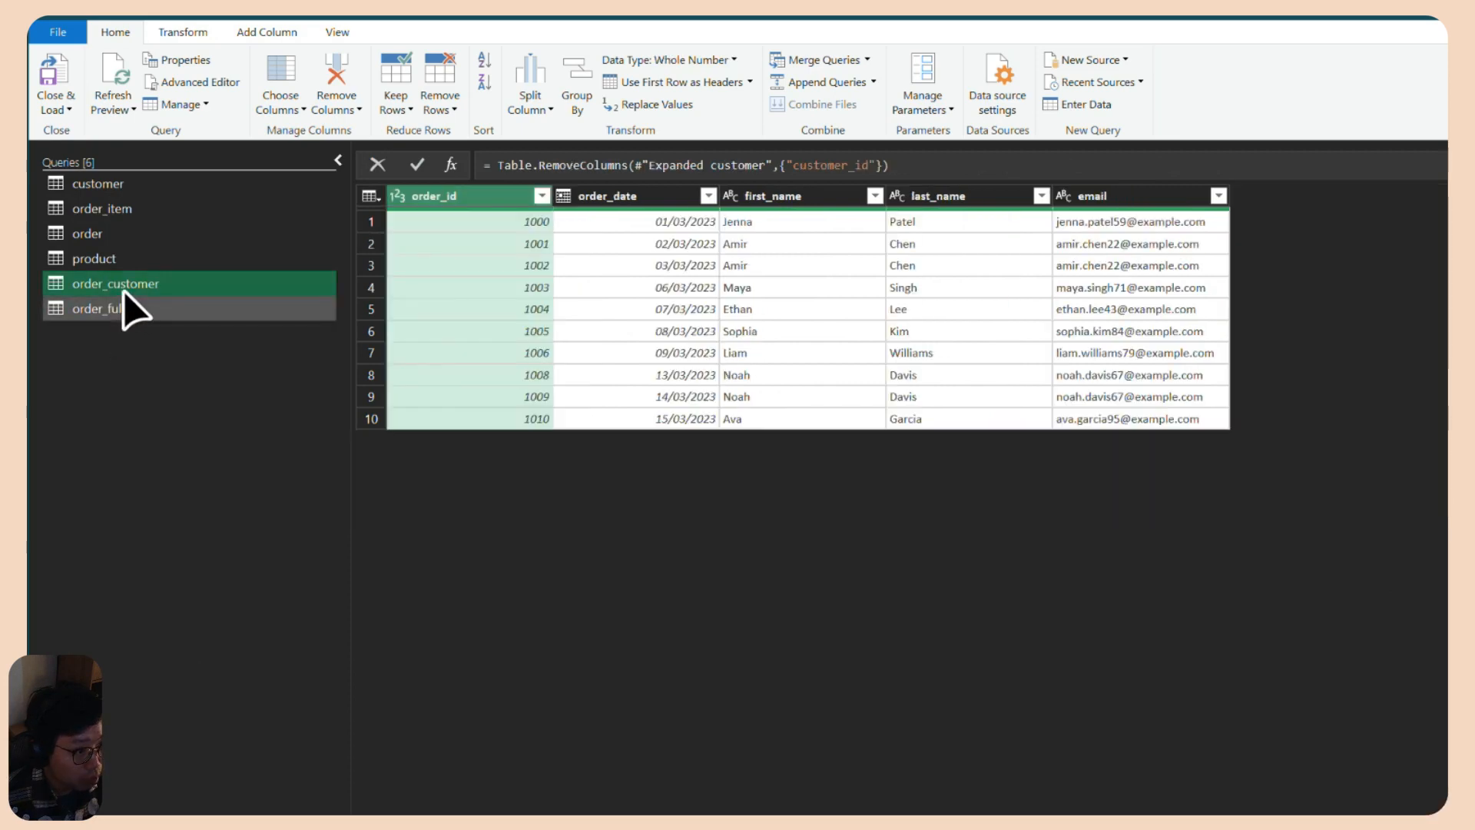
{"action": "right_click", "coordinate": [107, 186]}
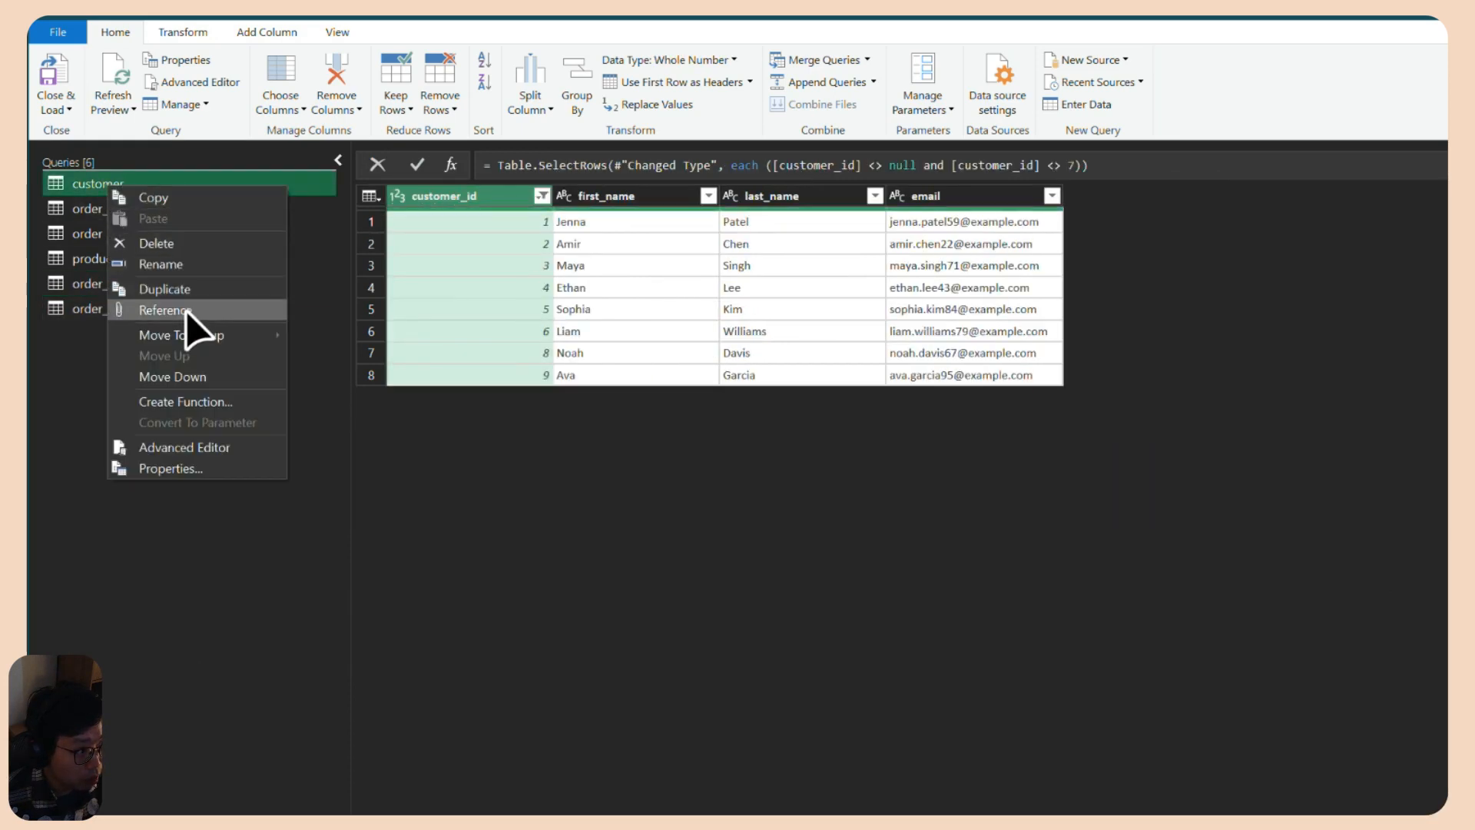
{"action": "left_click", "coordinate": [179, 265]}
{"action": "key", "text": "Home"}
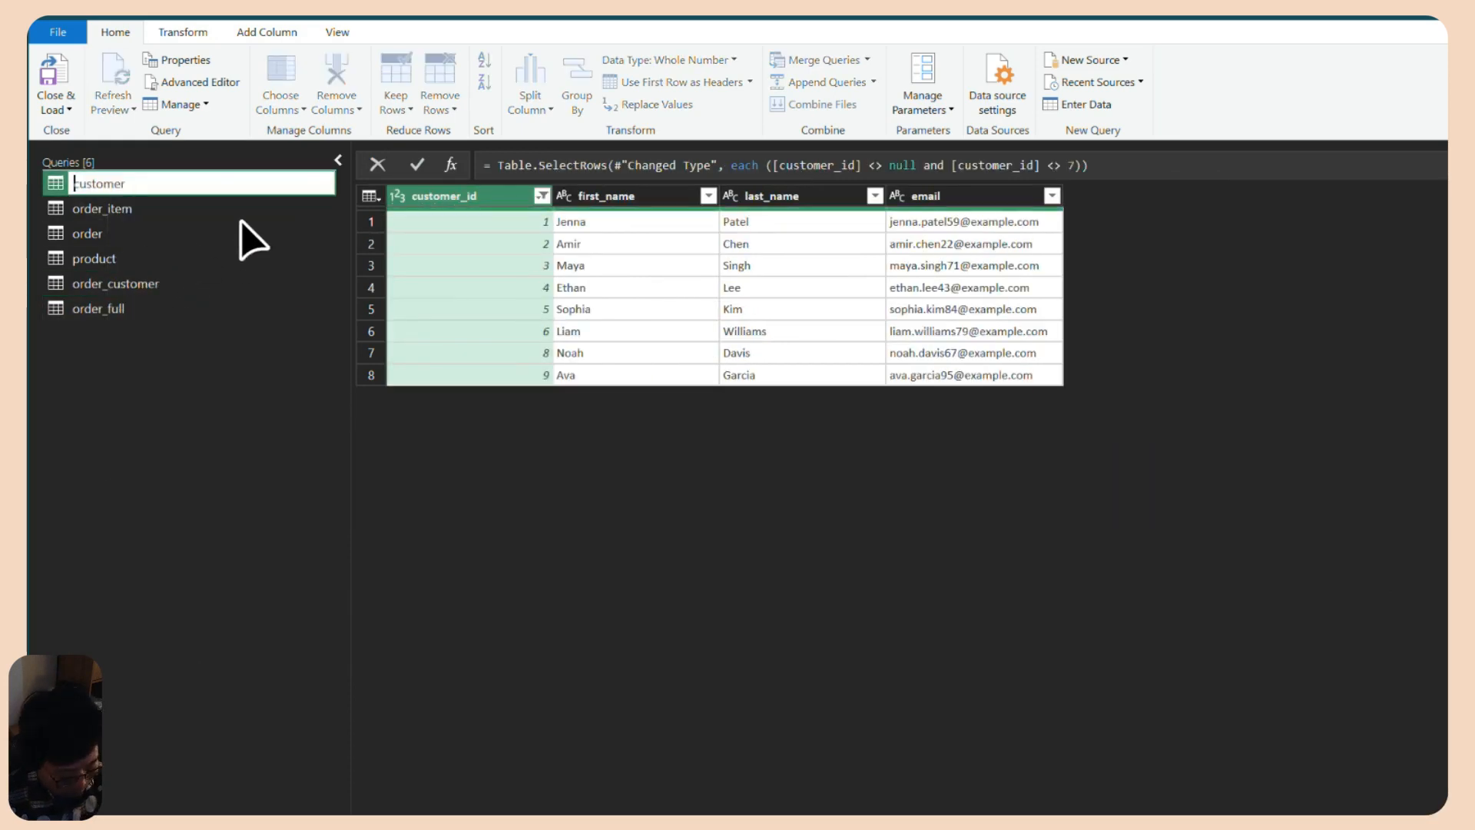
{"action": "type", "text": "raw"}
{"action": "type", "text": "_"}
{"action": "key", "text": "Return"}
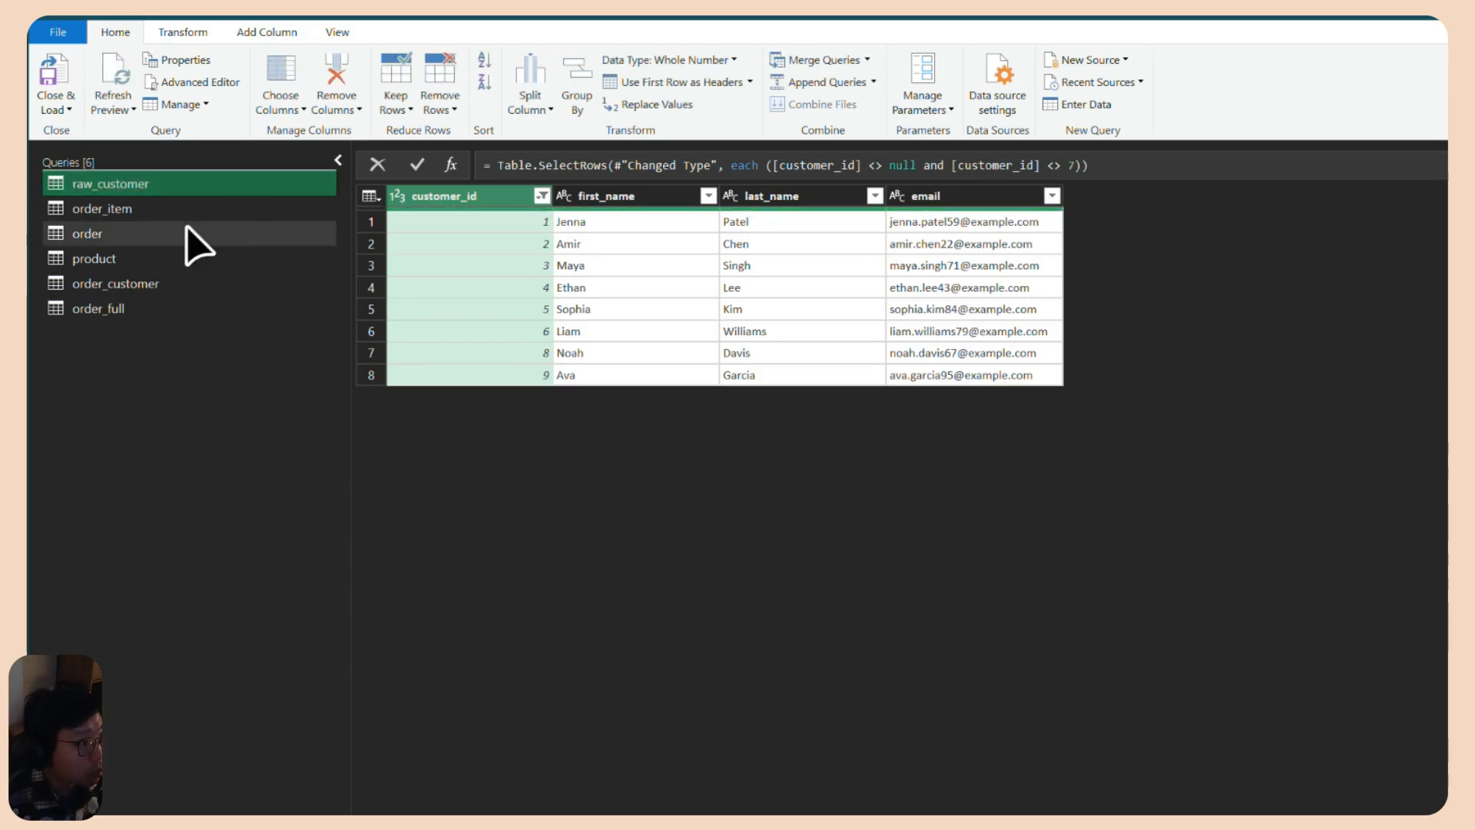
Rename the order_item, order and product queries to raw_order_item, raw_order and raw_product.
{"action": "right_click", "coordinate": [101, 209]}
{"action": "left_click", "coordinate": [177, 290]}
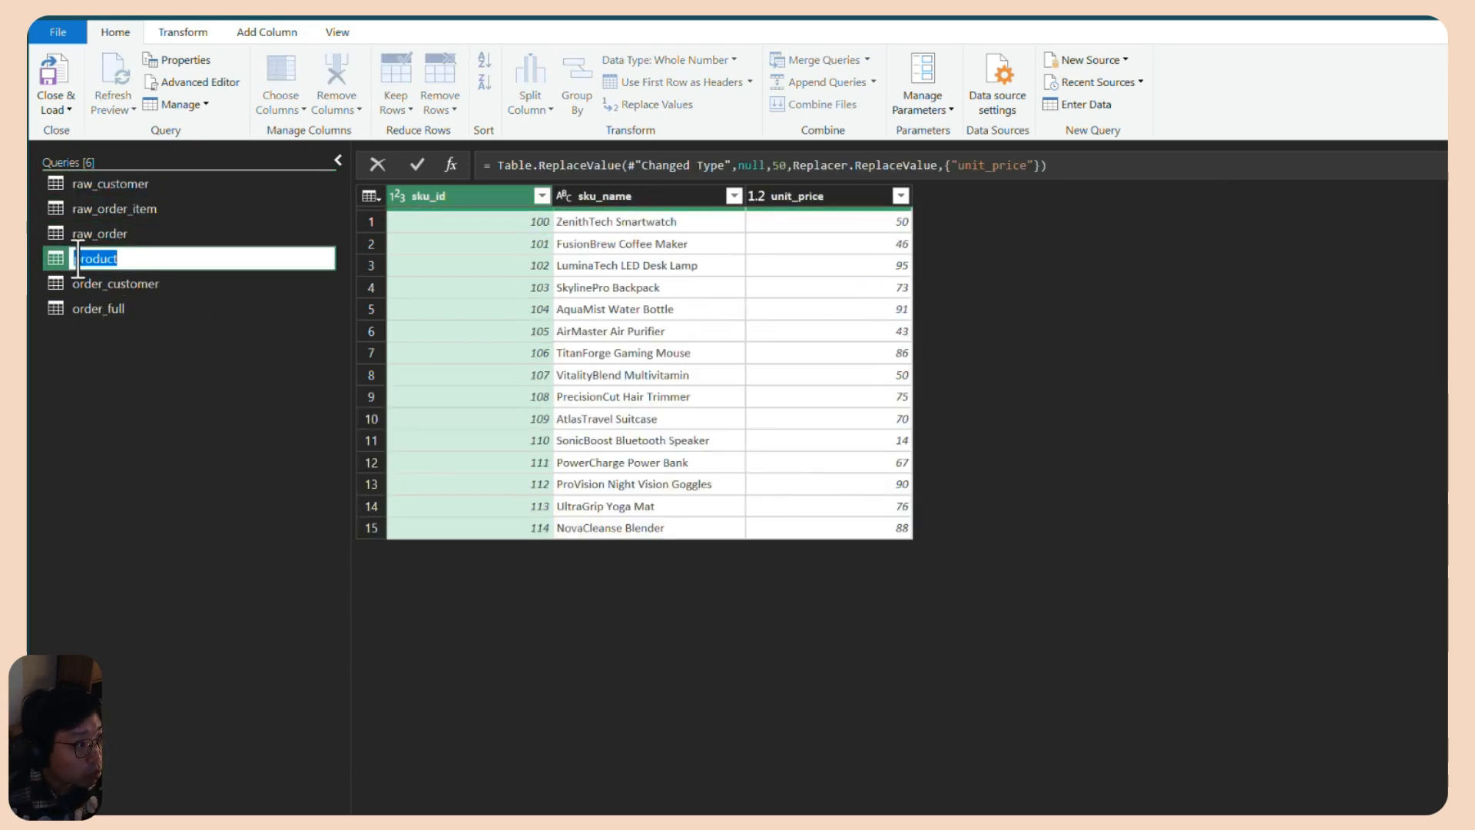
{"action": "key", "text": "Home"}
{"action": "type", "text": "raw_"}
Rename the merged queries order_customer and order_full to tda_order_customer and tda_order_full.
{"action": "double_click", "coordinate": [86, 284]}
{"action": "key", "text": "Home"}
{"action": "type", "text": "ra"}
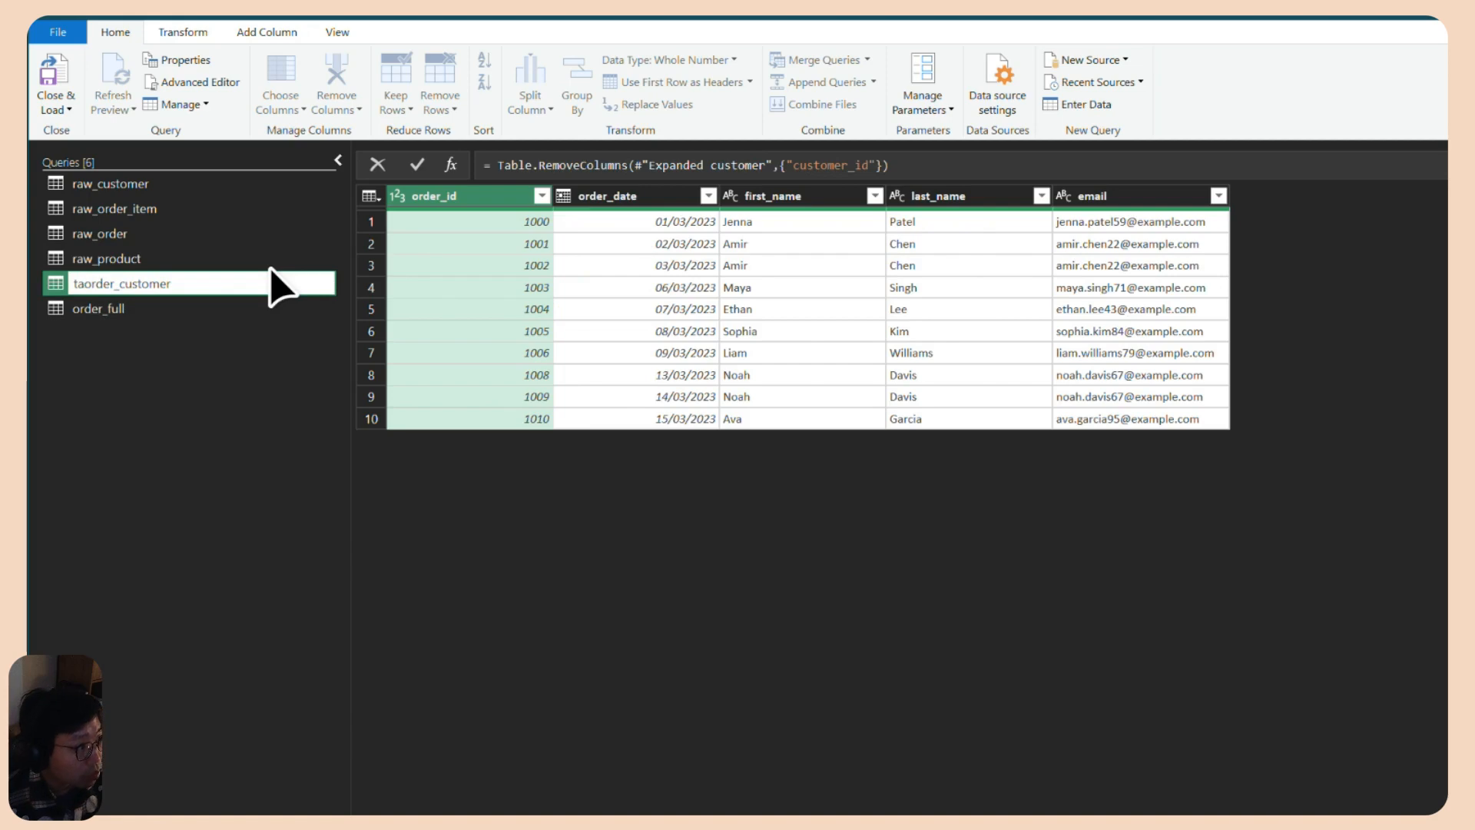
{"action": "key", "text": "BackSpace"}
{"action": "type", "text": "da_"}
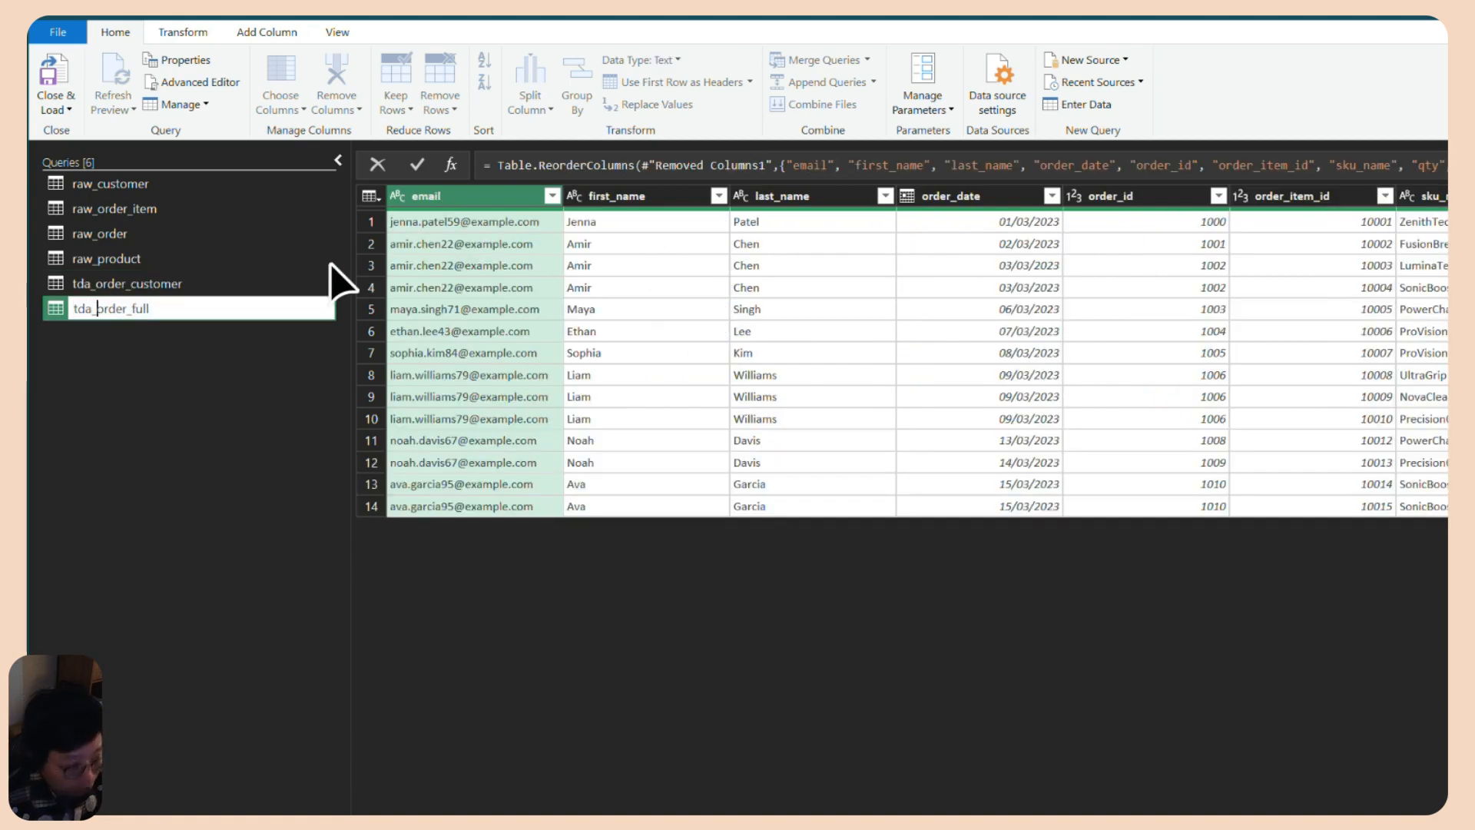
{"action": "key", "text": "Return"}
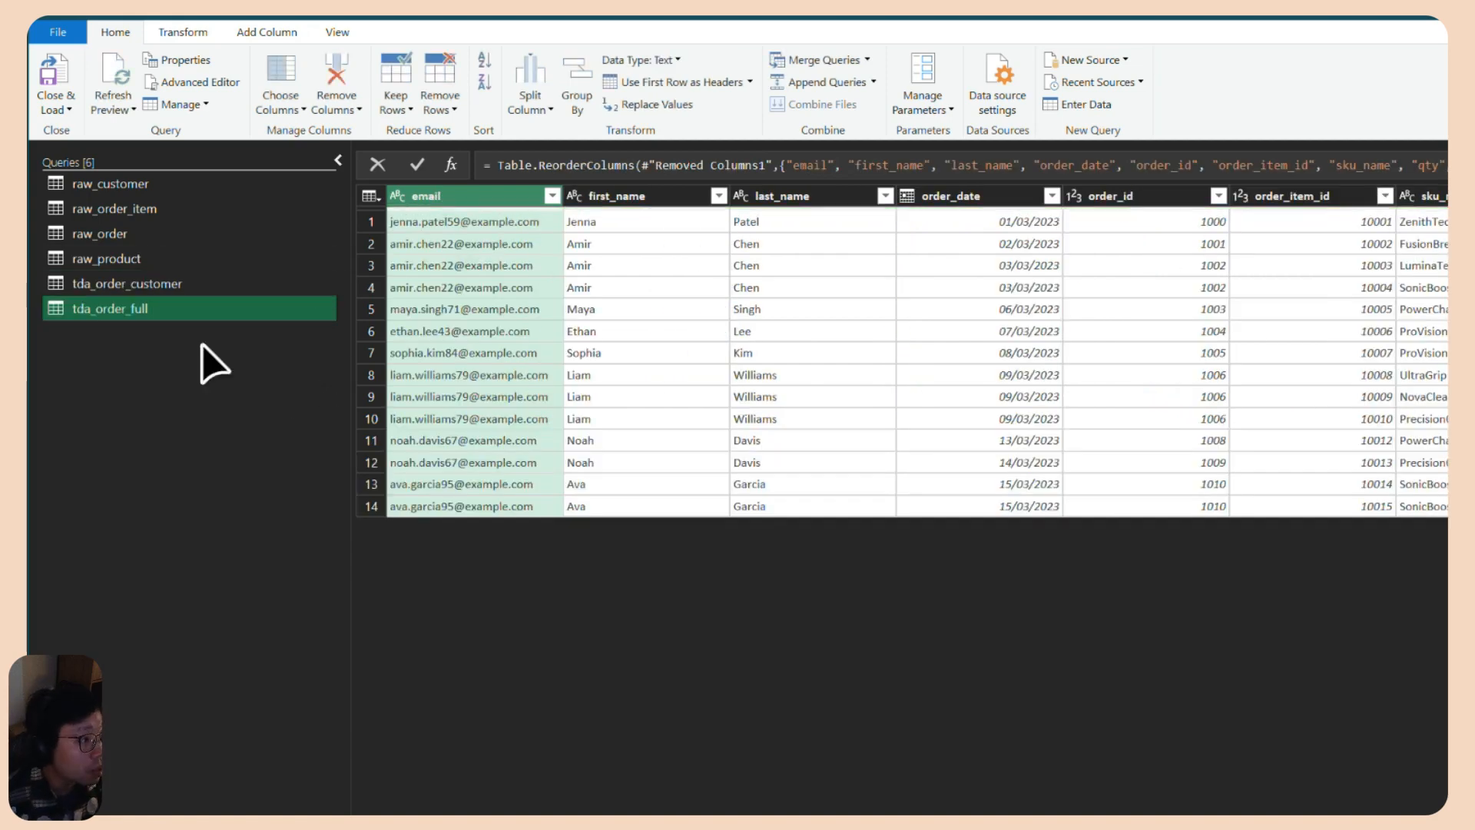
Review the tables of the four raw_ queries and compare them with the merged tda_order_customer table.
{"action": "left_click", "coordinate": [107, 259]}
{"action": "left_click", "coordinate": [104, 234]}
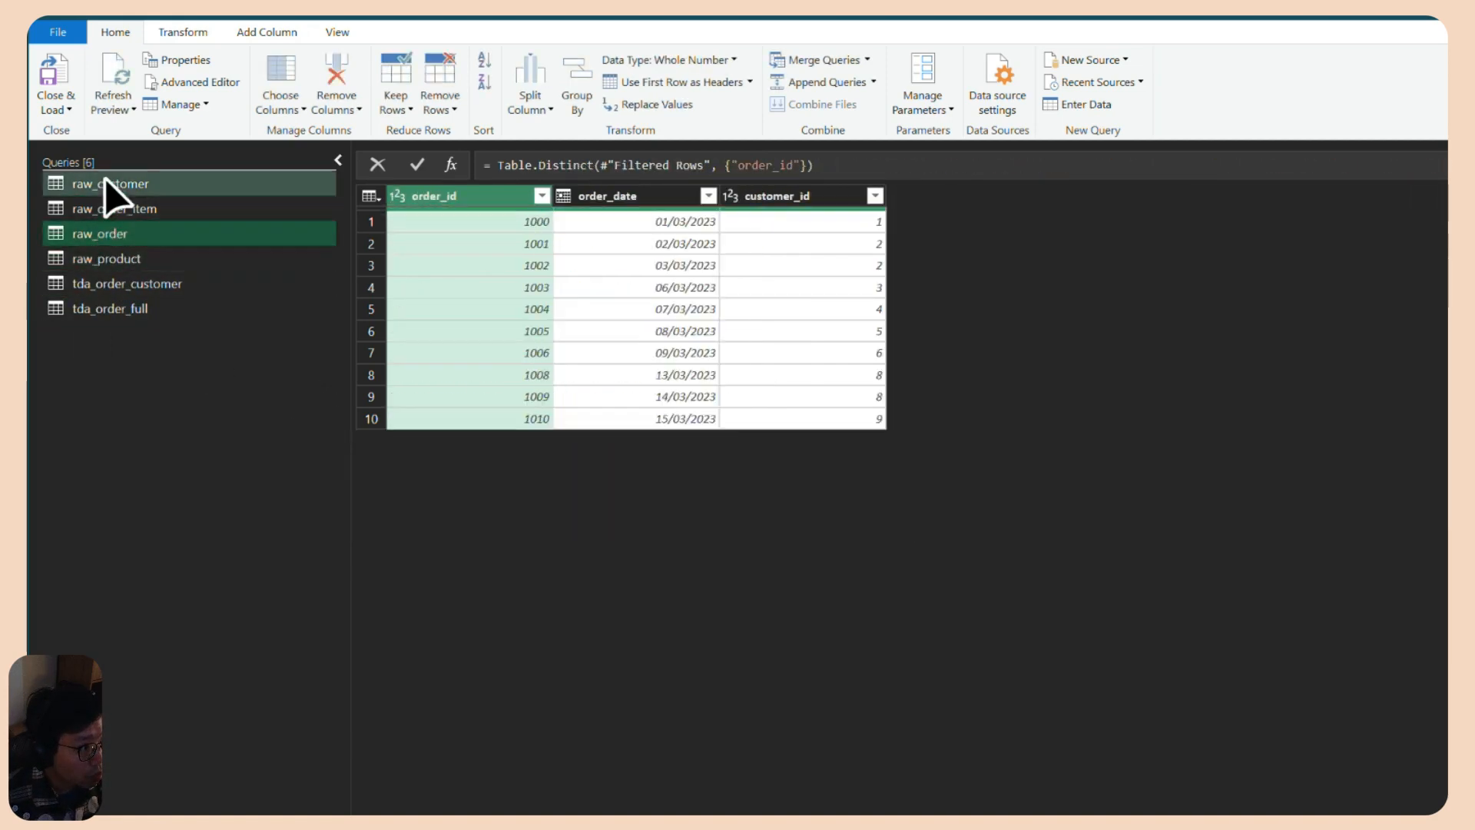
{"action": "left_click", "coordinate": [105, 184]}
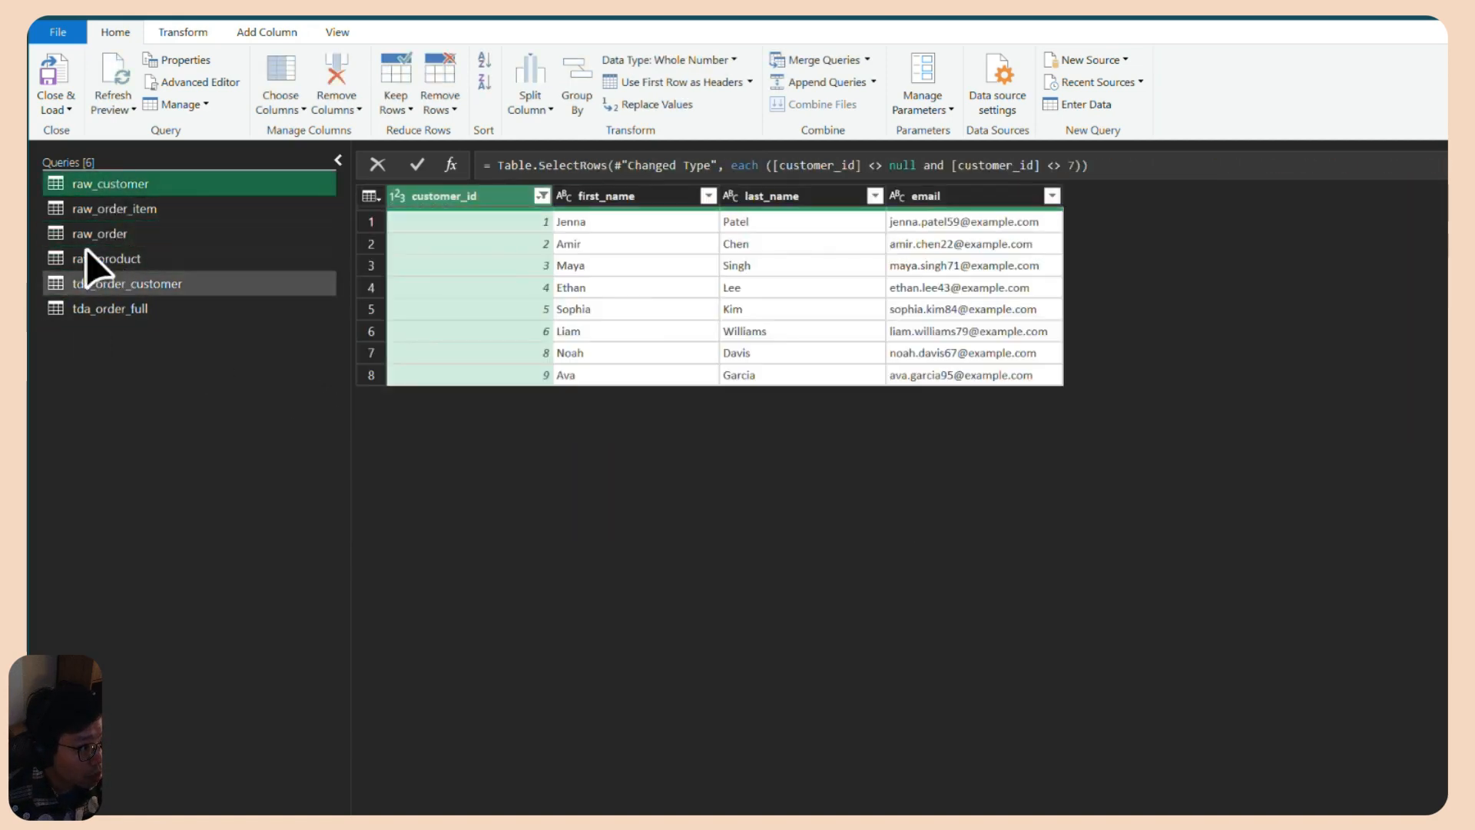
{"action": "left_click", "coordinate": [155, 292]}
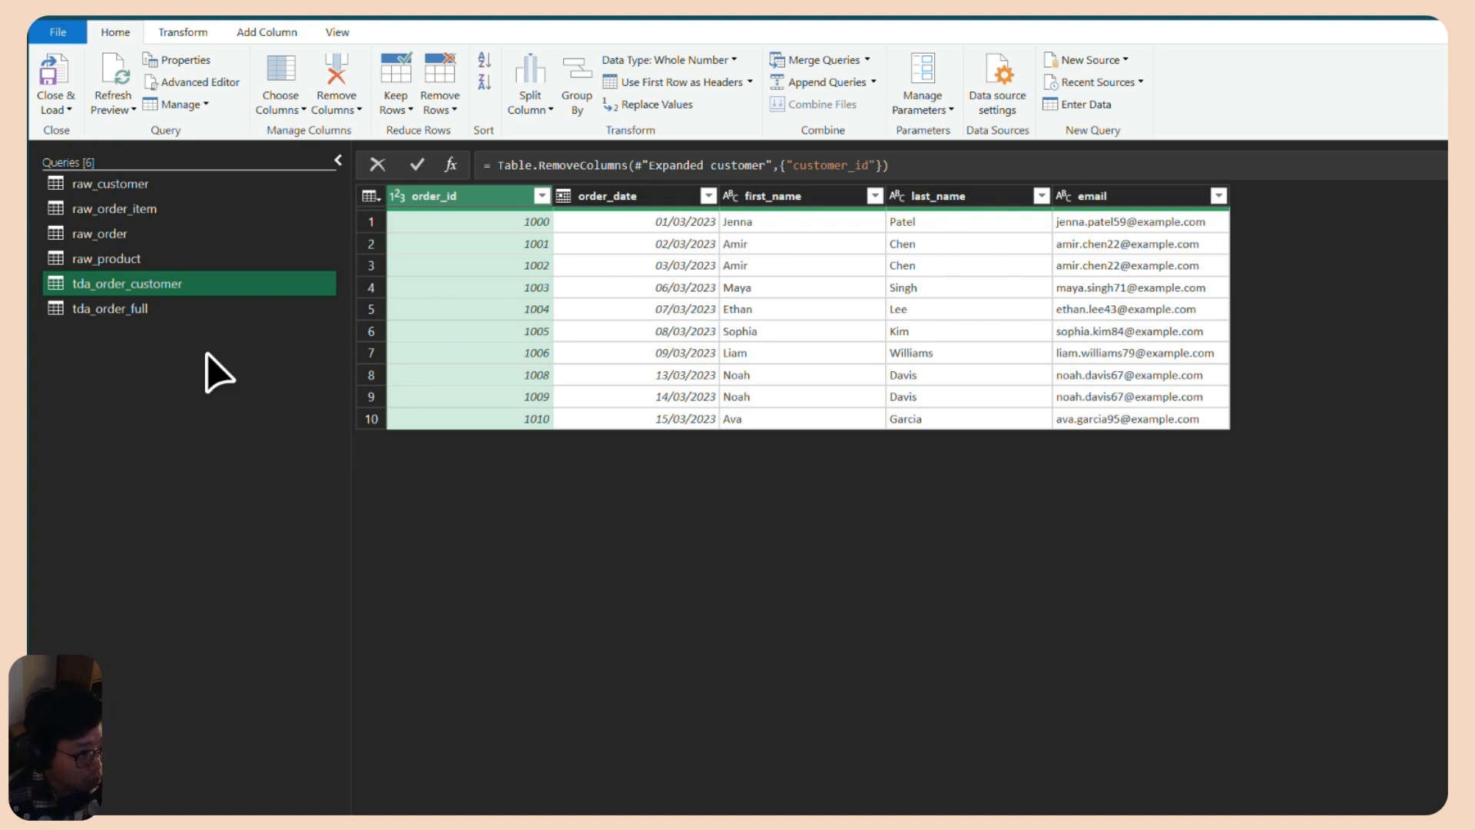
{"action": "left_click", "coordinate": [115, 259]}
{"action": "left_click", "coordinate": [123, 232]}
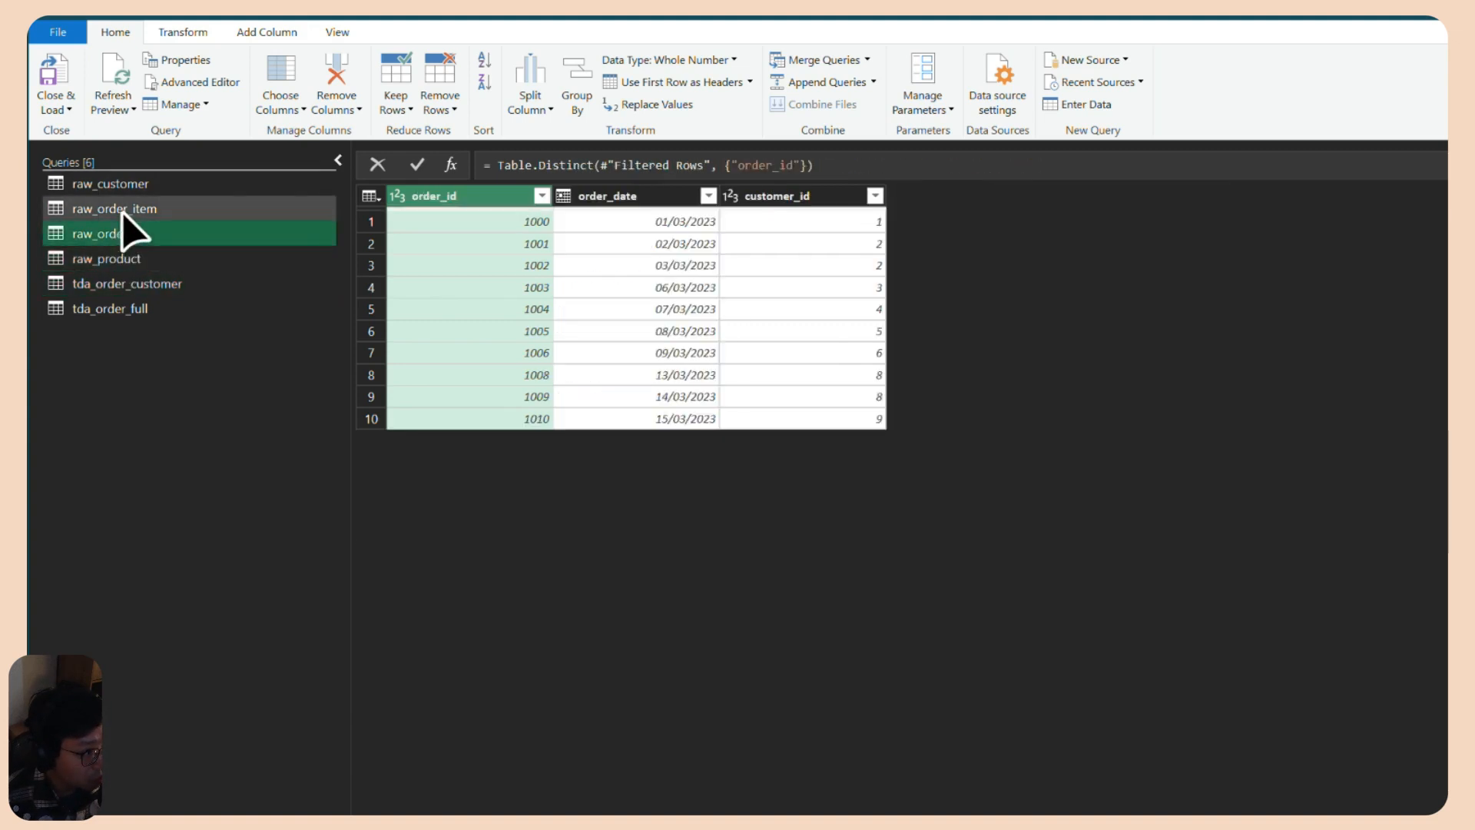
{"action": "left_click", "coordinate": [123, 208]}
{"action": "left_click", "coordinate": [115, 183]}
{"action": "left_click", "coordinate": [106, 259]}
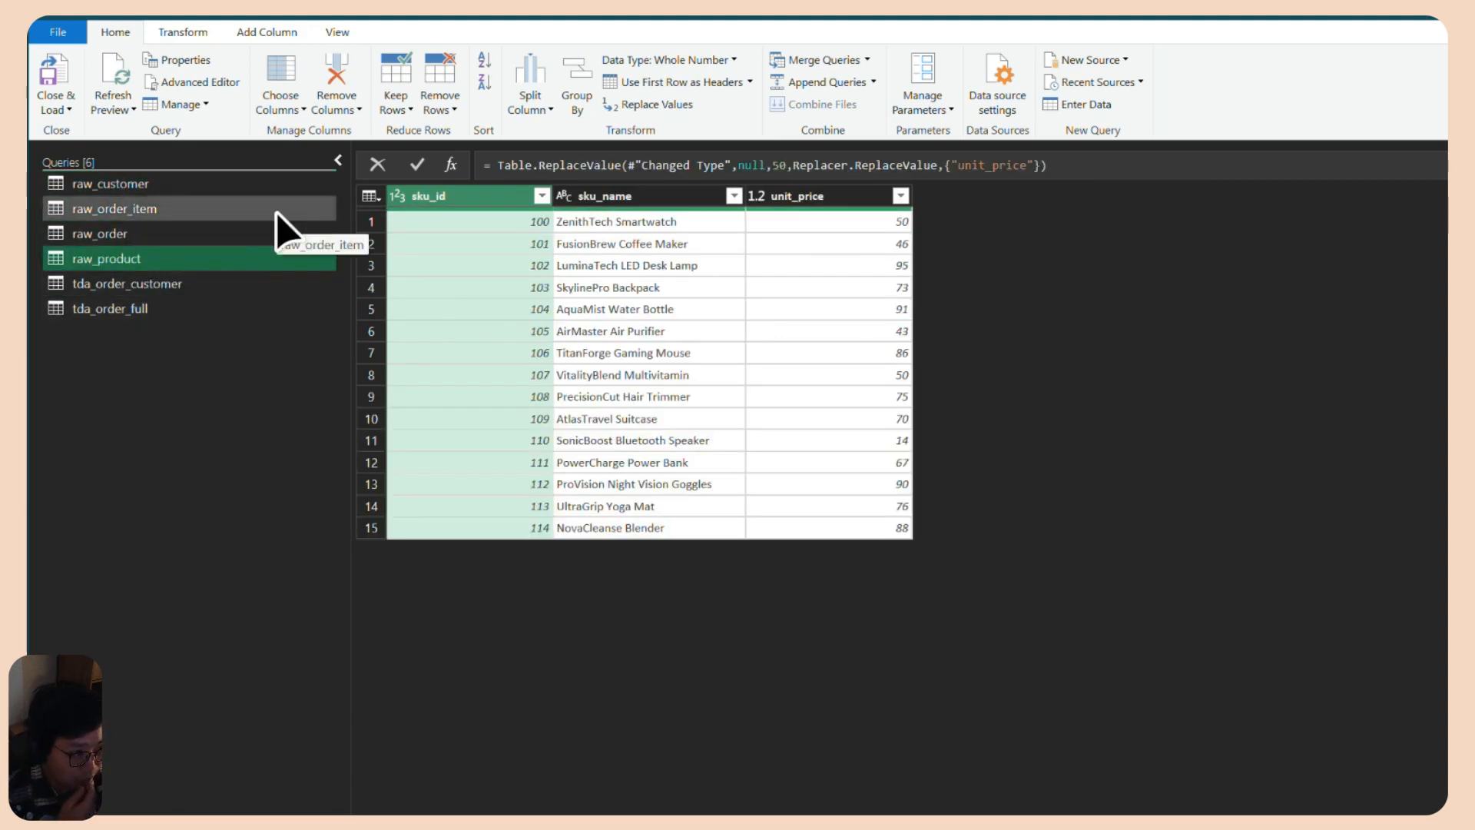
{"action": "left_click", "coordinate": [223, 183]}
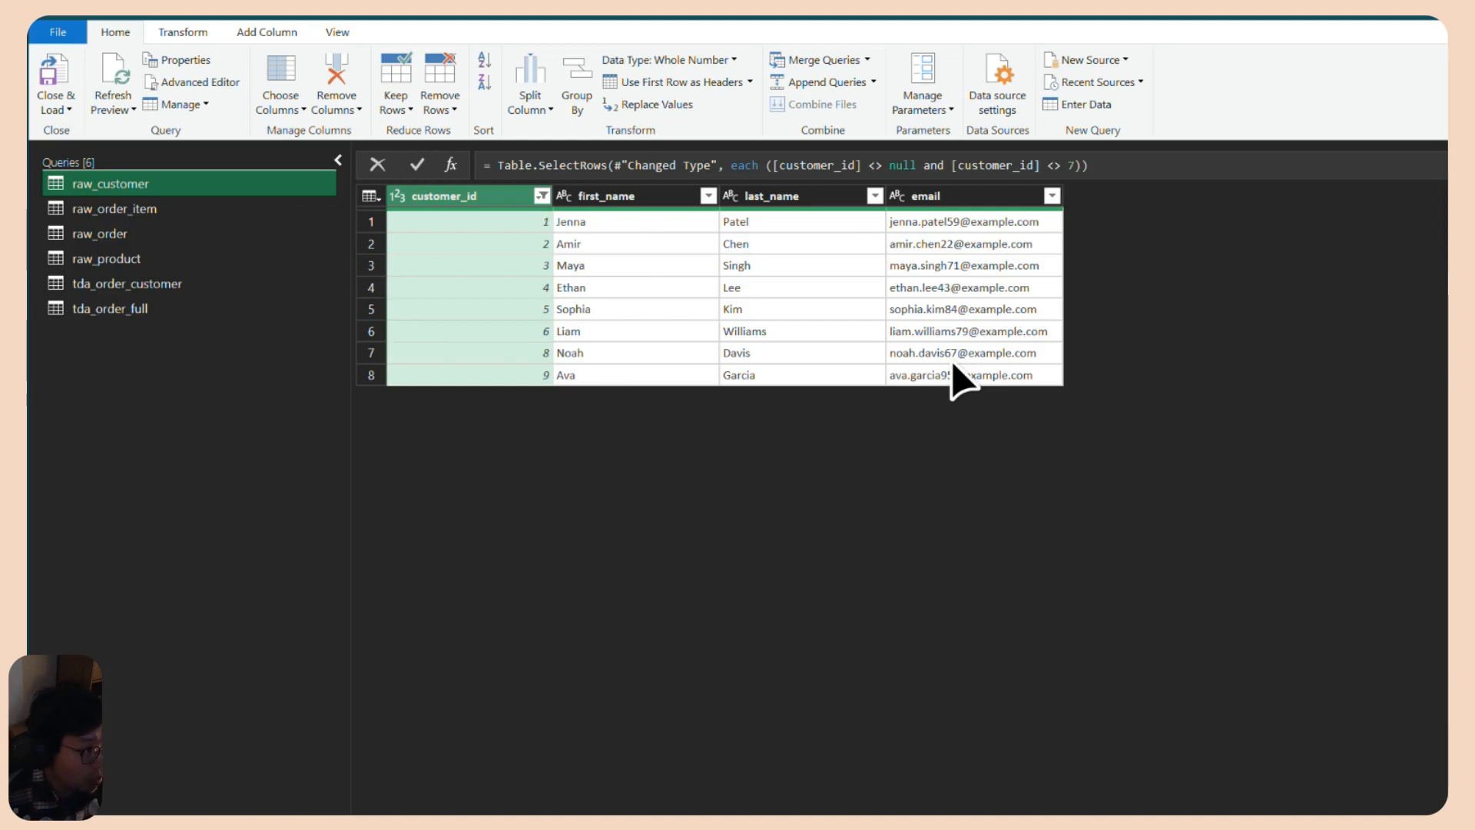
{"action": "left_click", "coordinate": [83, 208]}
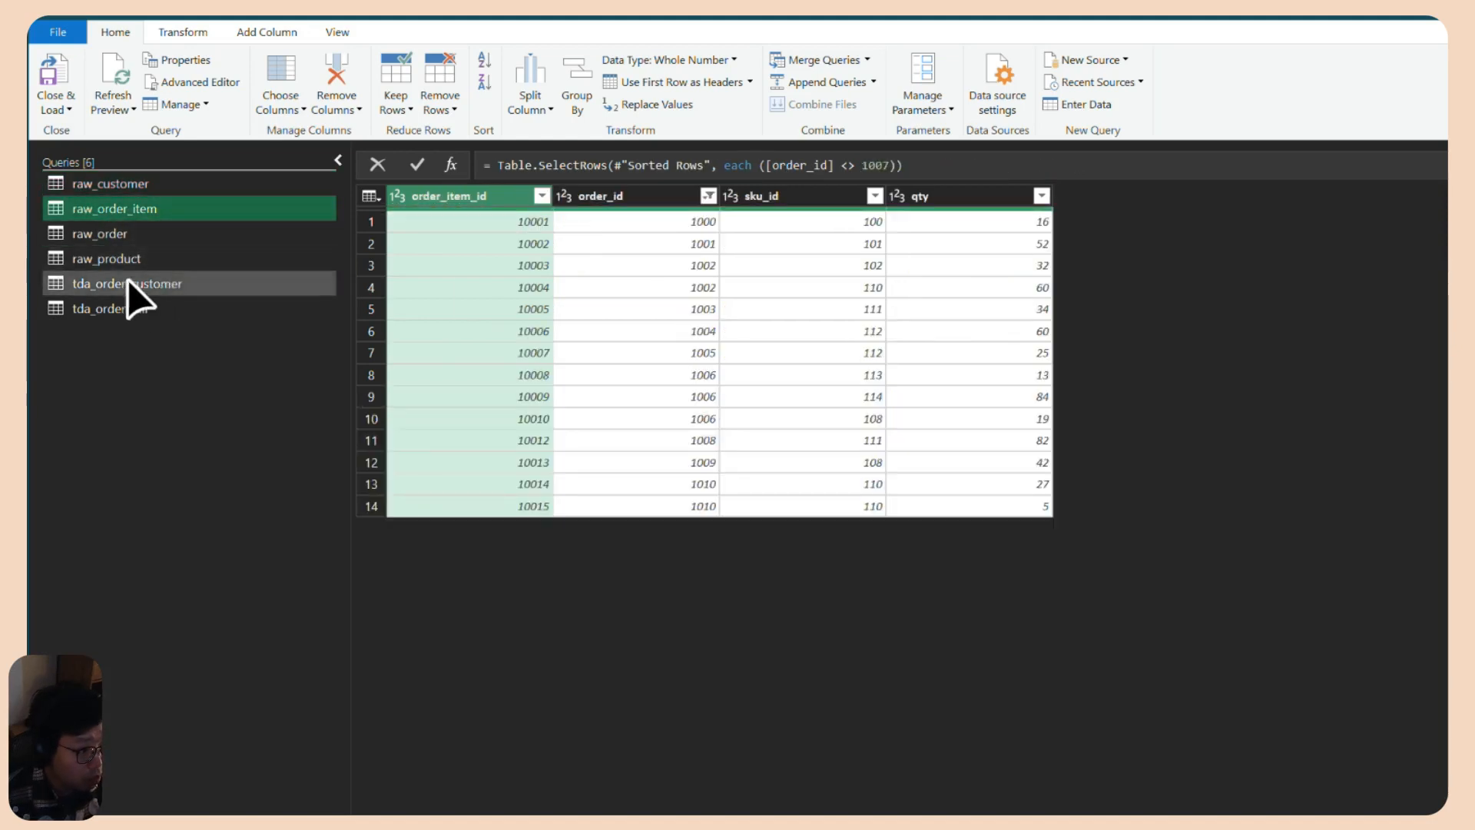
{"action": "left_click", "coordinate": [113, 233]}
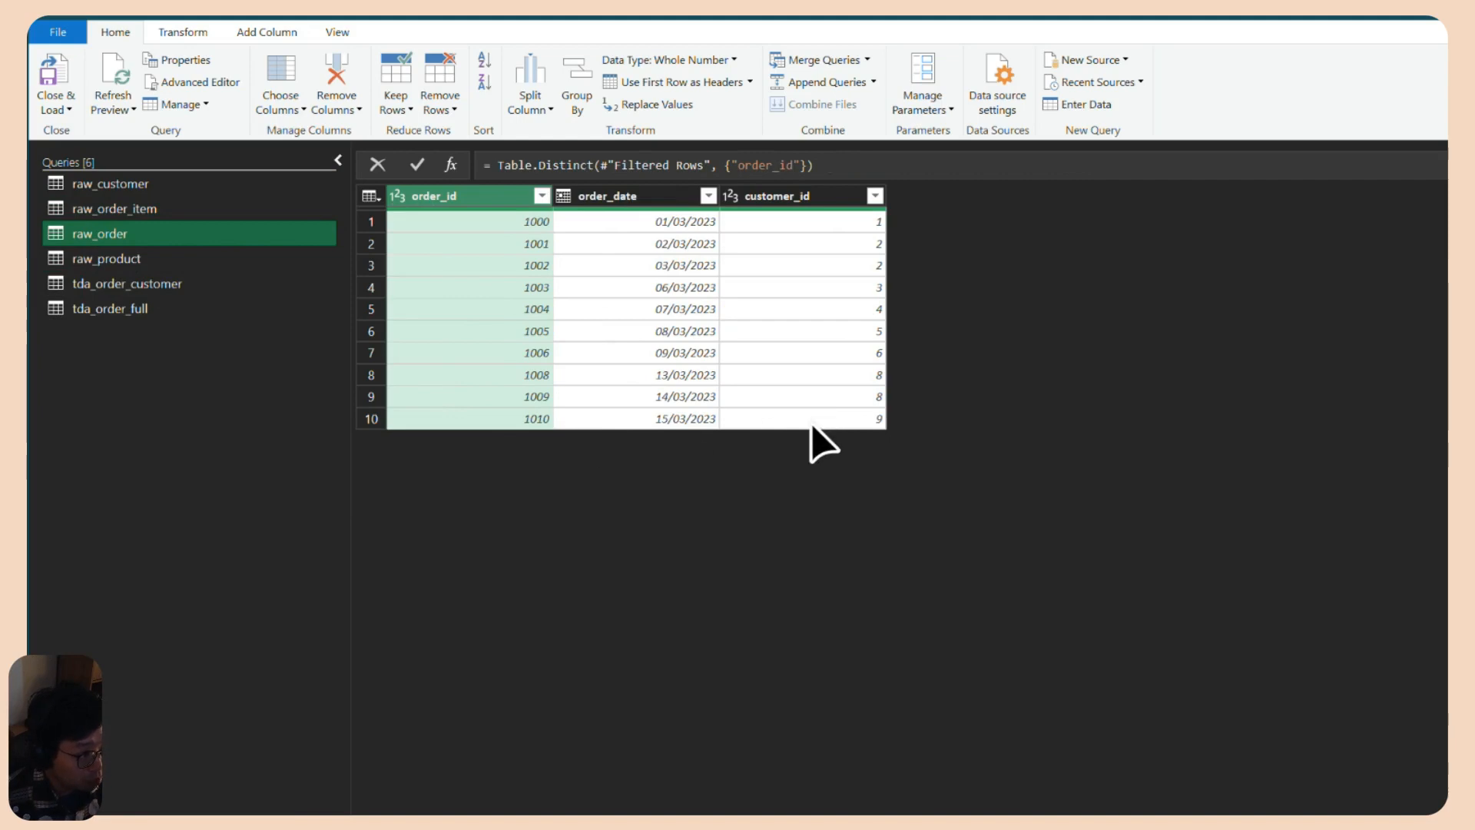
{"action": "left_click", "coordinate": [143, 262]}
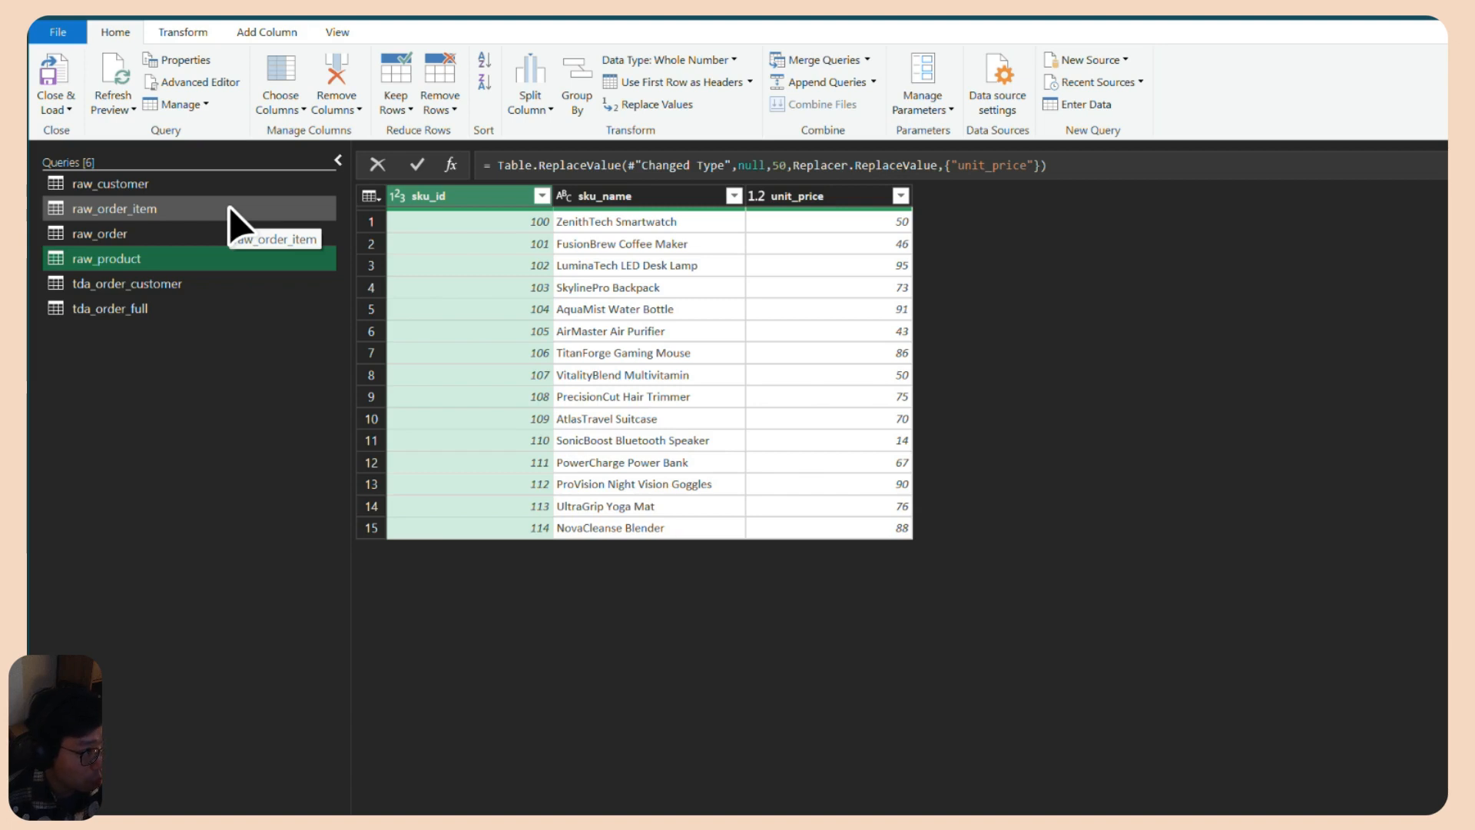
{"action": "left_click", "coordinate": [176, 286]}
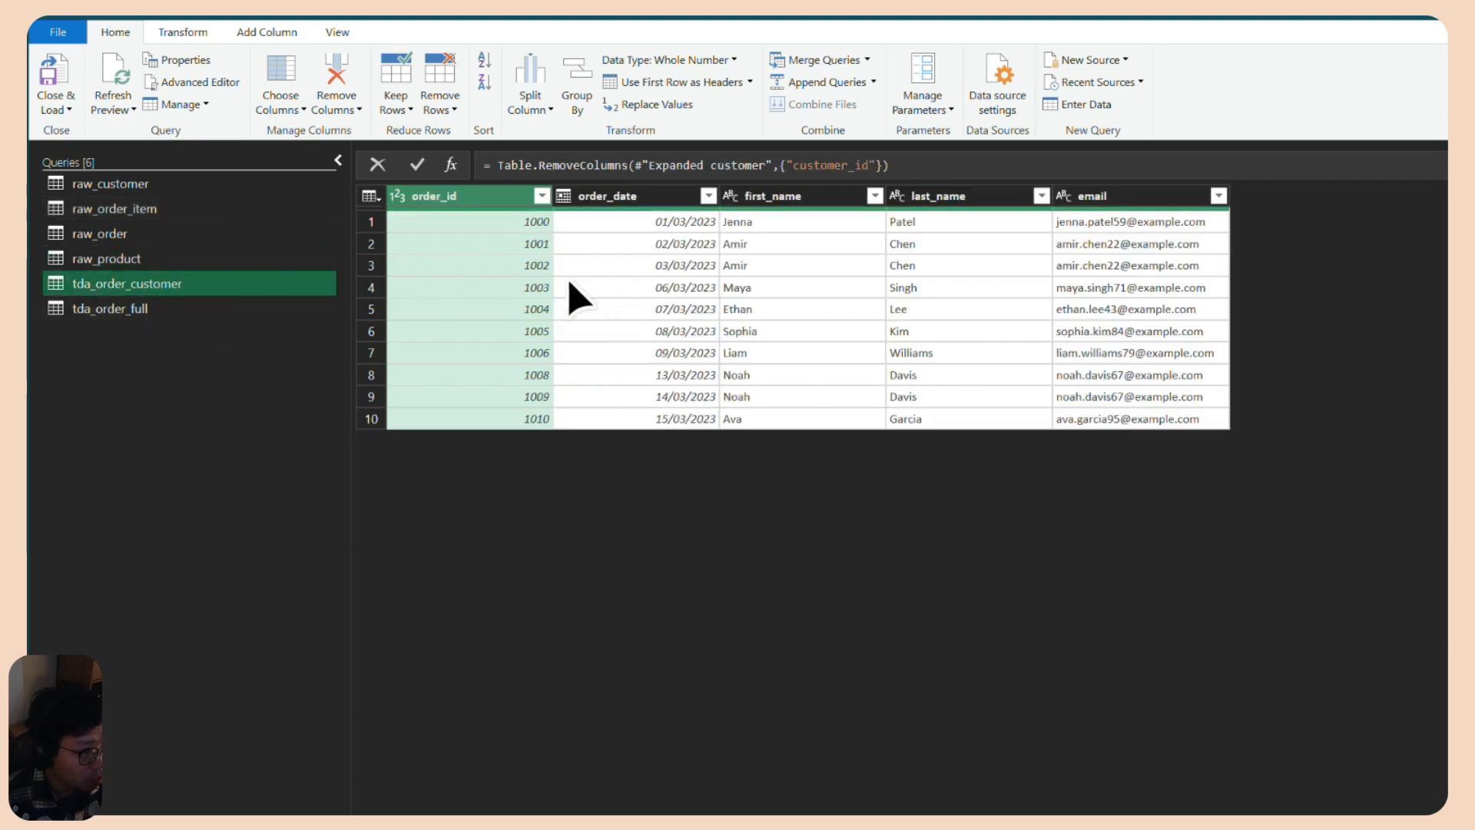
Show tda_order_full, narrow the query list and examine its columns through unit_price.
{"action": "left_click", "coordinate": [200, 308]}
{"action": "left_click", "coordinate": [376, 227]}
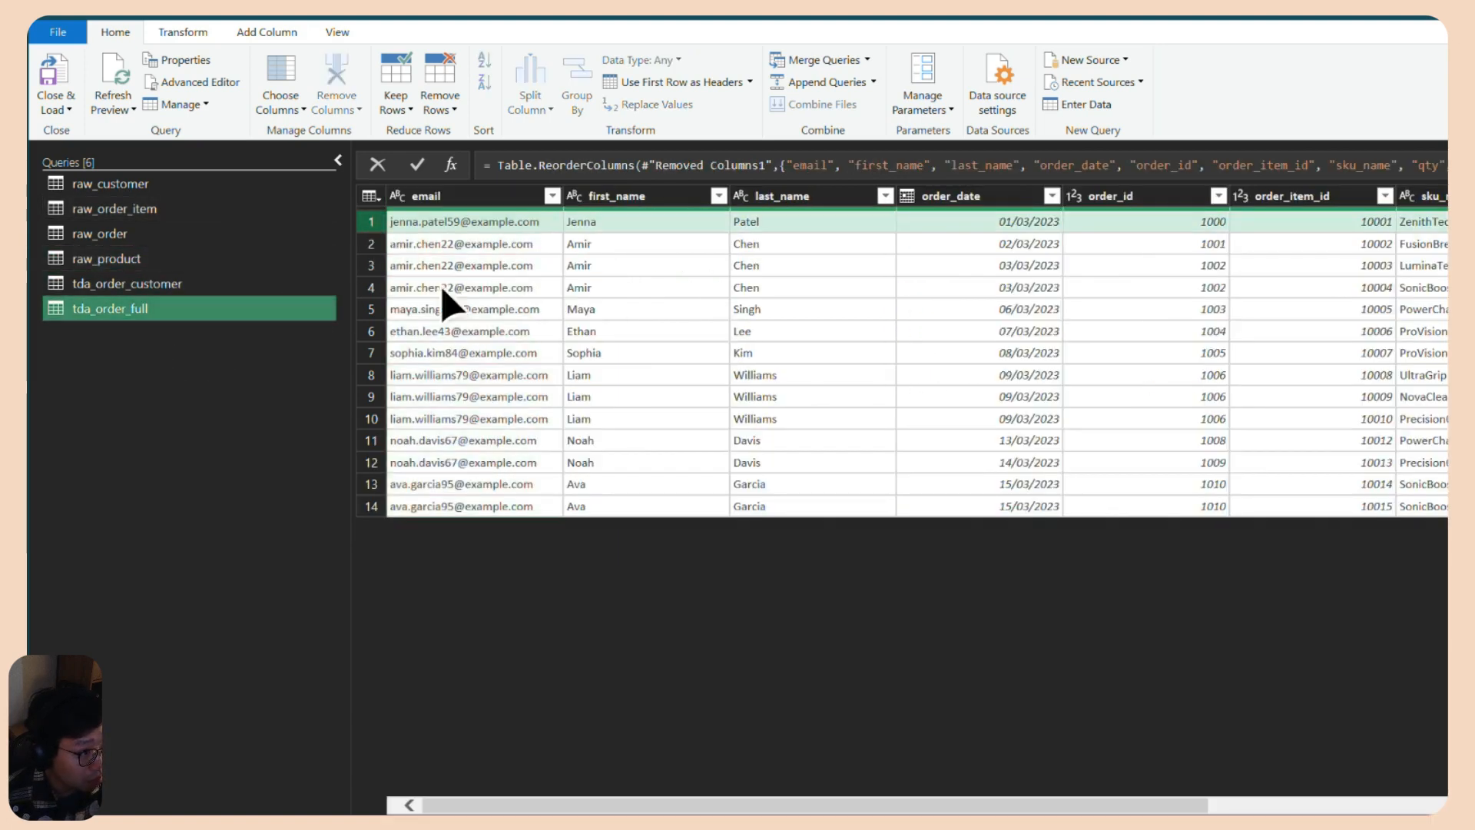
{"action": "left_click_drag", "start_coordinate": [676, 805], "coordinate": [607, 803]}
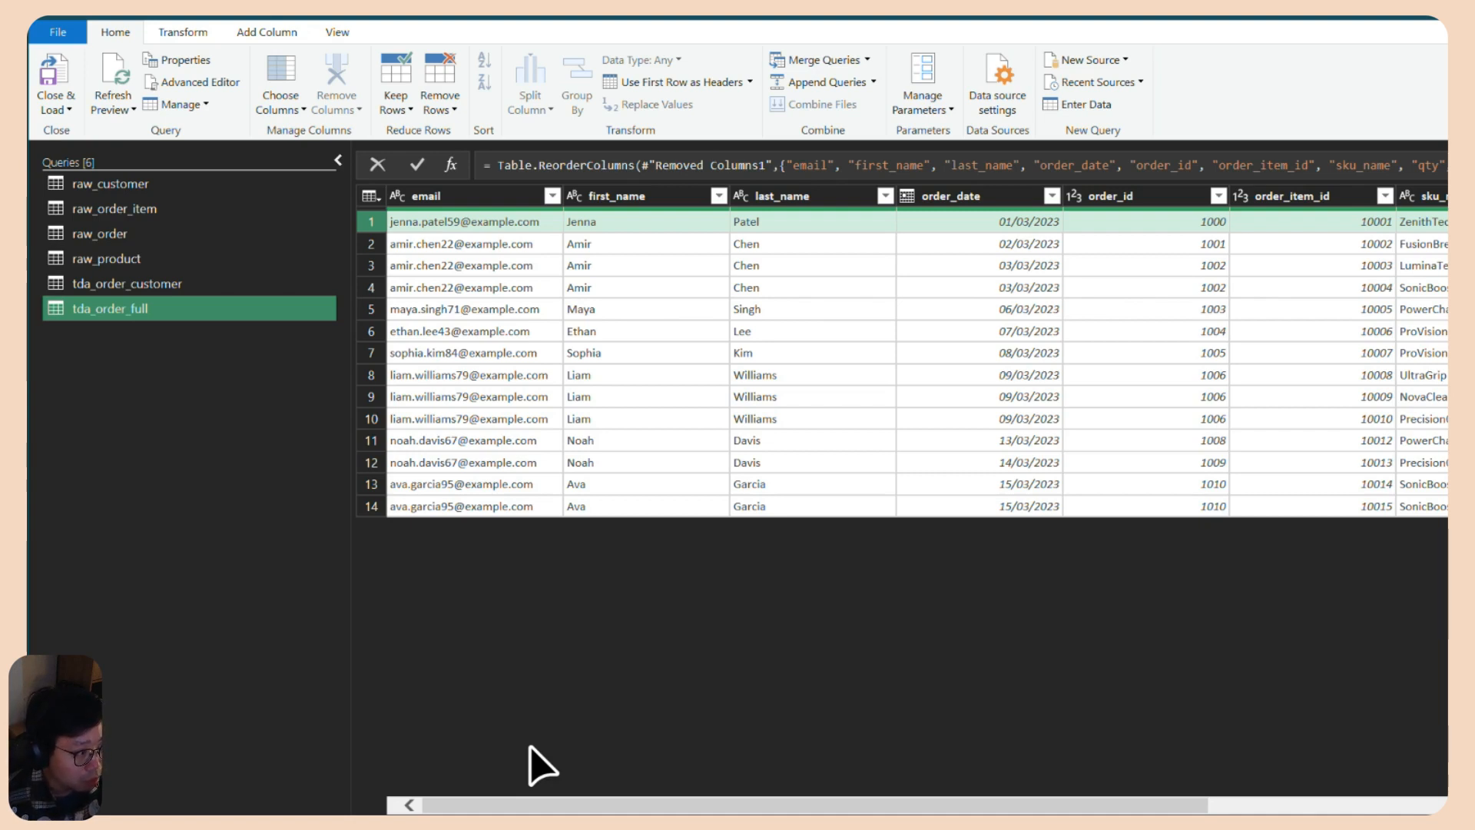
{"action": "left_click_drag", "start_coordinate": [348, 594], "coordinate": [262, 585]}
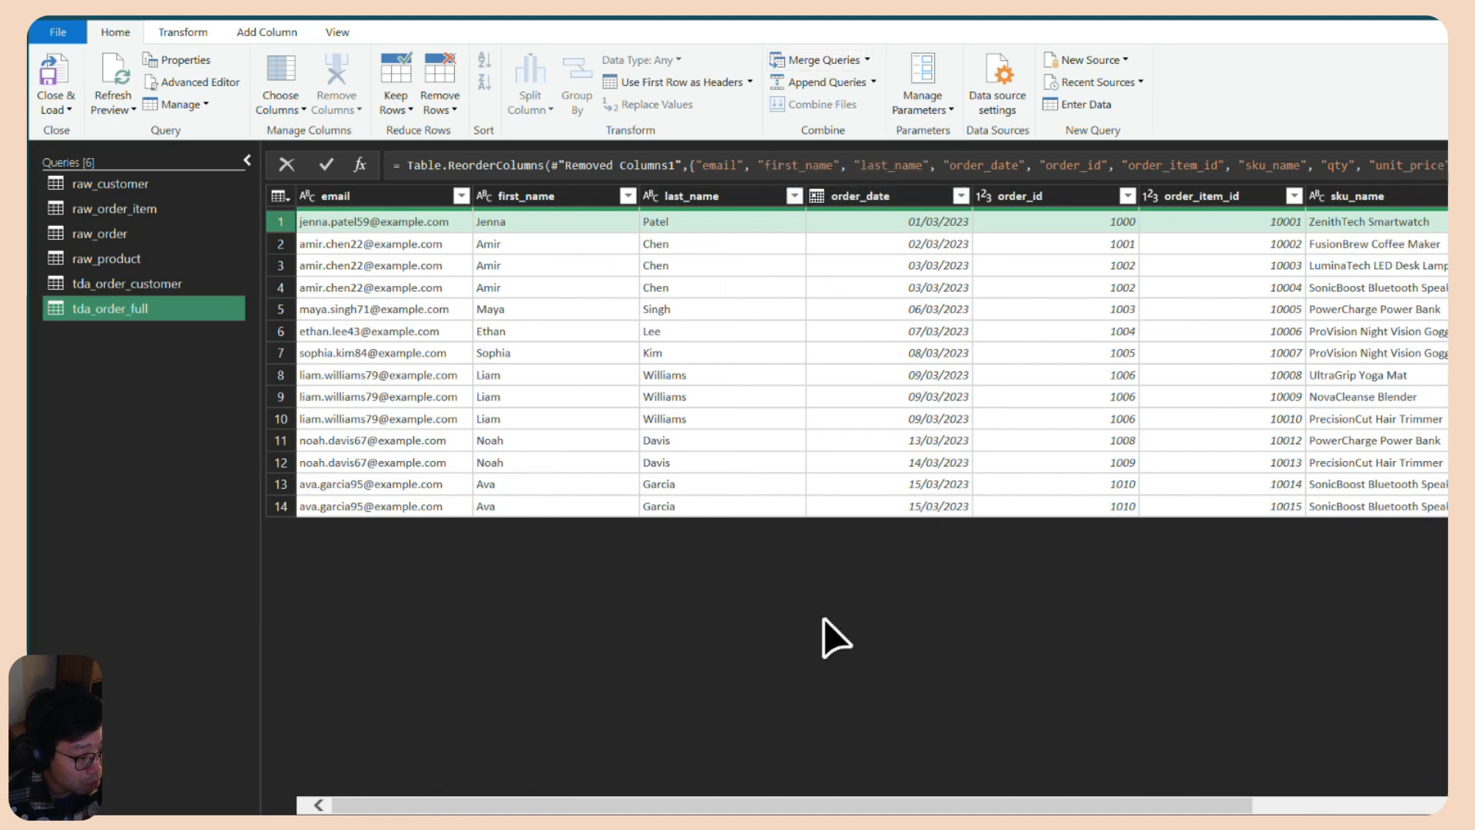
{"action": "left_click_drag", "start_coordinate": [612, 811], "coordinate": [909, 812]}
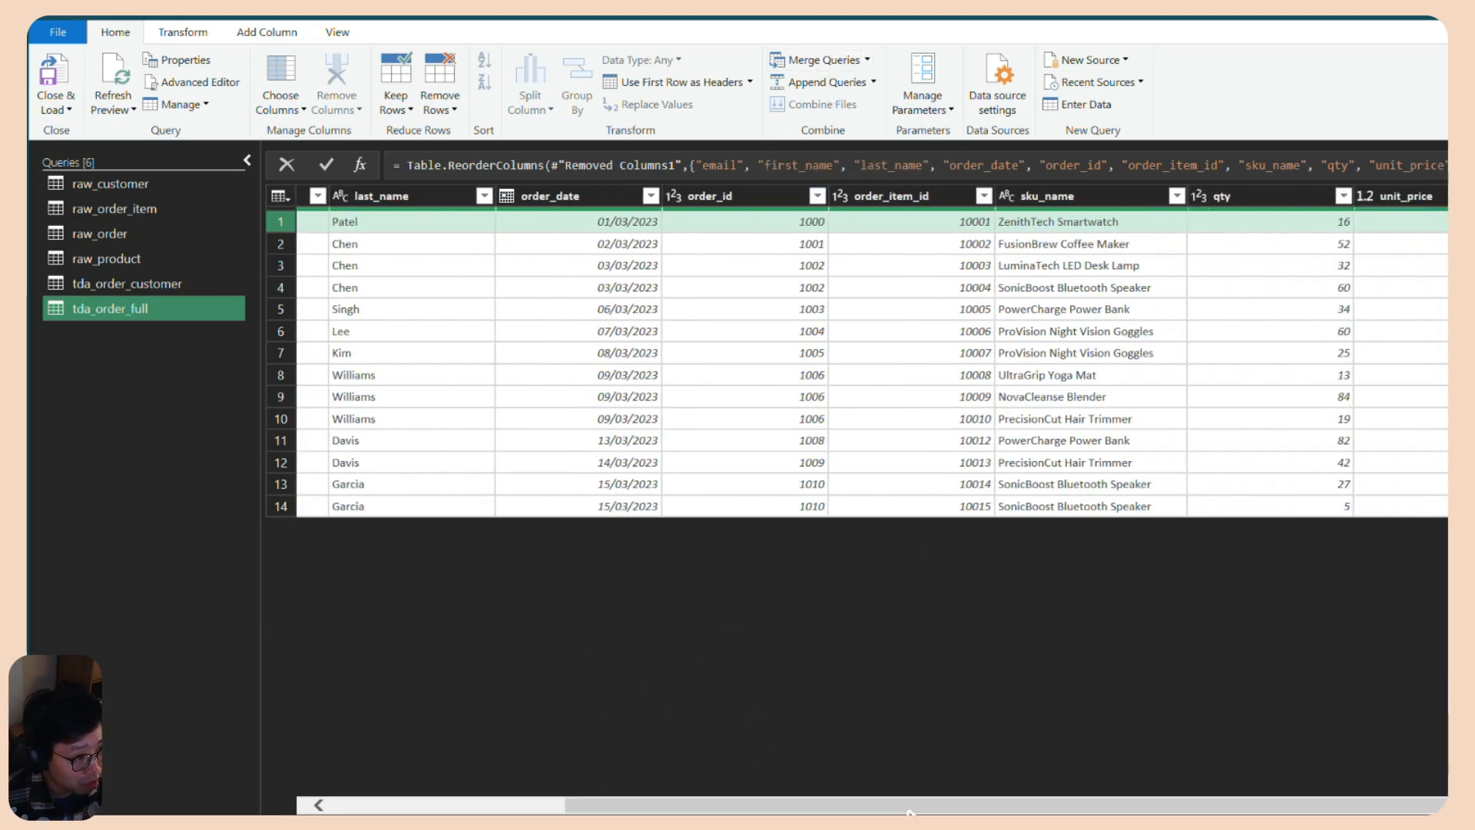